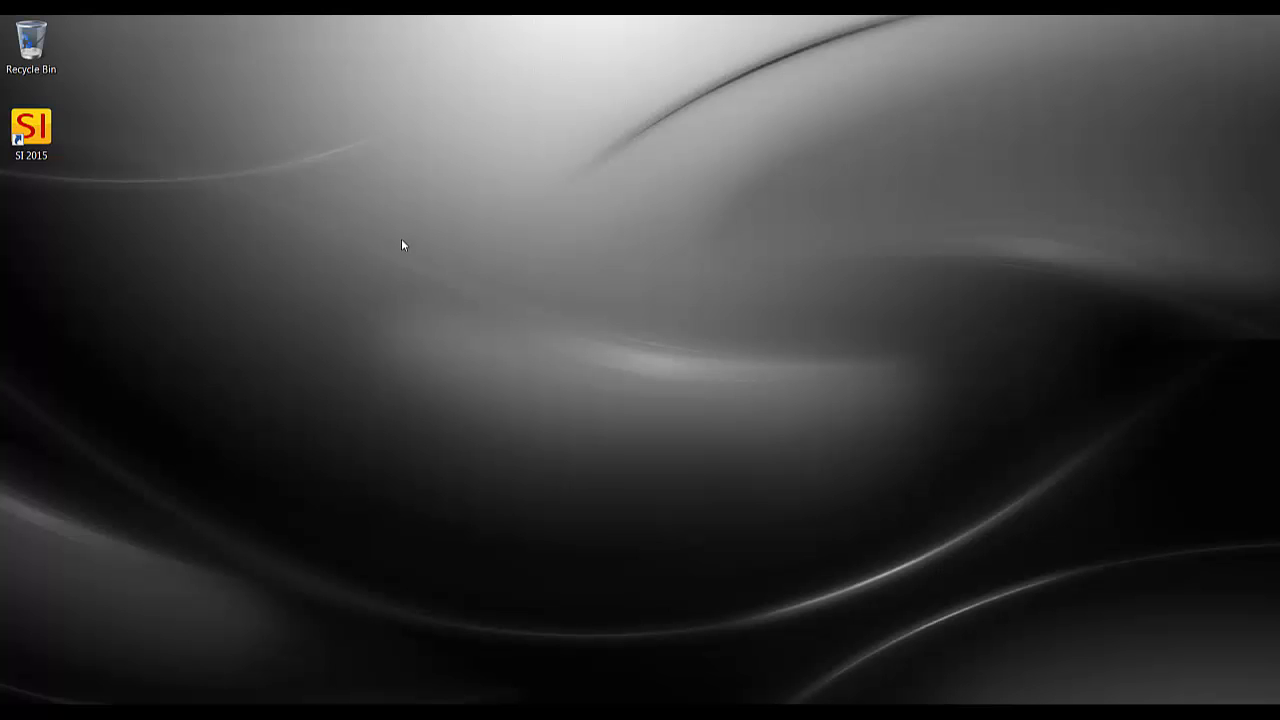
# - Launch SI 2015 and install the 64-bit D-Tools SI drawing add-ins from the Control Panel
pyautogui.doubleClick(39, 128)
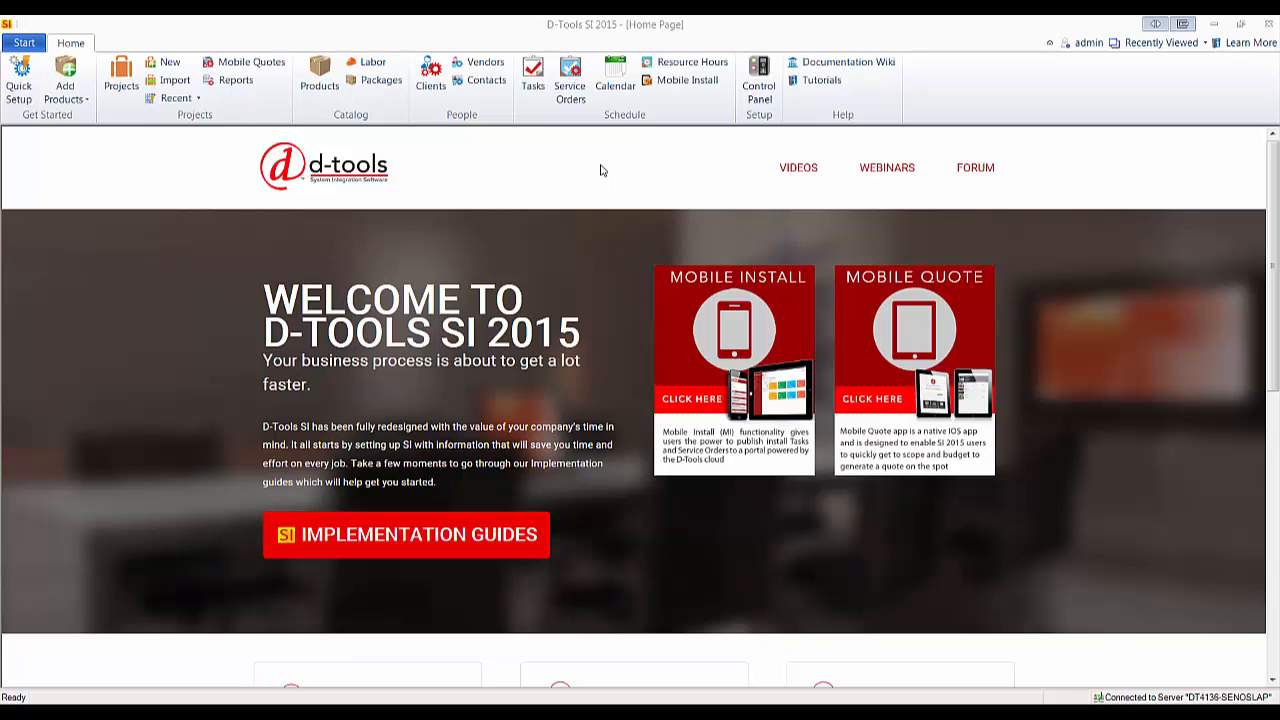
pyautogui.click(752, 90)
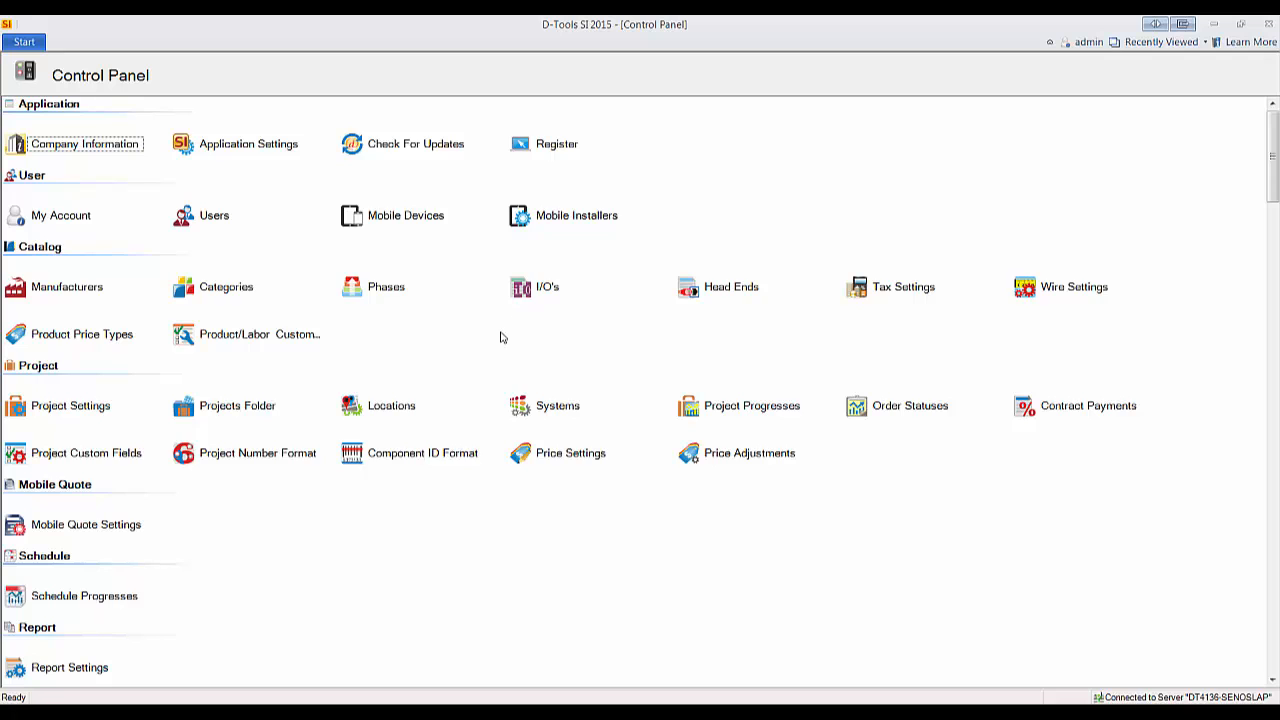
pyautogui.scroll(-3, 491, 338)
pyautogui.scroll(-2, 491, 338)
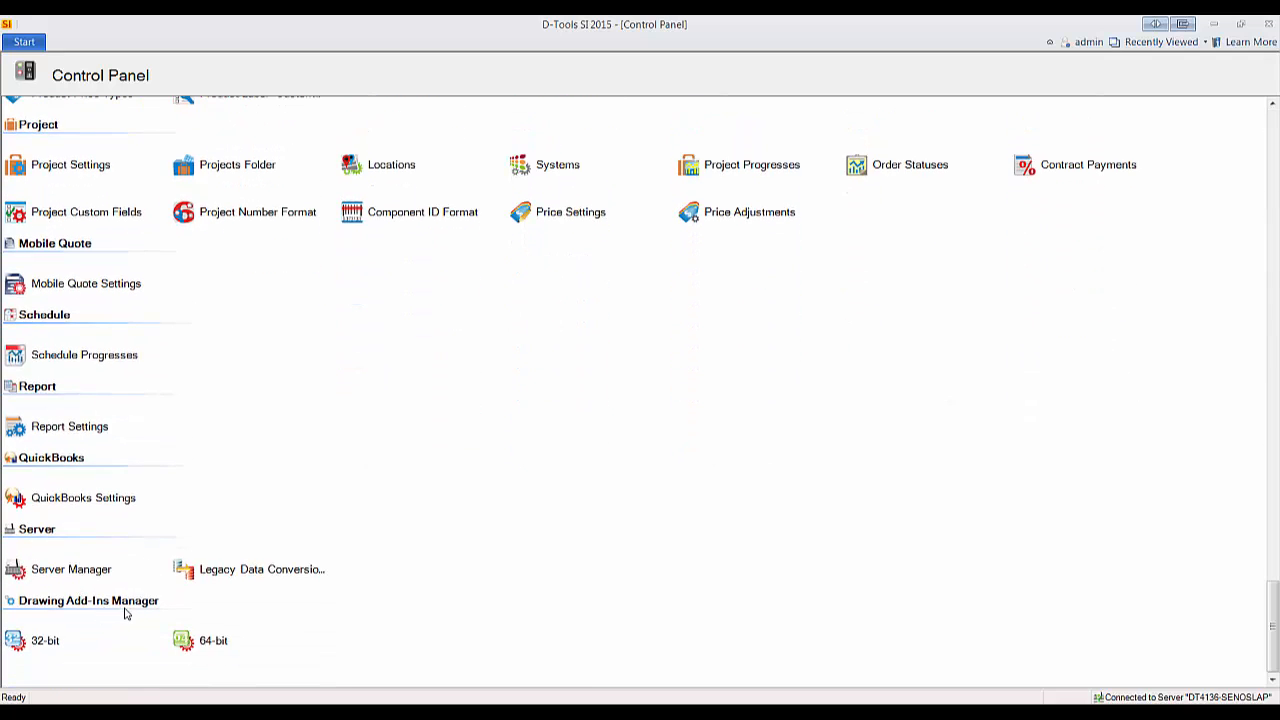
pyautogui.click(208, 645)
pyautogui.doubleClick(220, 646)
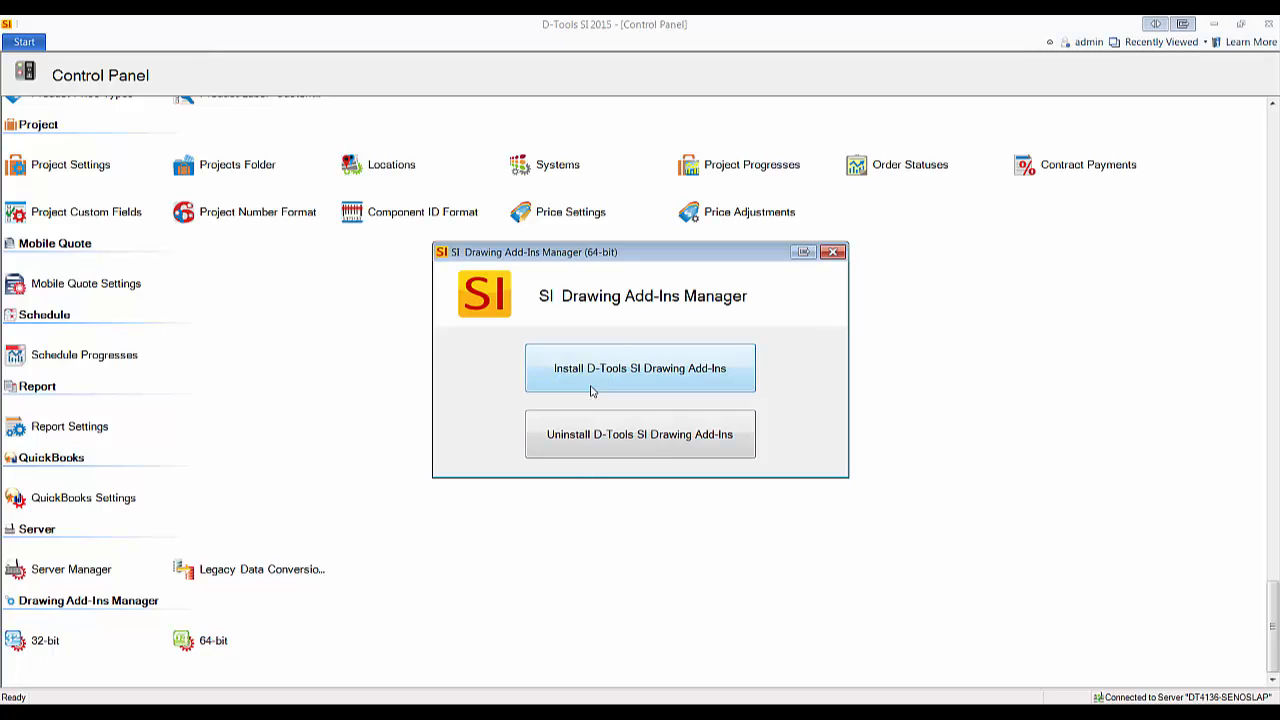
pyautogui.click(656, 375)
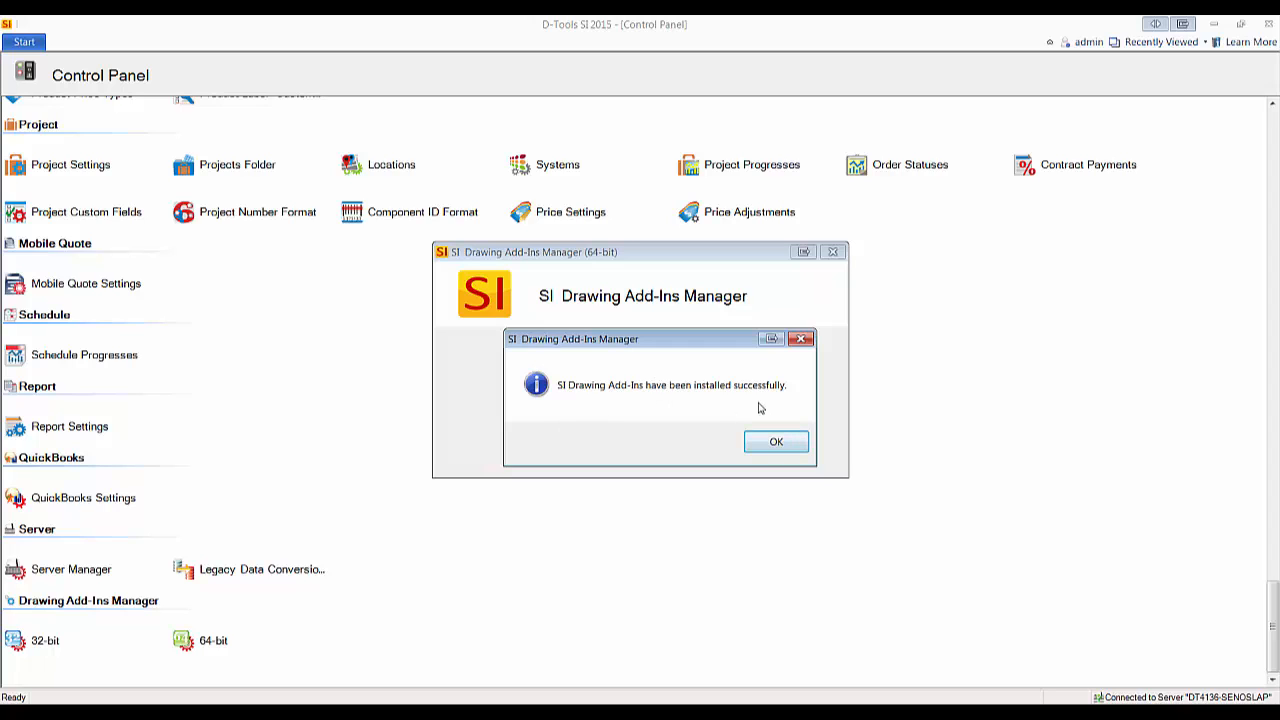
pyautogui.click(772, 448)
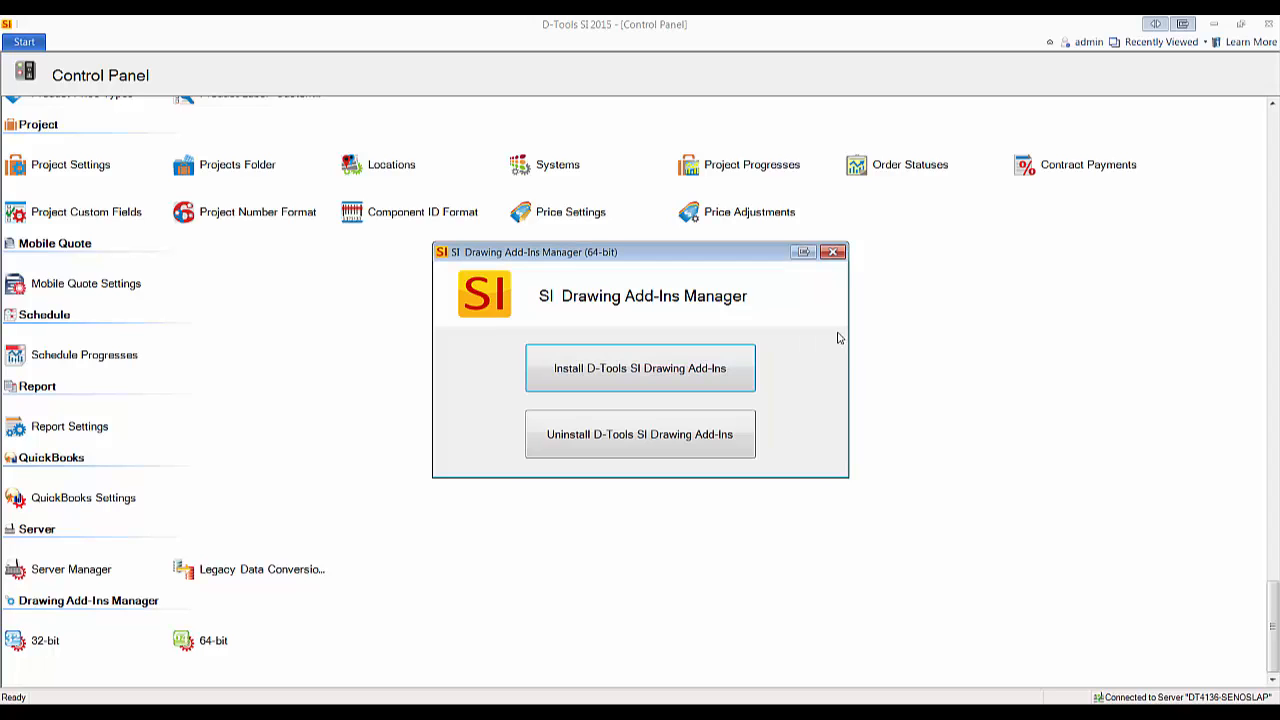
pyautogui.click(833, 253)
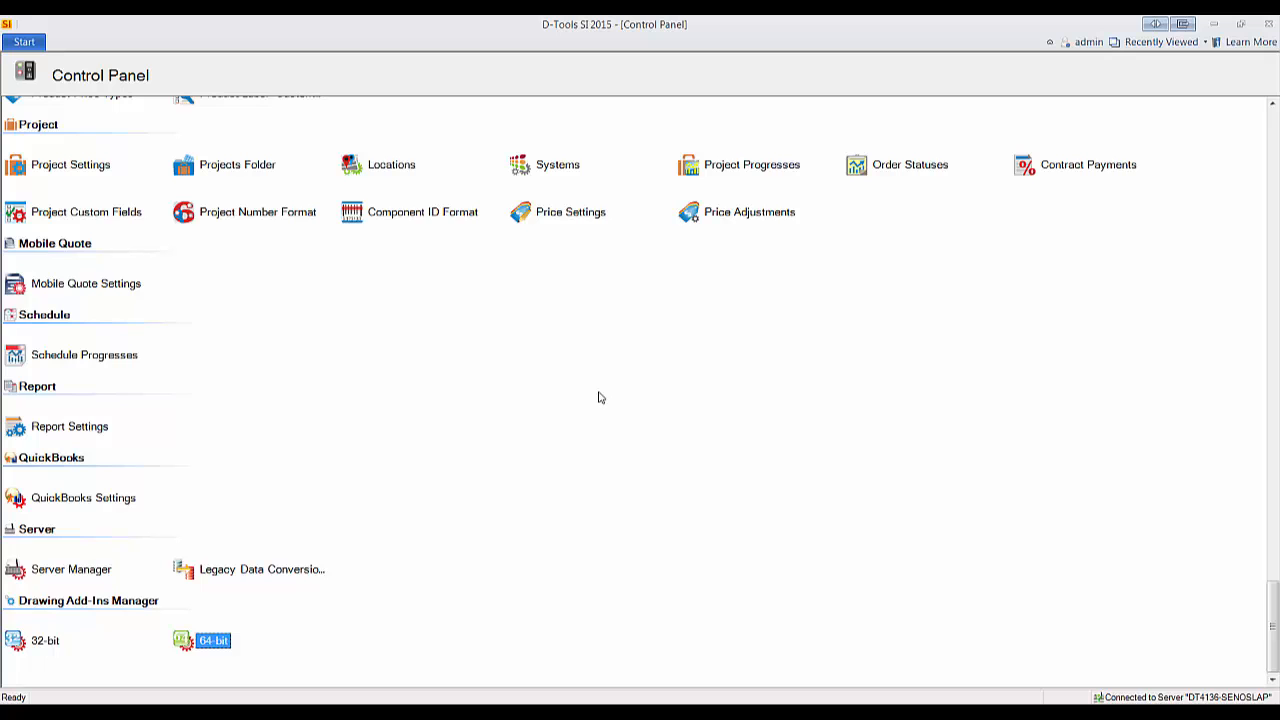
# - Leave the Control Panel and return to the home page
pyautogui.scroll(5, 598, 397)
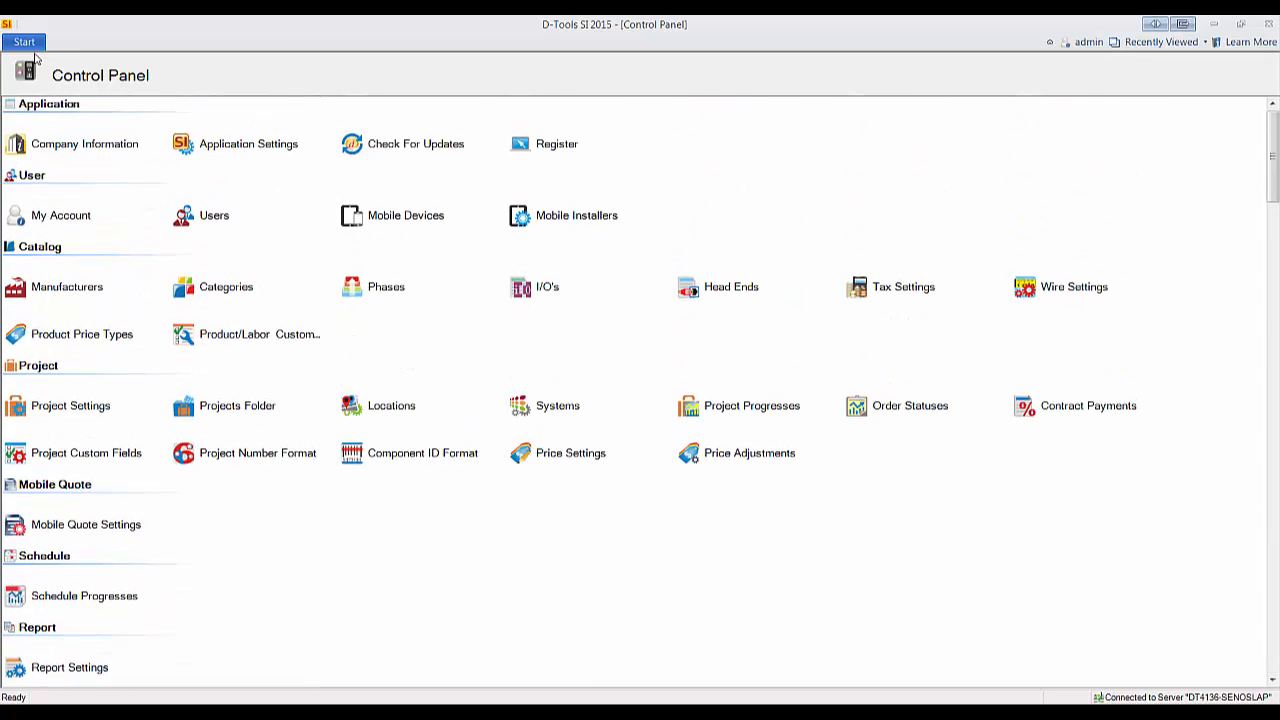
pyautogui.click(24, 43)
pyautogui.click(63, 72)
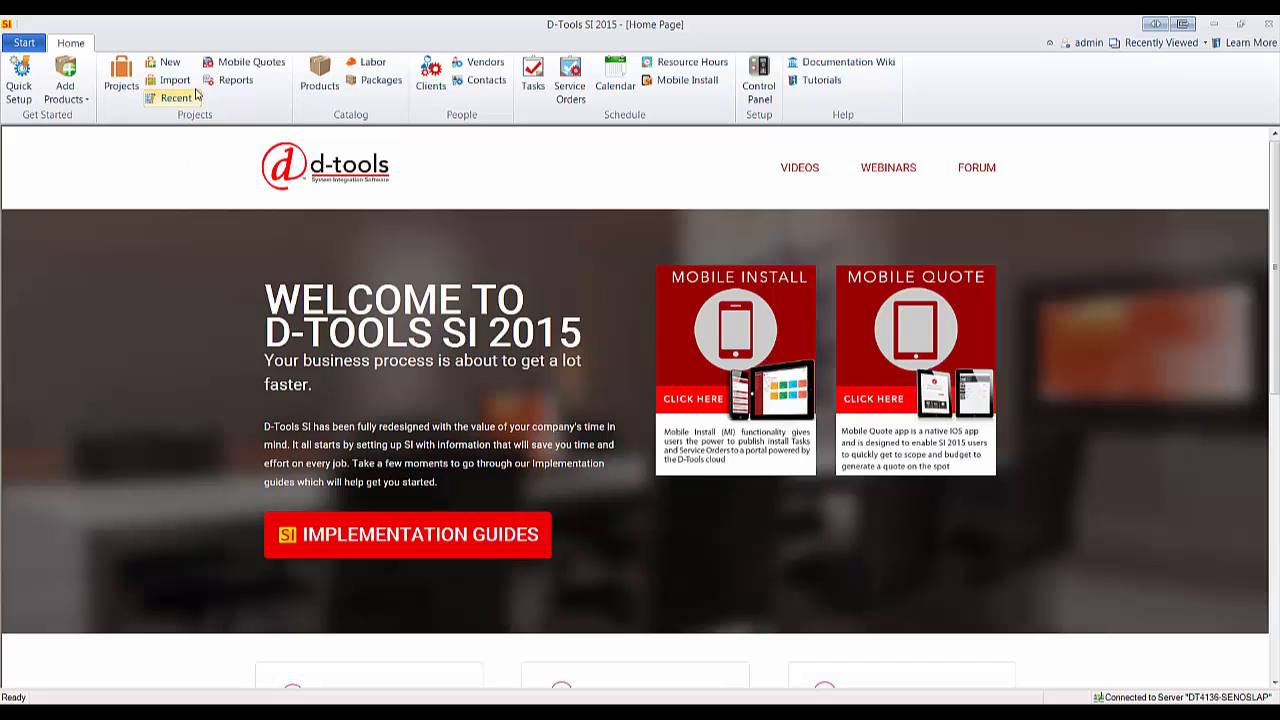
pyautogui.click(170, 64)
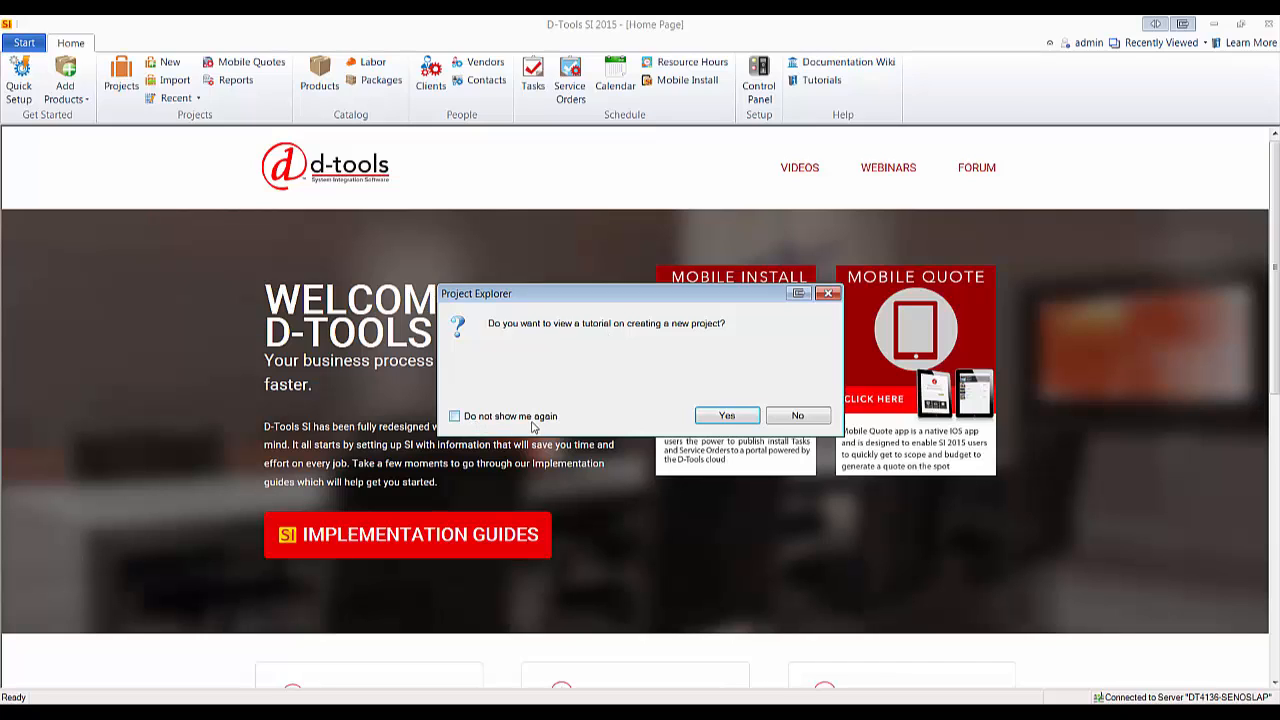
pyautogui.click(791, 421)
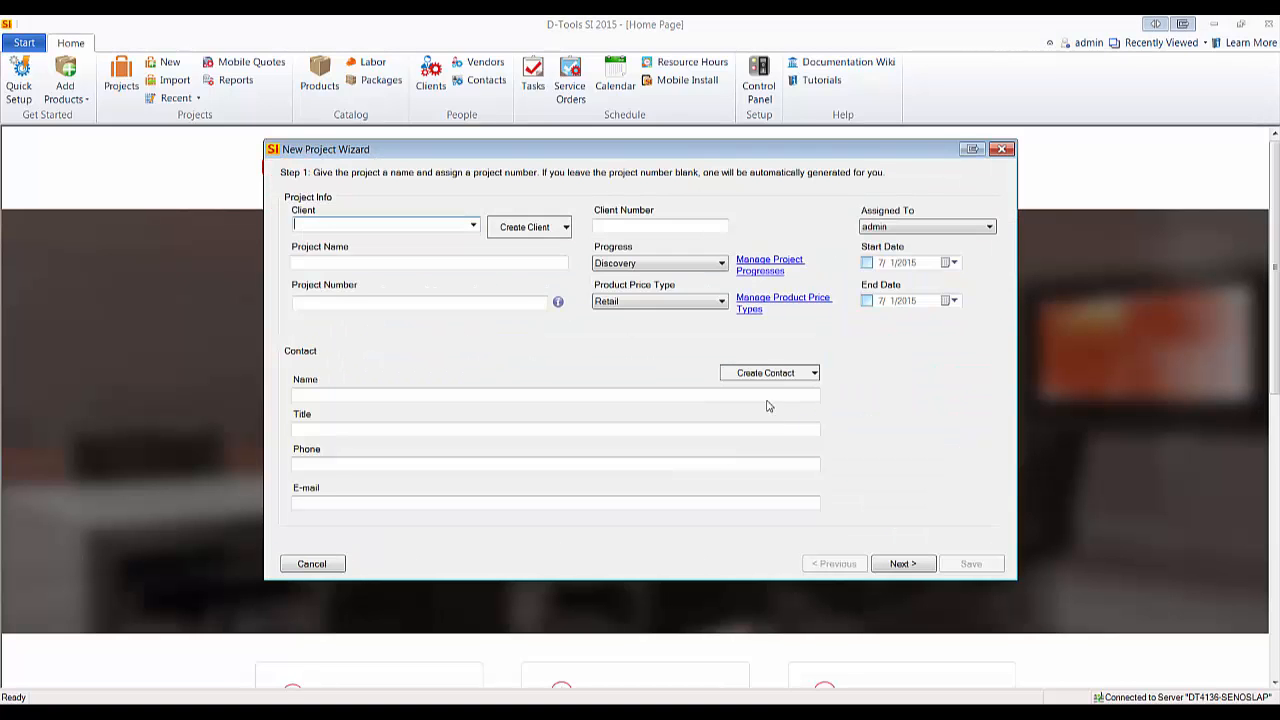
pyautogui.click(1002, 149)
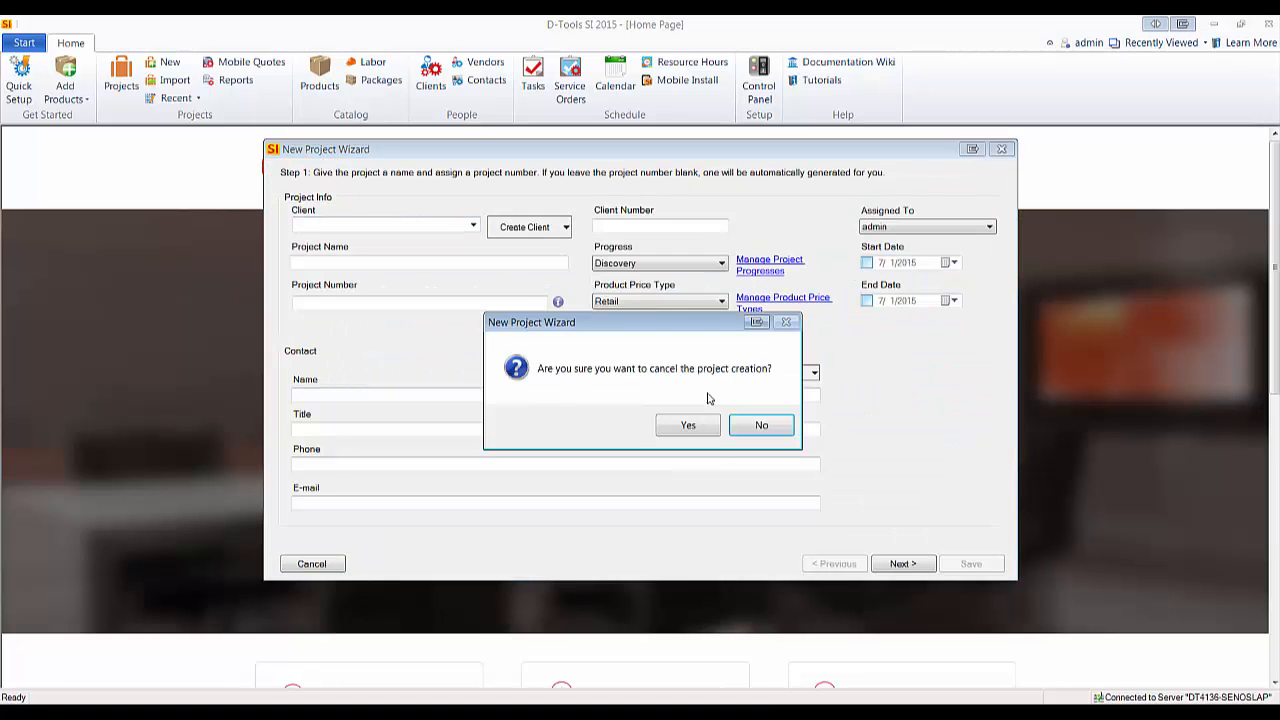
pyautogui.click(686, 426)
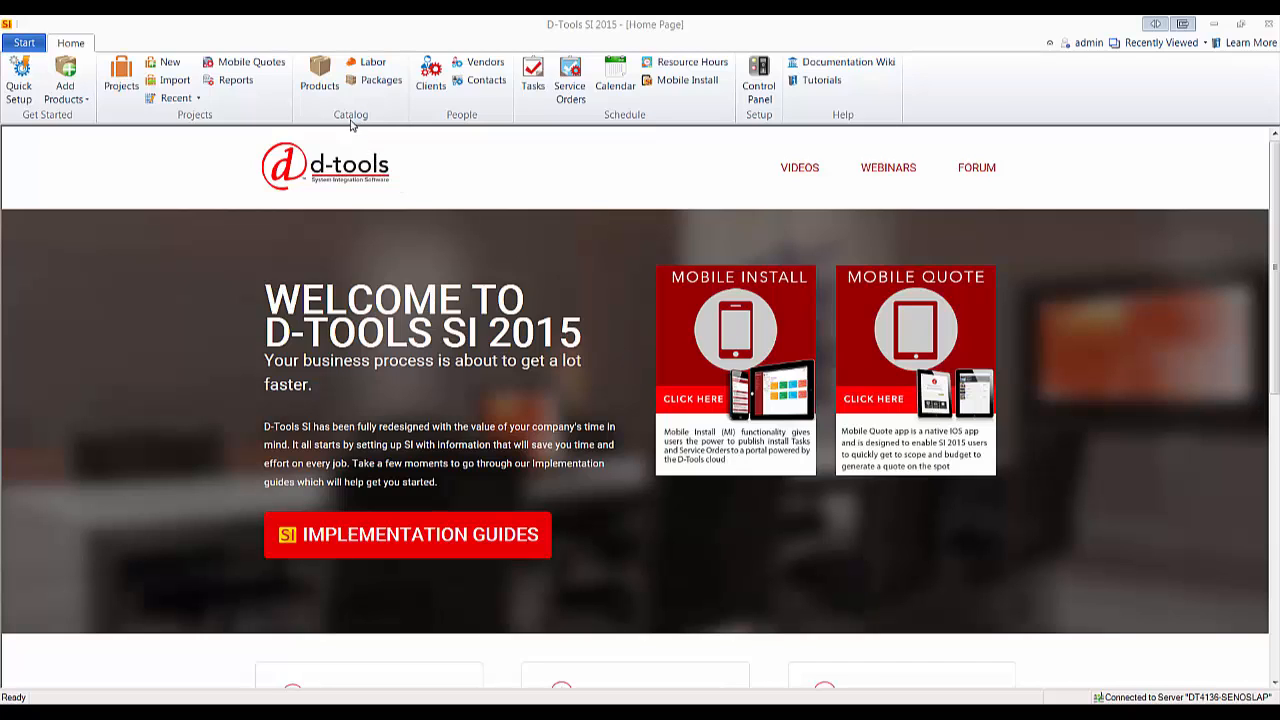
# - Search the product catalog for "mx1", skipping the tutorial, and open the Mcintosh MX150 product for editing
pyautogui.click(323, 85)
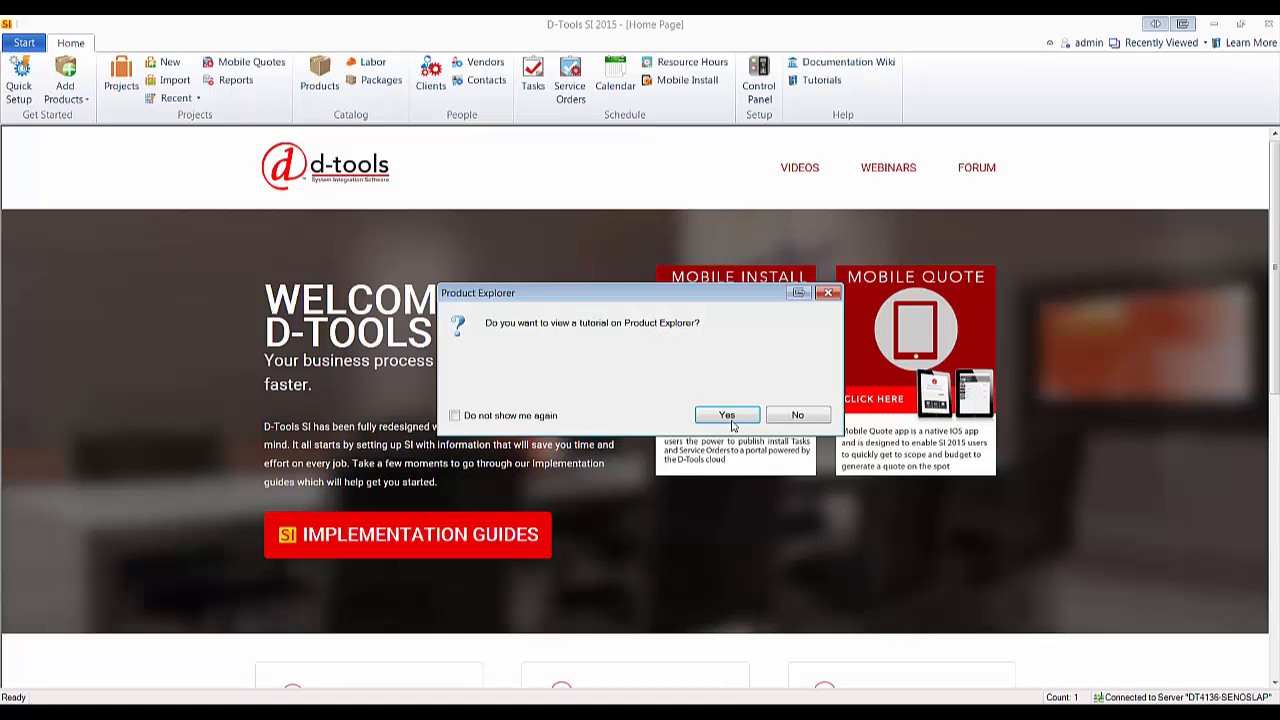
pyautogui.click(790, 416)
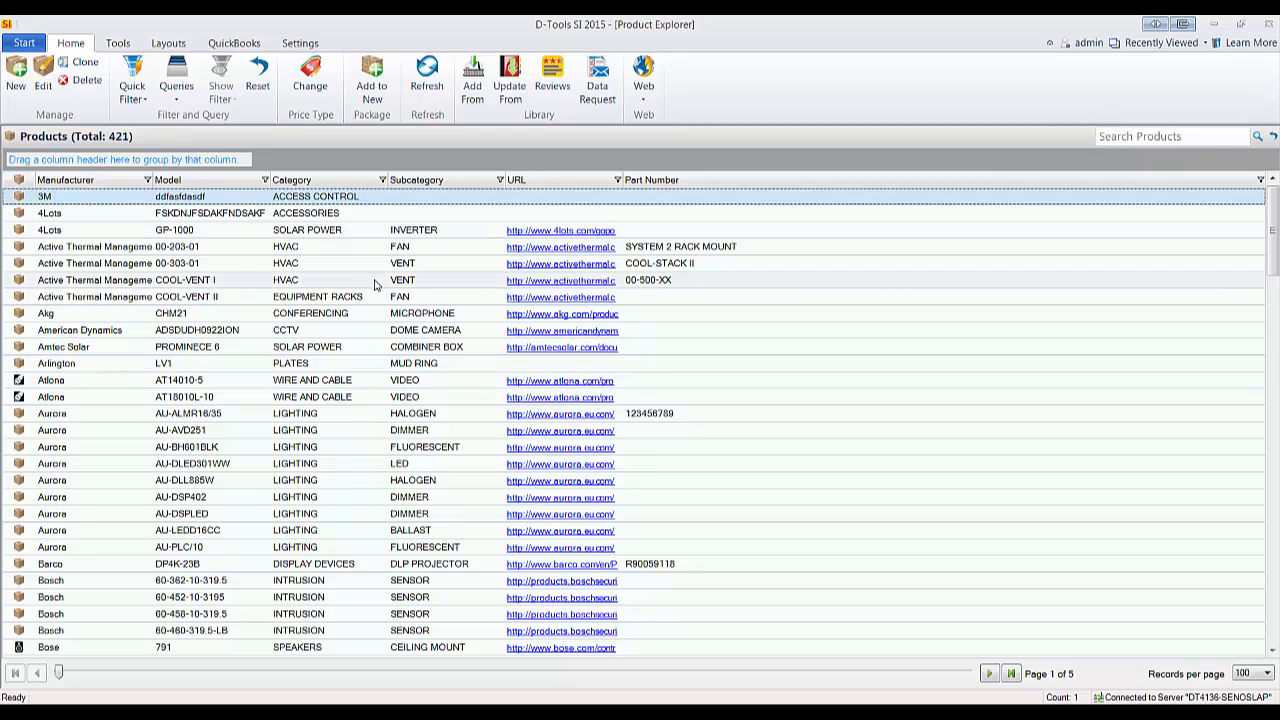
pyautogui.click(1166, 137)
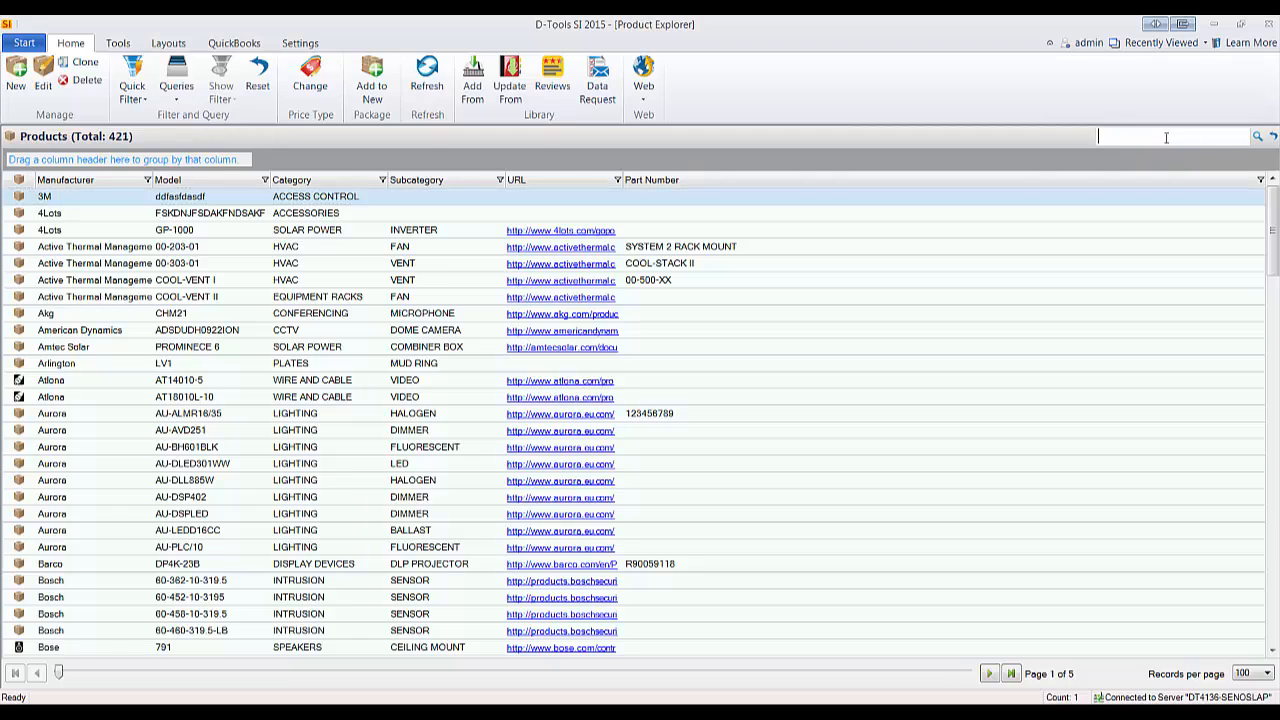
pyautogui.write('mx1')
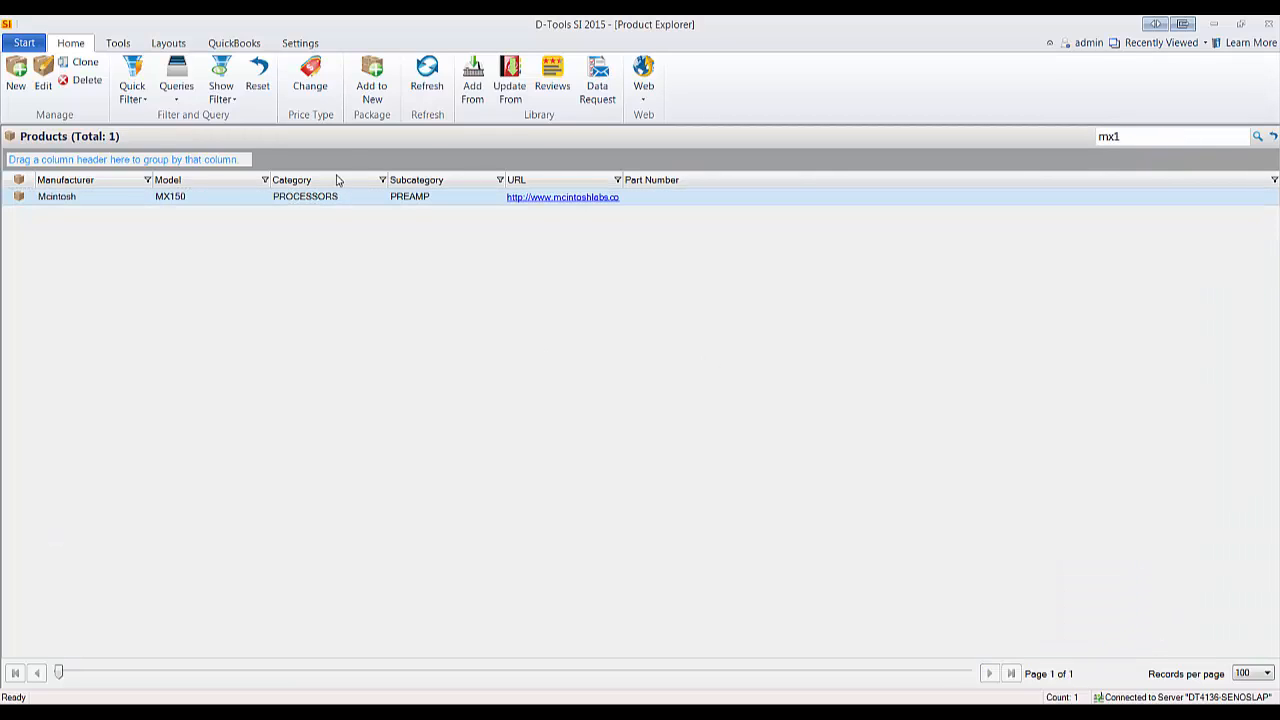
pyautogui.doubleClick(249, 204)
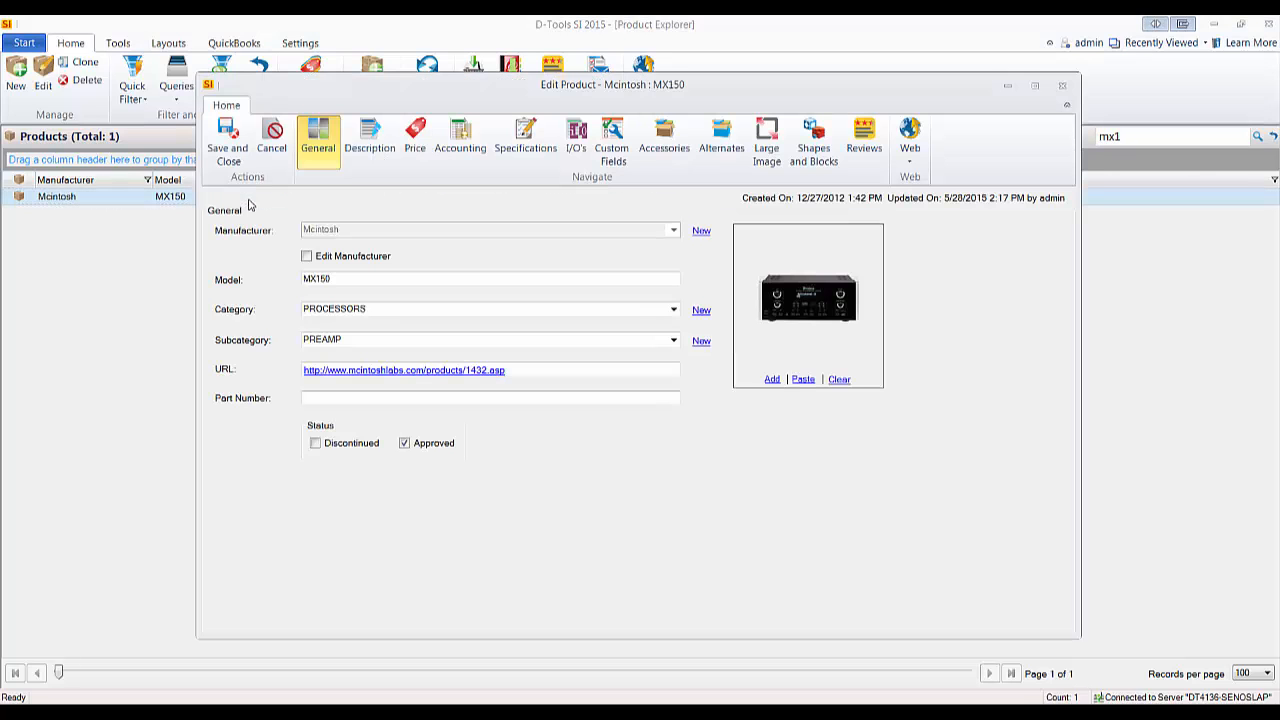
# - Examine the MX150's inputs and outputs, including the terminal choices and the terminal/signal update options, and leave the product without saving
pyautogui.click(575, 140)
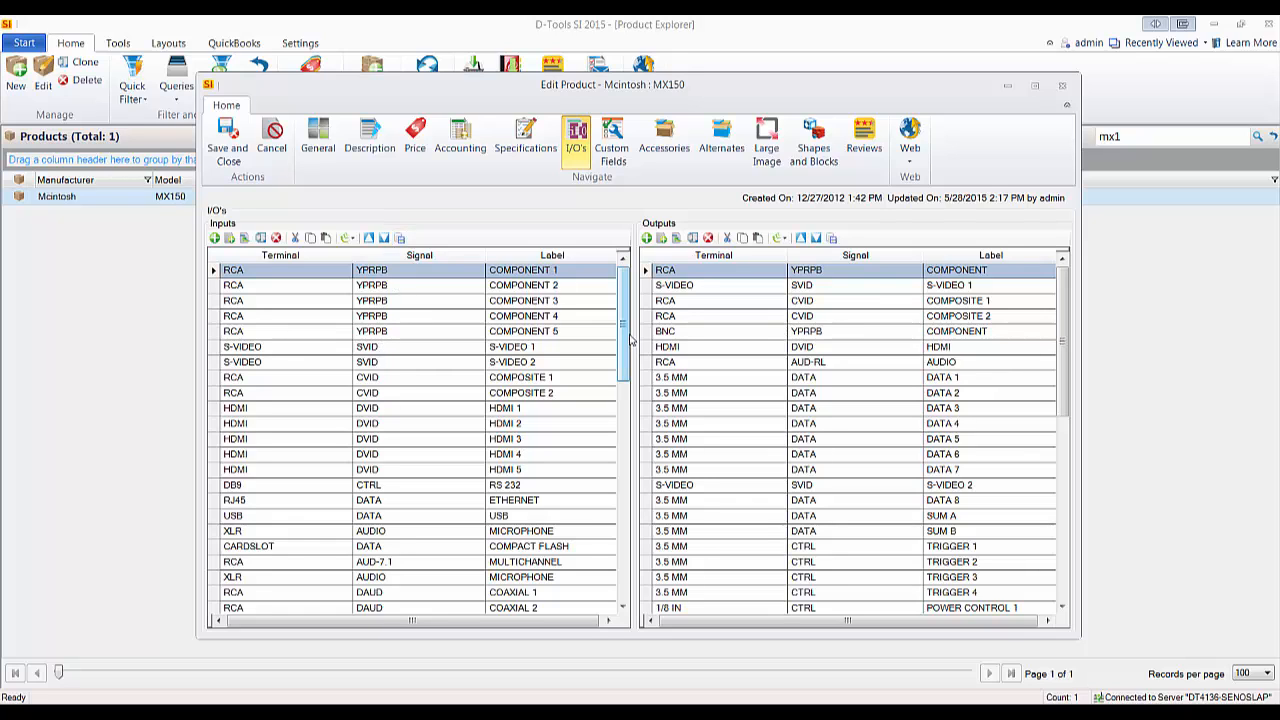
pyautogui.moveTo(627, 340); pyautogui.dragTo(623, 600)
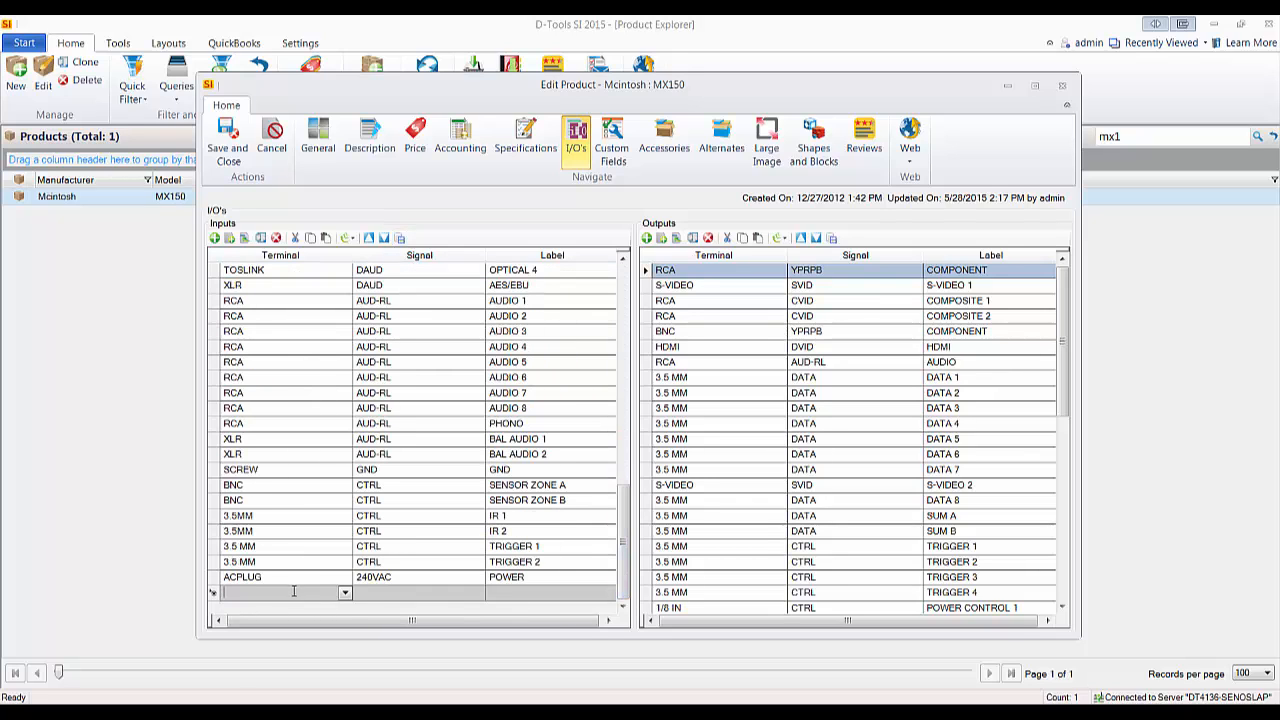
pyautogui.click(343, 595)
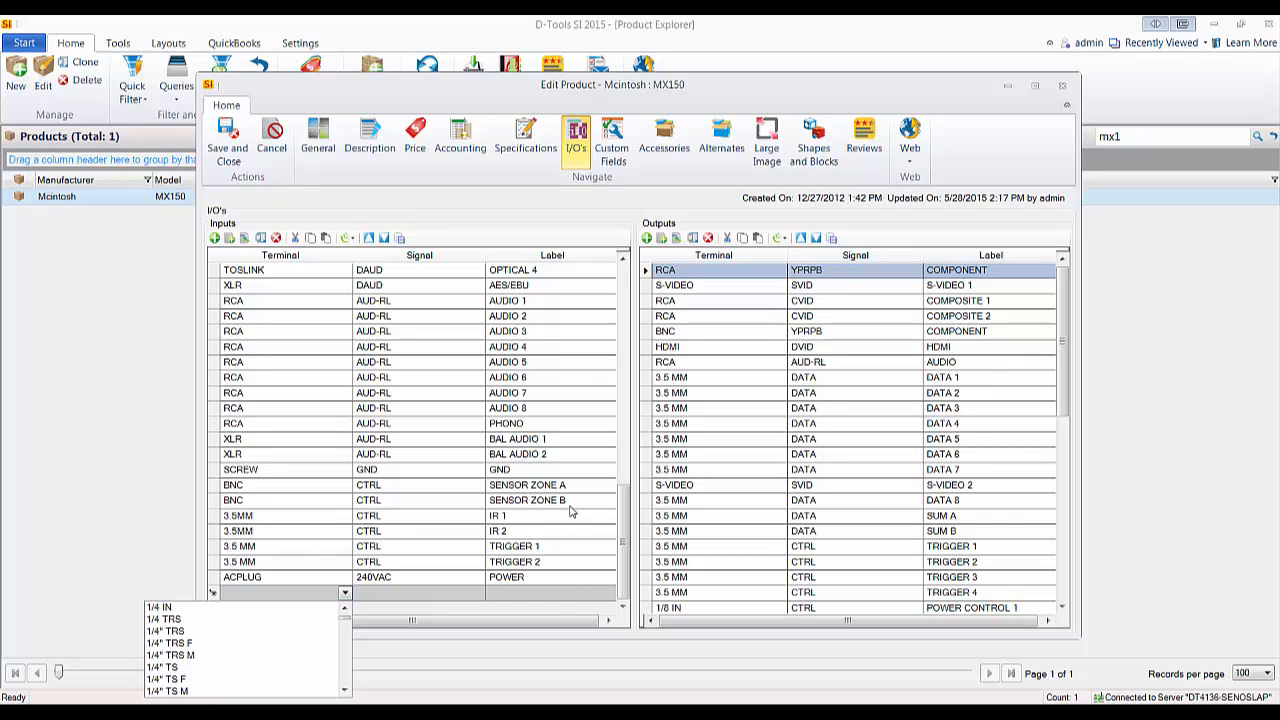
pyautogui.click(622, 509)
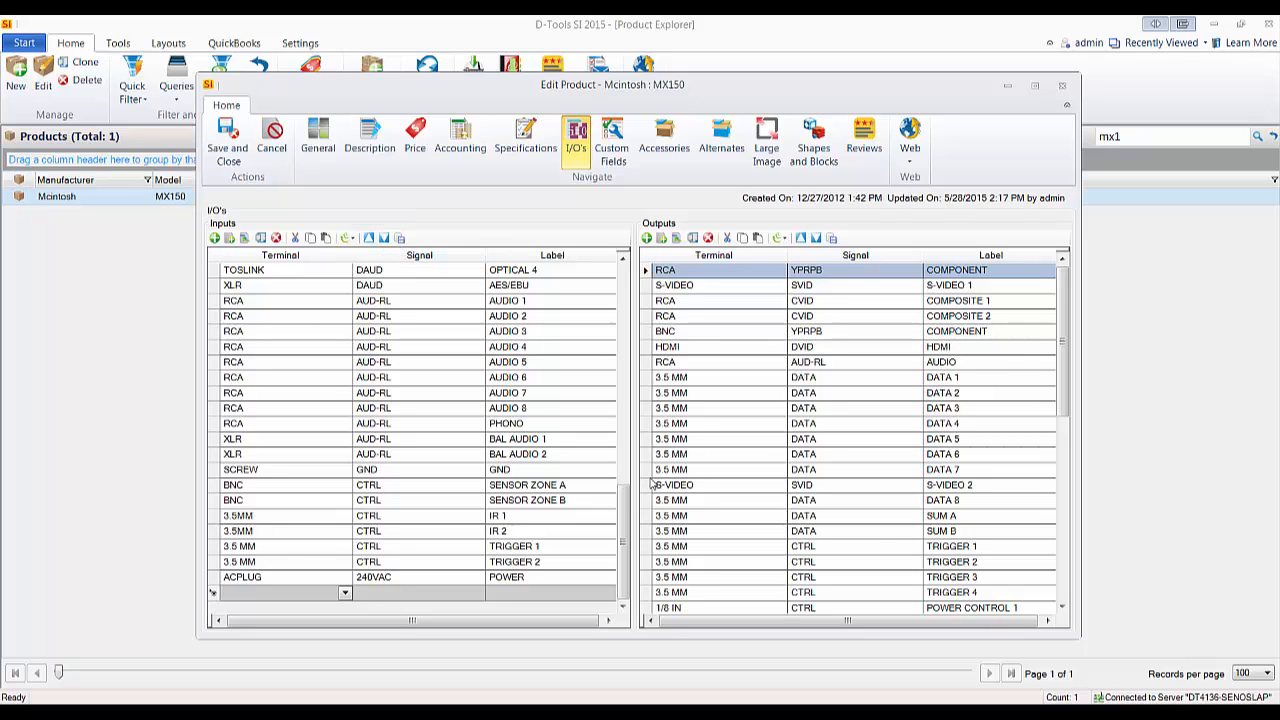
pyautogui.click(348, 239)
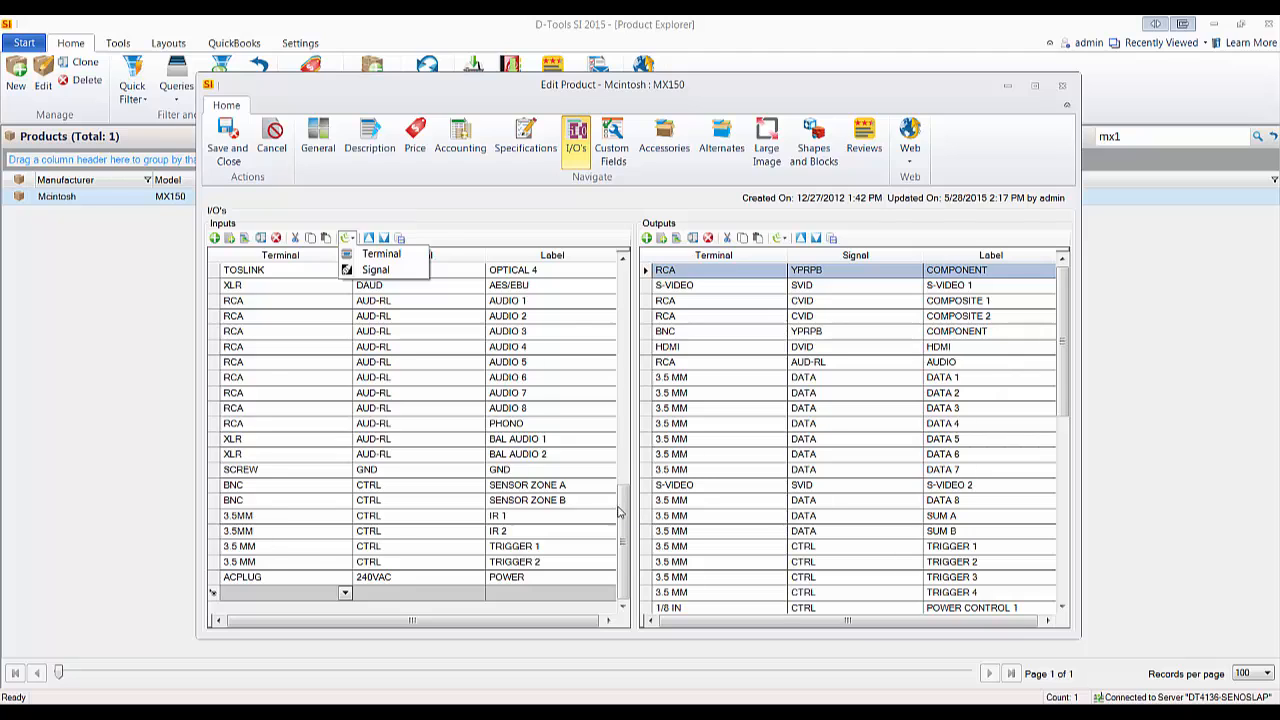
pyautogui.moveTo(621, 508); pyautogui.dragTo(622, 284)
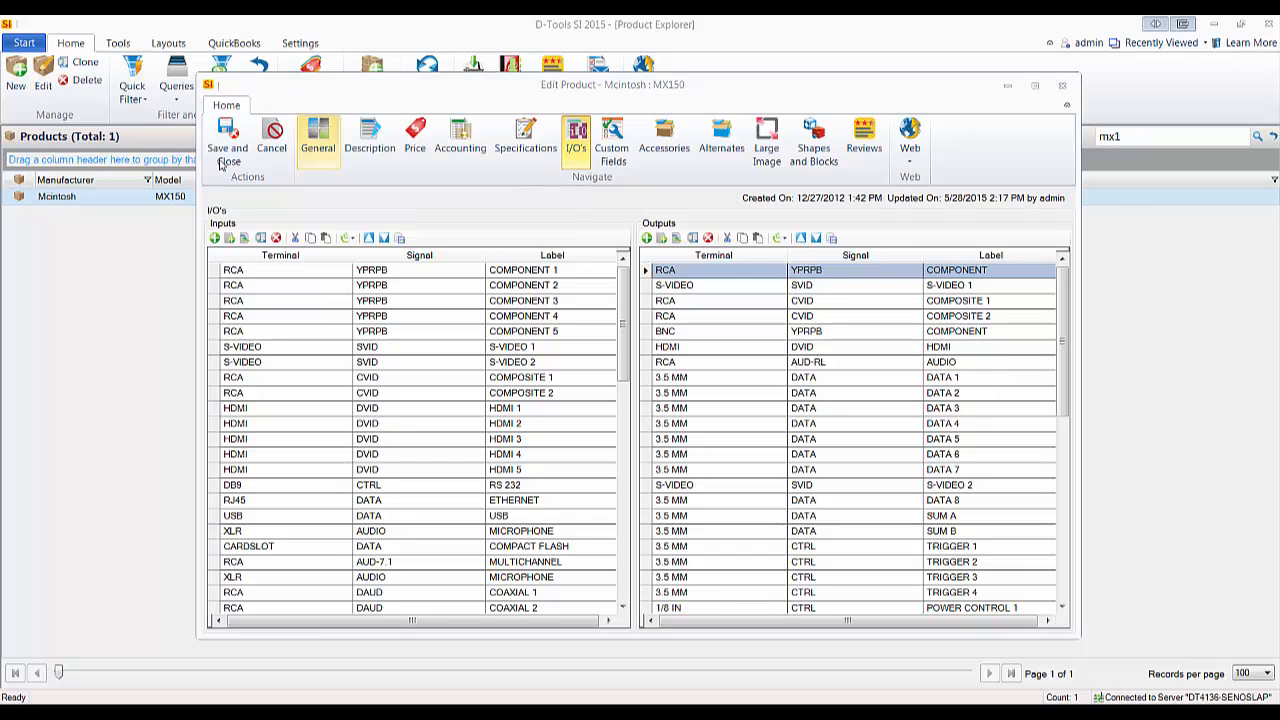
pyautogui.click(272, 135)
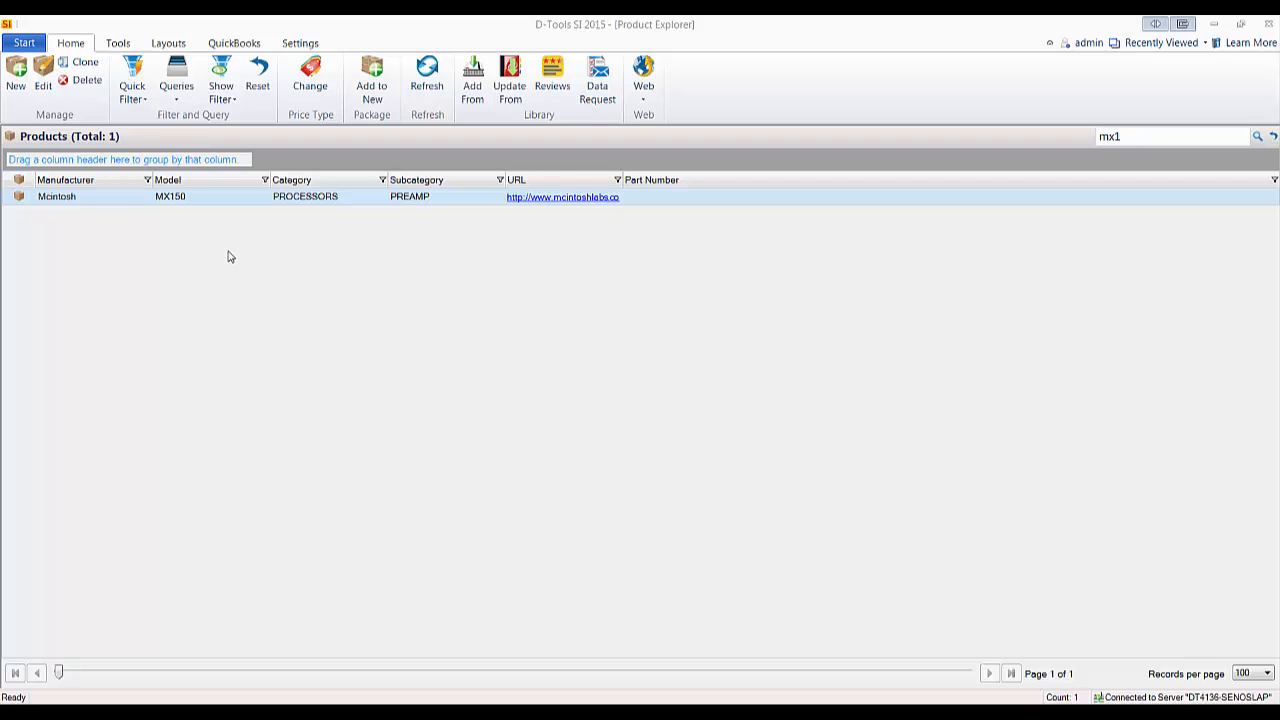
# - Open the 4-Port Media Plate package from the package catalog, review its items, and save and close it
pyautogui.click(28, 46)
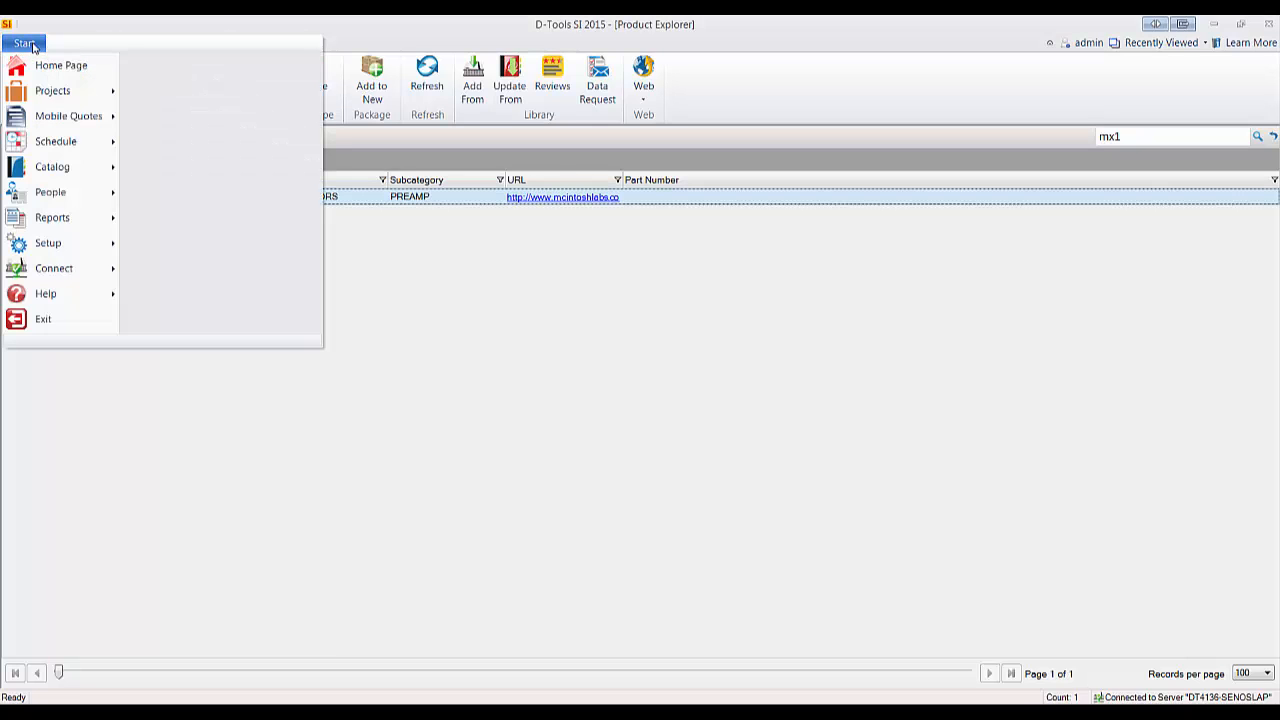
pyautogui.moveTo(56, 166)
pyautogui.click(224, 171)
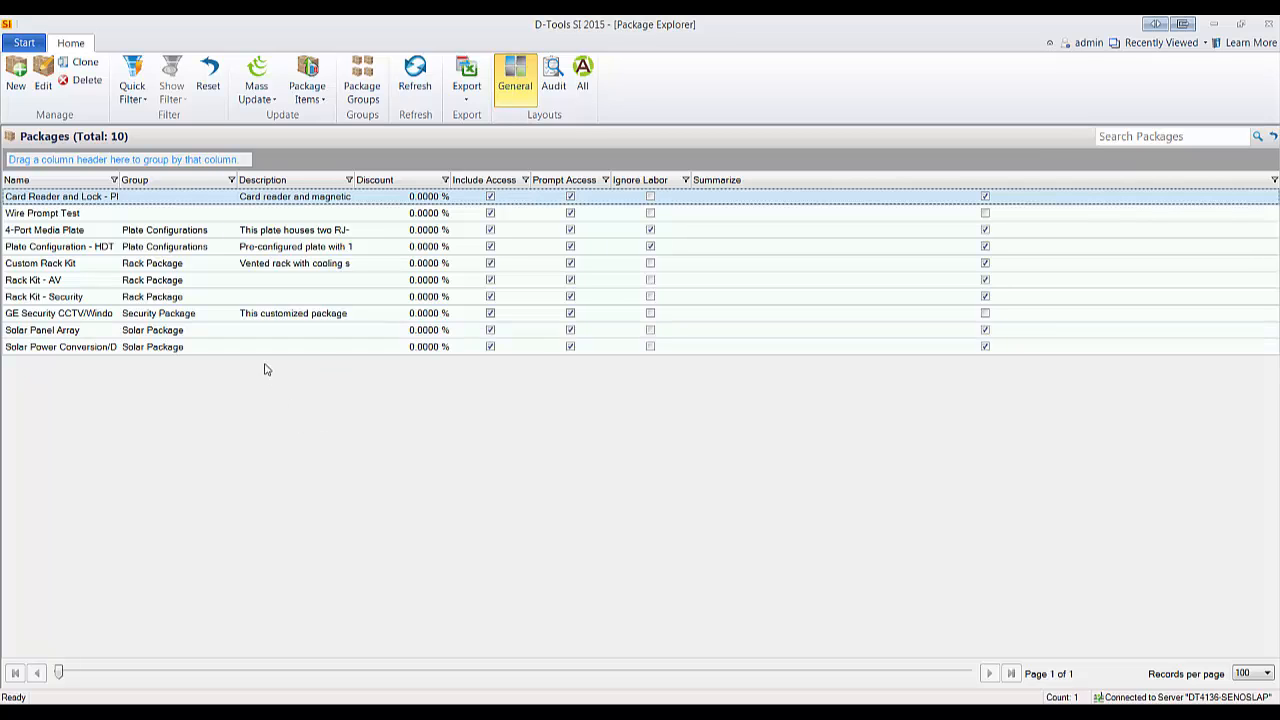
pyautogui.doubleClick(158, 231)
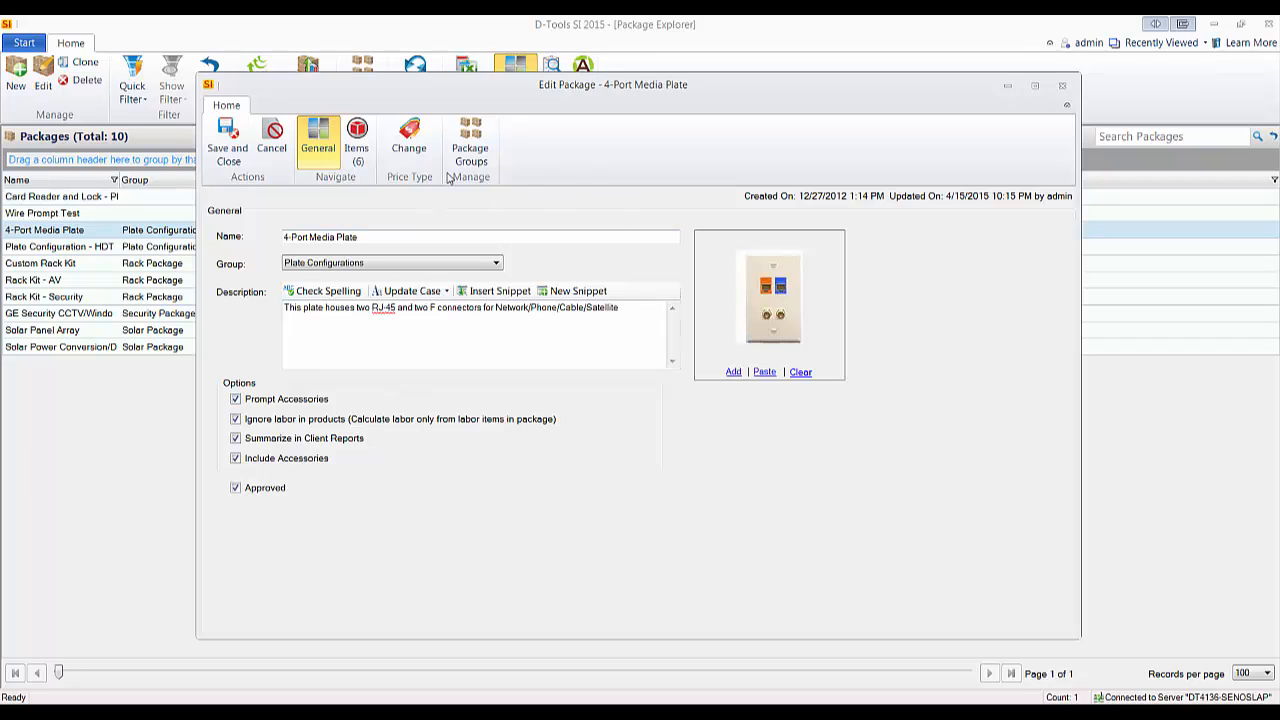
pyautogui.click(359, 147)
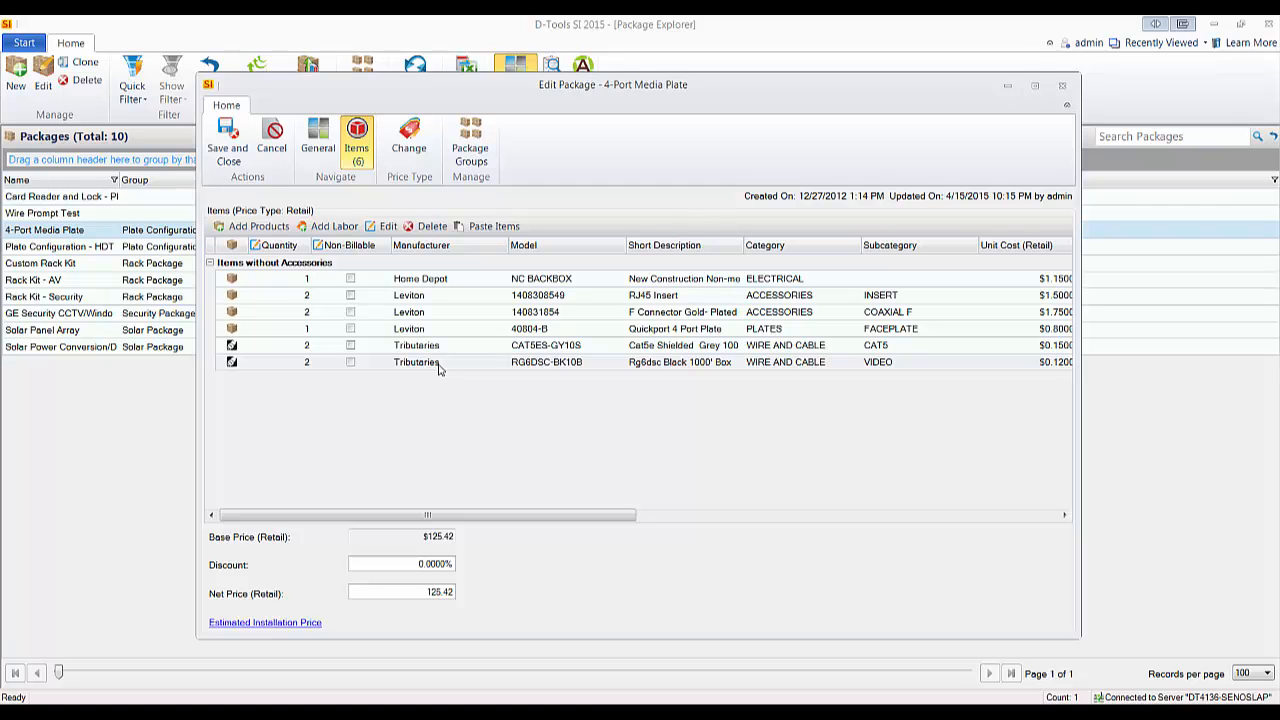
pyautogui.click(228, 140)
# - Return to the home page and open the Project Explorer
pyautogui.click(24, 43)
pyautogui.click(61, 65)
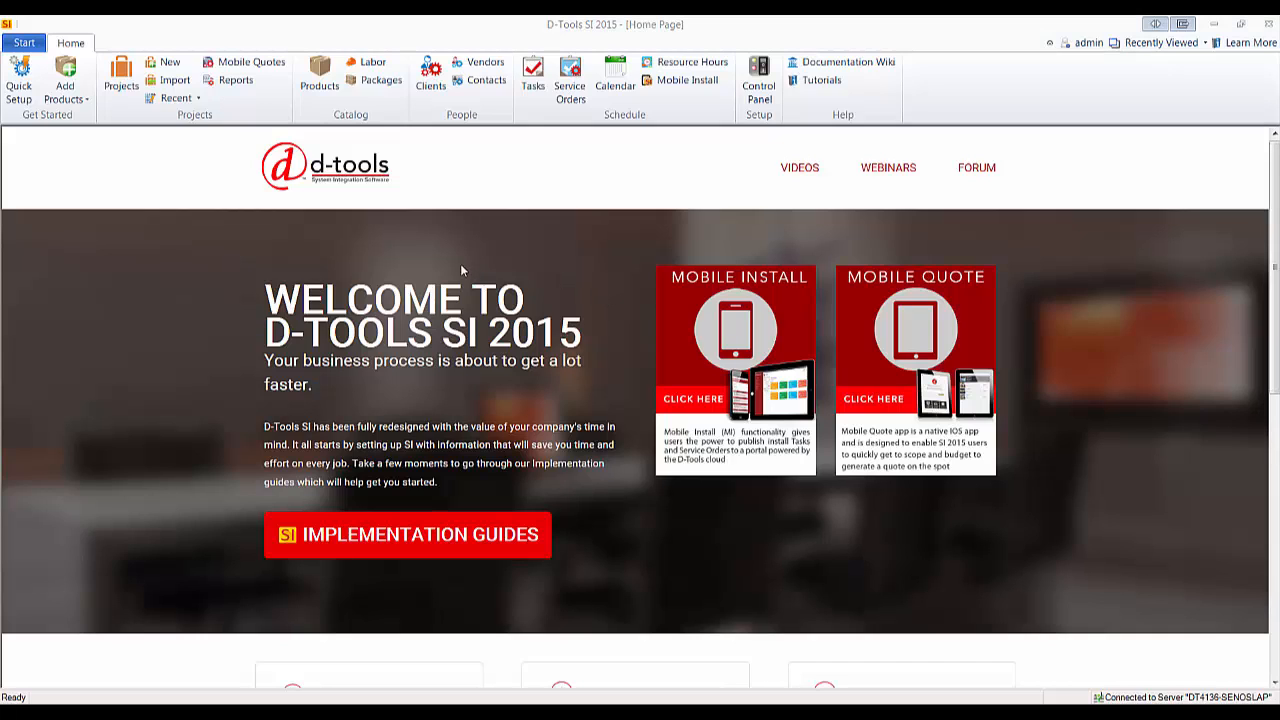
pyautogui.click(116, 97)
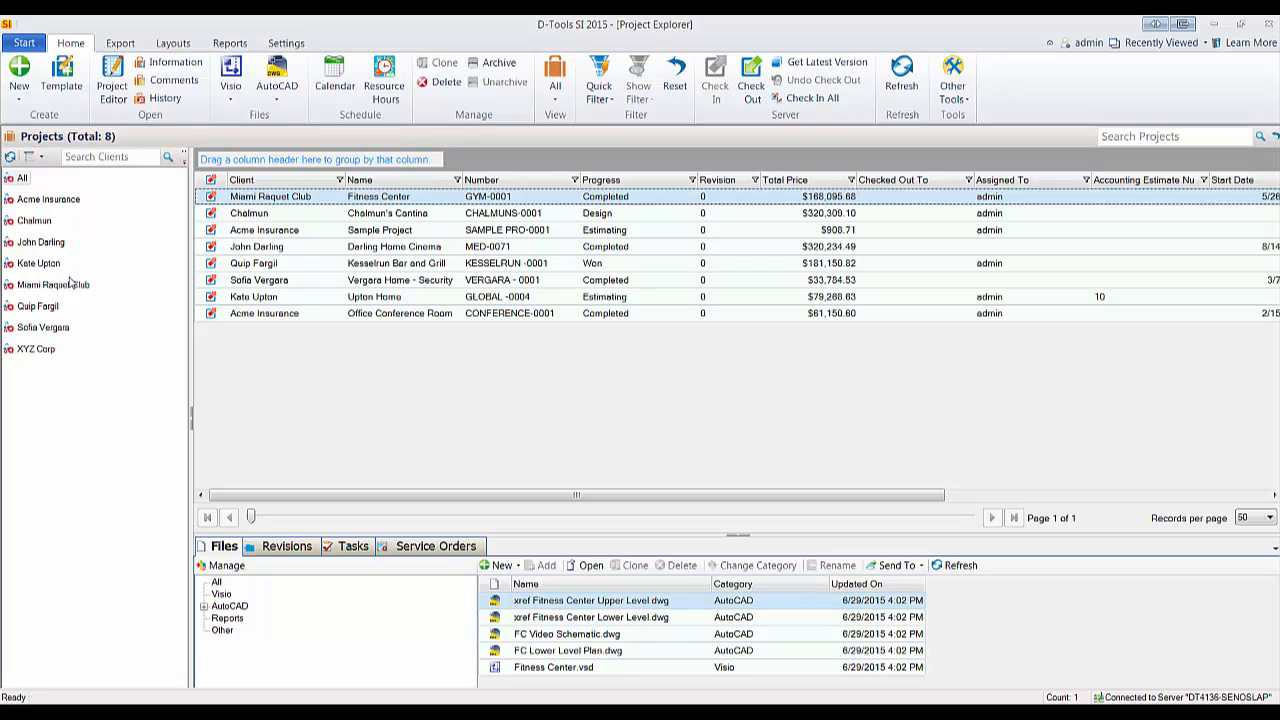
# - Filter the projects by Acme Insurance, Chalmun and the client listed below them, and include inactive clients in the client list
pyautogui.click(52, 199)
pyautogui.click(35, 225)
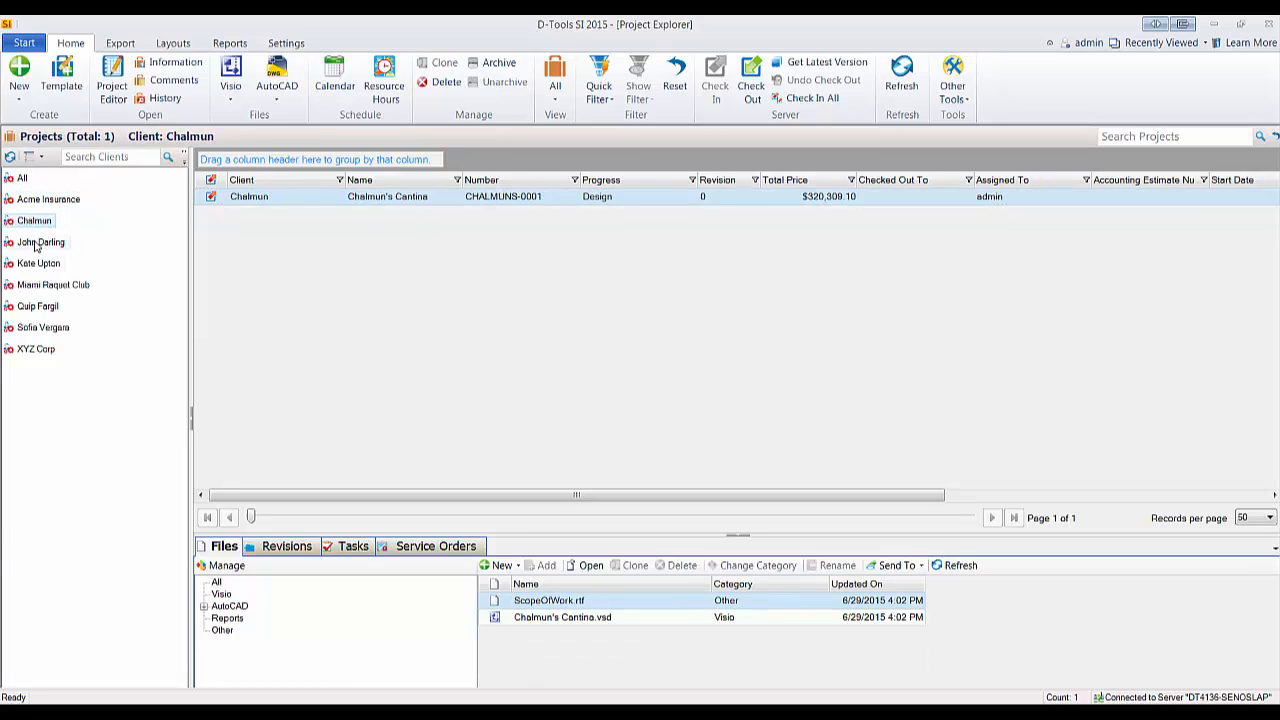
pyautogui.click(37, 246)
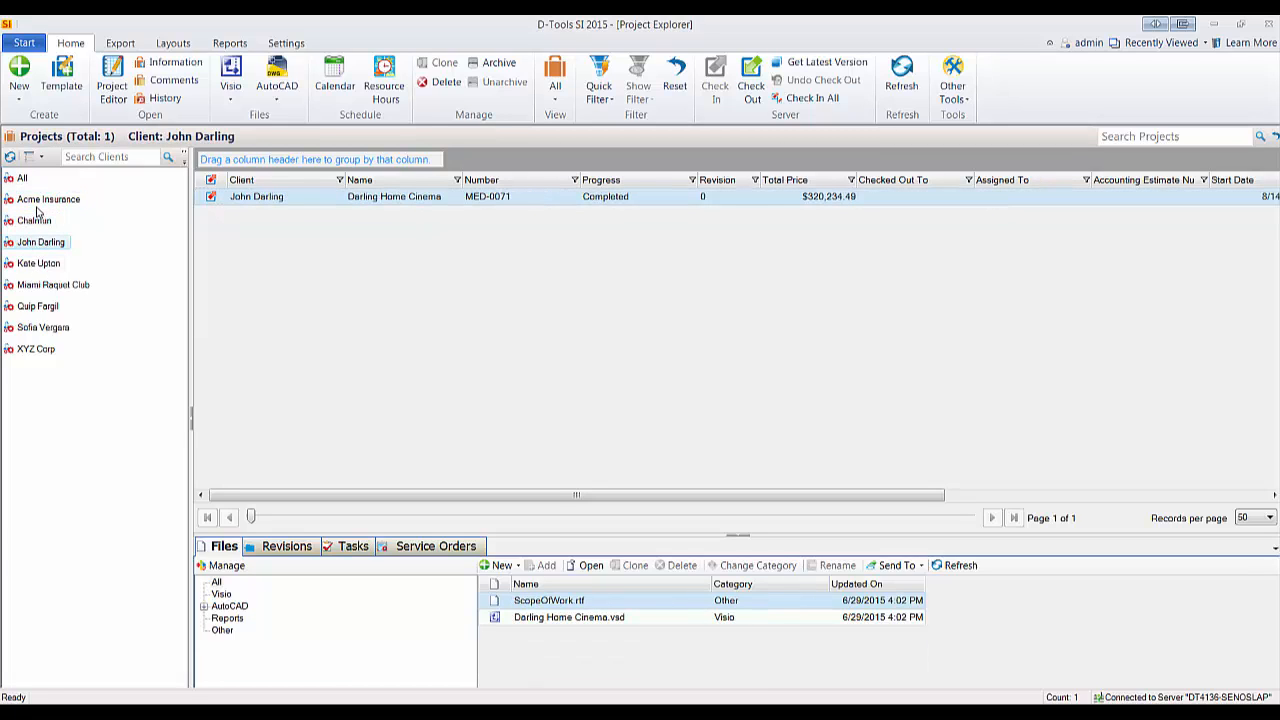
pyautogui.click(33, 157)
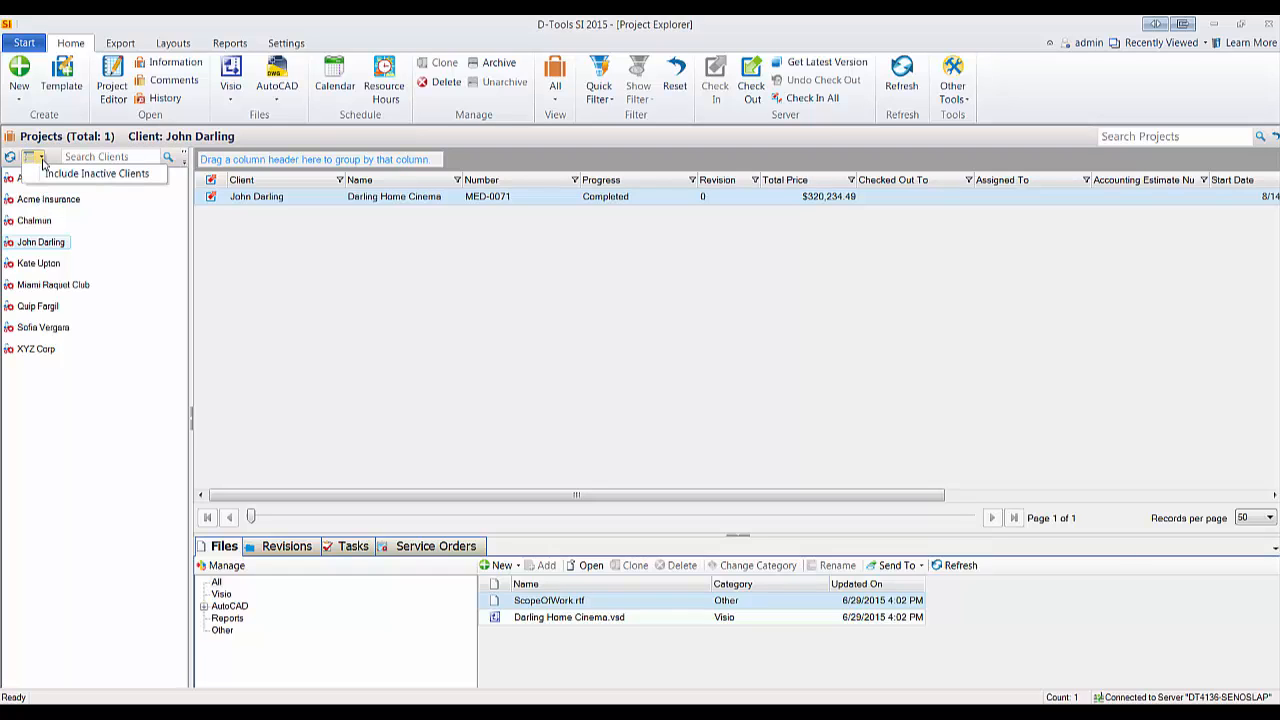
pyautogui.click(110, 176)
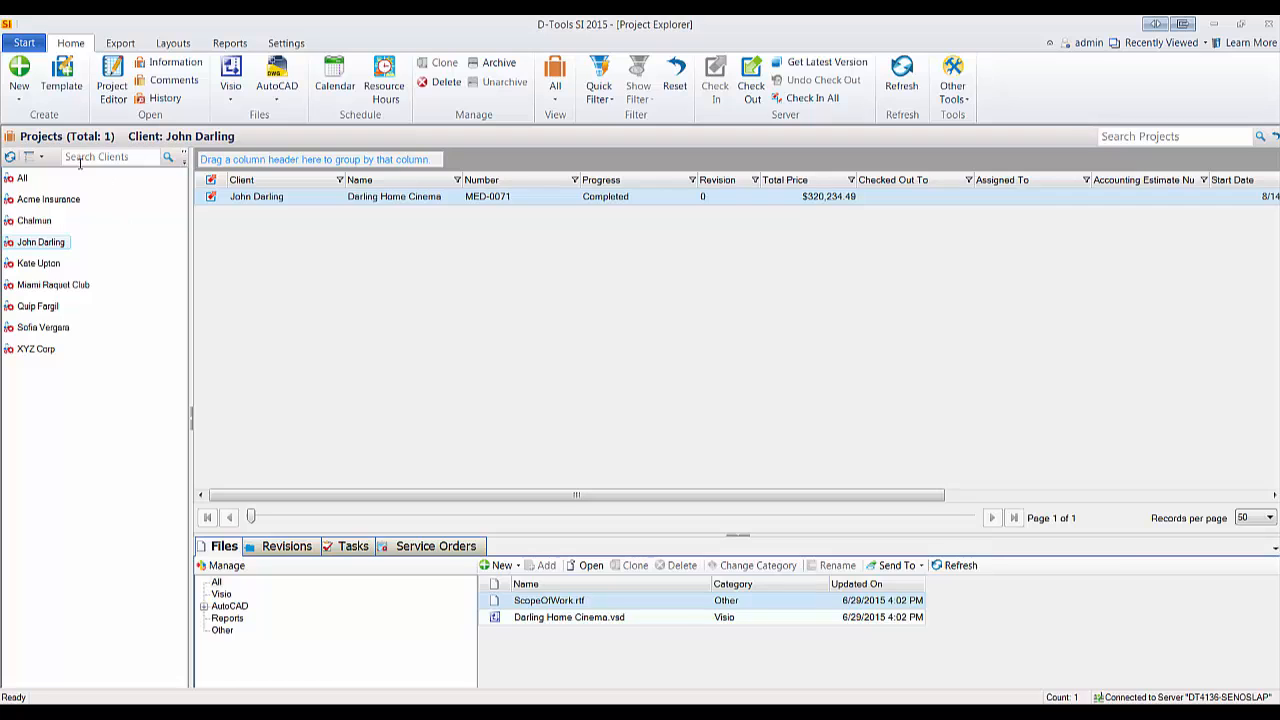
# - Review the New Project Wizard's first page for the client listed below Chalmun, cancel the project creation, and list all clients' projects
pyautogui.click(24, 179)
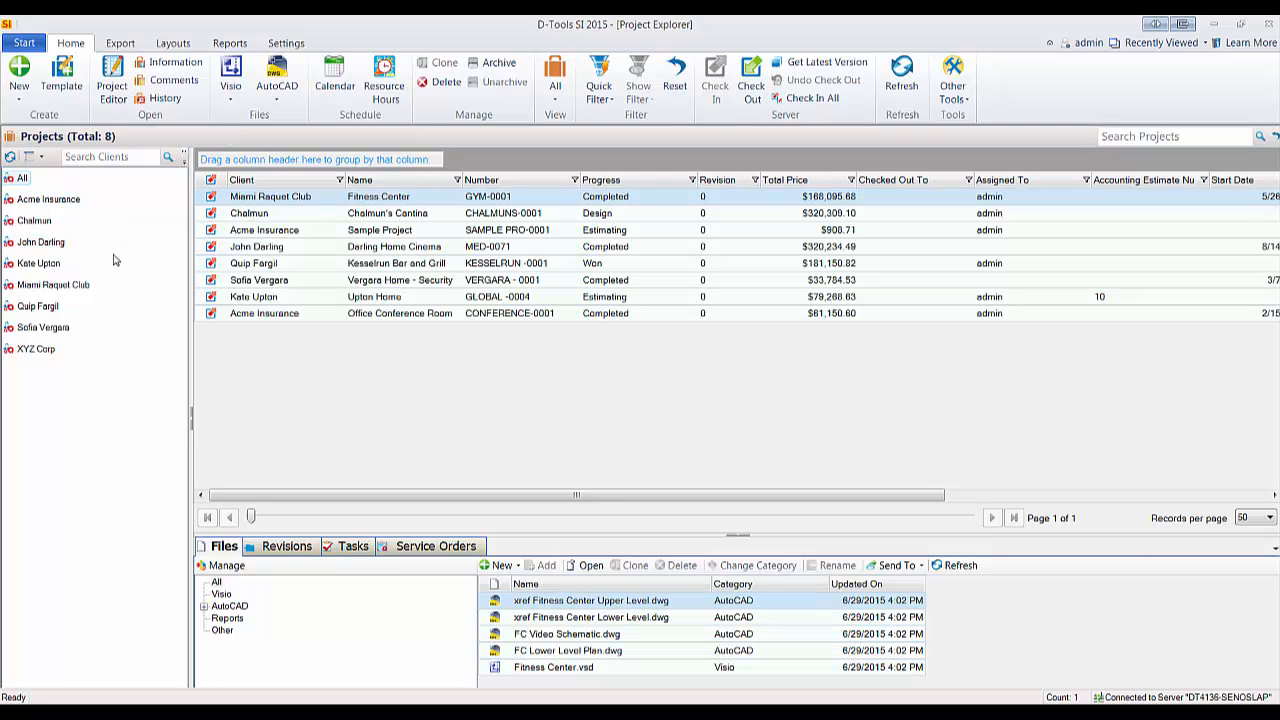
pyautogui.click(50, 245)
pyautogui.rightClick(52, 248)
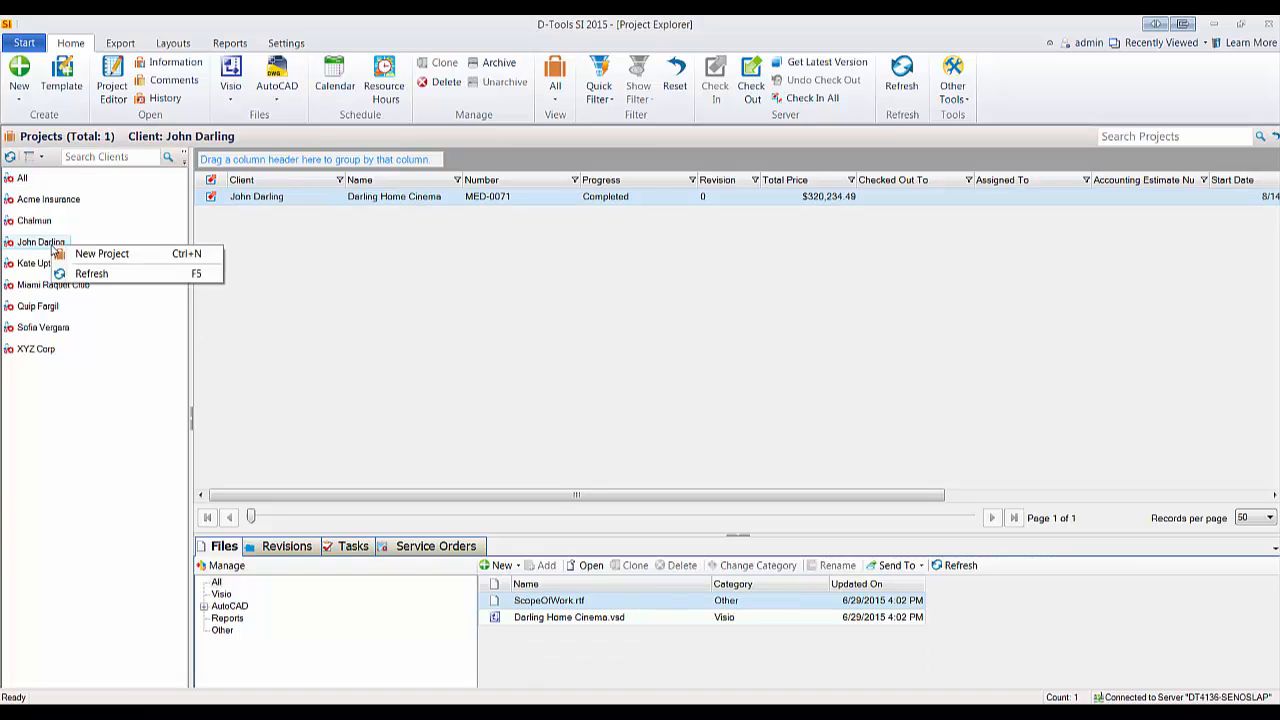
pyautogui.click(124, 256)
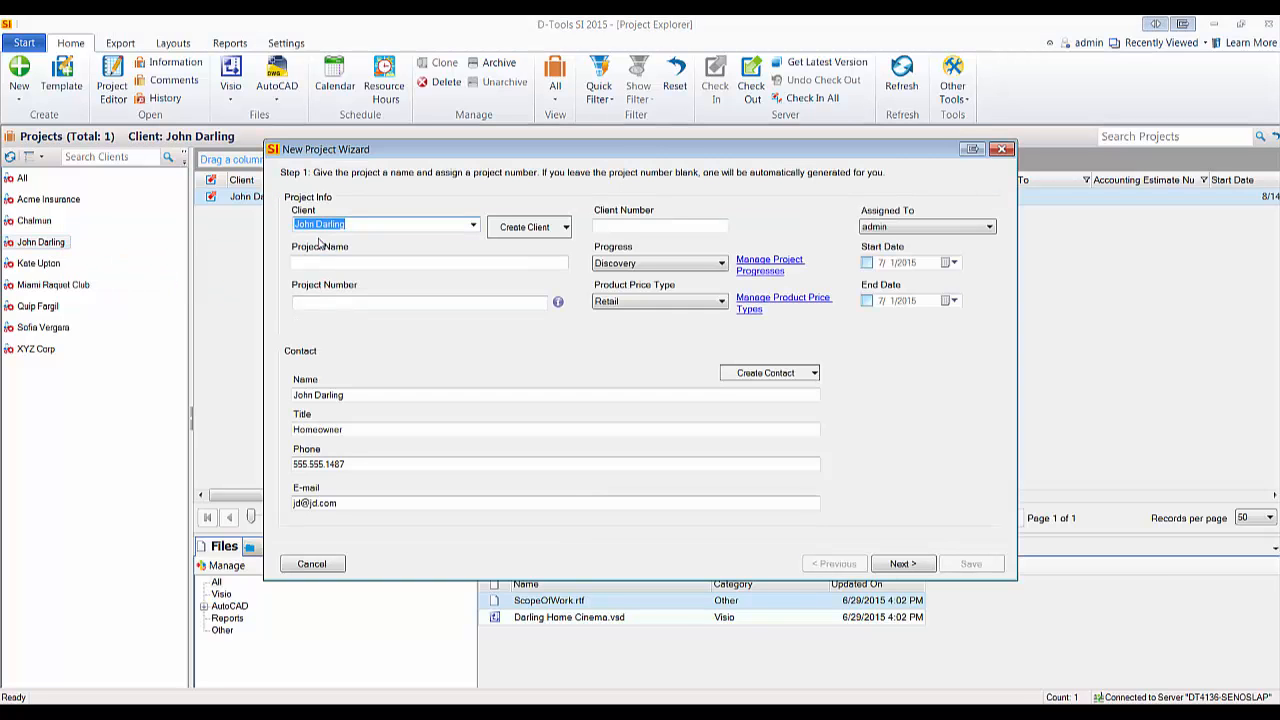
pyautogui.click(1001, 149)
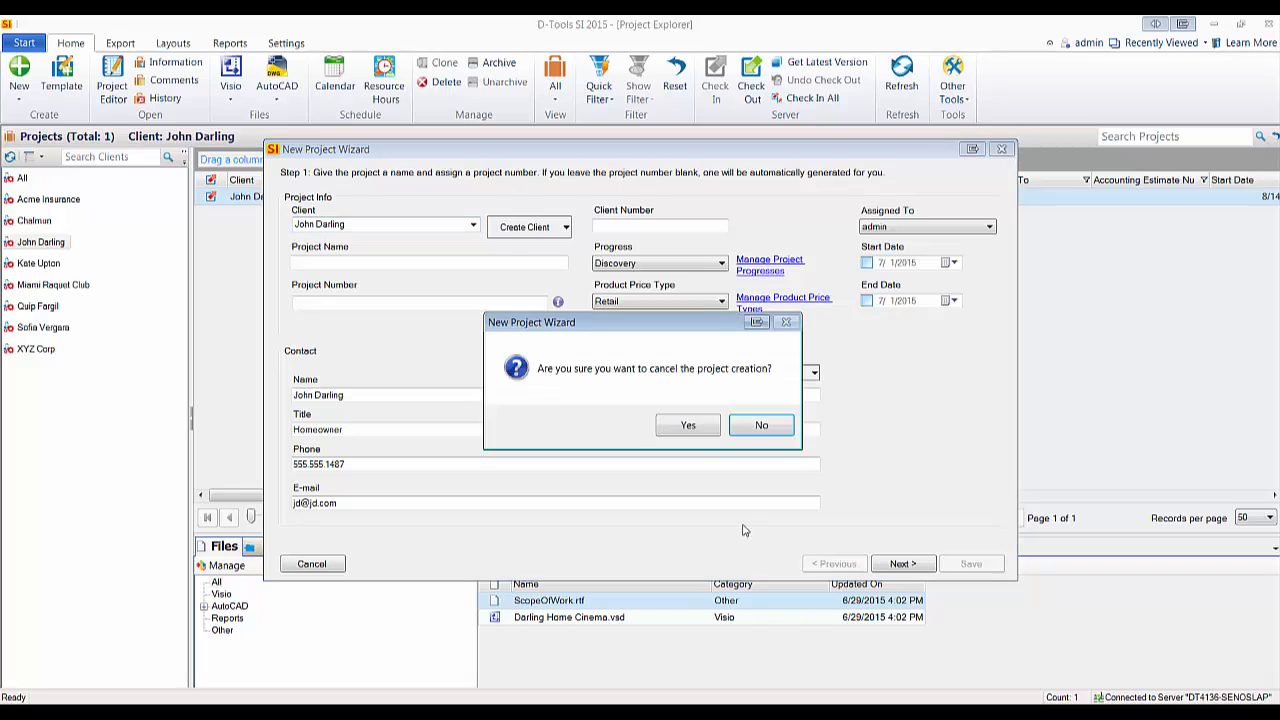
pyautogui.click(695, 427)
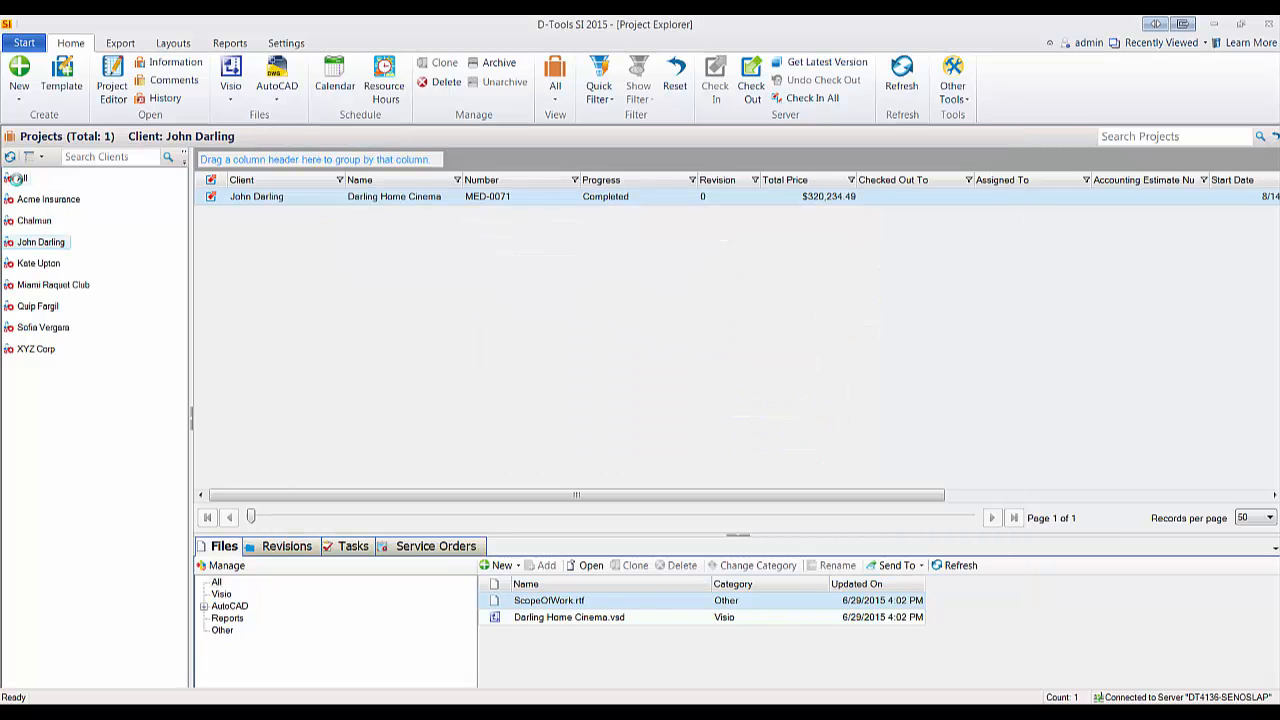
pyautogui.click(19, 179)
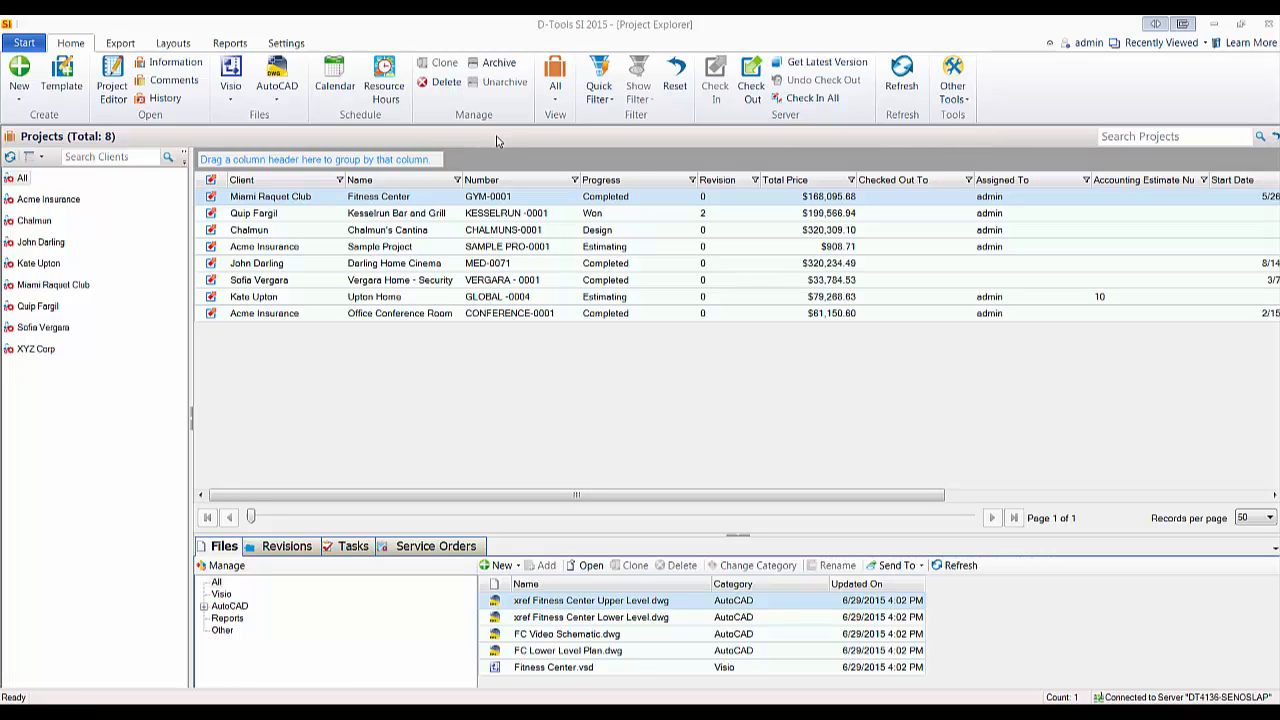
# - Archive the Fitness Center project and switch the project view to archived projects
pyautogui.click(503, 64)
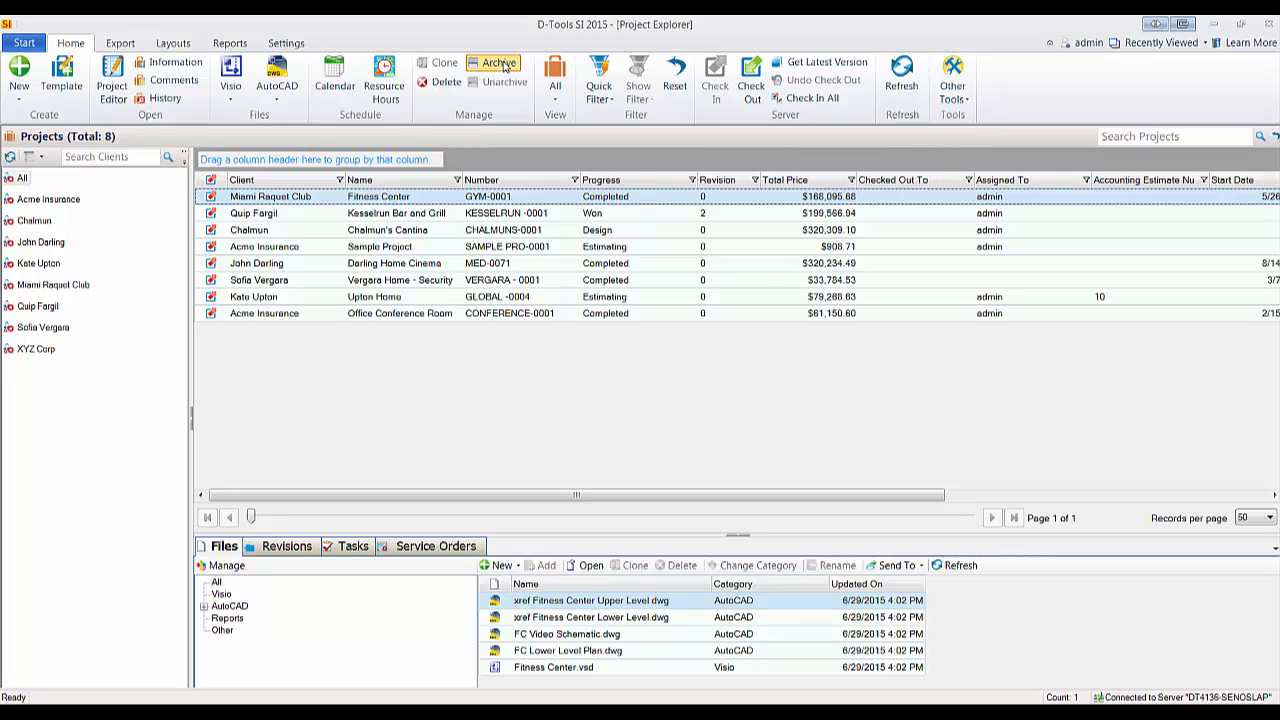
pyautogui.click(670, 428)
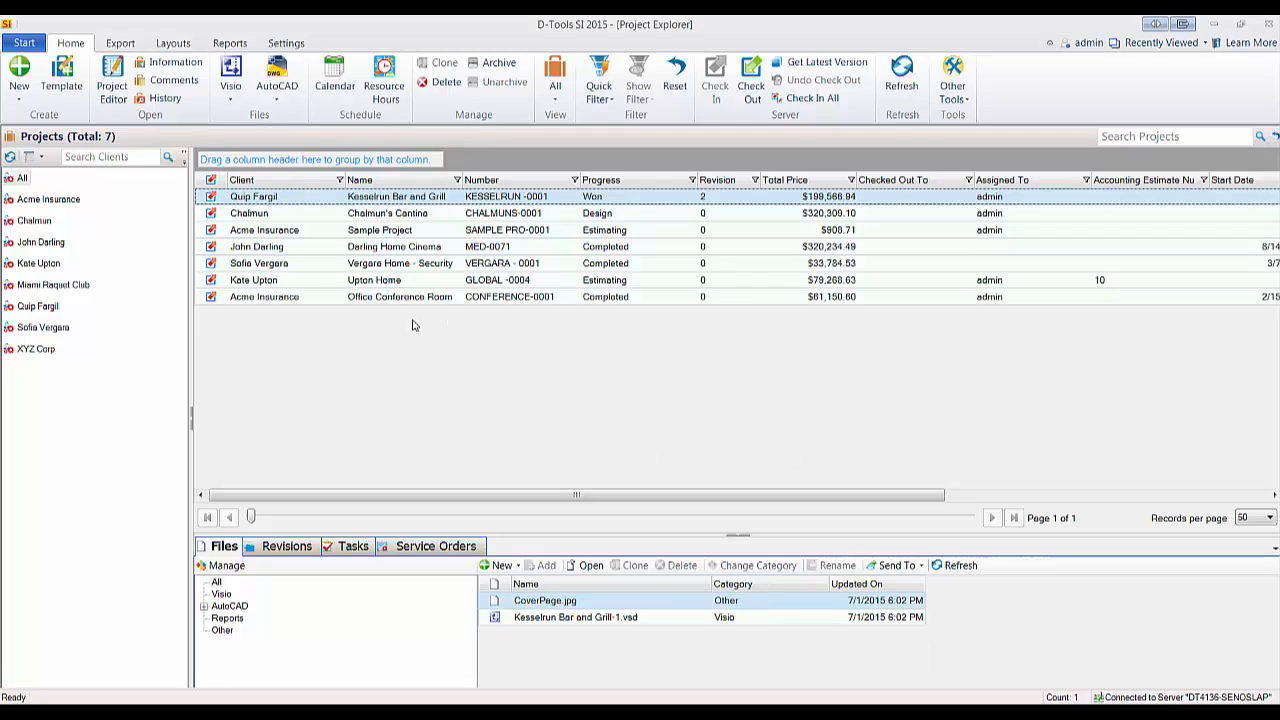
pyautogui.click(555, 85)
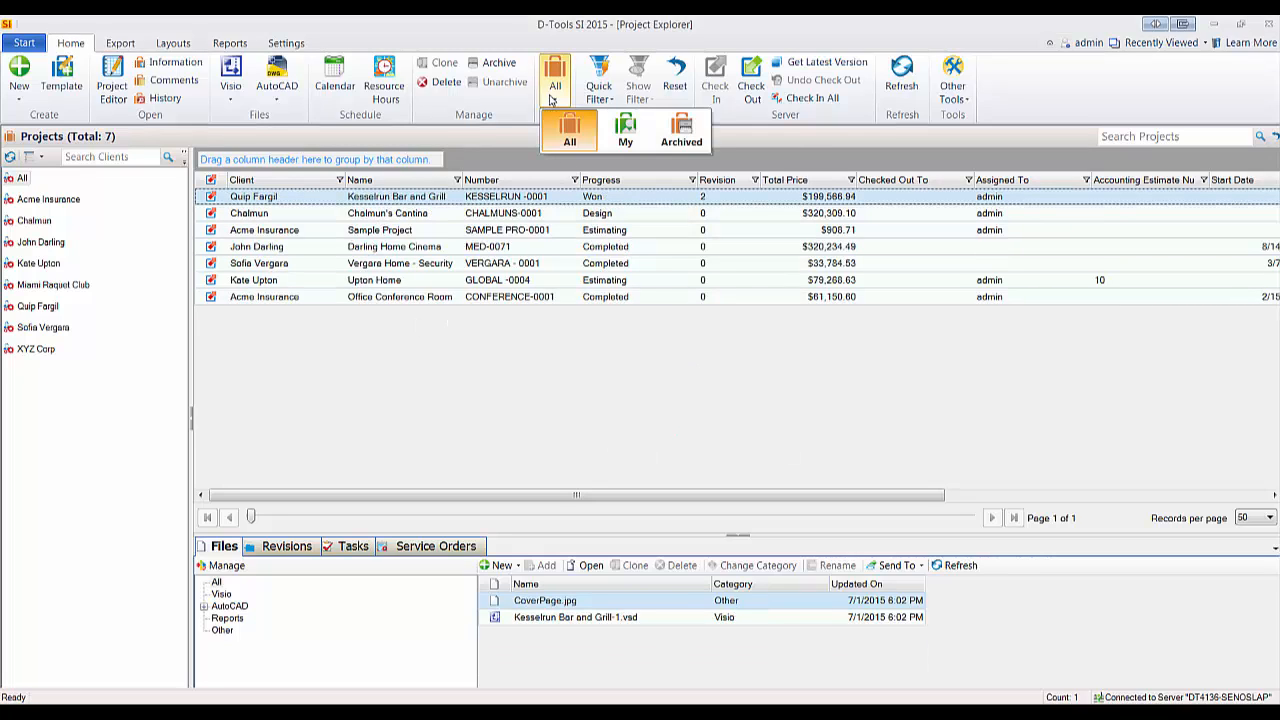
pyautogui.click(682, 130)
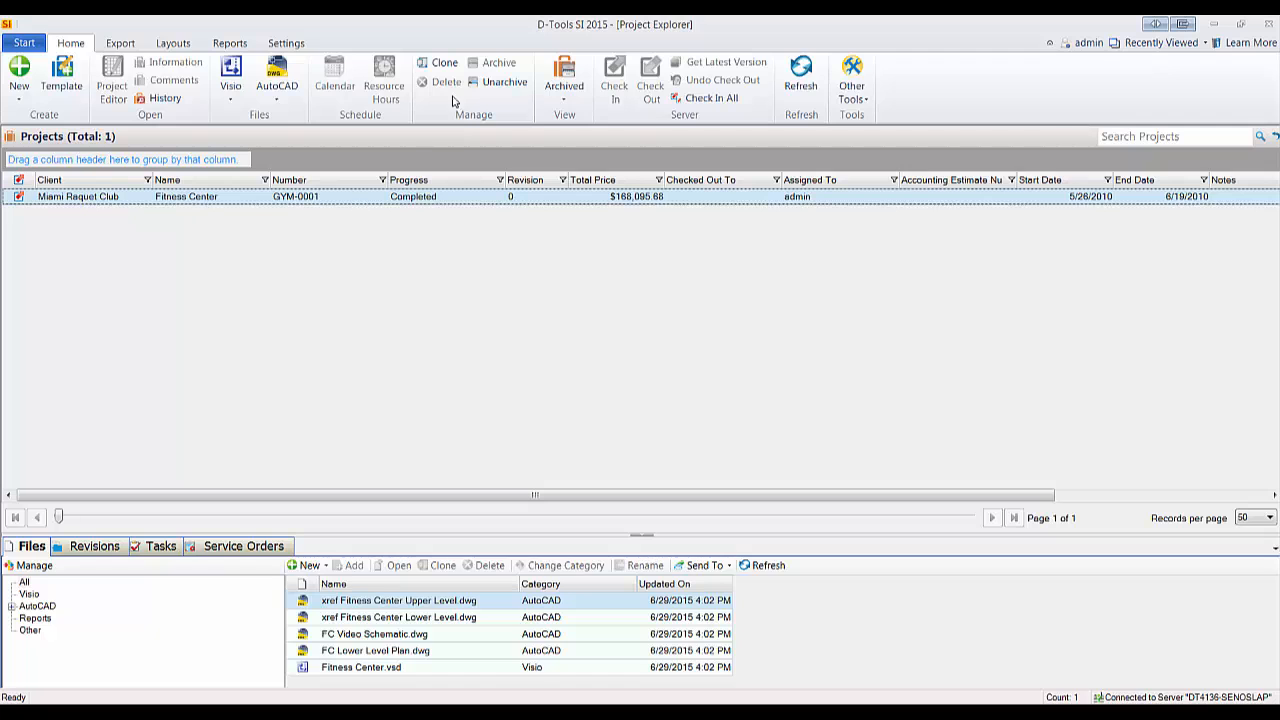
# - Unarchive the Fitness Center project and switch the view back to all active projects
pyautogui.click(505, 84)
pyautogui.click(672, 426)
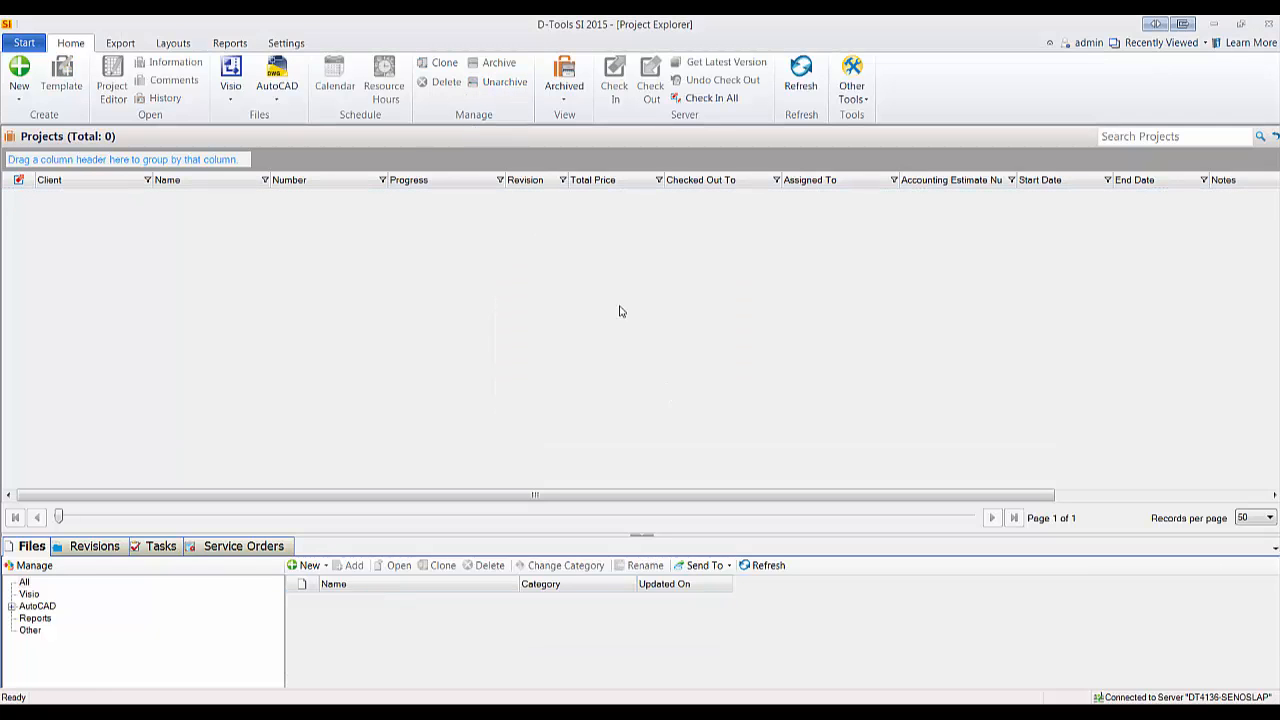
pyautogui.click(564, 92)
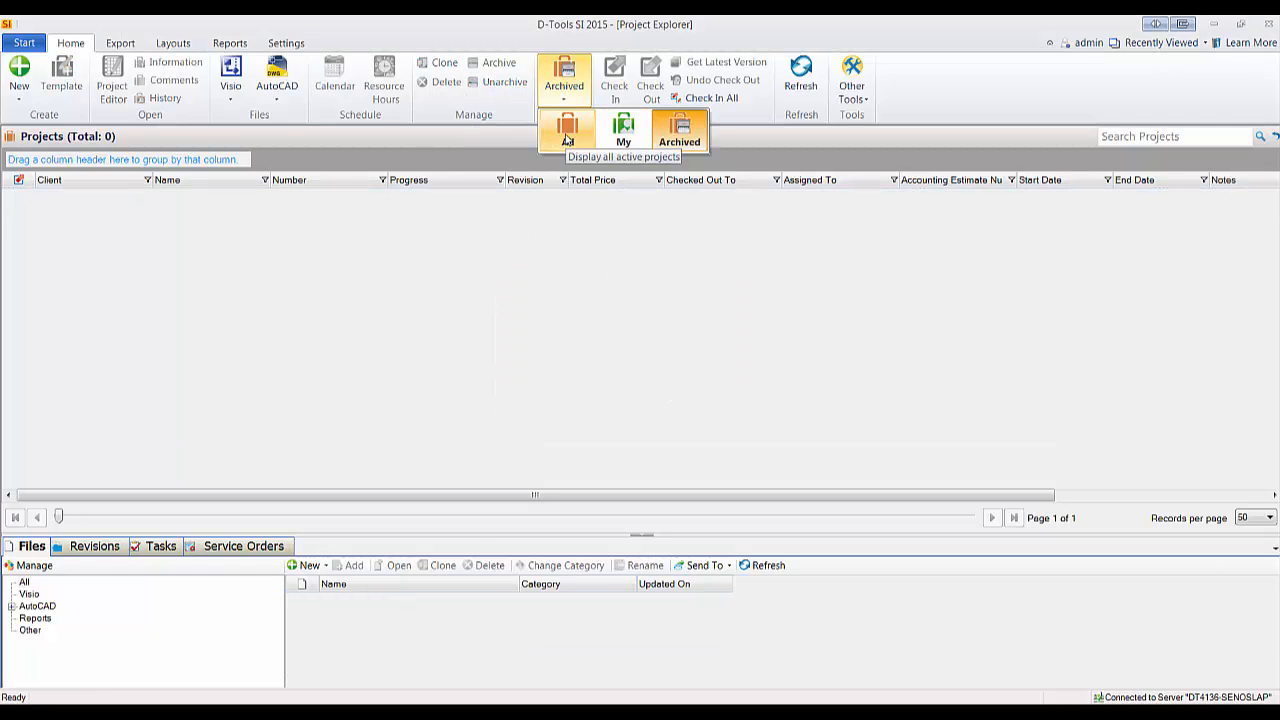
pyautogui.click(567, 140)
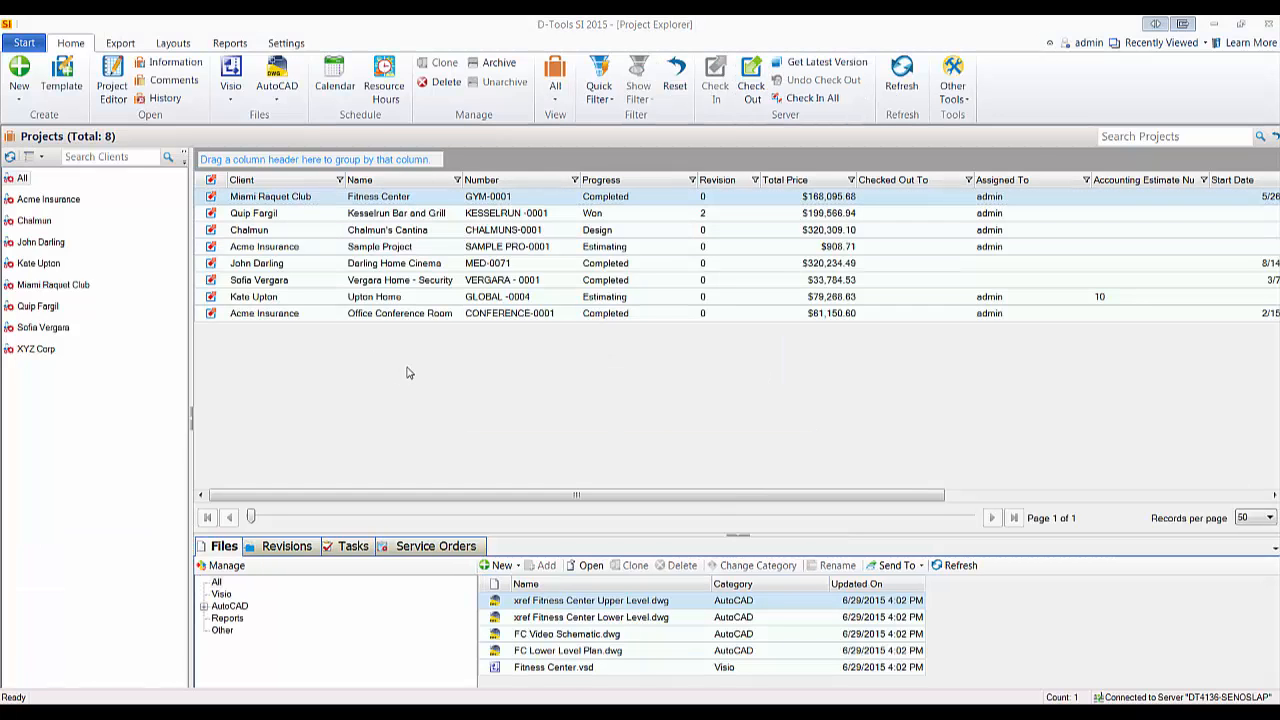
# - Display the revisions of the Kesselrun Bar and Grill project, select Rev 1, and check the project out
pyautogui.click(345, 231)
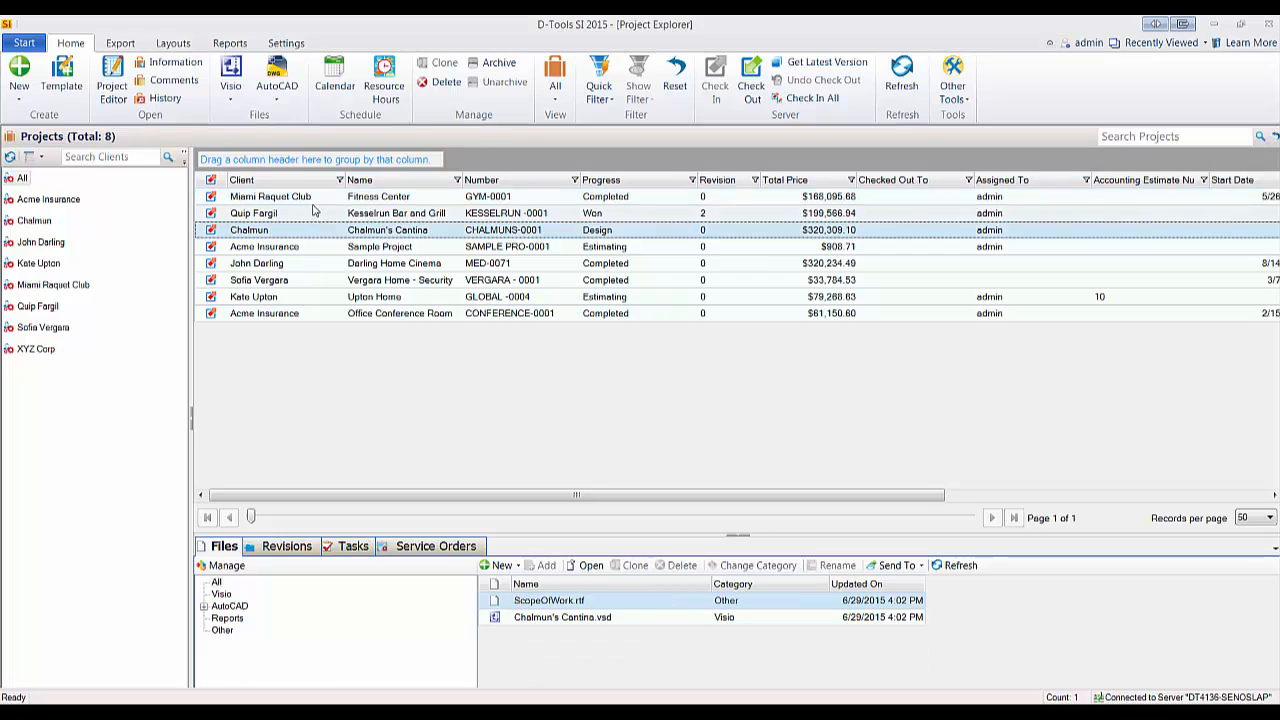
pyautogui.click(330, 213)
pyautogui.click(285, 549)
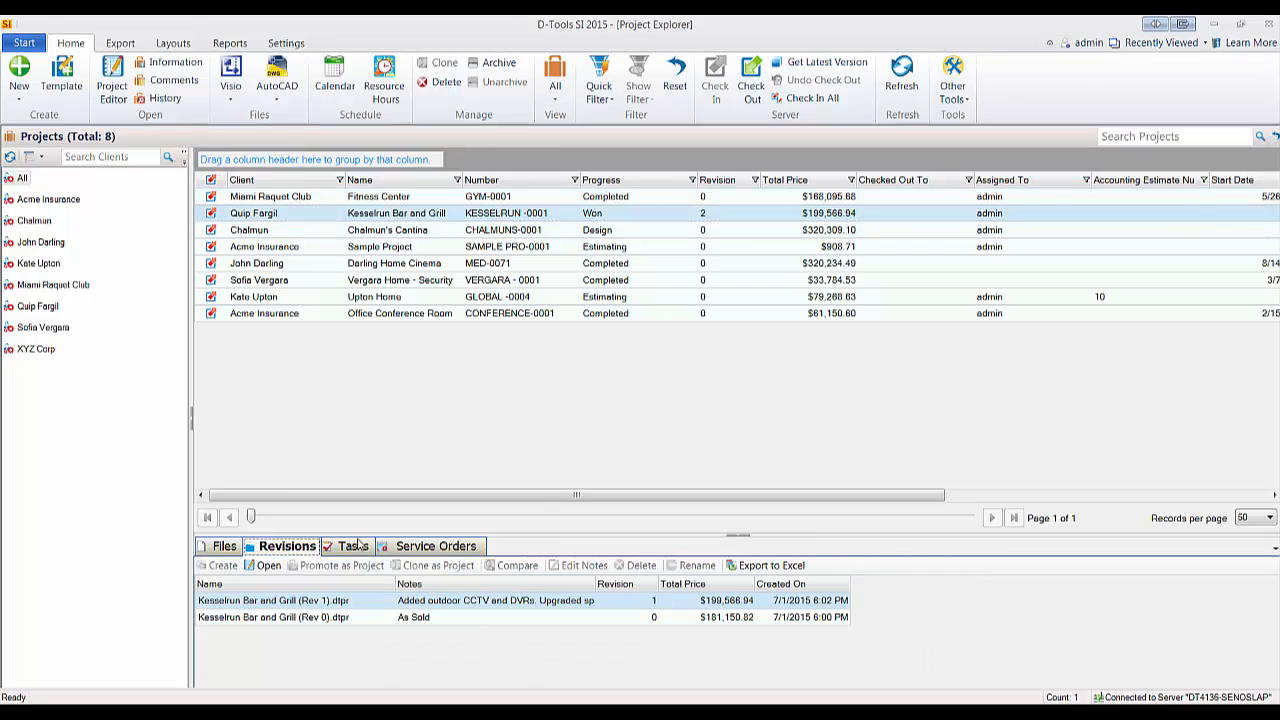
pyautogui.click(453, 603)
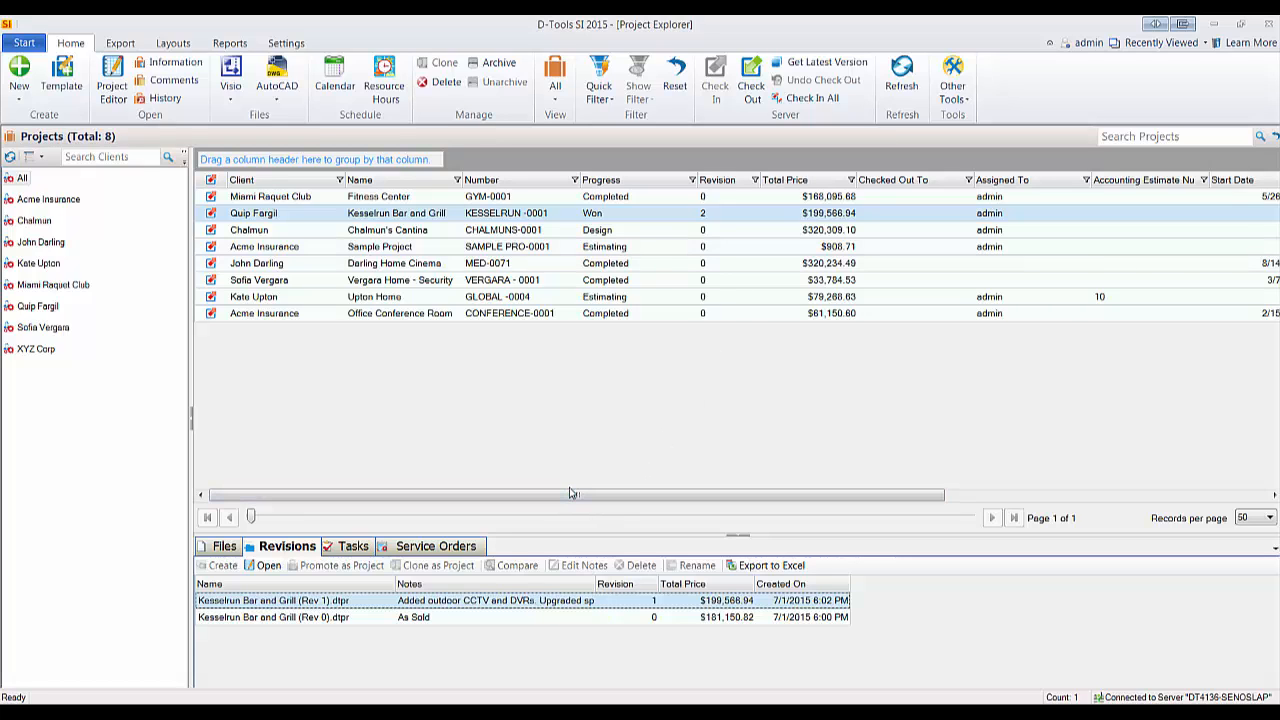
pyautogui.click(751, 82)
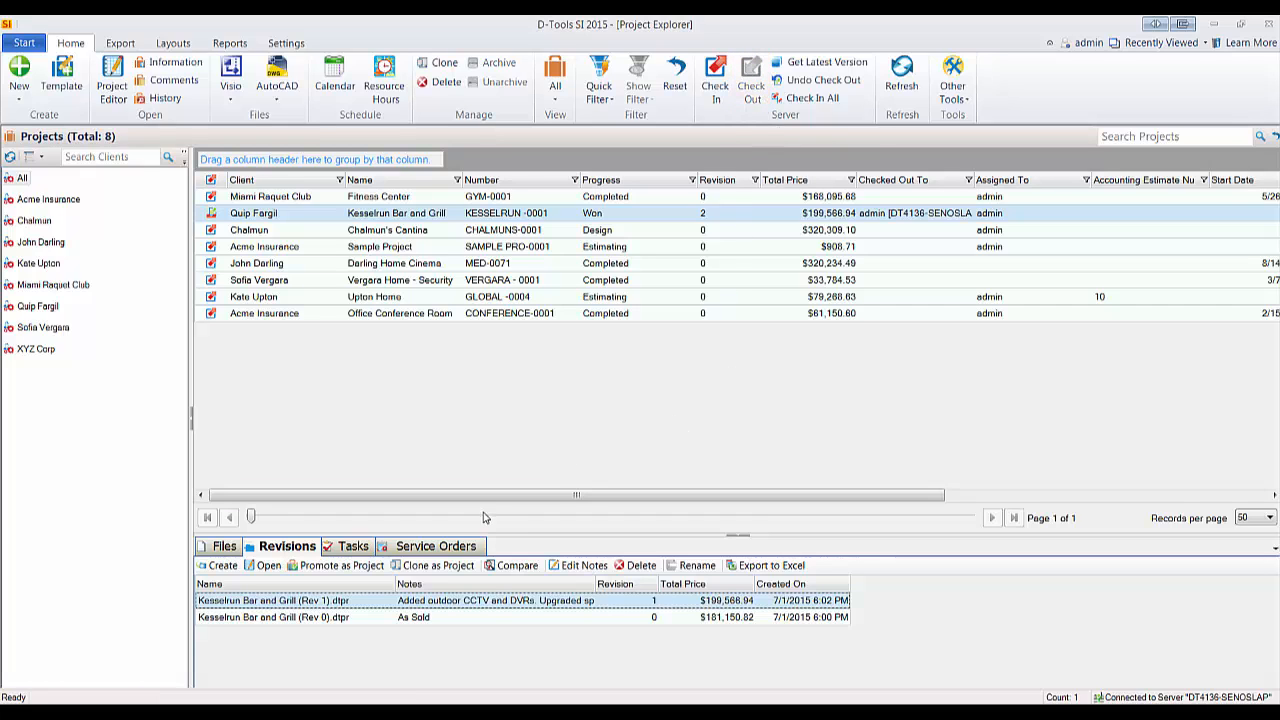
# - Review the options for promoting Rev 1 as the project without promoting it, and check Kesselrun Bar and Grill back in
pyautogui.click(341, 566)
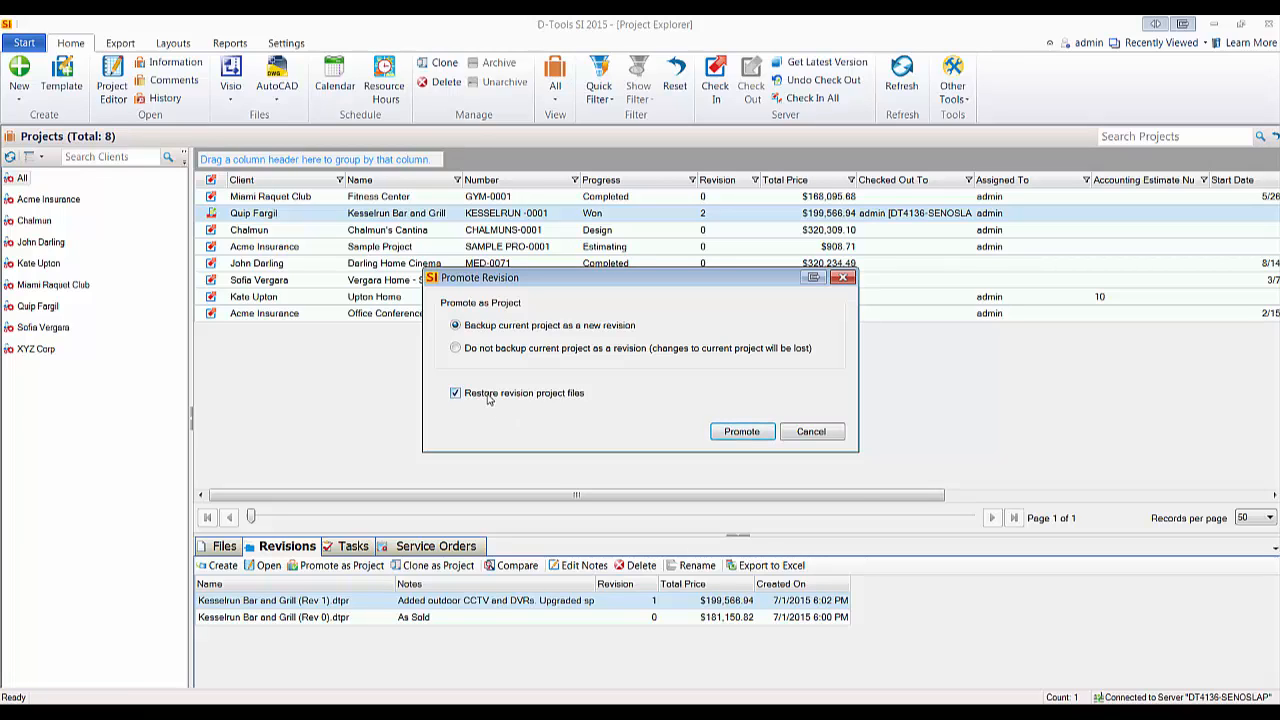
pyautogui.click(801, 437)
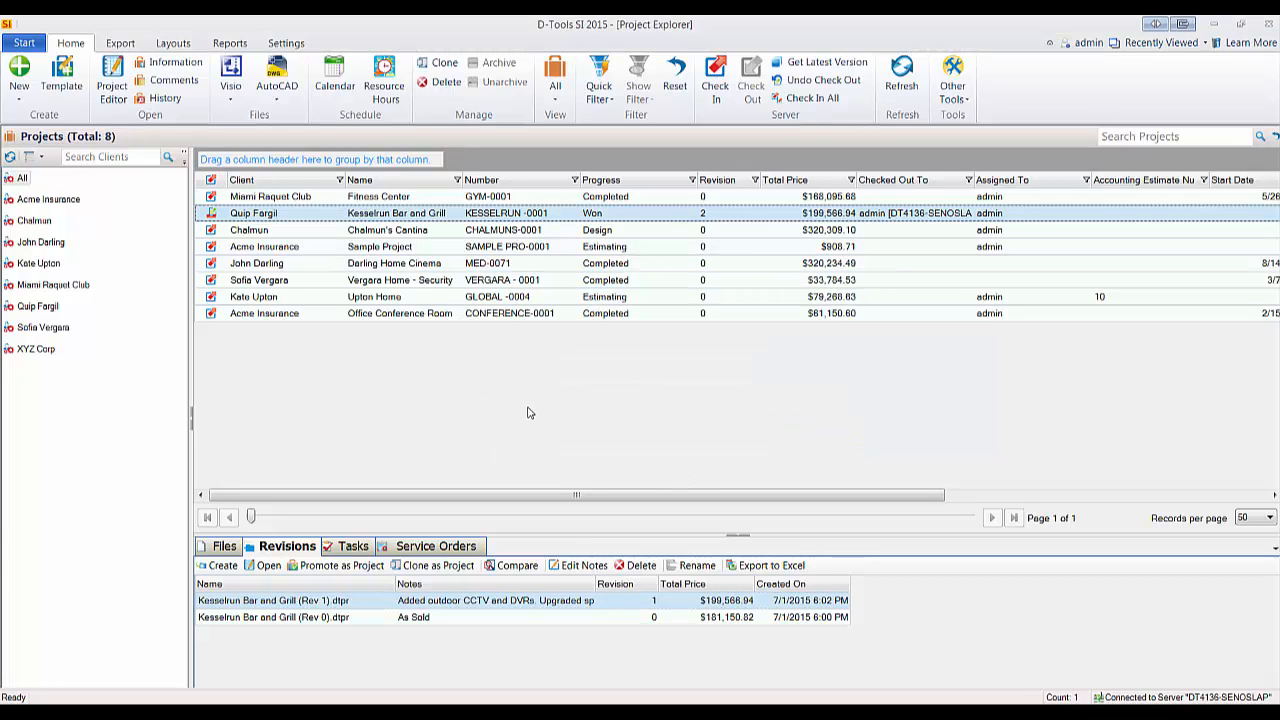
pyautogui.click(224, 547)
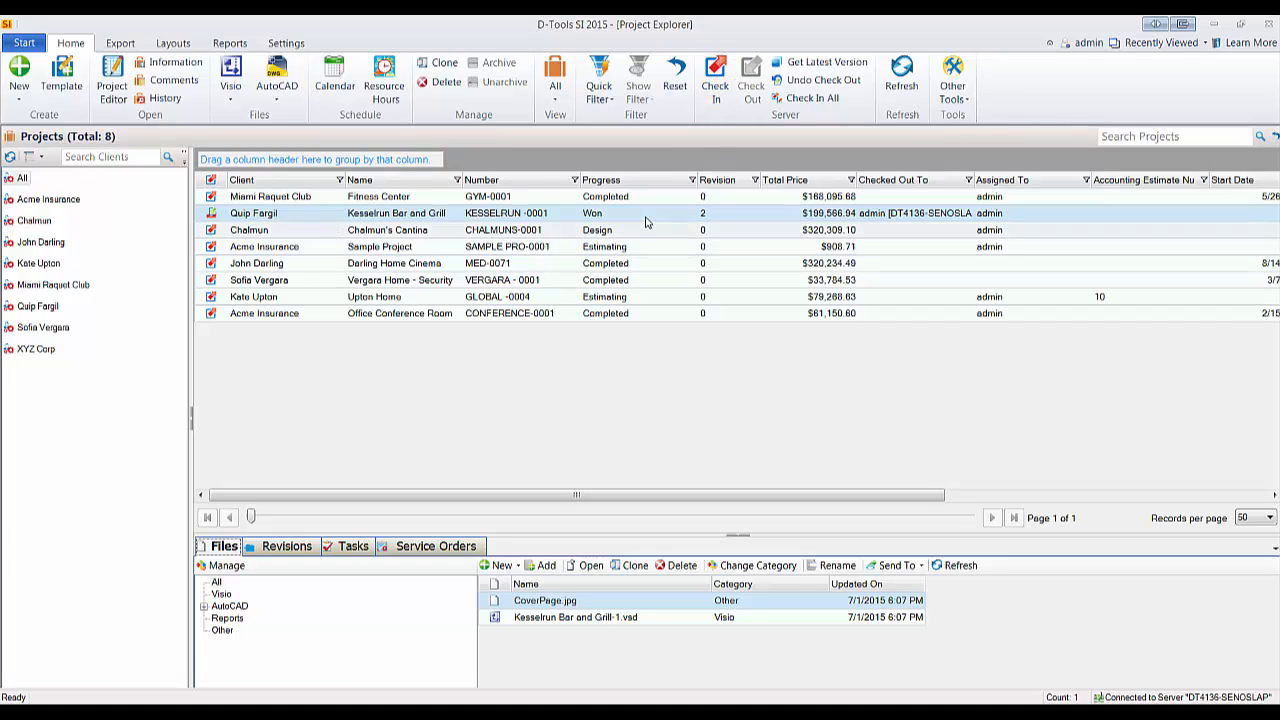
pyautogui.click(715, 85)
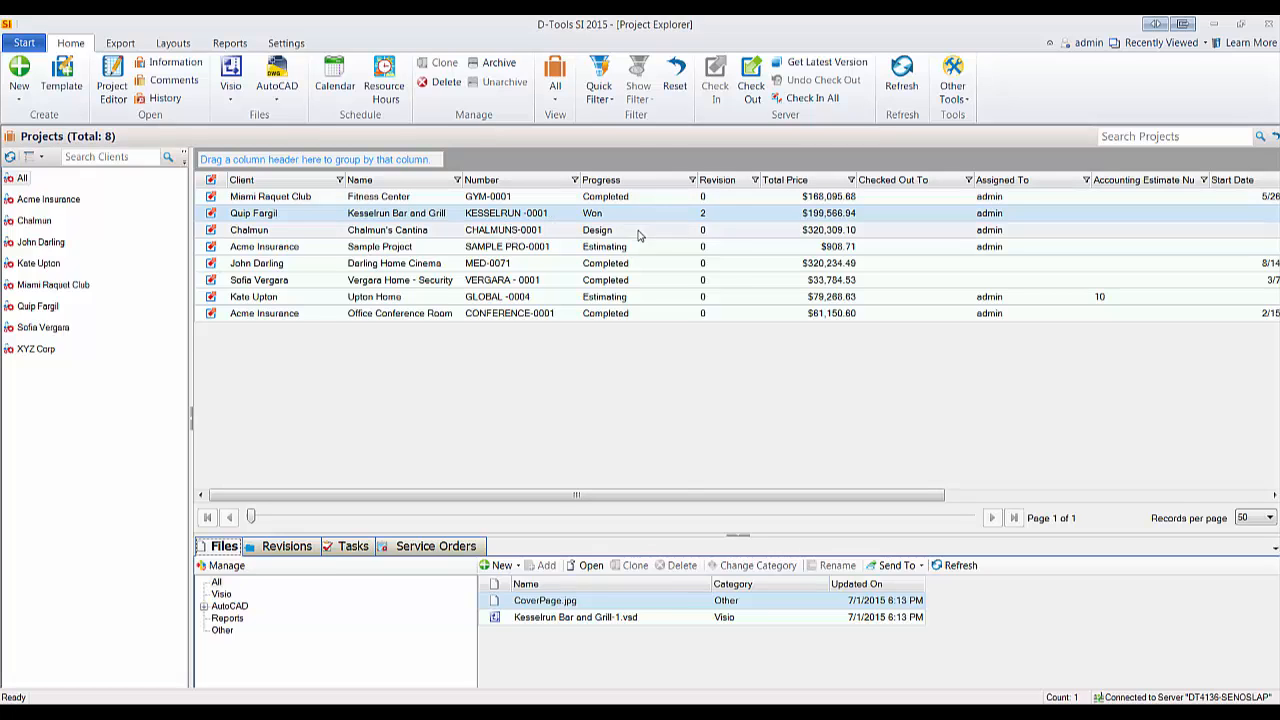
# - Check out the Kesselrun Bar and Grill project again and open it in the Project Editor
pyautogui.click(753, 96)
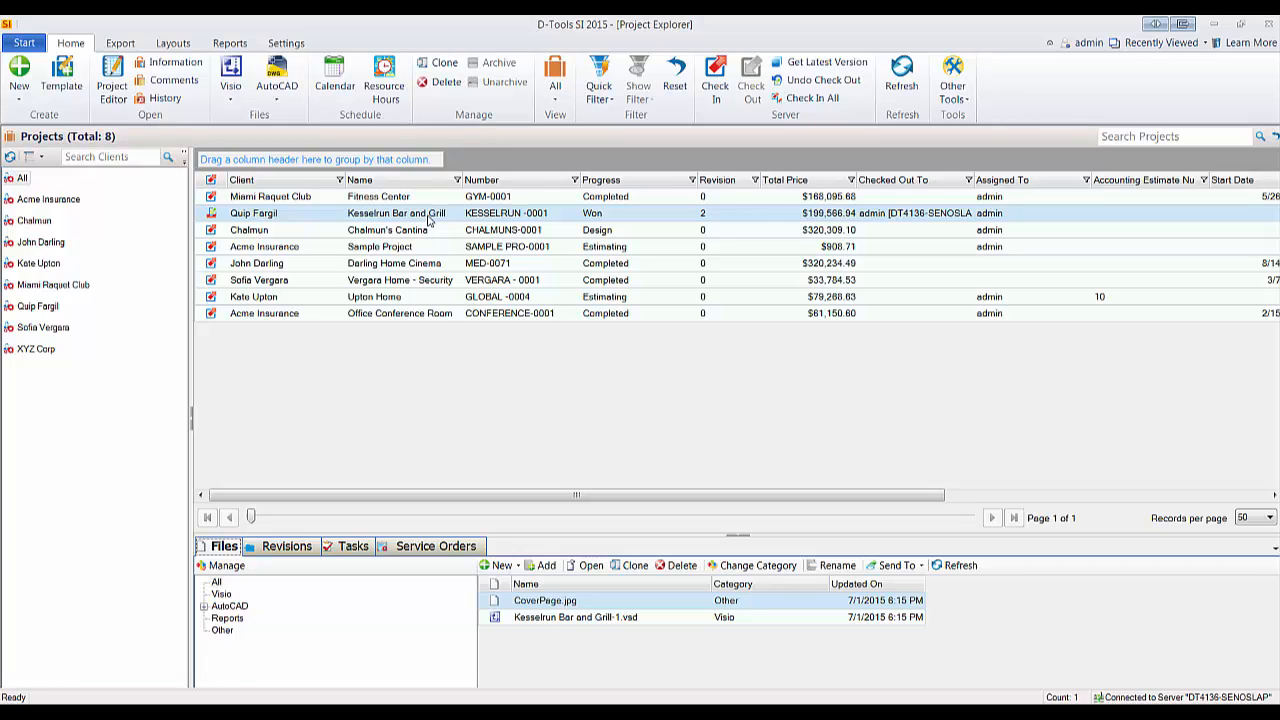
pyautogui.click(563, 621)
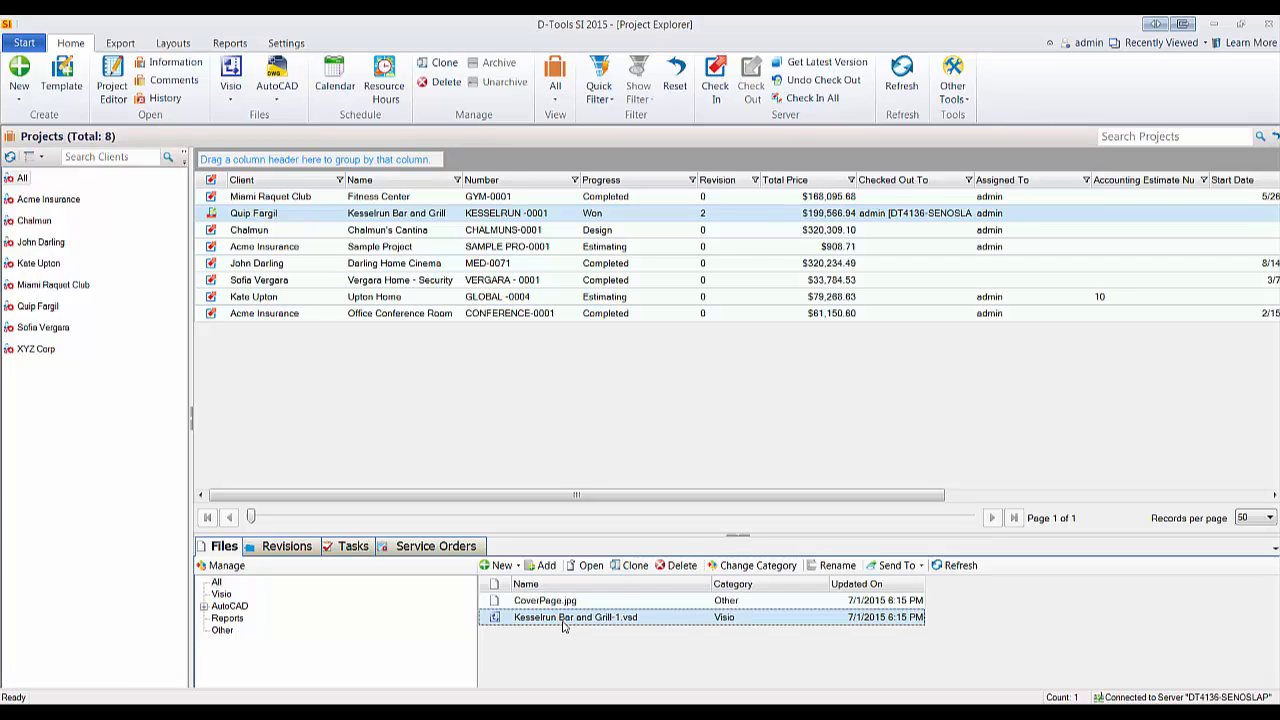
pyautogui.click(598, 438)
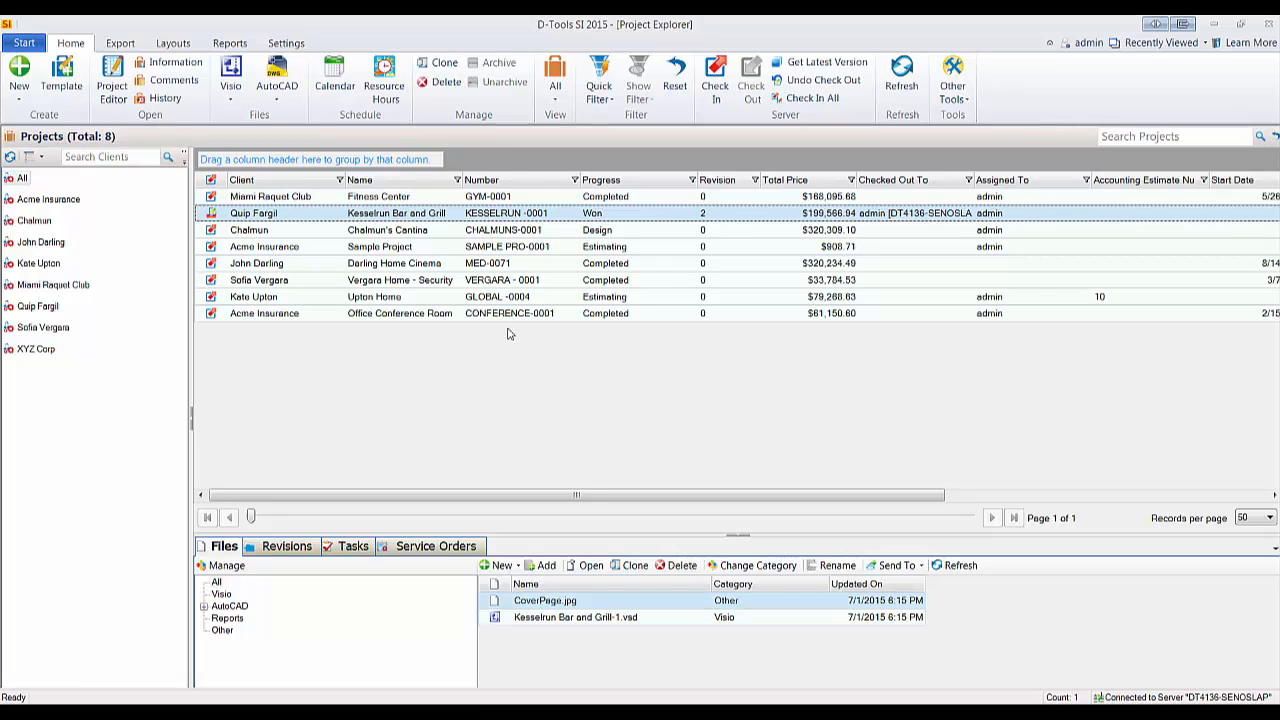
pyautogui.doubleClick(380, 215)
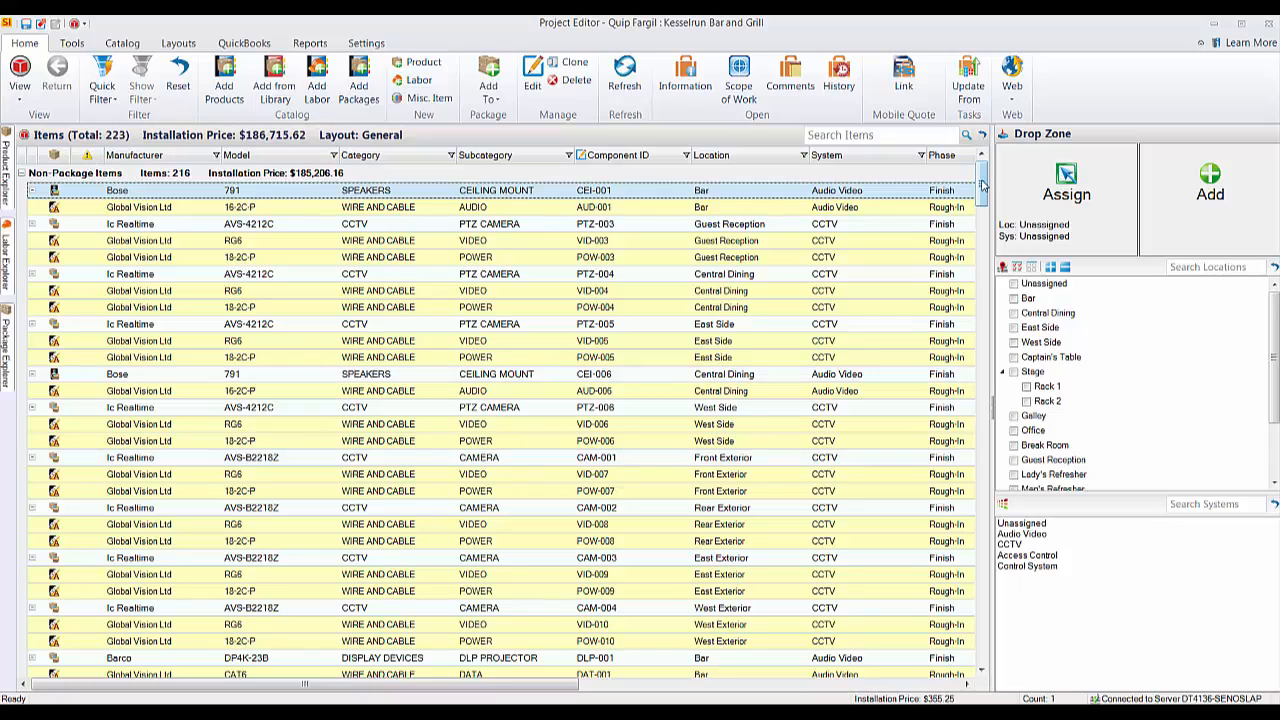
# - Examine the validation warning on the LACE-P rack bar and open the global item validation settings
pyautogui.moveTo(983, 184); pyautogui.dragTo(982, 577)
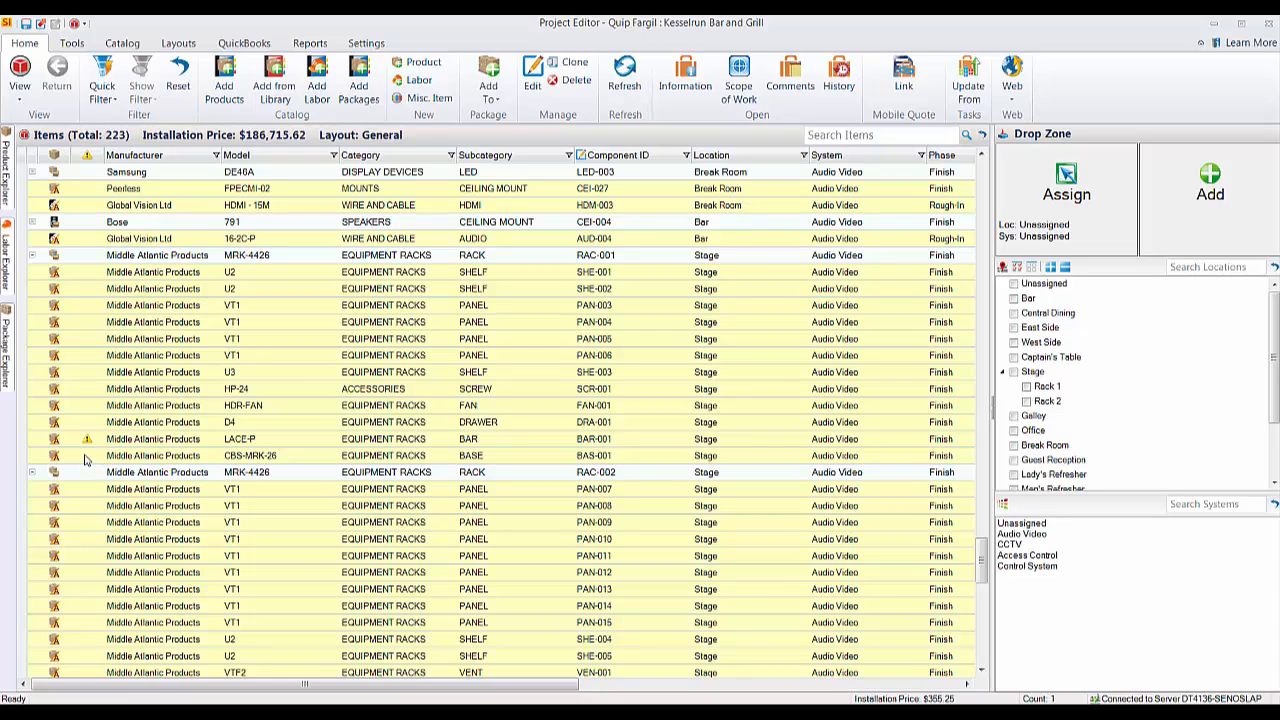
pyautogui.moveTo(87, 443)
pyautogui.click(364, 46)
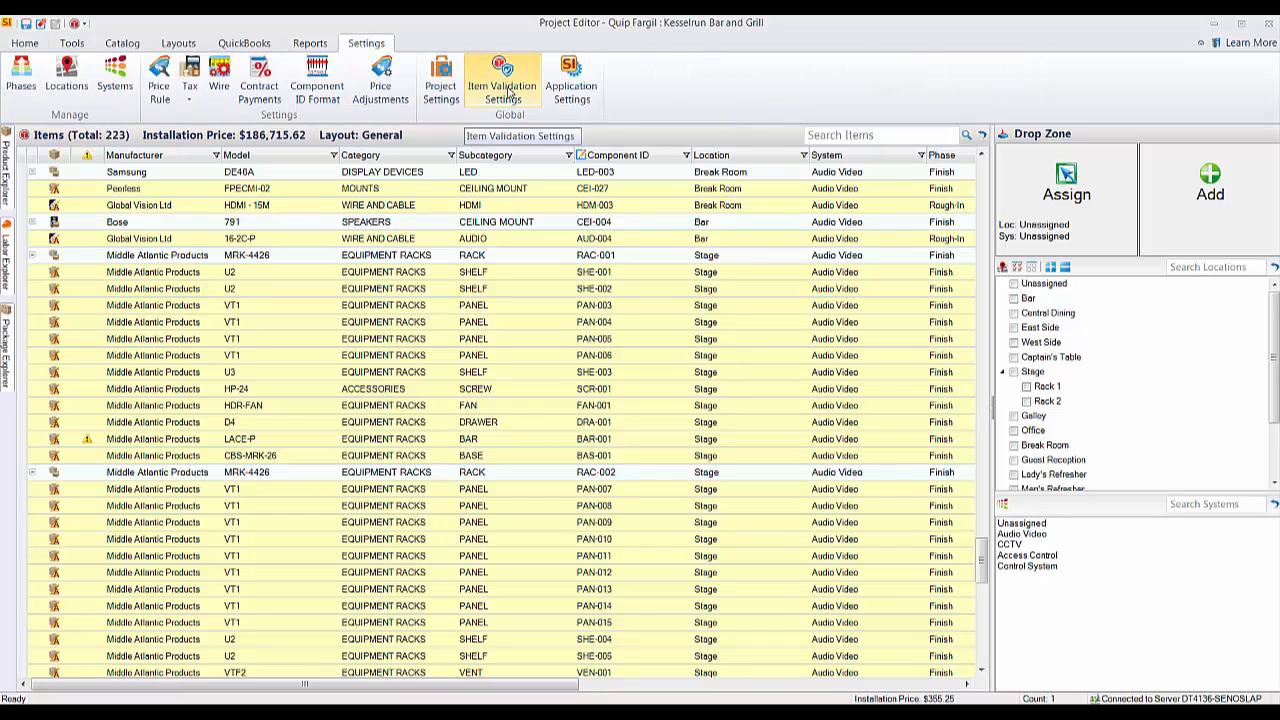
pyautogui.click(512, 98)
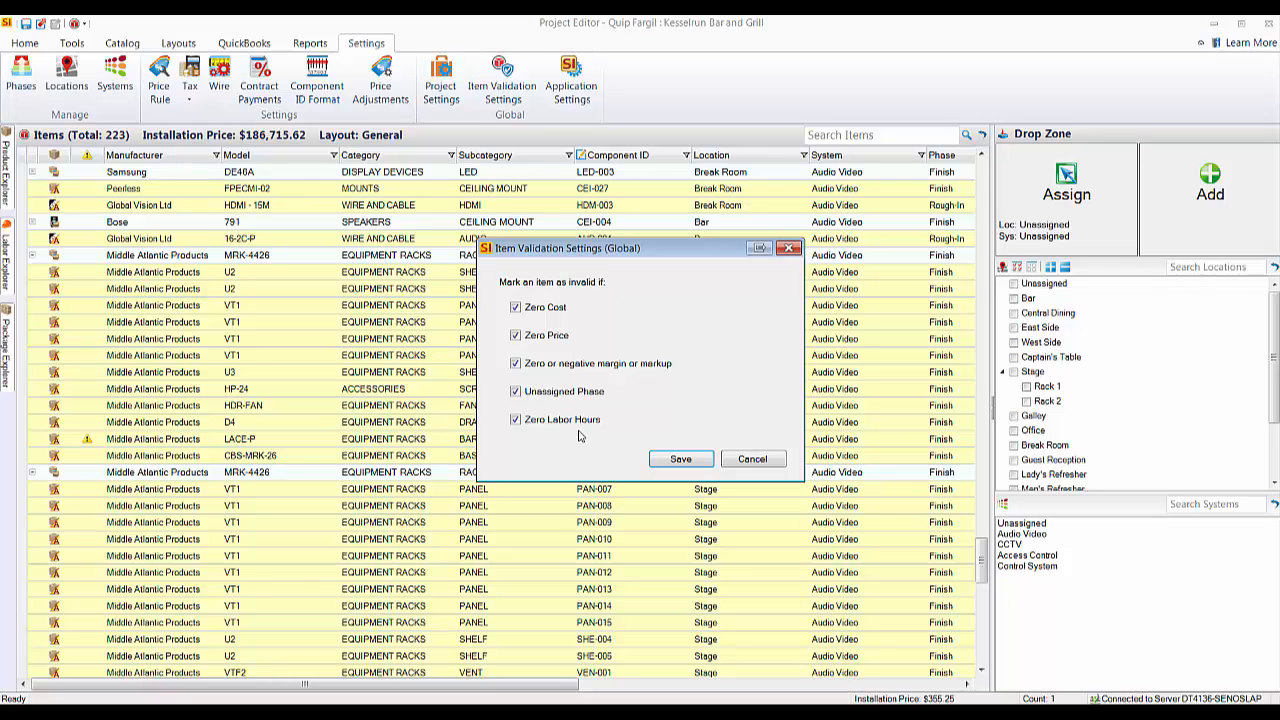
# - Switch the Zero Labor Hours and Unassigned Phase conditions off and back on, and save the item validation settings
pyautogui.click(515, 420)
pyautogui.click(515, 392)
pyautogui.click(515, 392)
pyautogui.click(516, 420)
pyautogui.click(690, 458)
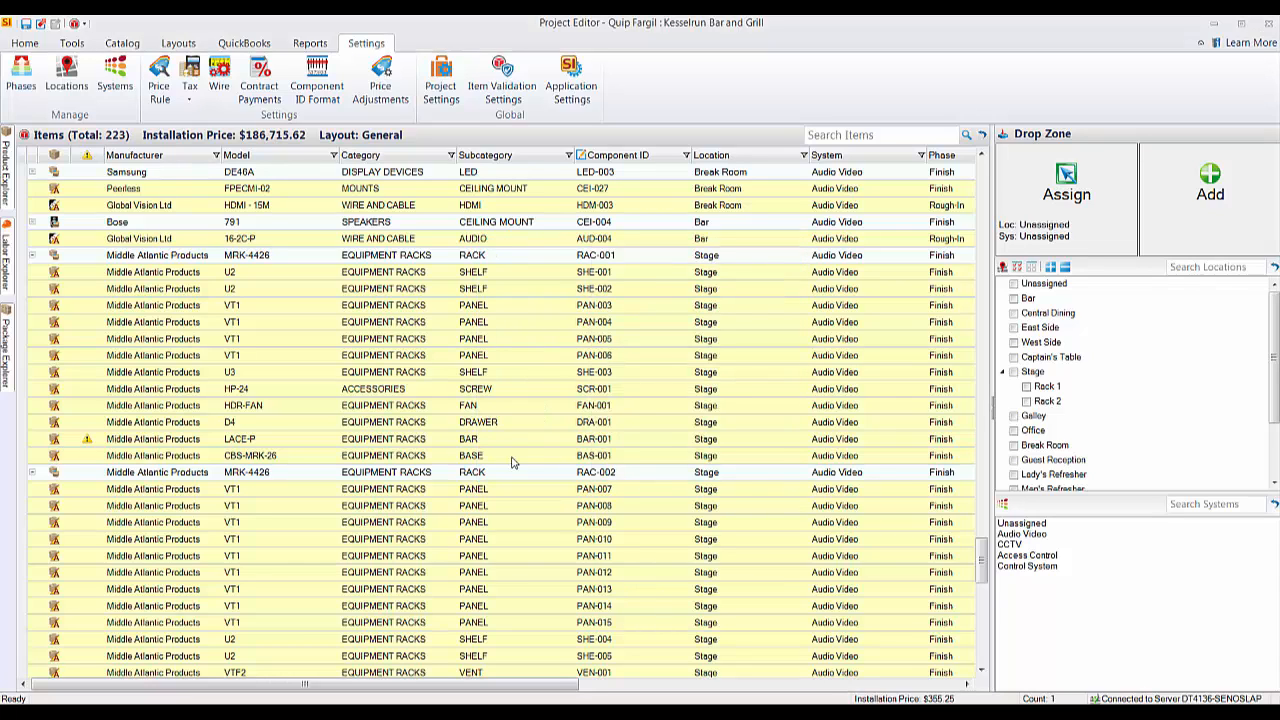
# - Add the Active Thermal Management COOL-VENT II from the product catalog to Rack 1 on the Stage in the Audio Video system
pyautogui.click(1026, 386)
pyautogui.click(1021, 534)
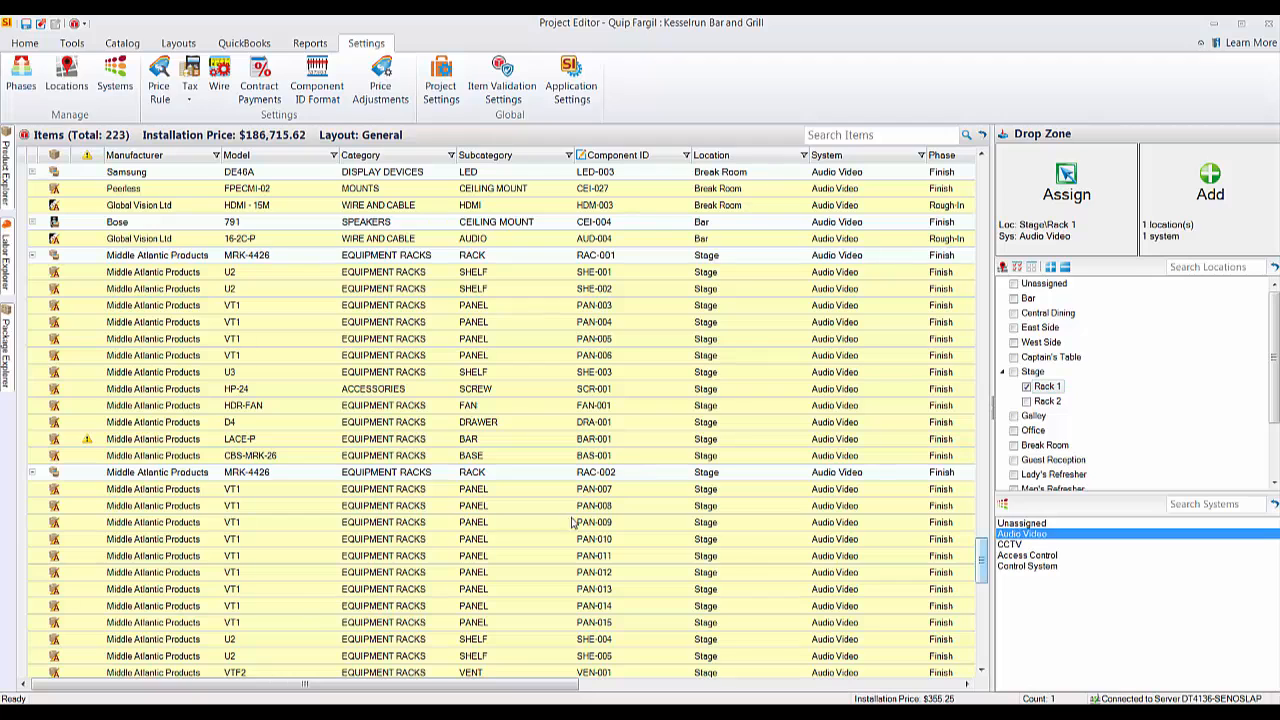
pyautogui.click(6, 180)
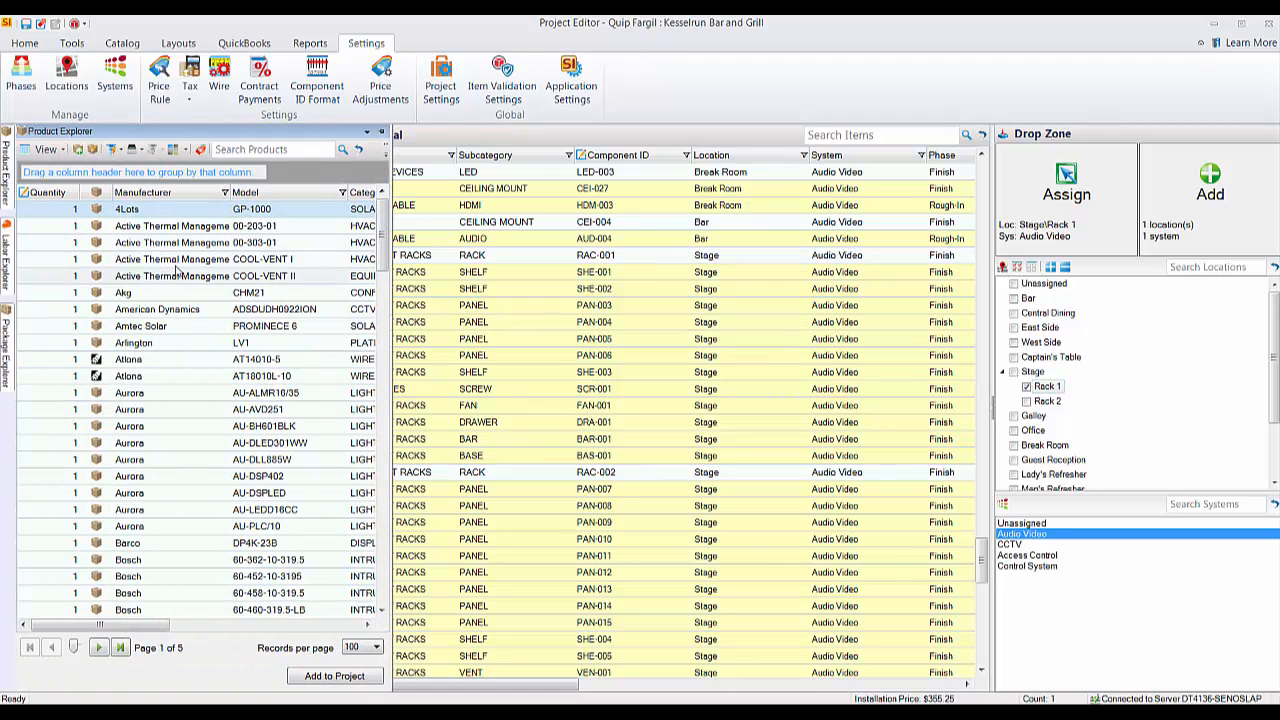
pyautogui.click(178, 276)
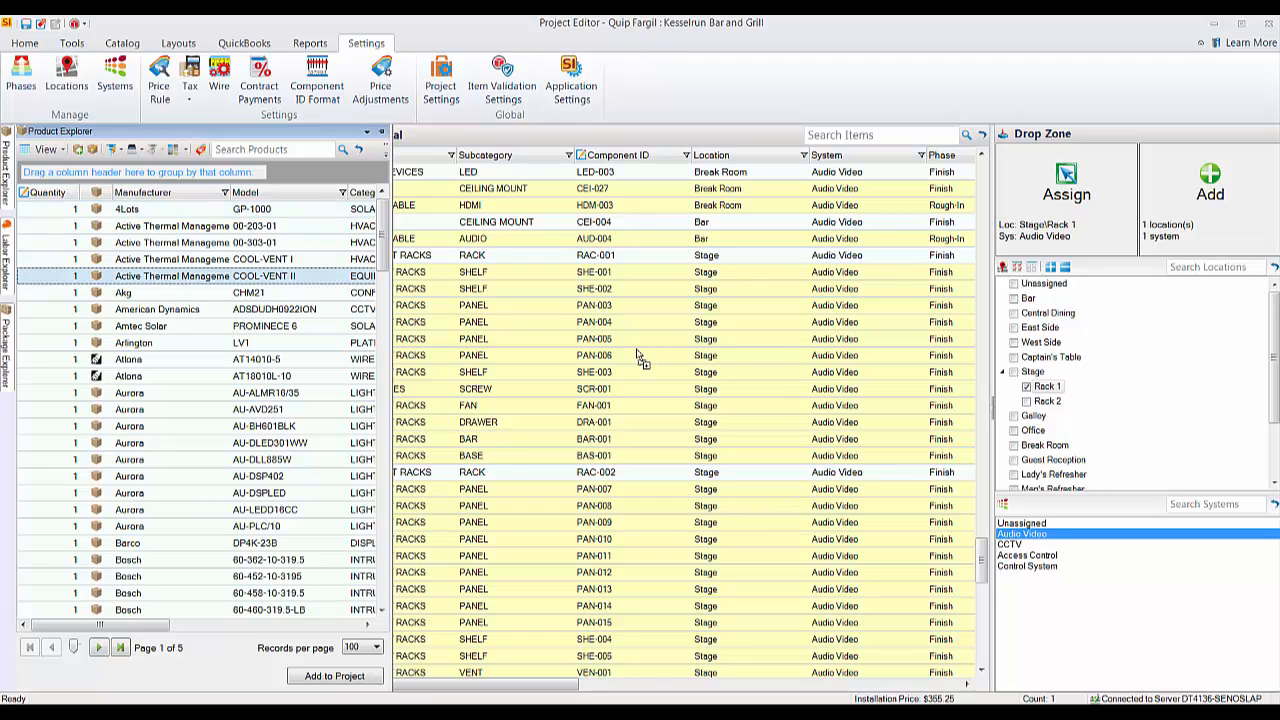
pyautogui.moveTo(640, 360); pyautogui.dragTo(634, 364)
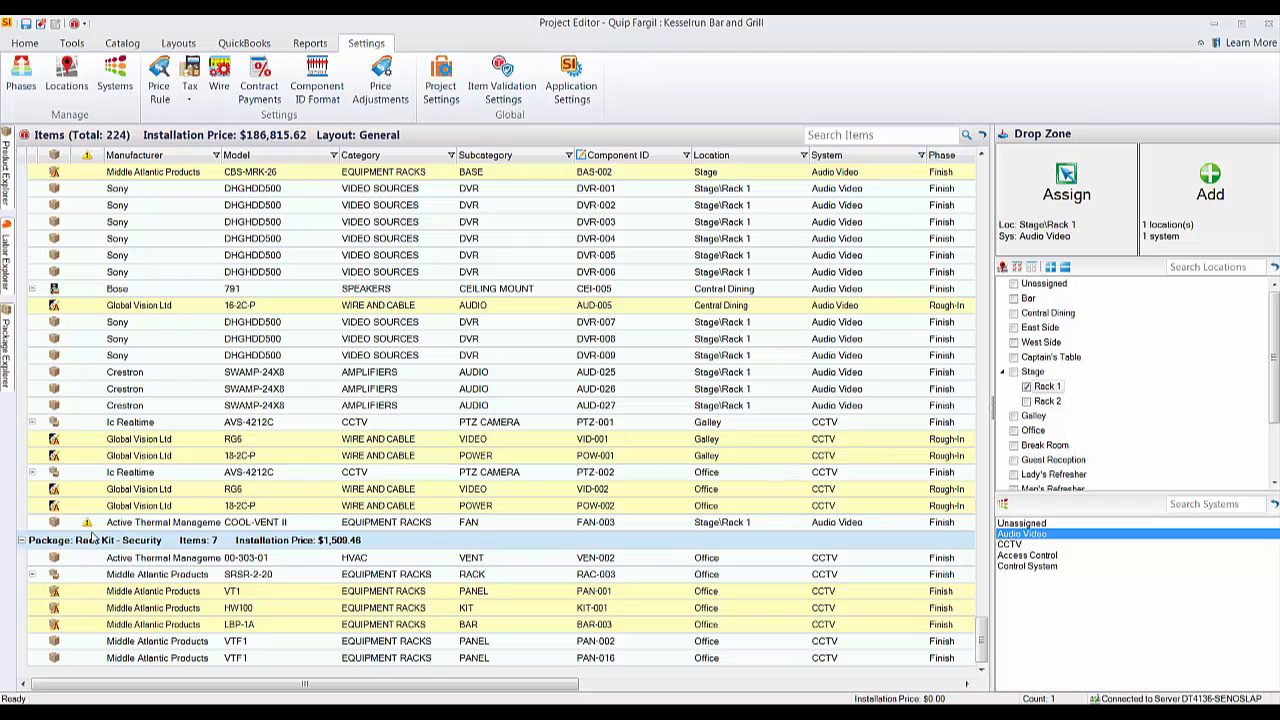
# - Examine the validation warning on the COOL-VENT II fan and its price details, and close the product without saving
pyautogui.moveTo(88, 527)
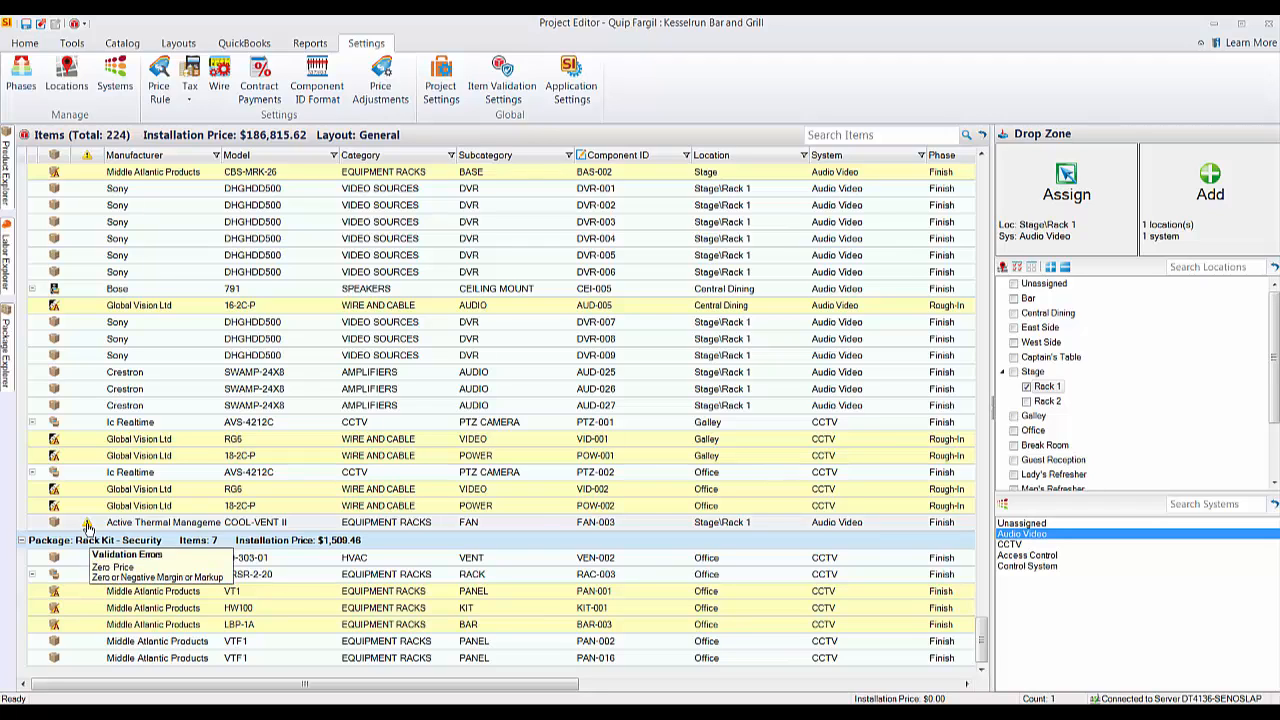
pyautogui.doubleClick(323, 526)
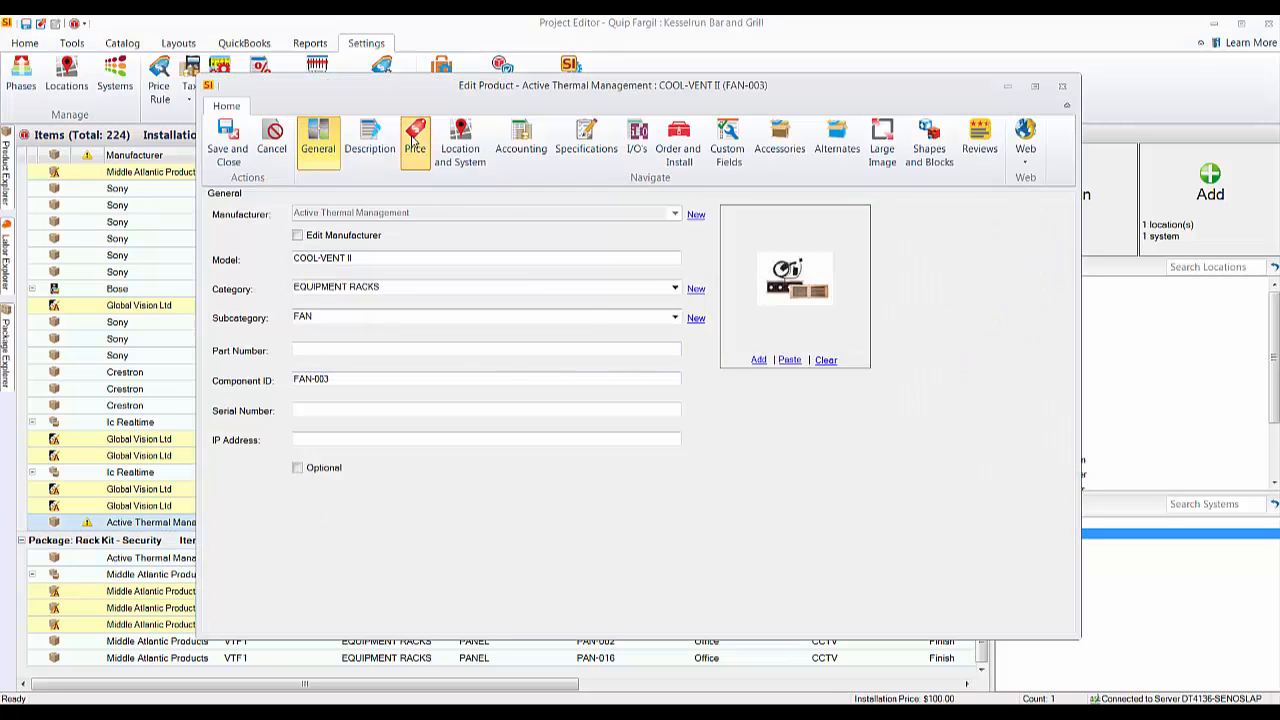
pyautogui.click(415, 142)
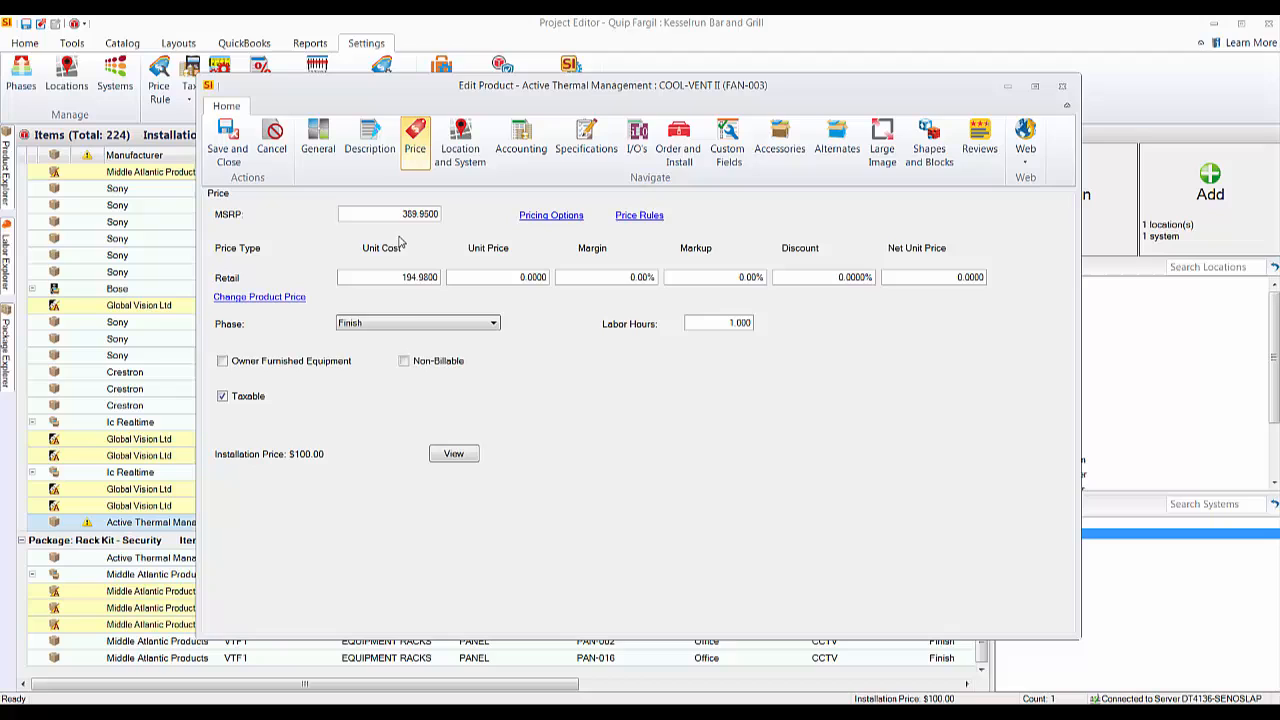
pyautogui.click(503, 280)
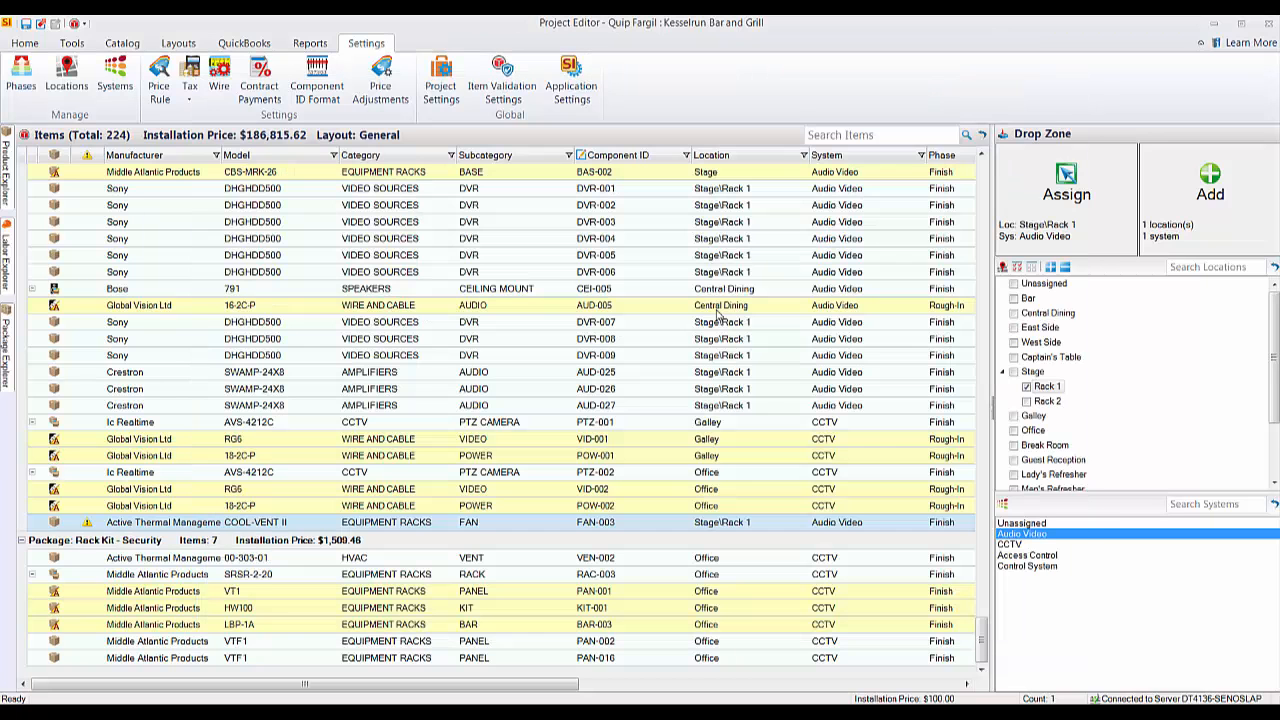
pyautogui.click(1062, 85)
# - Bring up the layout options and search the project items for "ic realtime"
pyautogui.click(426, 353)
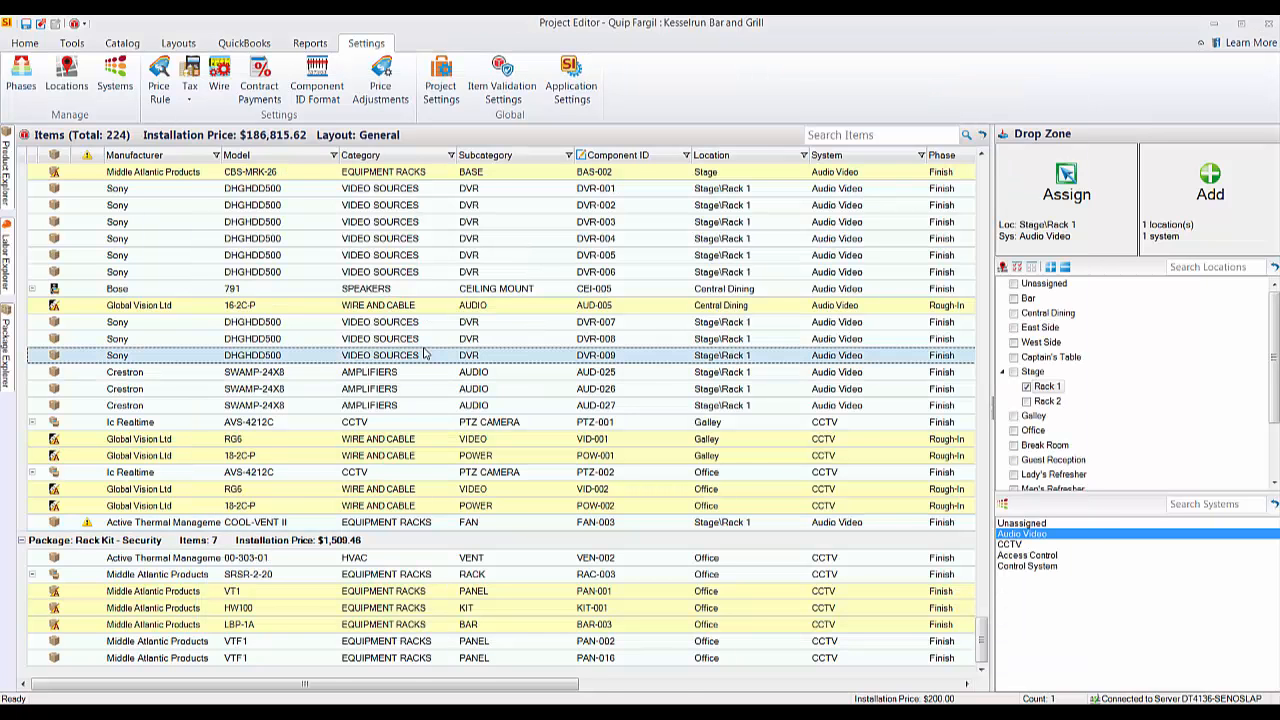
pyautogui.scroll(8, 427, 353)
pyautogui.moveTo(980, 588); pyautogui.dragTo(980, 180)
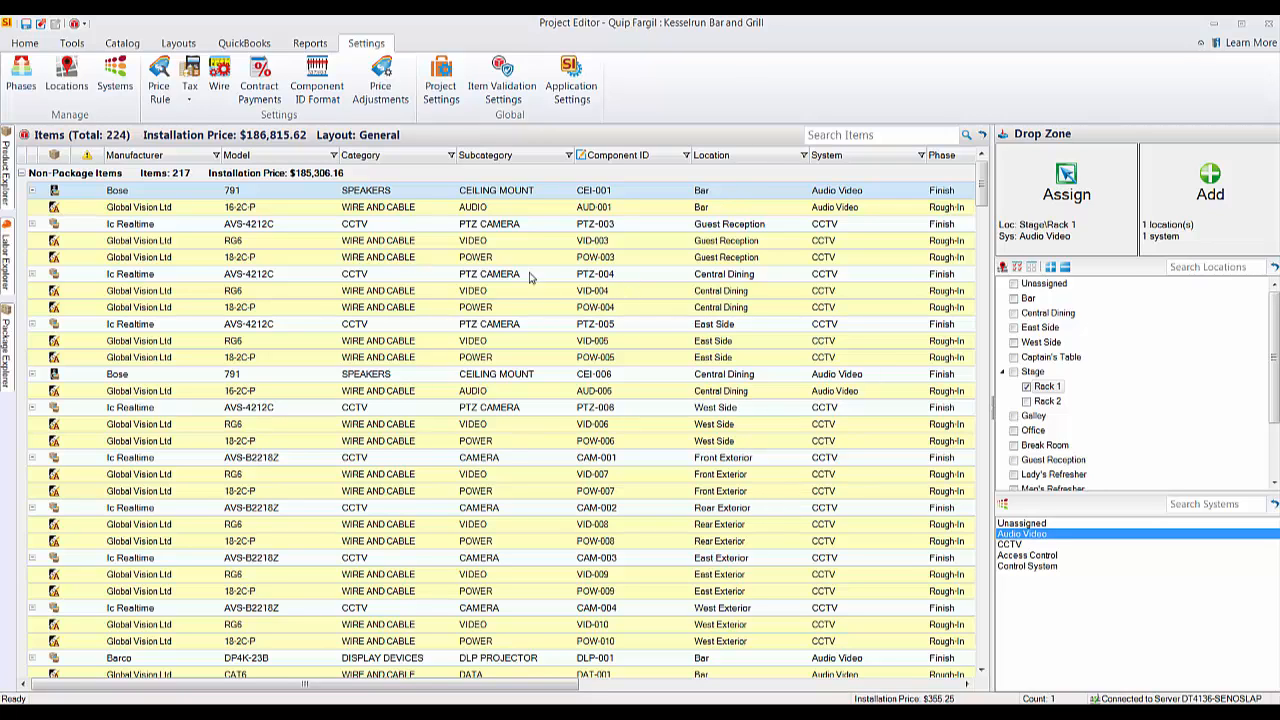
pyautogui.click(180, 44)
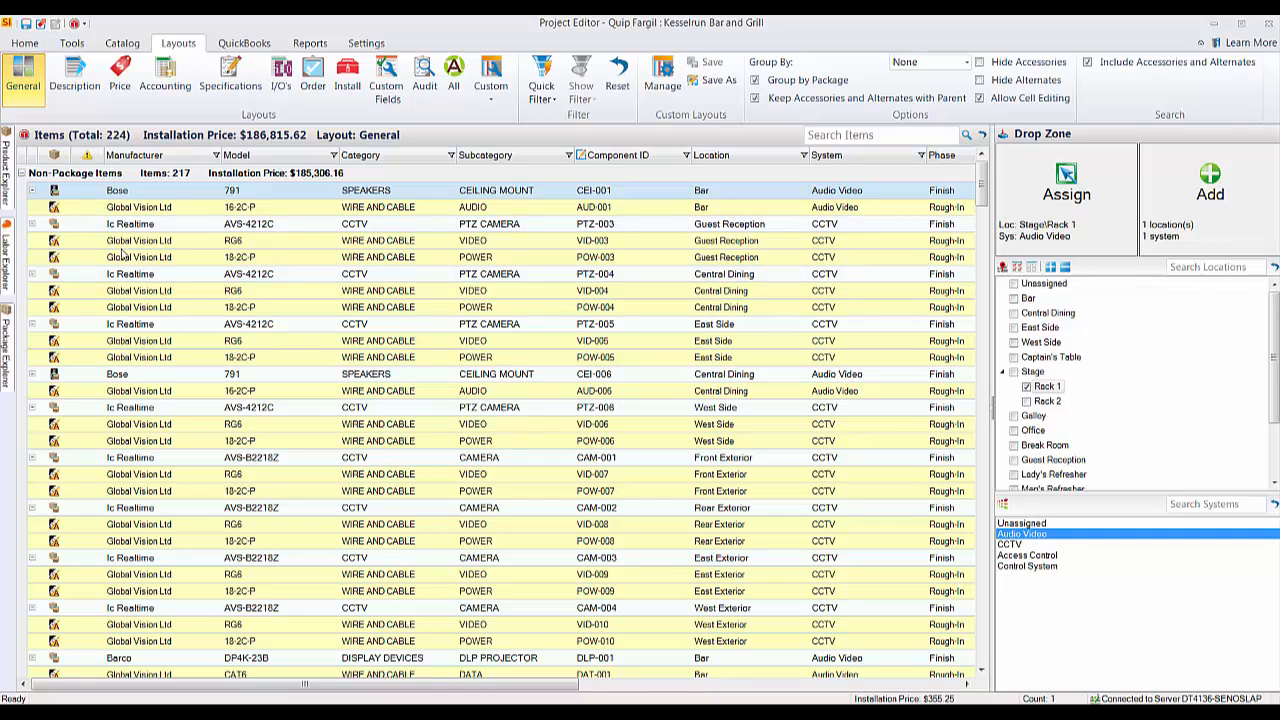
pyautogui.click(832, 138)
pyautogui.write('ic realtime')
pyautogui.press('Return')
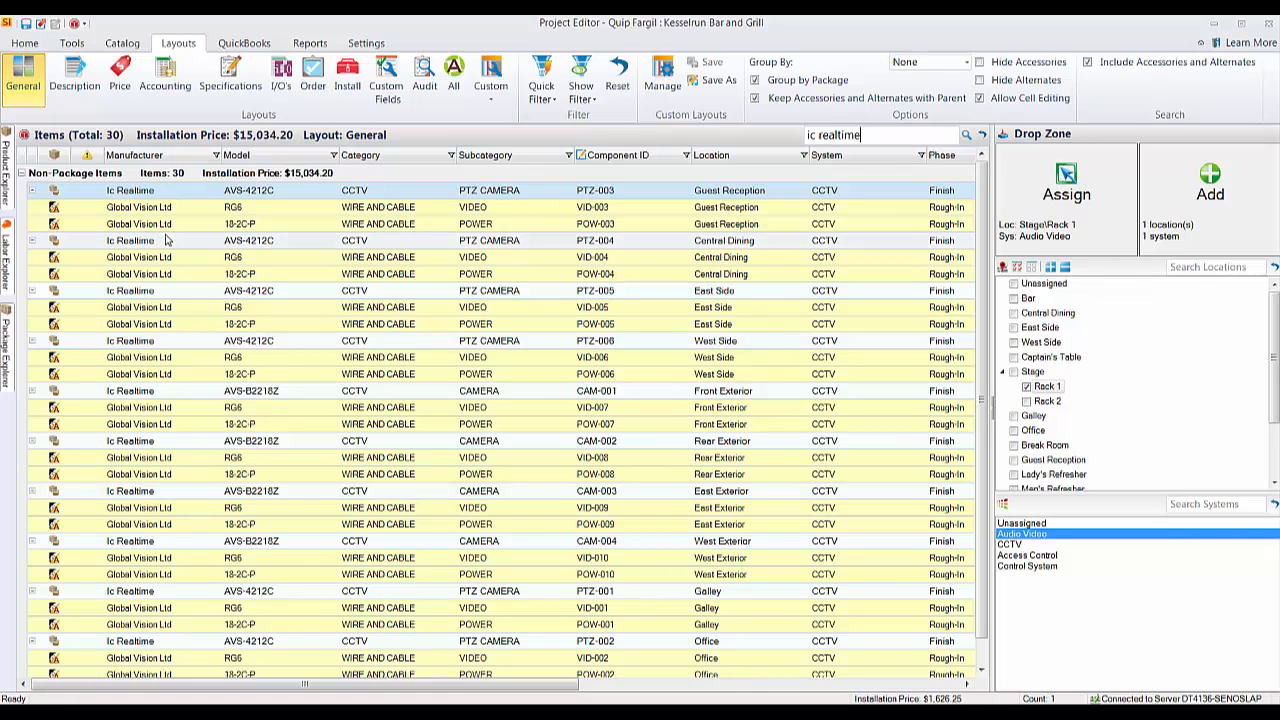
# - Turn Include Accessories and Alternates off to select only the Ic Realtime cameras, and turn the option back on
pyautogui.keyDown('ctrl'); pyautogui.click(250, 242); pyautogui.keyUp('ctrl')
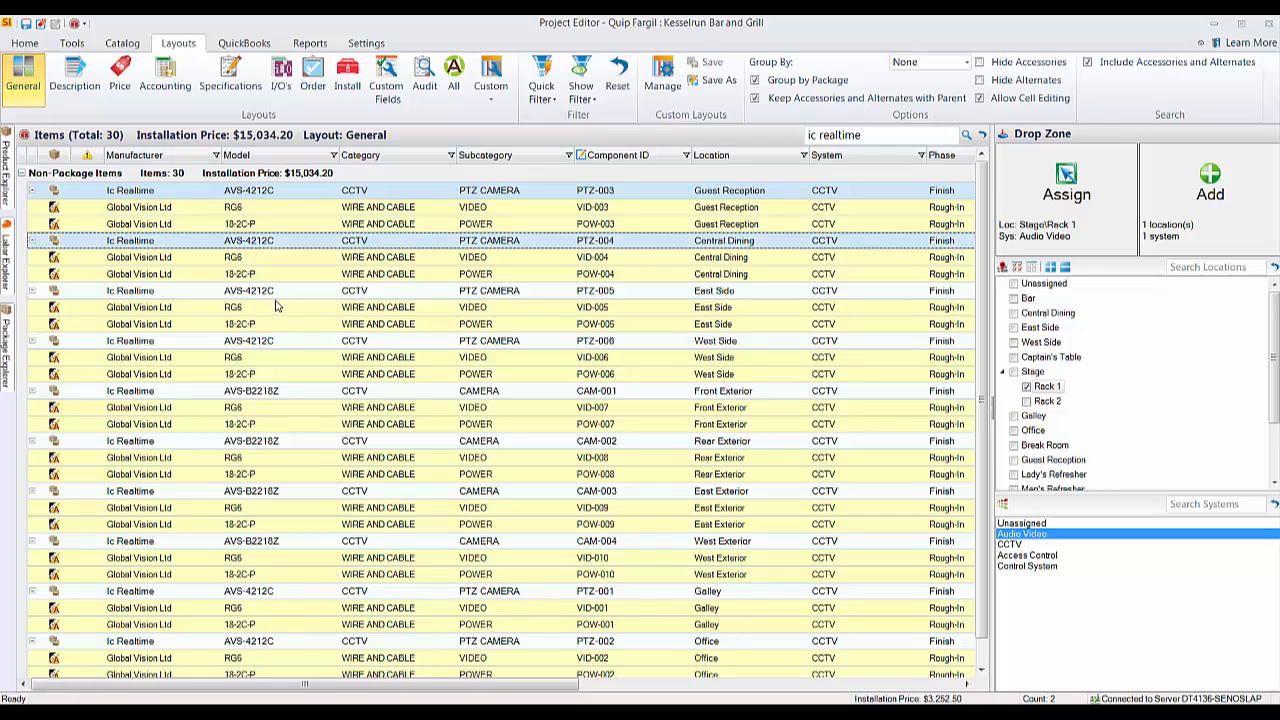
pyautogui.keyDown('ctrl'); pyautogui.click(278, 294); pyautogui.keyUp('ctrl')
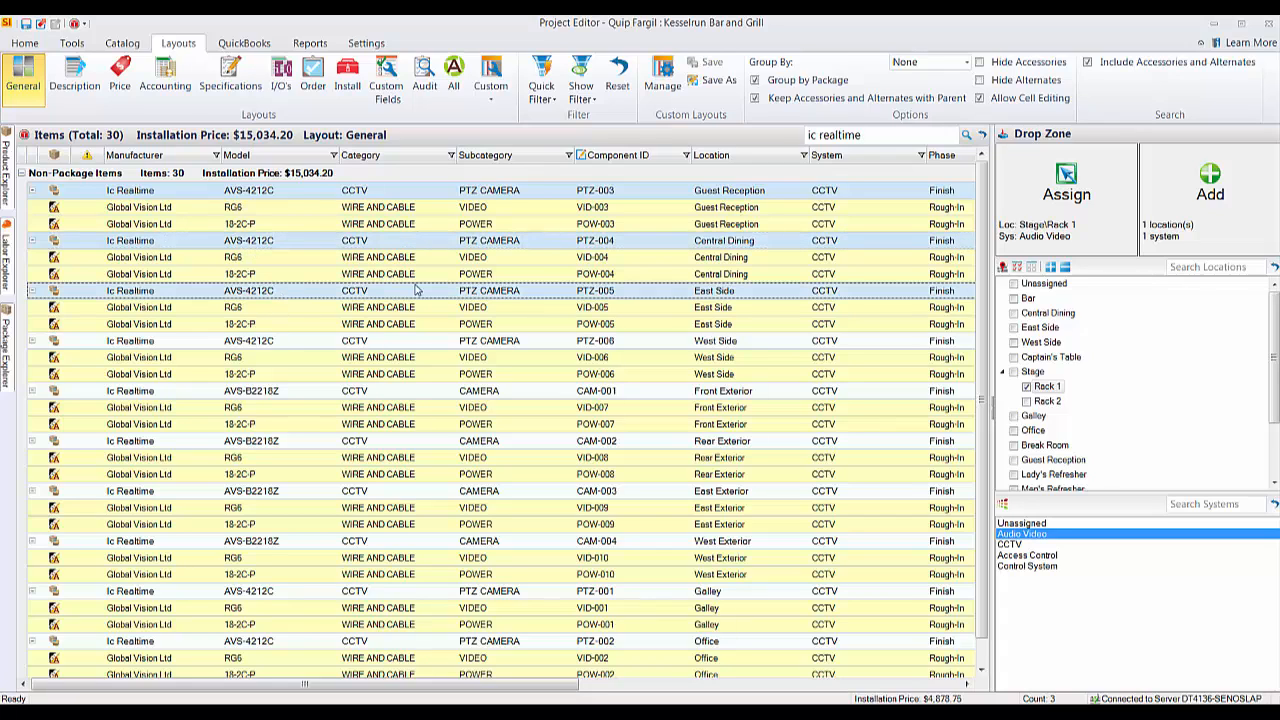
pyautogui.click(1089, 63)
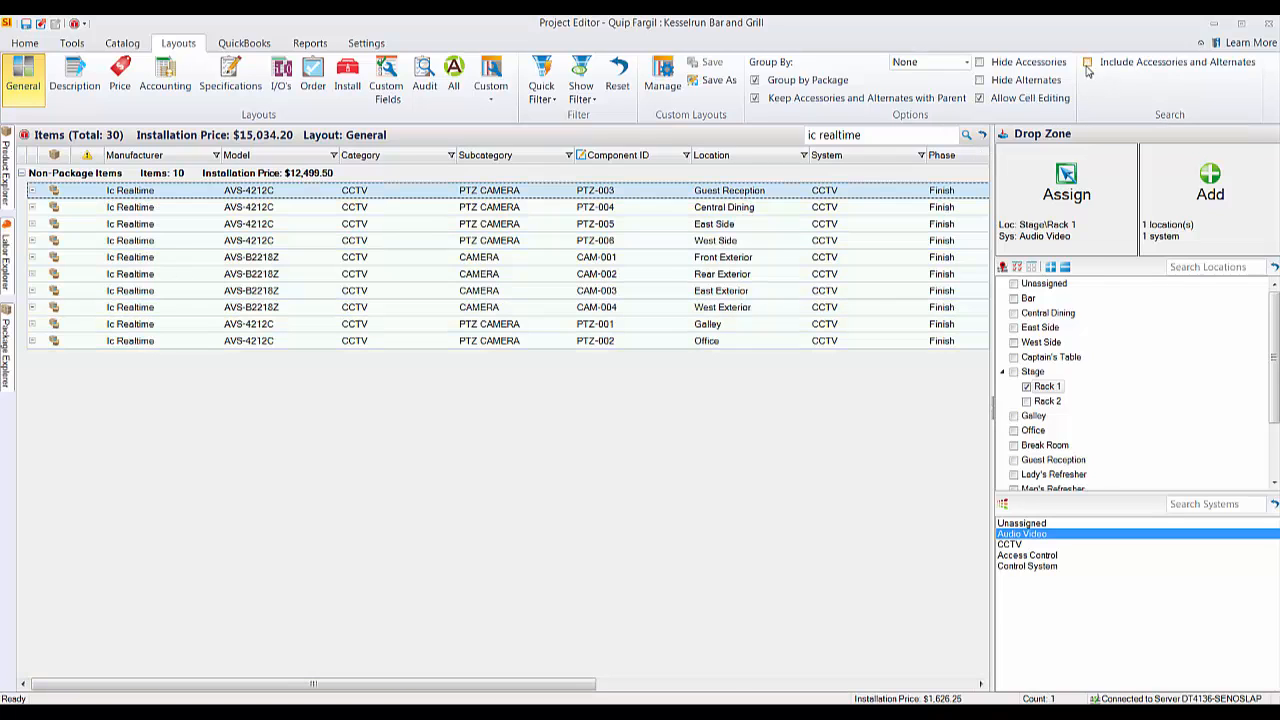
pyautogui.keyDown('shift'); pyautogui.click(369, 341); pyautogui.keyUp('shift')
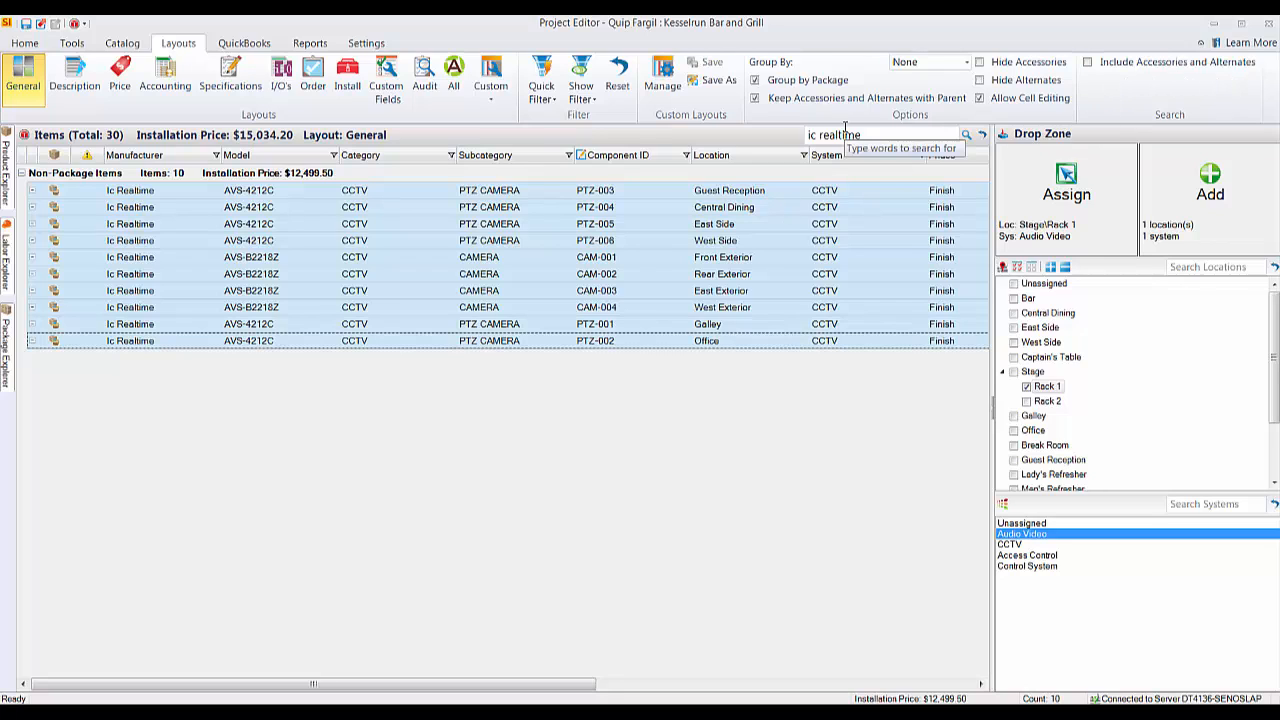
pyautogui.click(1088, 62)
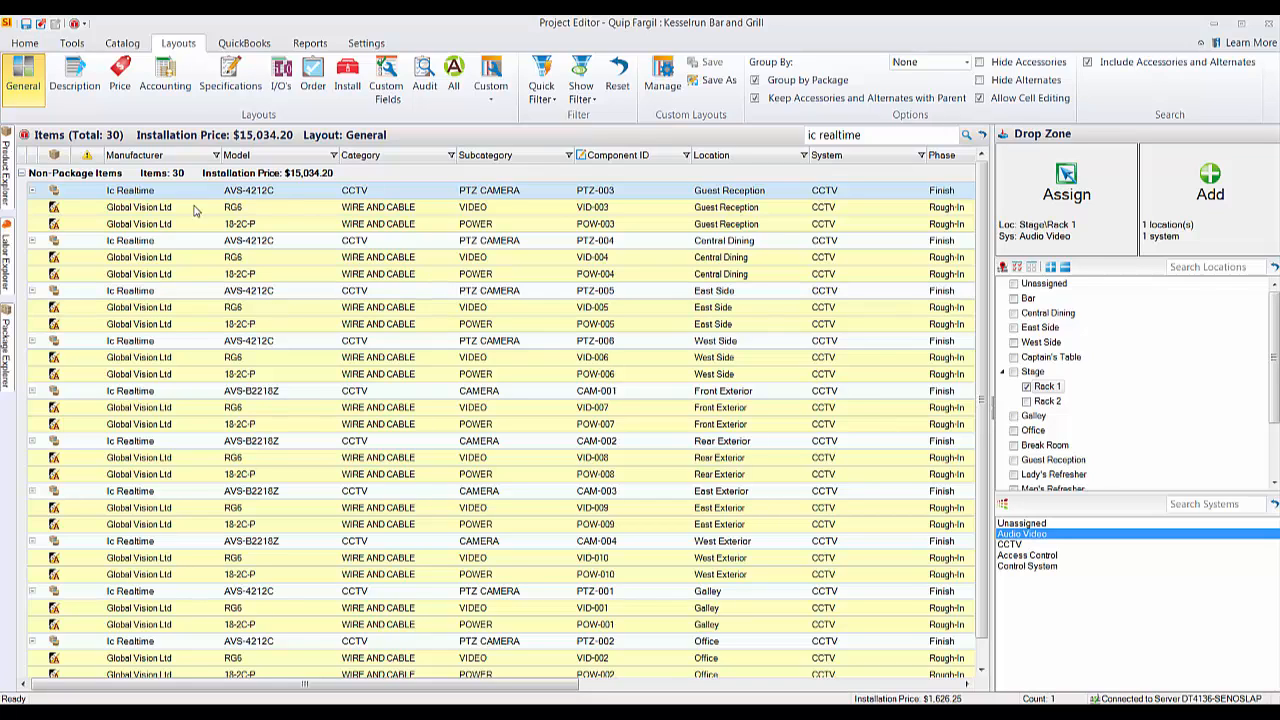
# - Open the package catalog for adding packages and review the items contained in the Rack Kit - AV package
pyautogui.click(24, 43)
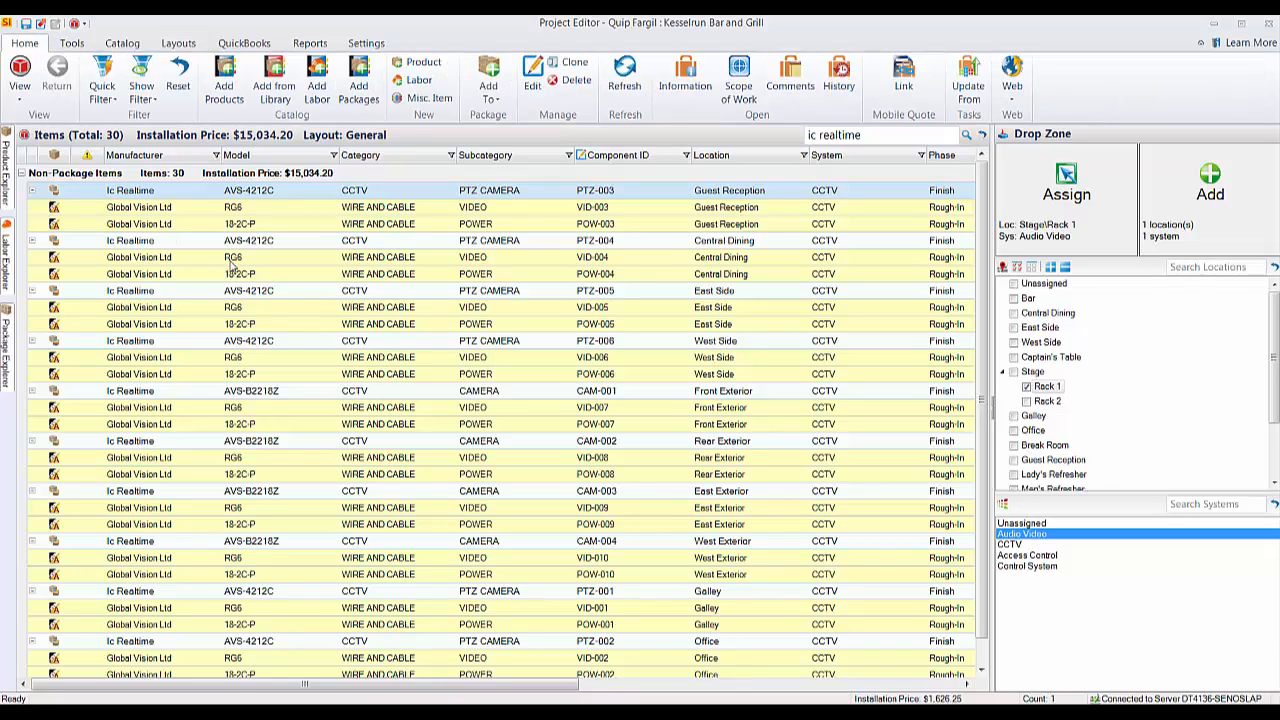
pyautogui.click(360, 88)
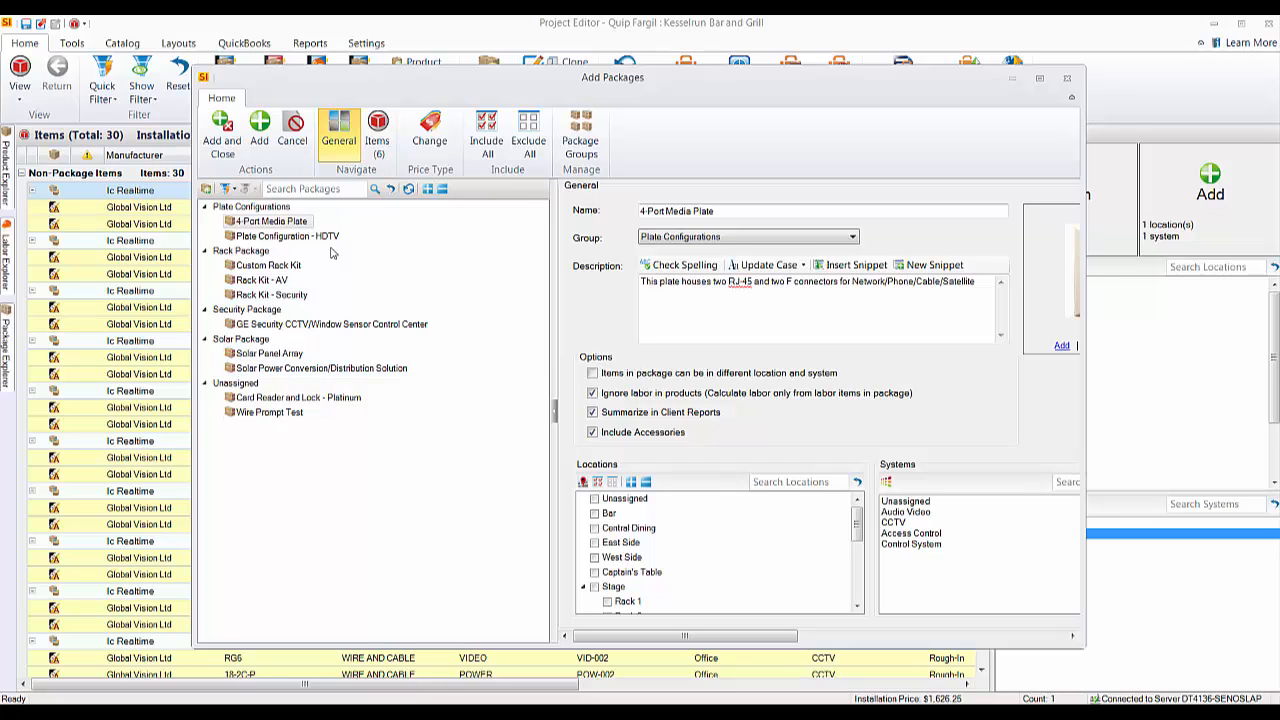
pyautogui.click(262, 281)
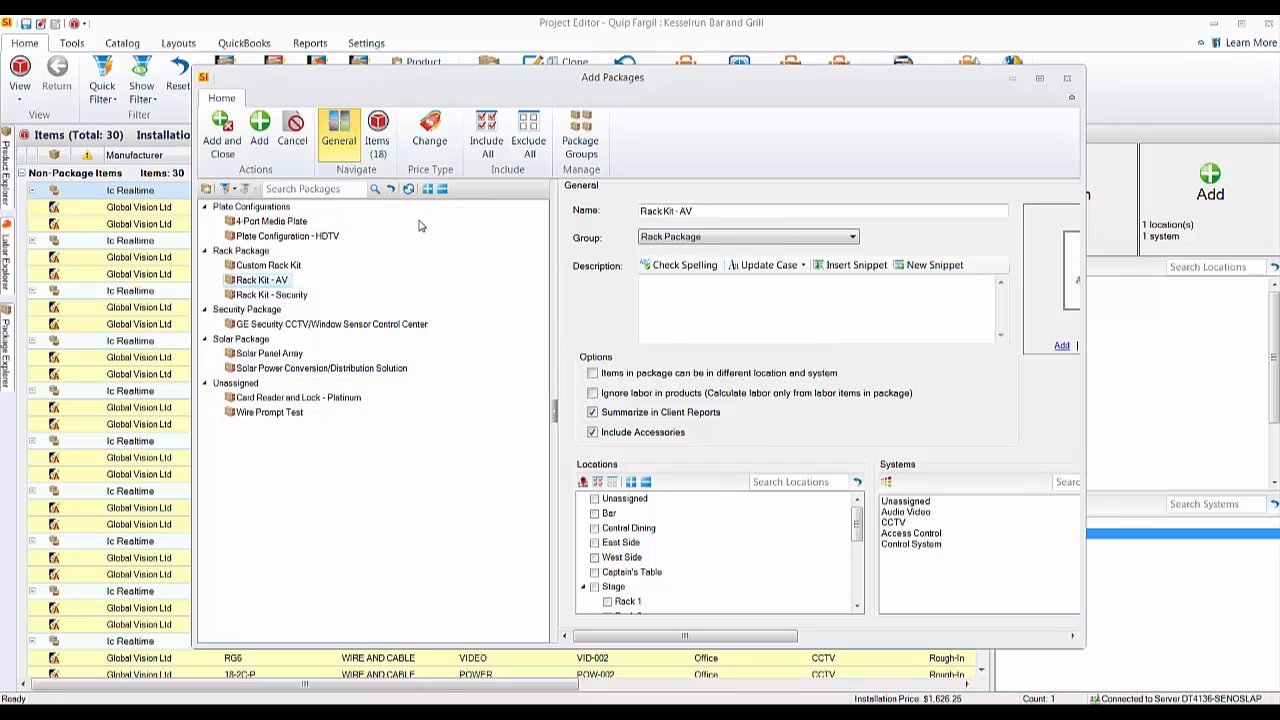
pyautogui.click(378, 142)
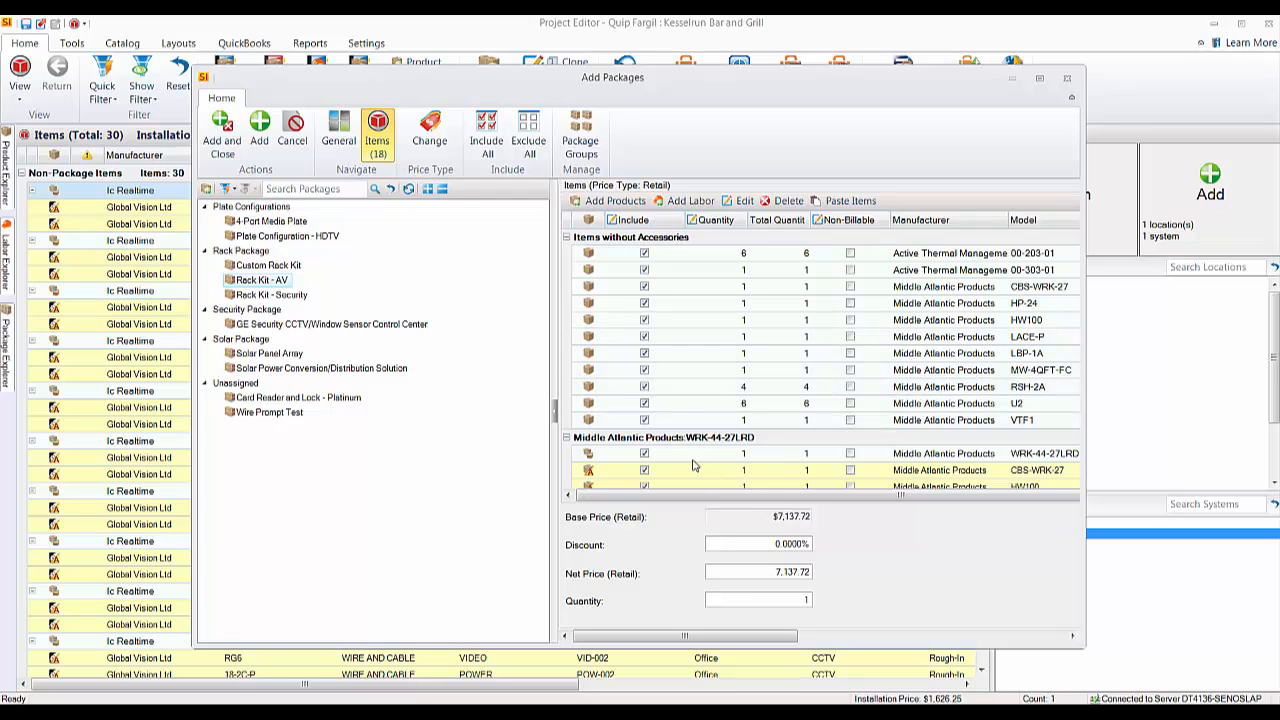
pyautogui.scroll(-2, 705, 455)
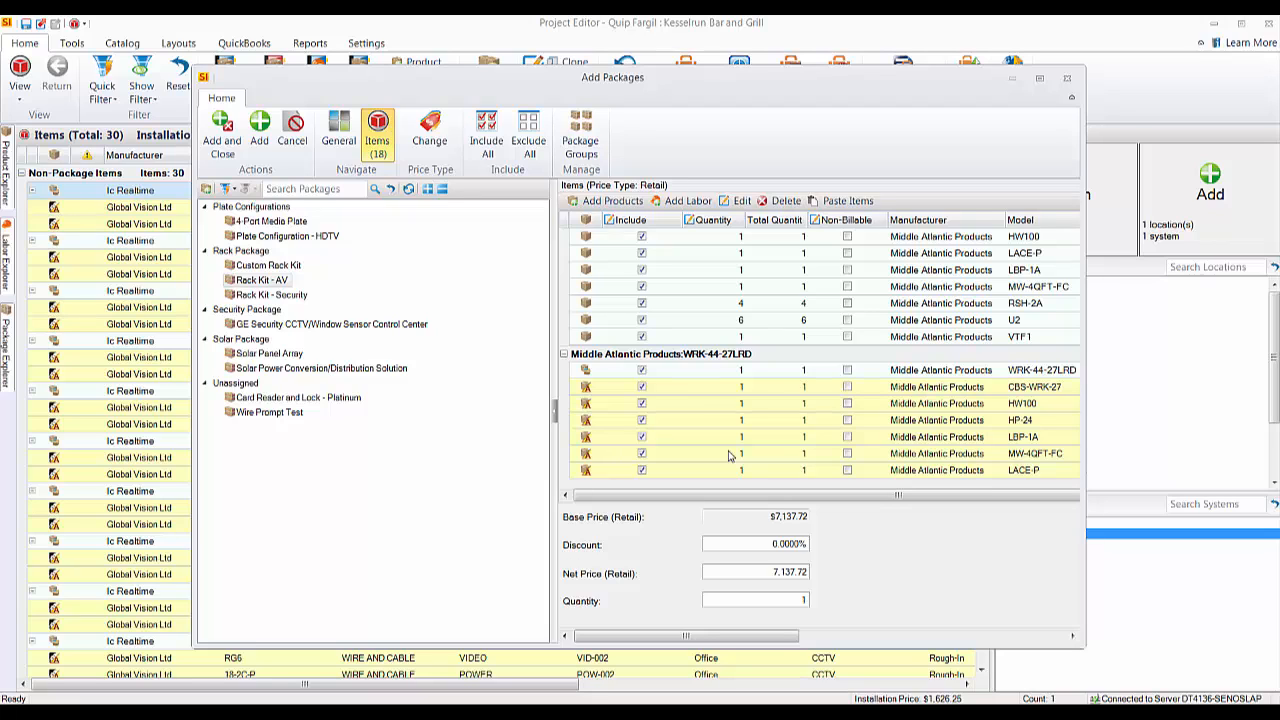
# - Set the quantities of the WRK-44-27LRD rack and its LACE-P accessory to 2, and close the packages without adding any
pyautogui.click(725, 370)
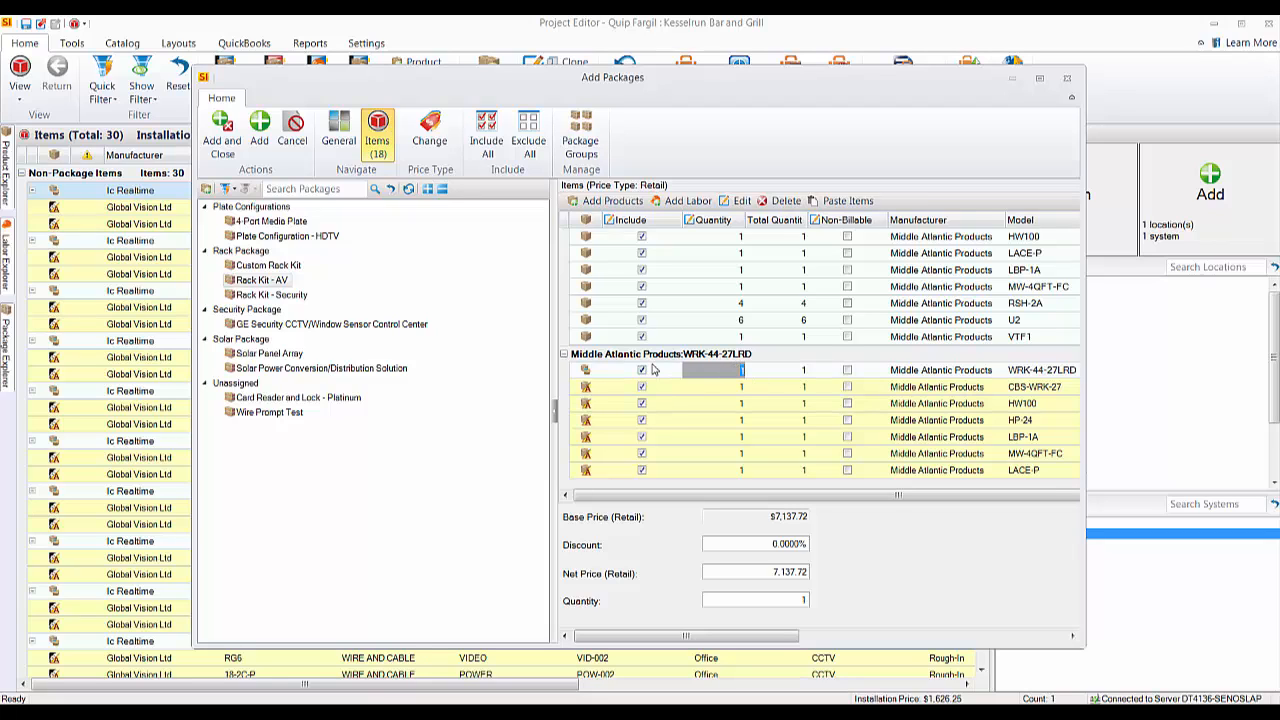
pyautogui.write('2')
pyautogui.click(721, 392)
pyautogui.click(724, 421)
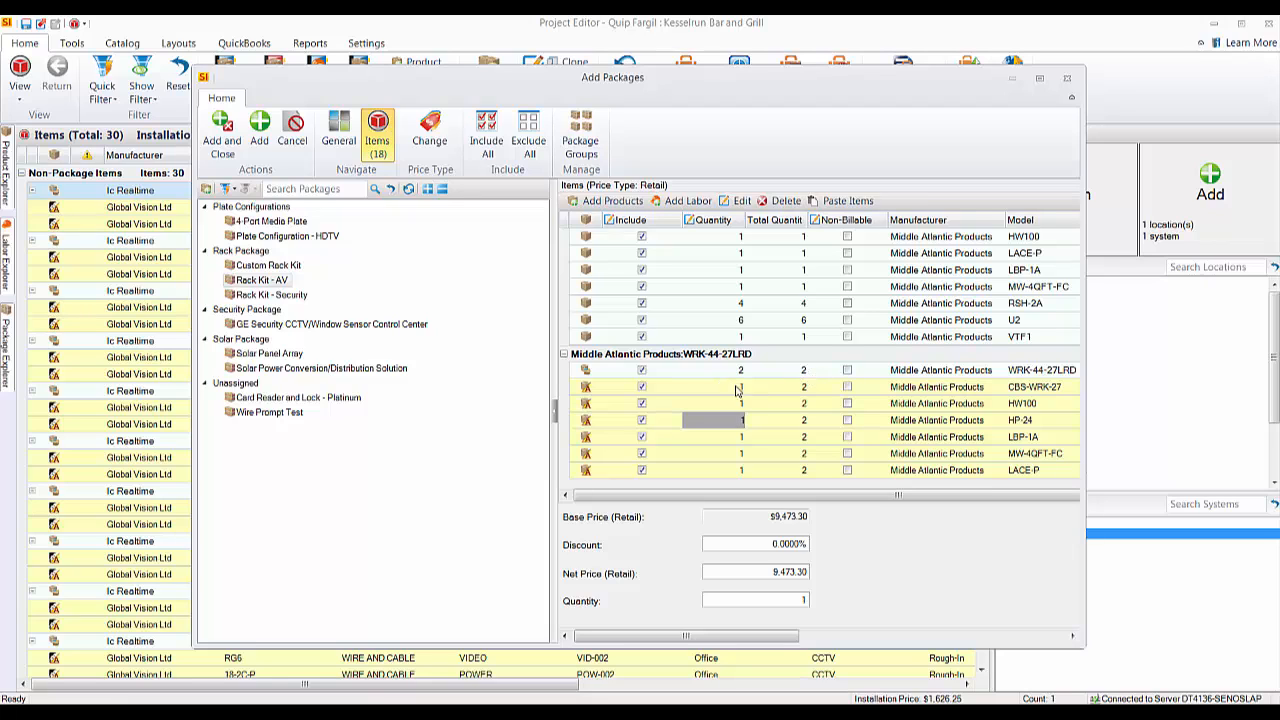
pyautogui.click(703, 470)
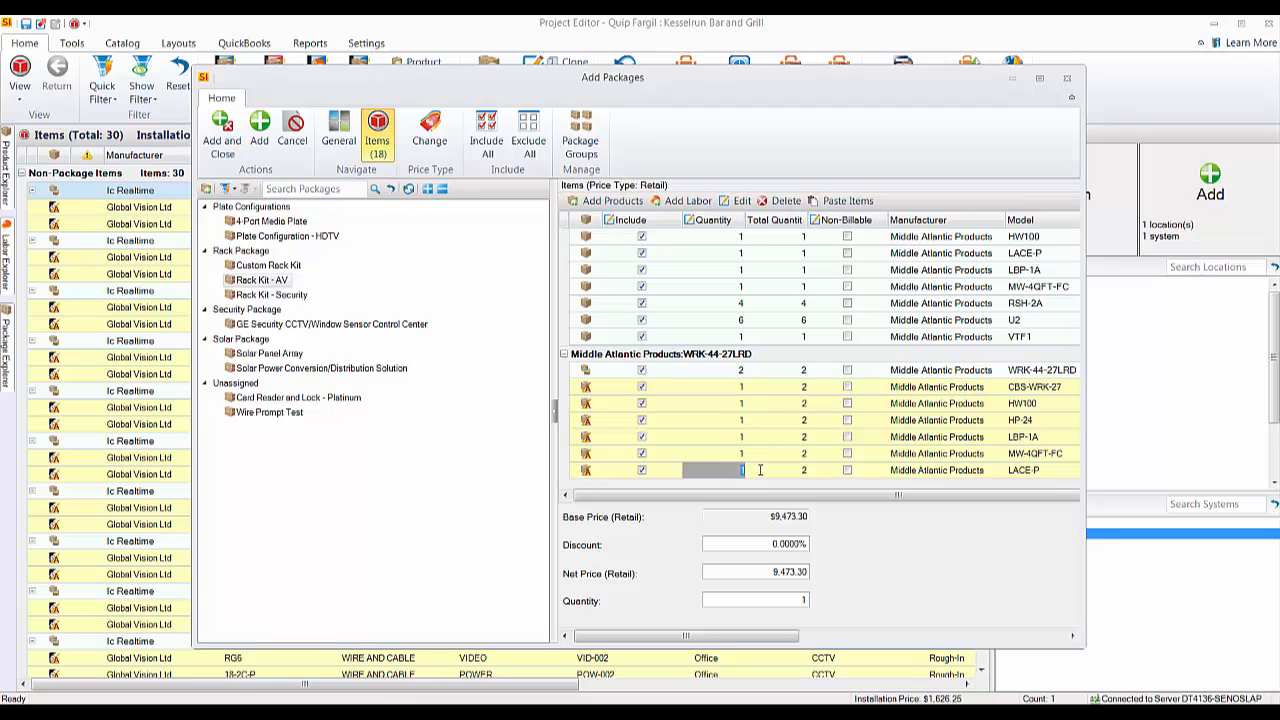
pyautogui.write('2')
pyautogui.click(1068, 80)
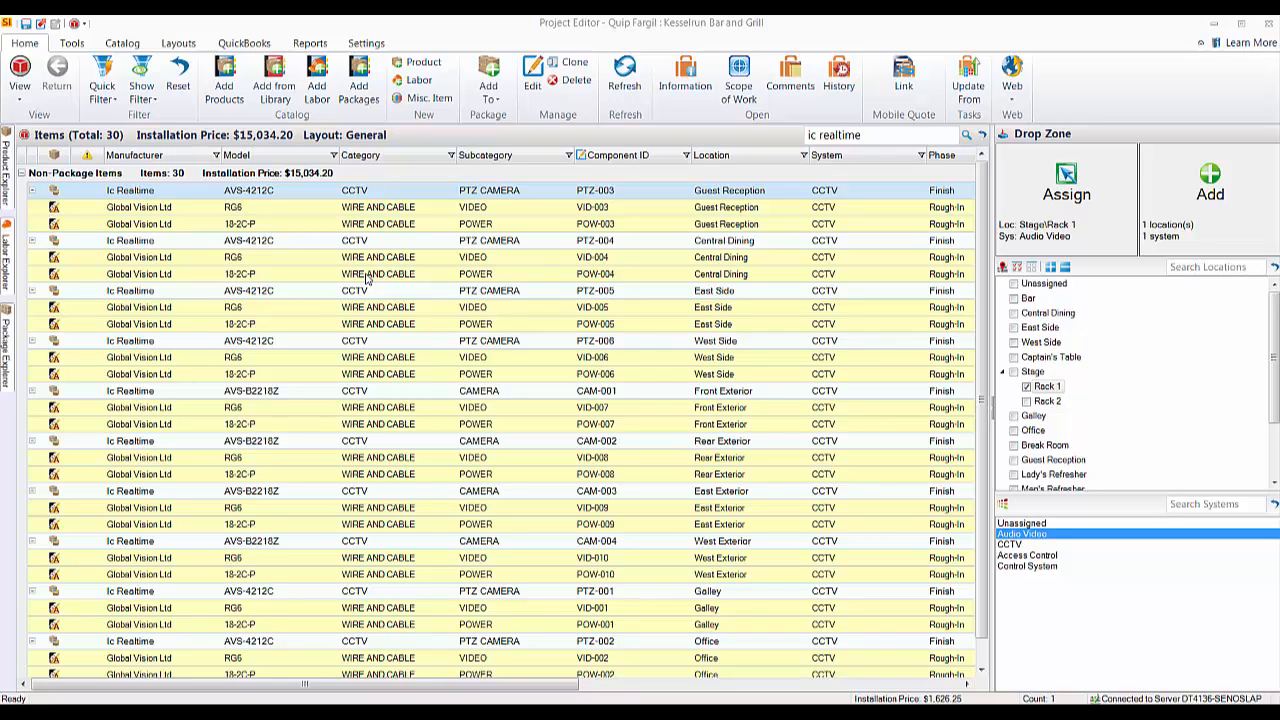
# - Open the product library for adding items, filter the manufacturers by "deno" and list the Denon products
pyautogui.click(278, 88)
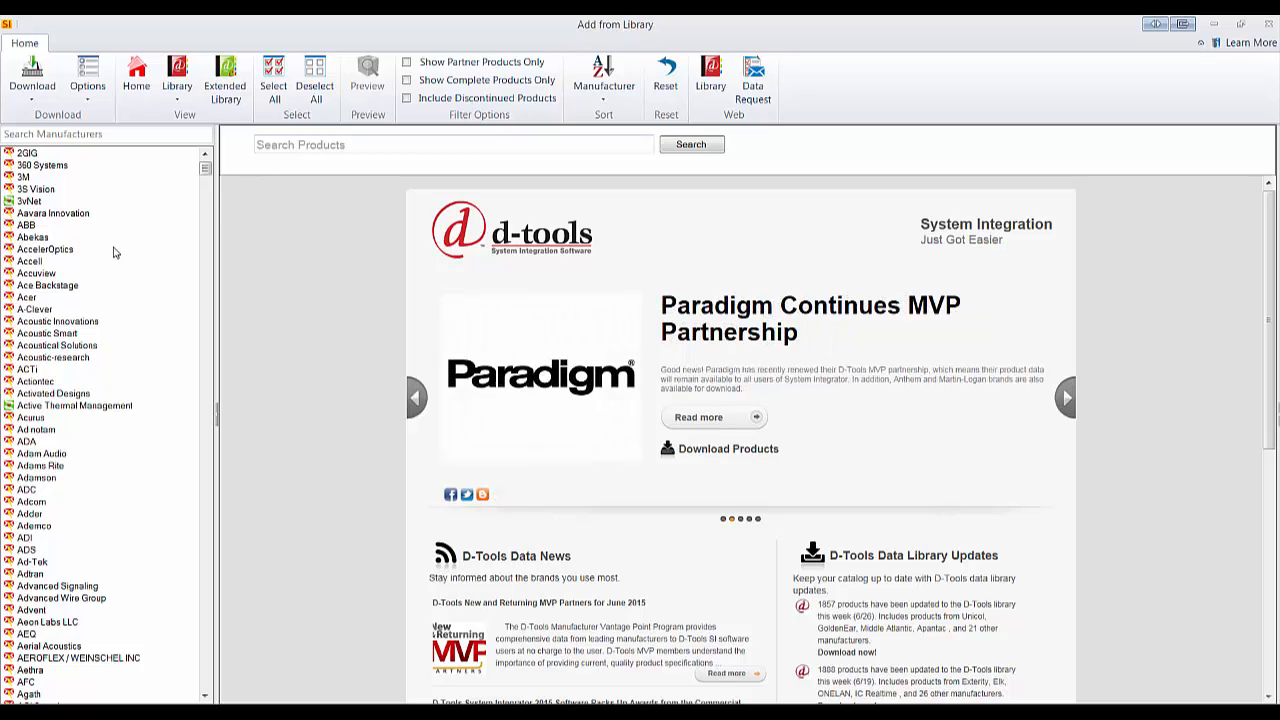
pyautogui.click(101, 136)
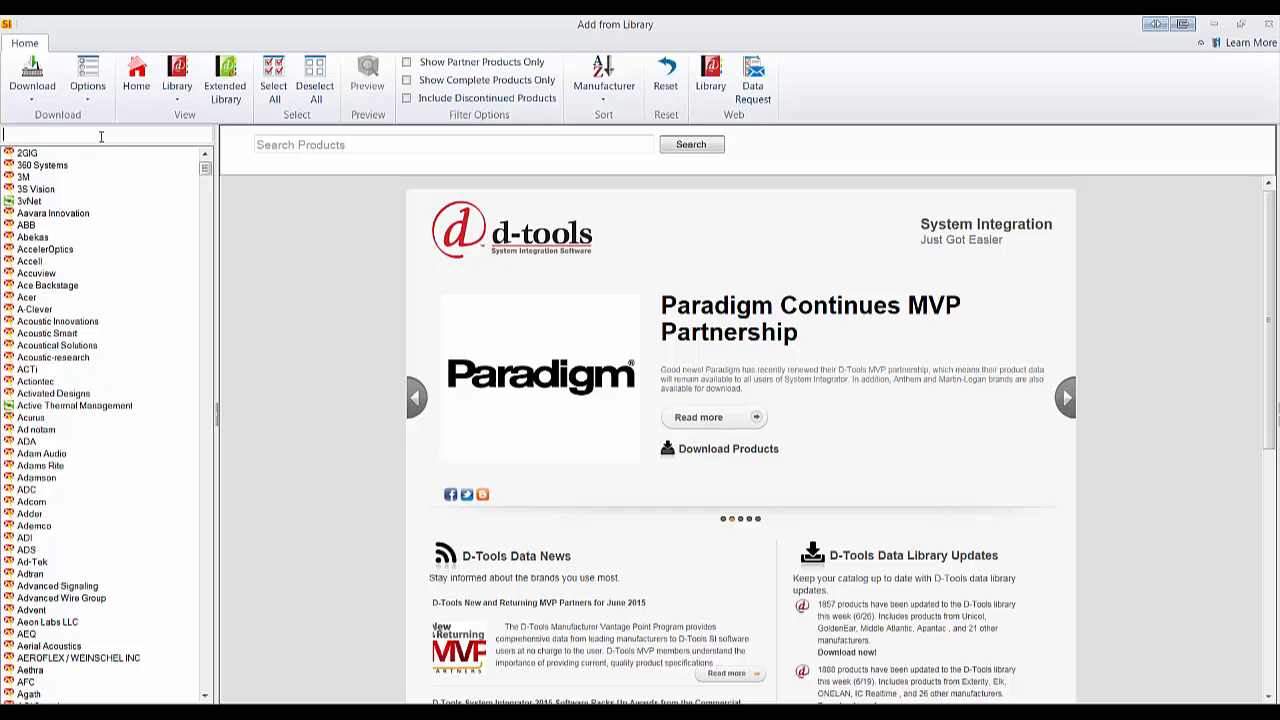
pyautogui.write('deno')
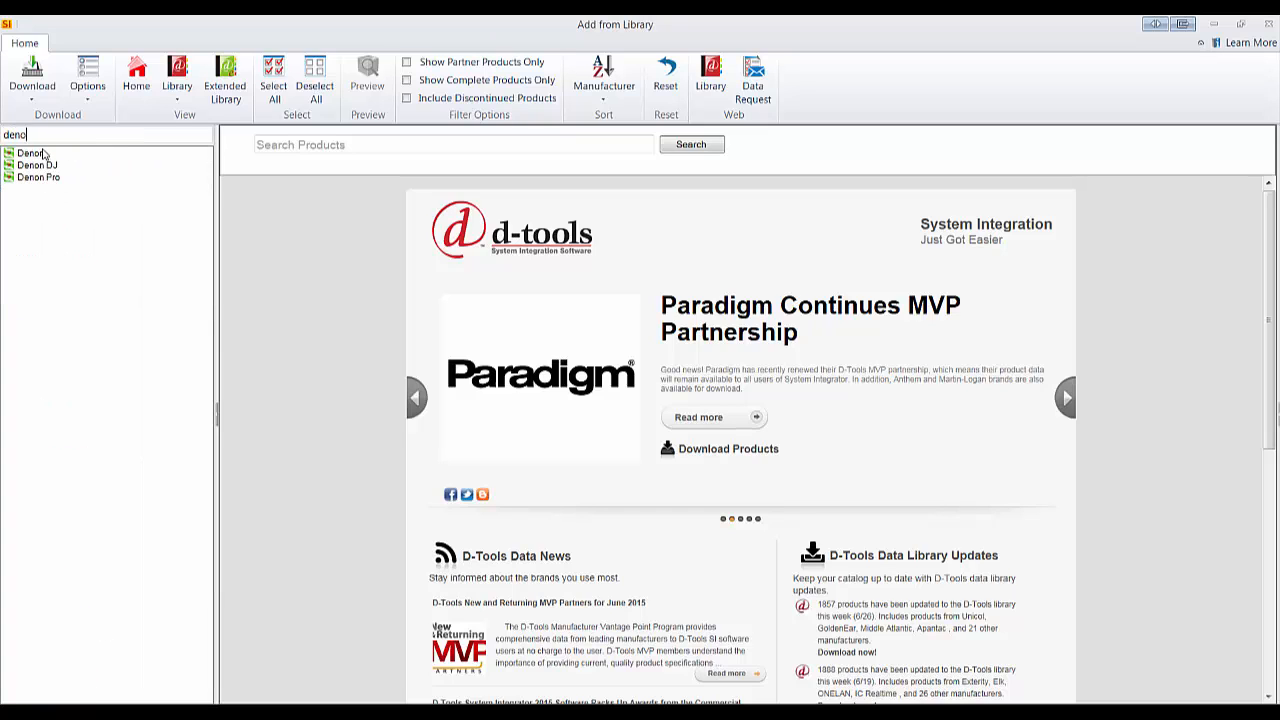
pyautogui.click(33, 155)
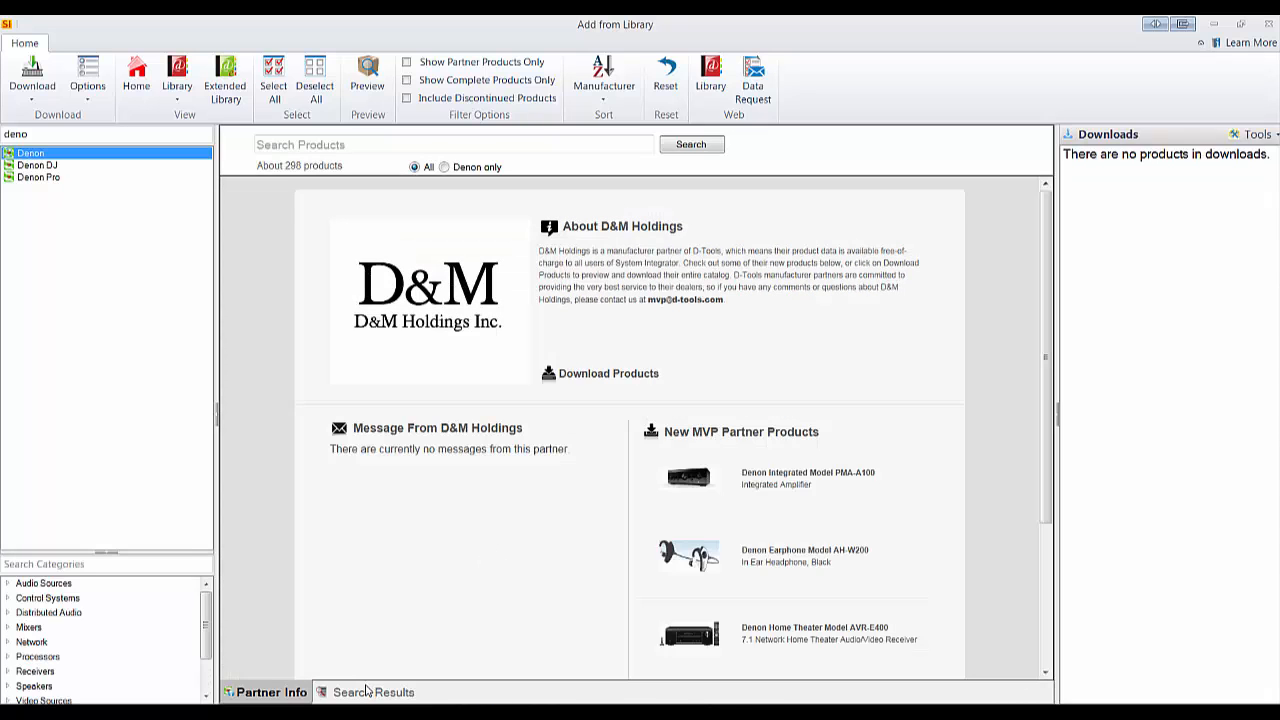
pyautogui.click(367, 692)
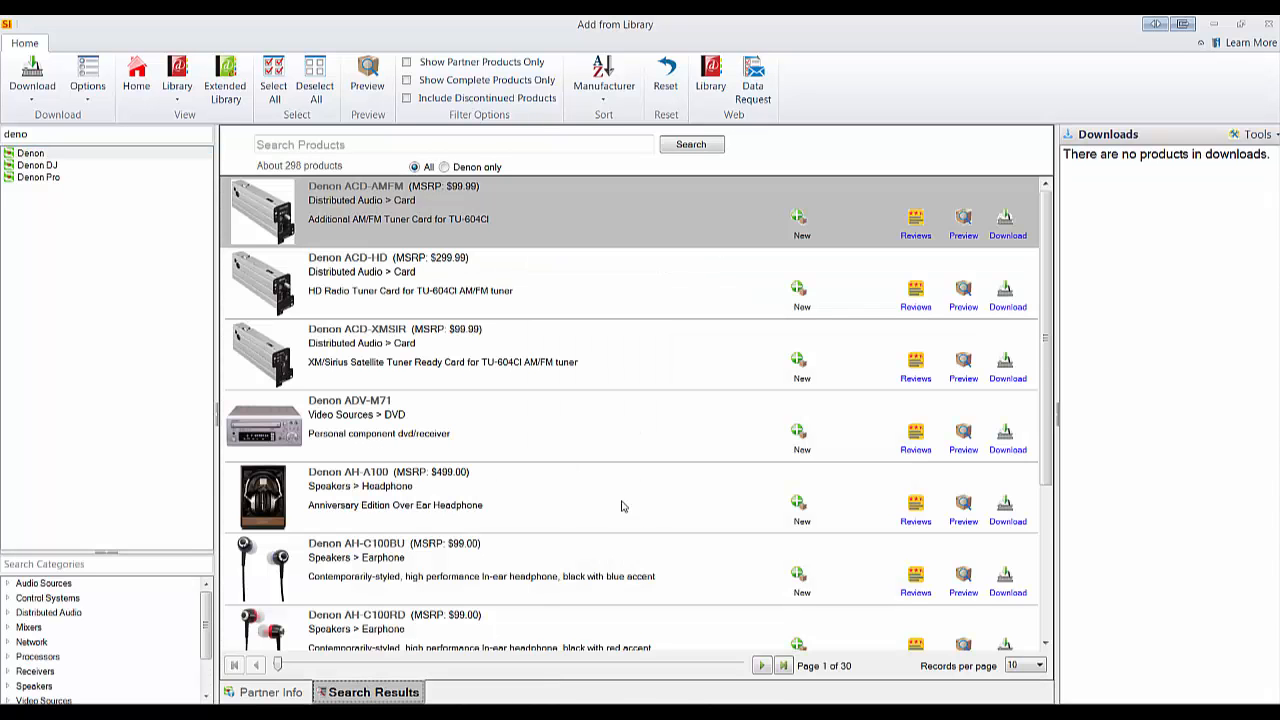
# - Download the Denon ACD-XMSIR tuner card from the library into the project and close the library
pyautogui.click(718, 364)
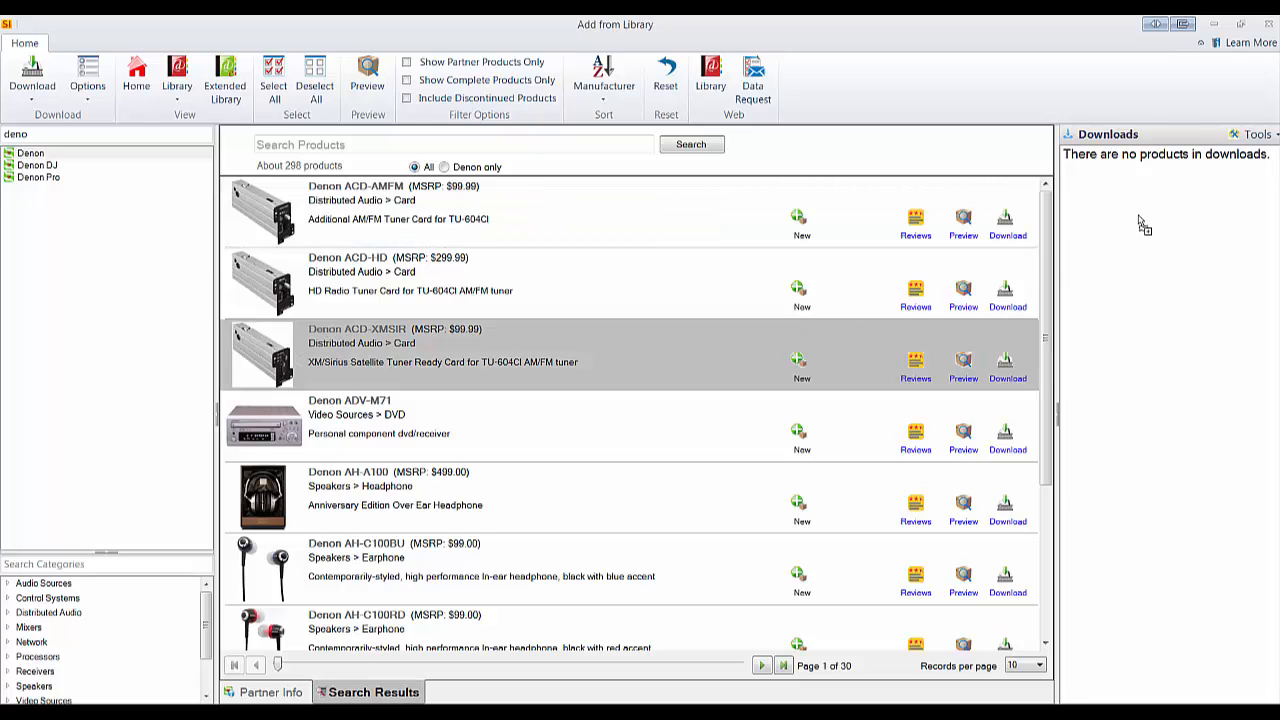
pyautogui.moveTo(1140, 224); pyautogui.dragTo(1140, 226)
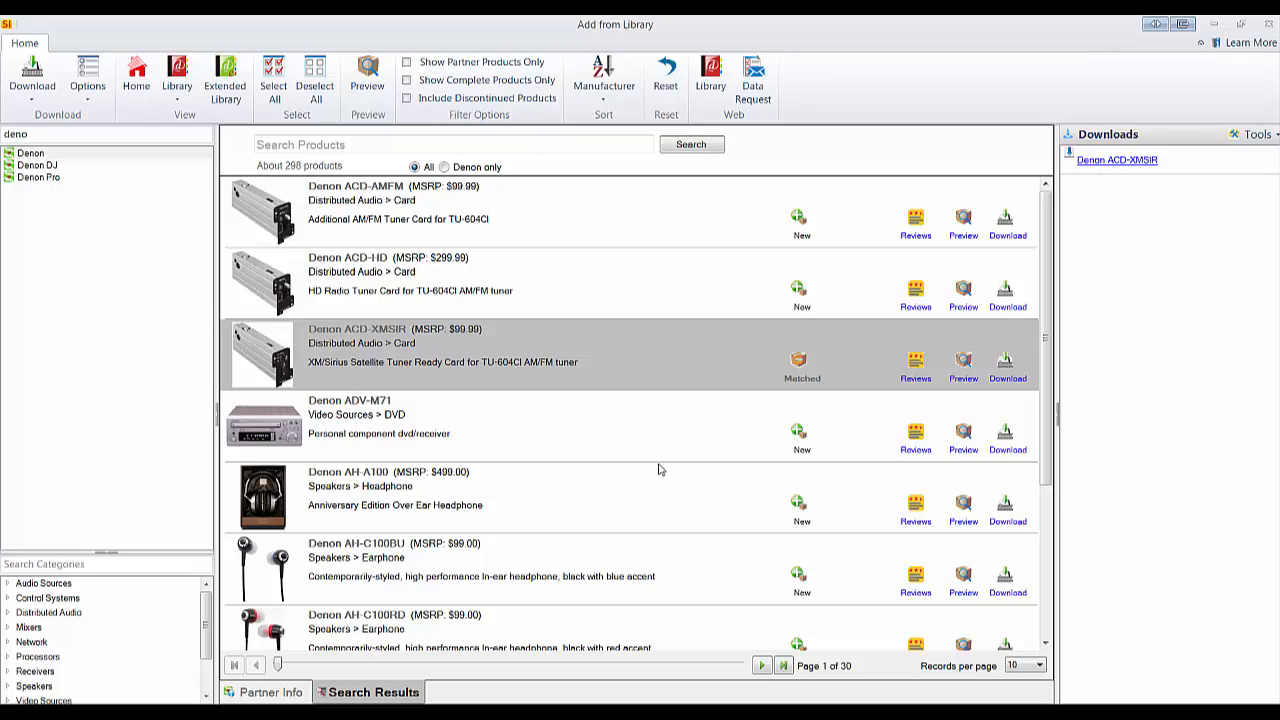
pyautogui.click(306, 712)
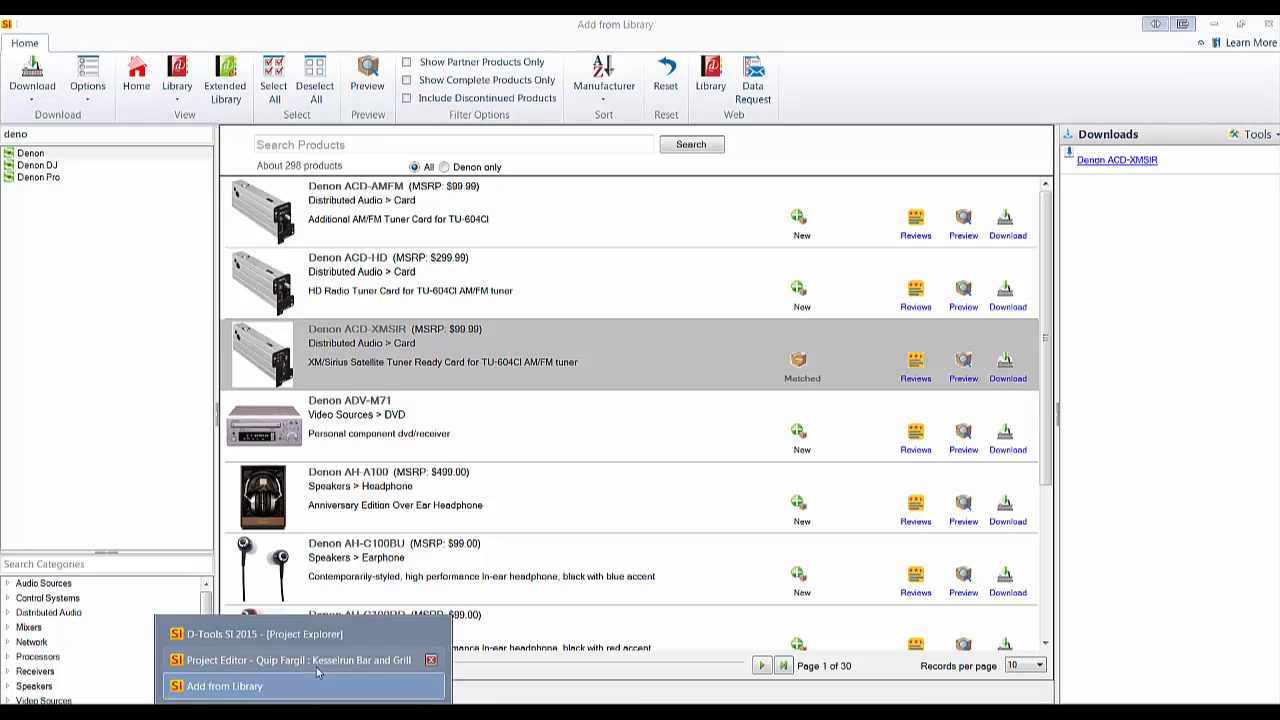
pyautogui.click(323, 664)
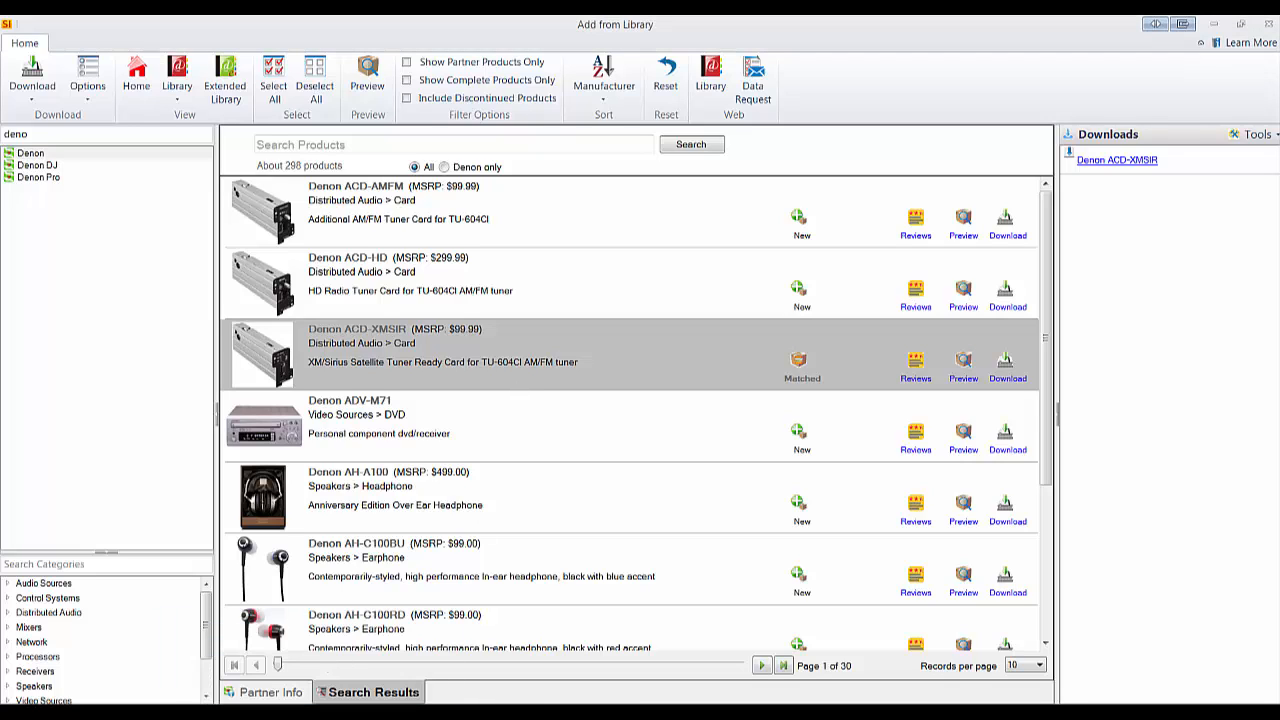
pyautogui.click(1268, 23)
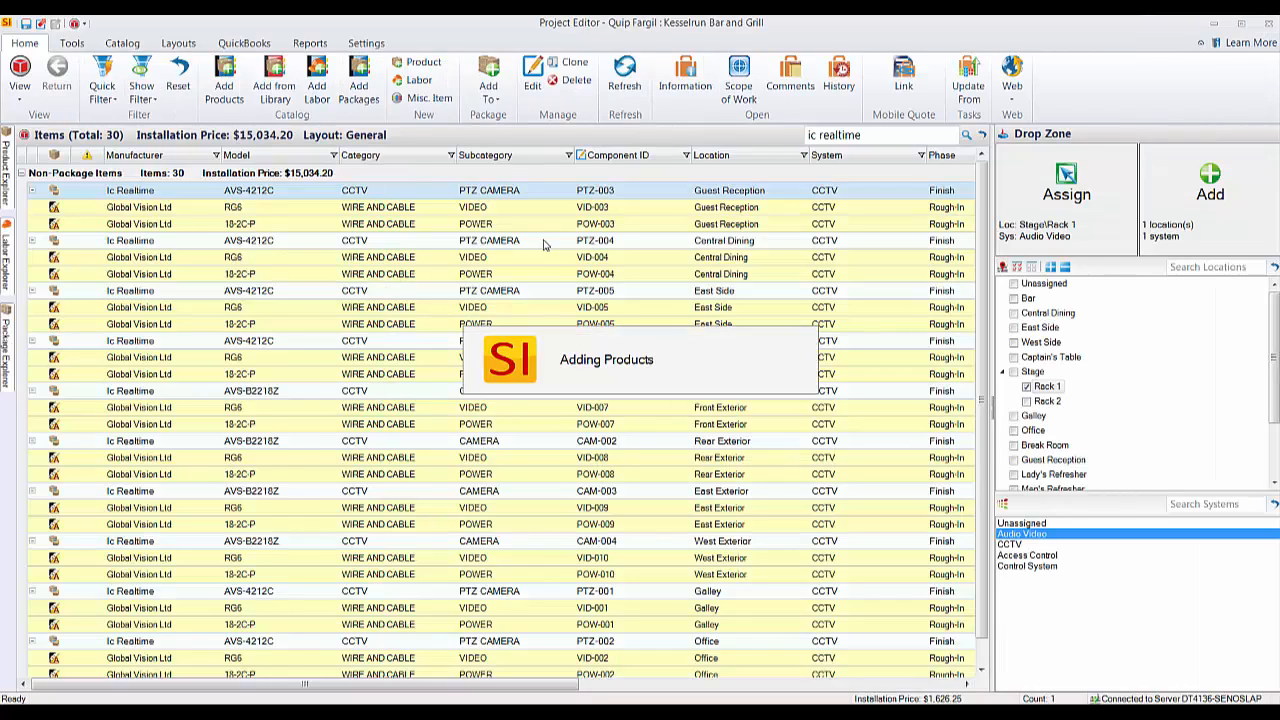
# - Group the project's item list by Location
pyautogui.click(523, 288)
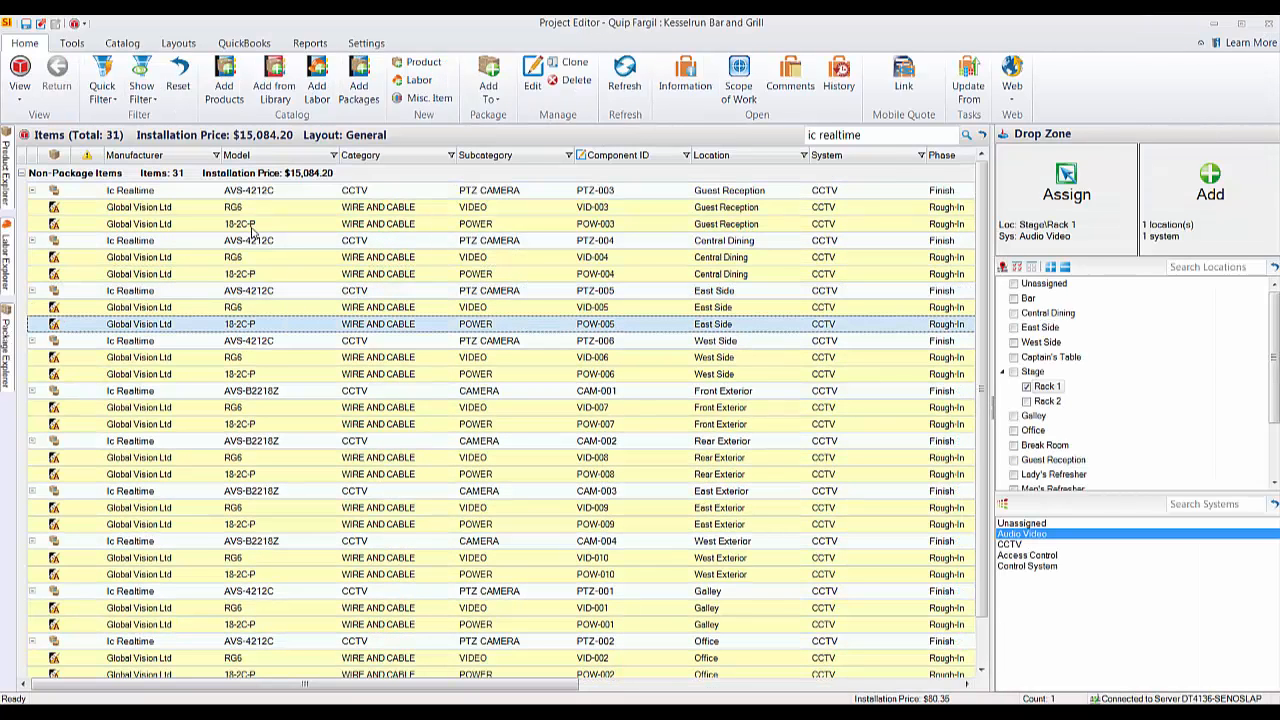
pyautogui.click(177, 45)
pyautogui.click(922, 64)
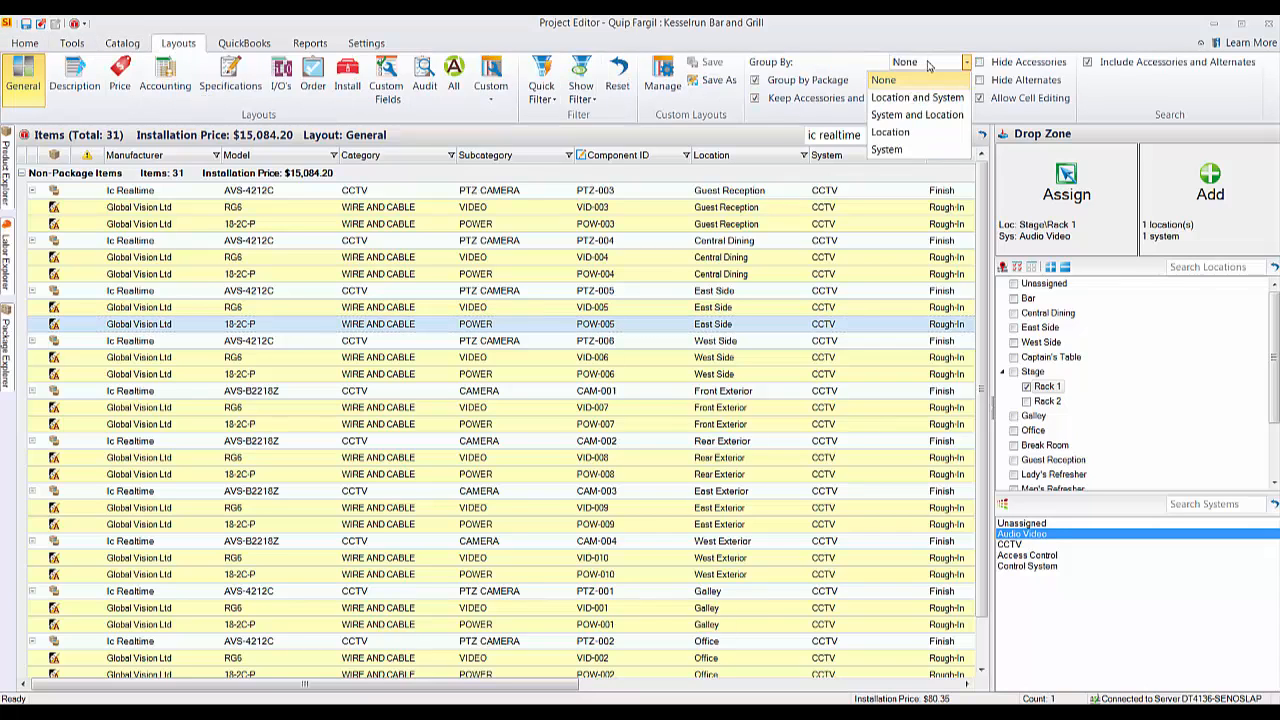
pyautogui.click(899, 136)
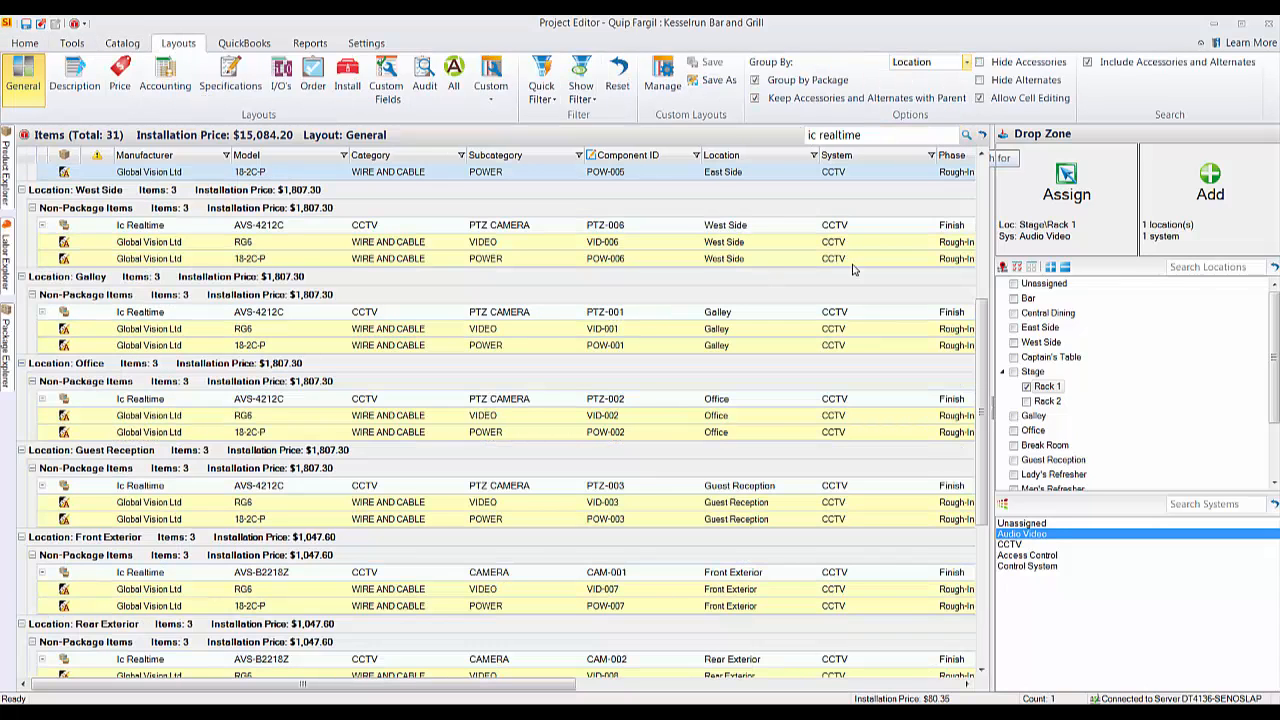
# - Review the pricing and the location and system assignment of the unassigned Denon ACD-XMSIR item, and close it without changes
pyautogui.moveTo(988, 366); pyautogui.dragTo(986, 228)
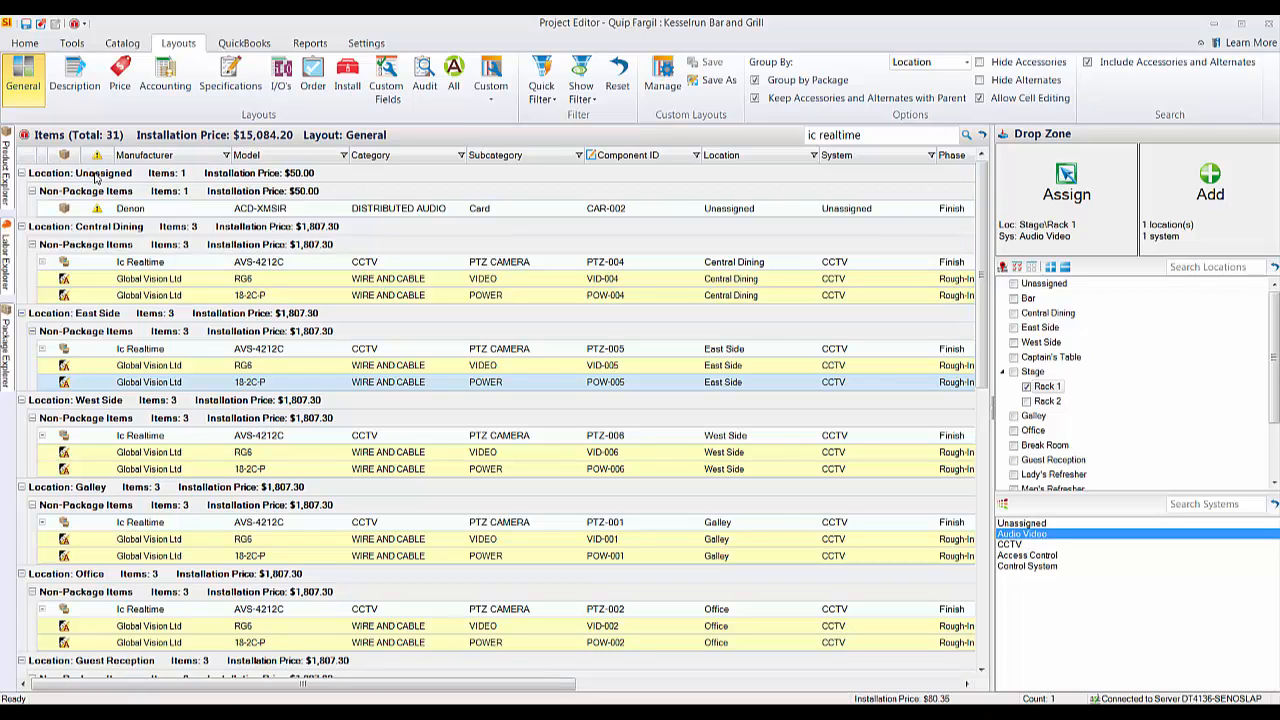
pyautogui.moveTo(97, 210)
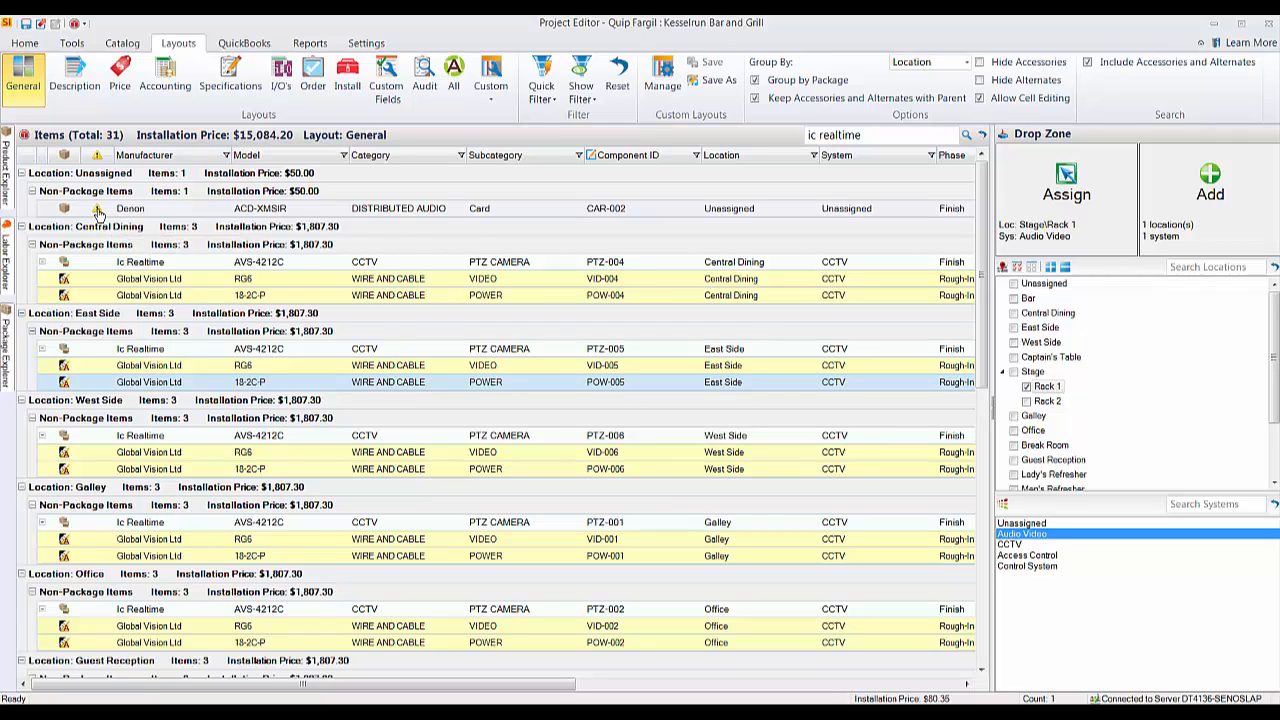
pyautogui.doubleClick(332, 214)
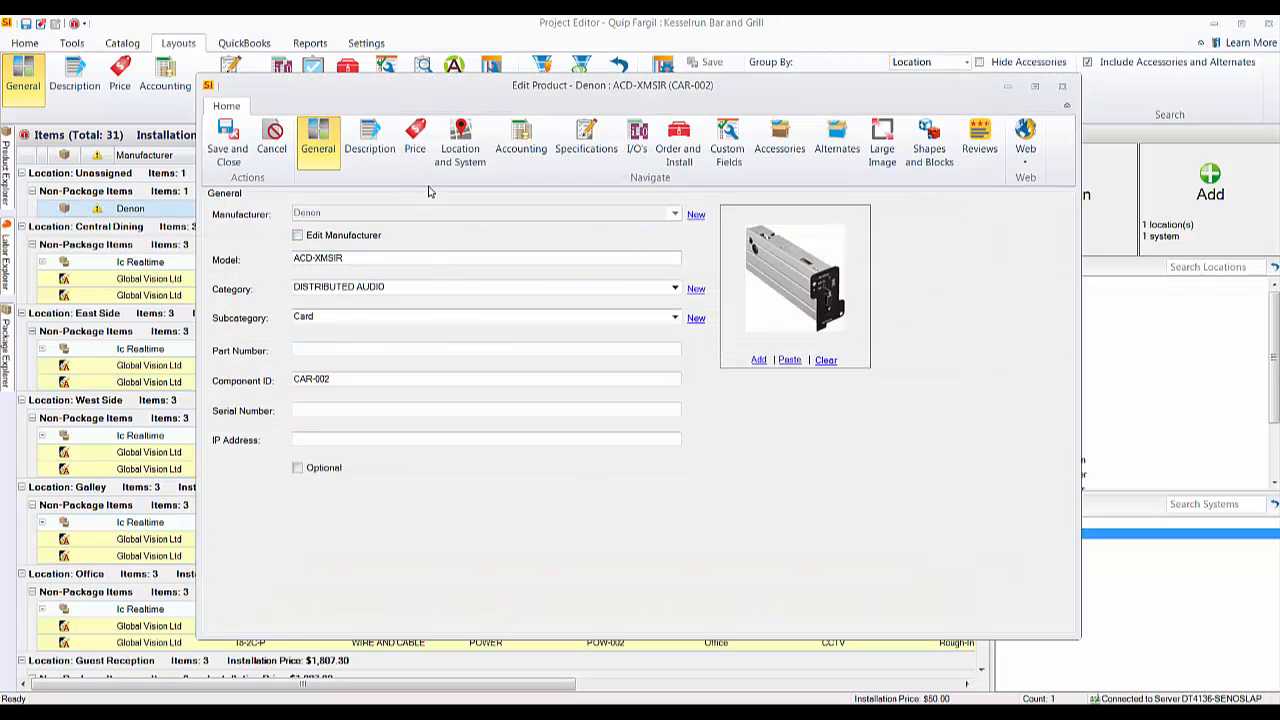
pyautogui.click(416, 138)
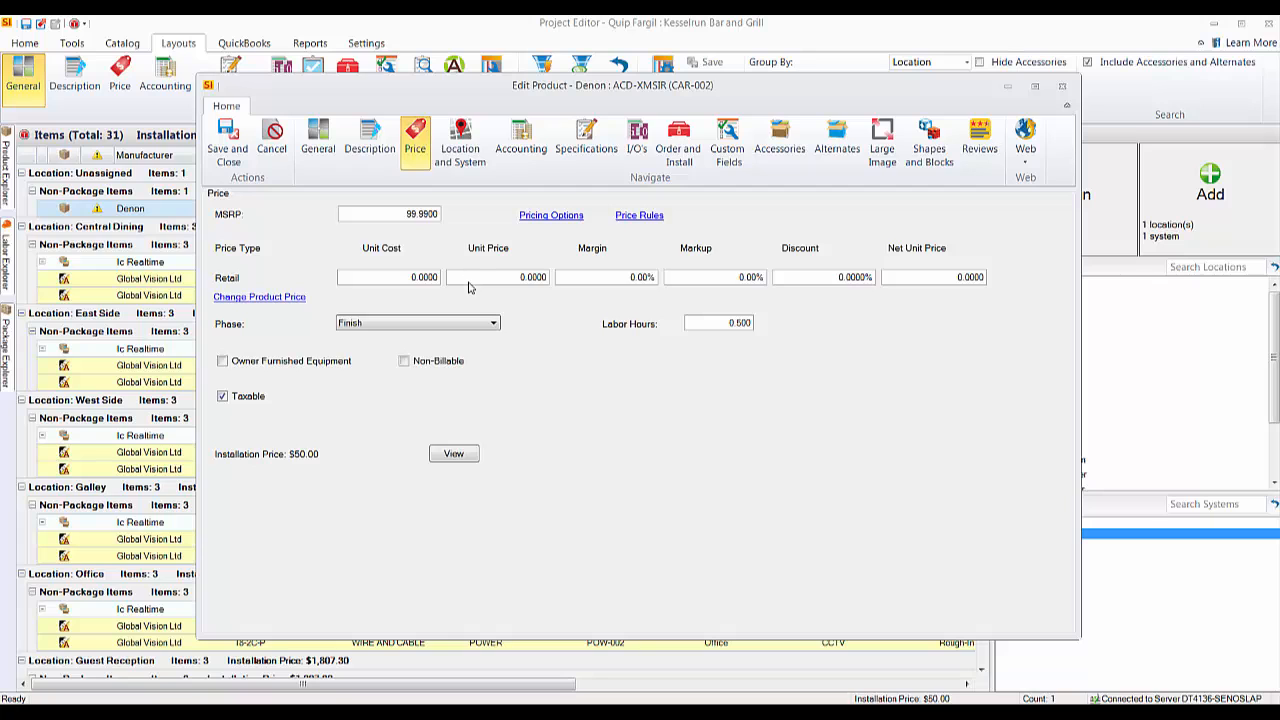
pyautogui.click(460, 145)
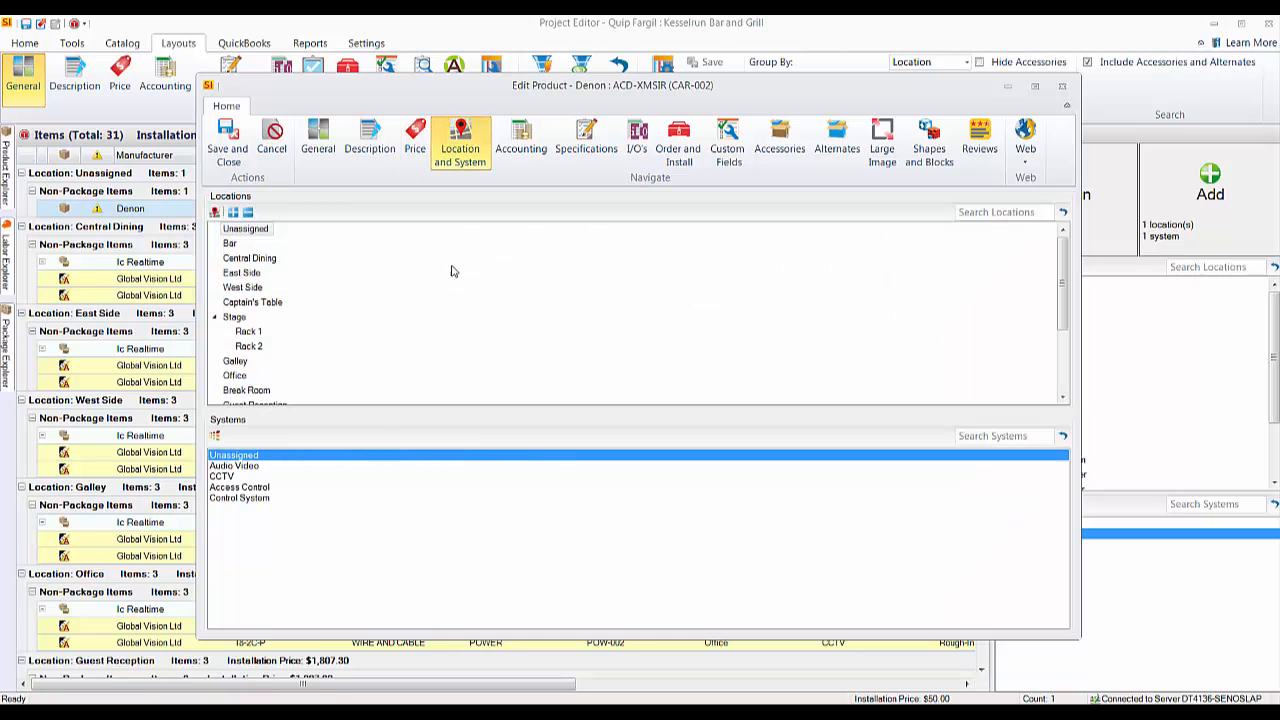
pyautogui.click(1062, 87)
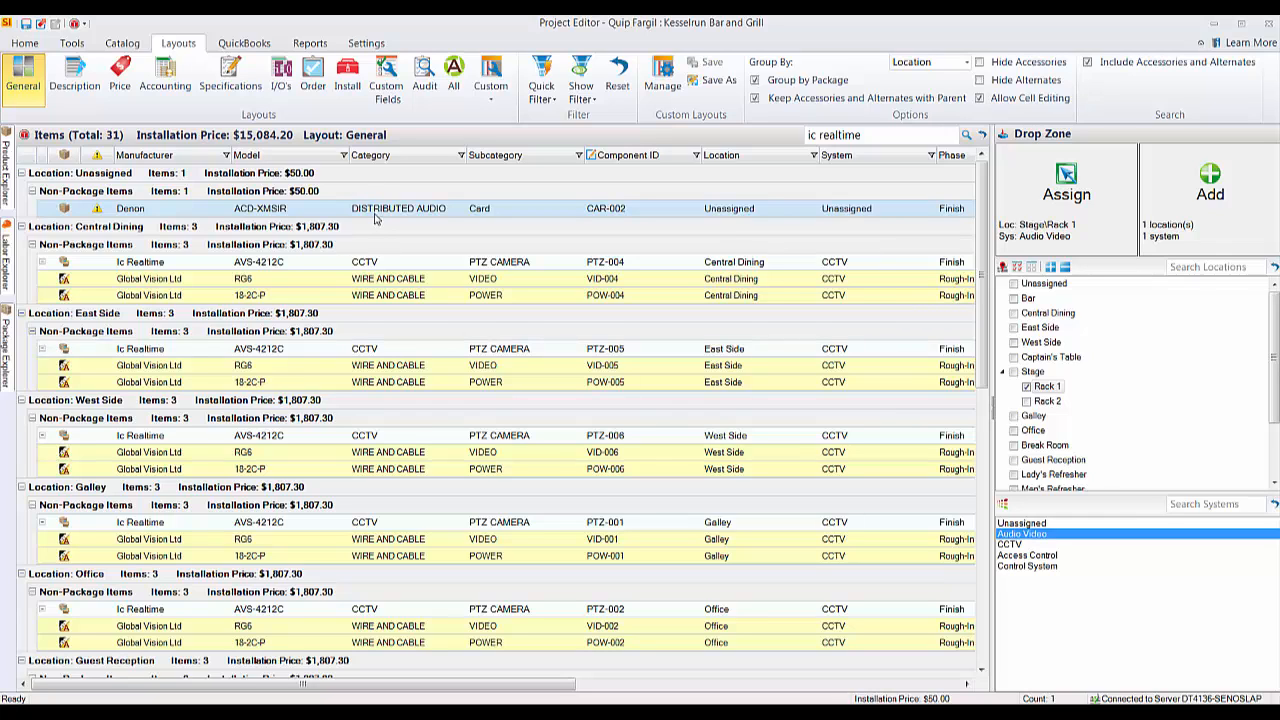
# - Pin the Product Explorer open beside the item list and search its catalog for "coastal source"
pyautogui.click(28, 44)
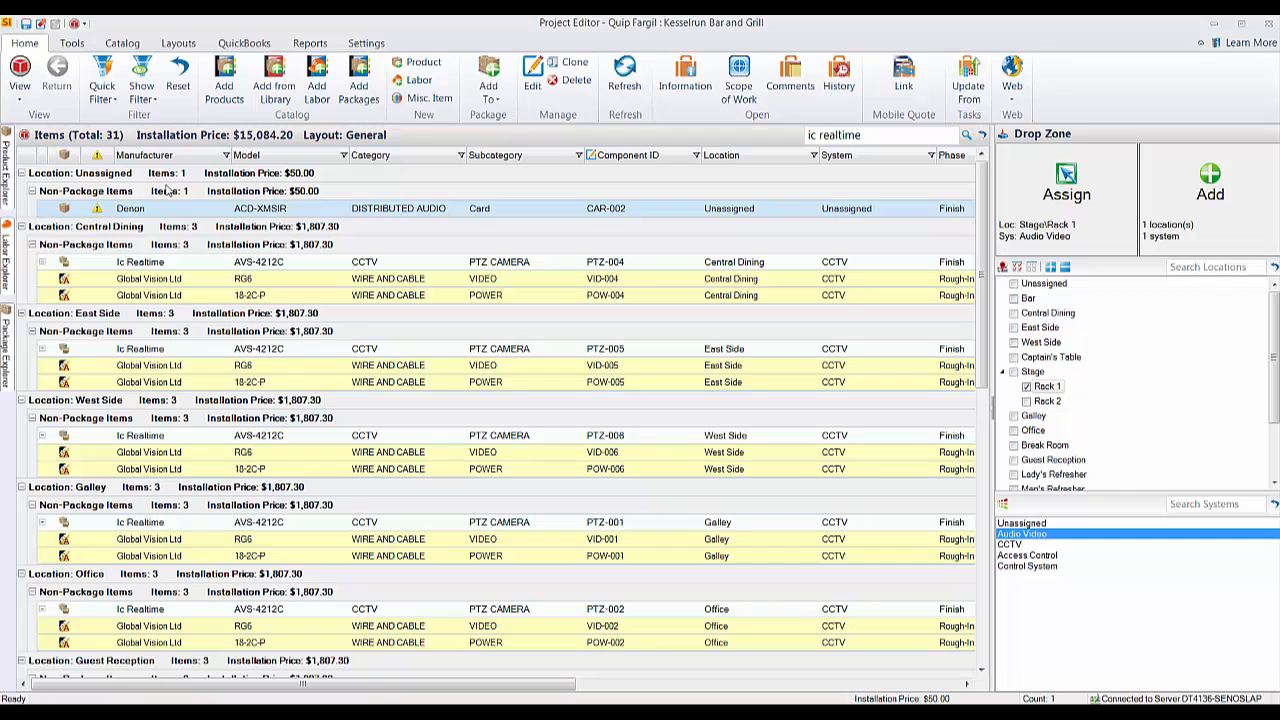
pyautogui.click(10, 168)
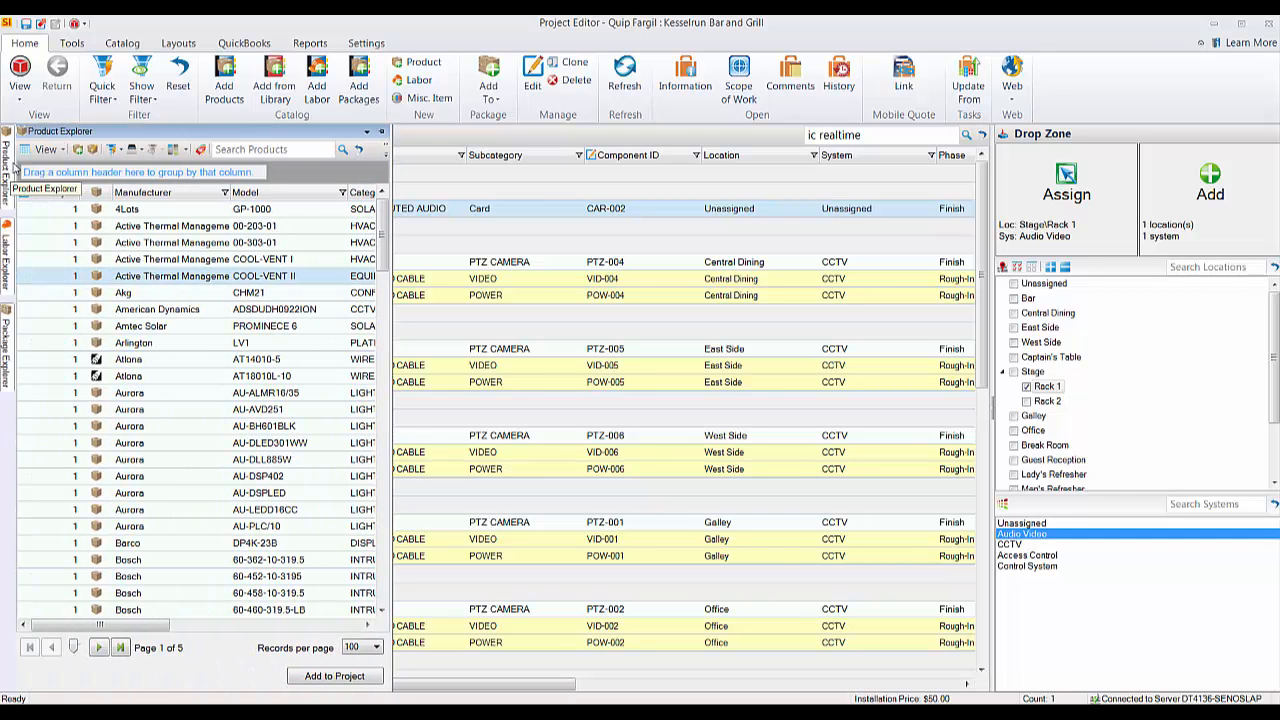
pyautogui.click(381, 131)
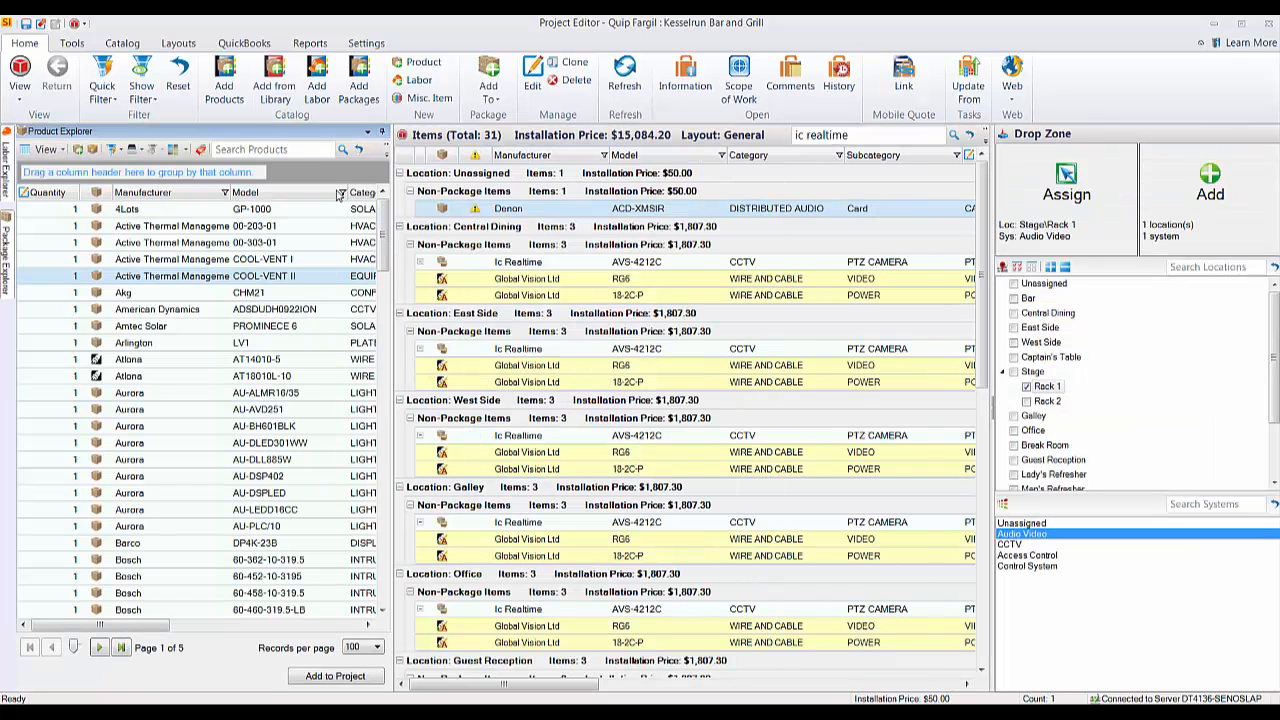
pyautogui.click(276, 150)
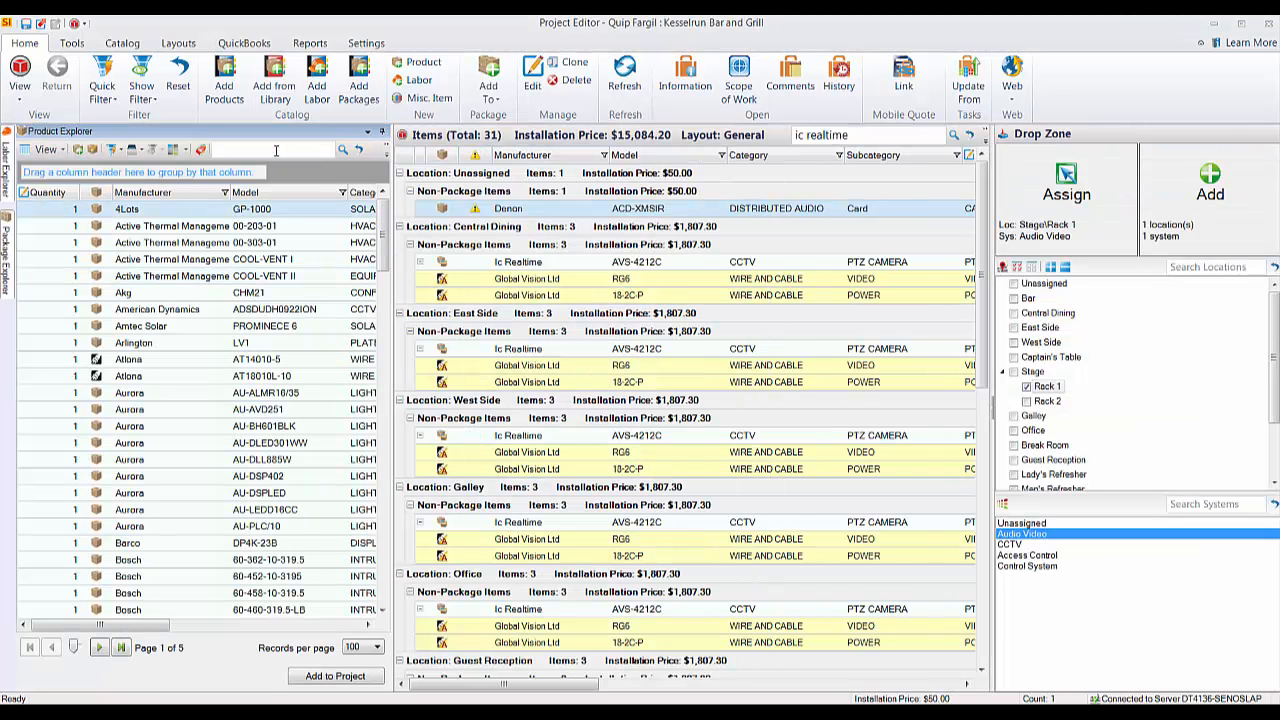
pyautogui.write('coastal source')
pyautogui.press('Return')
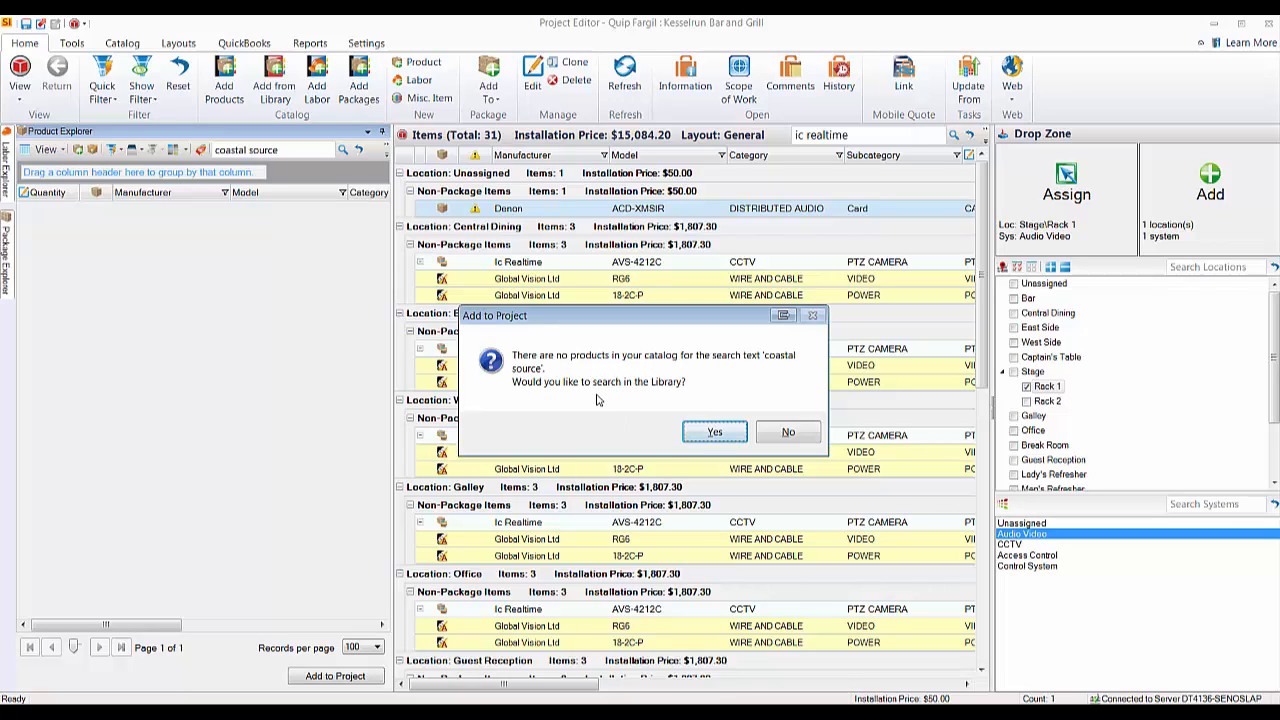
# - Extend the search to the library, show 50 records per page, download the Coastal Source ANC41BN light and close the library
pyautogui.click(717, 432)
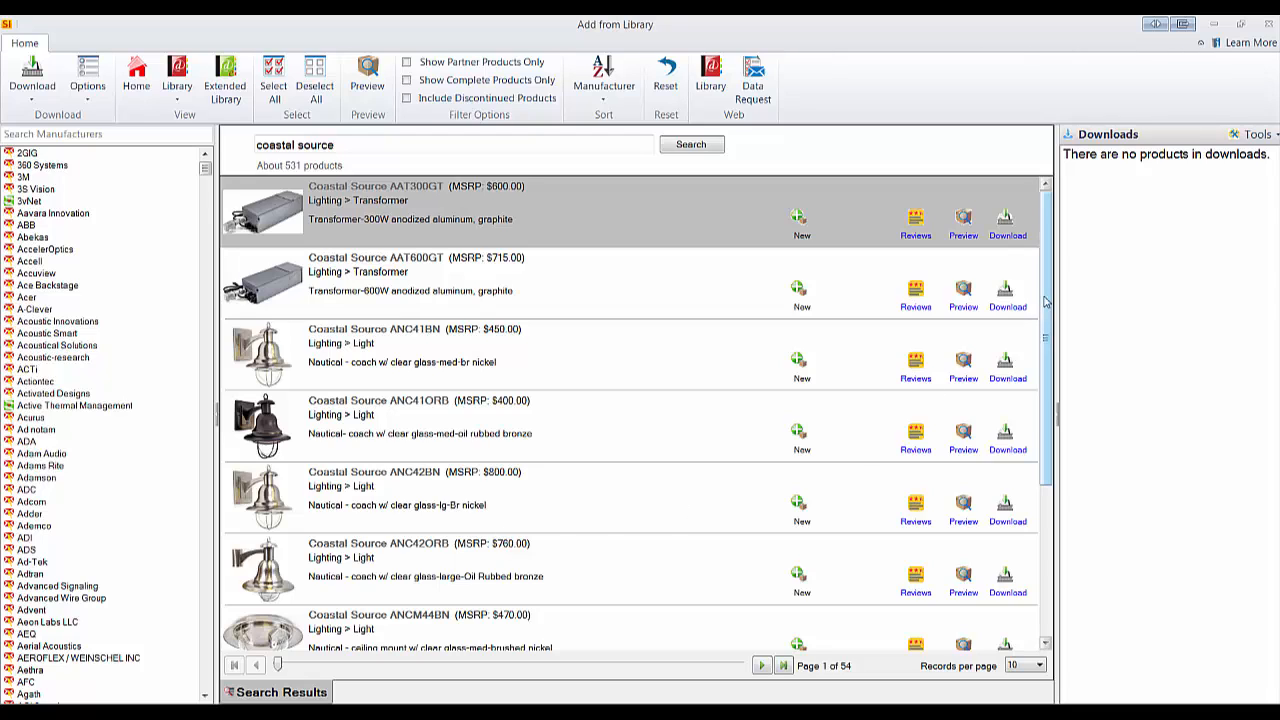
pyautogui.click(1025, 666)
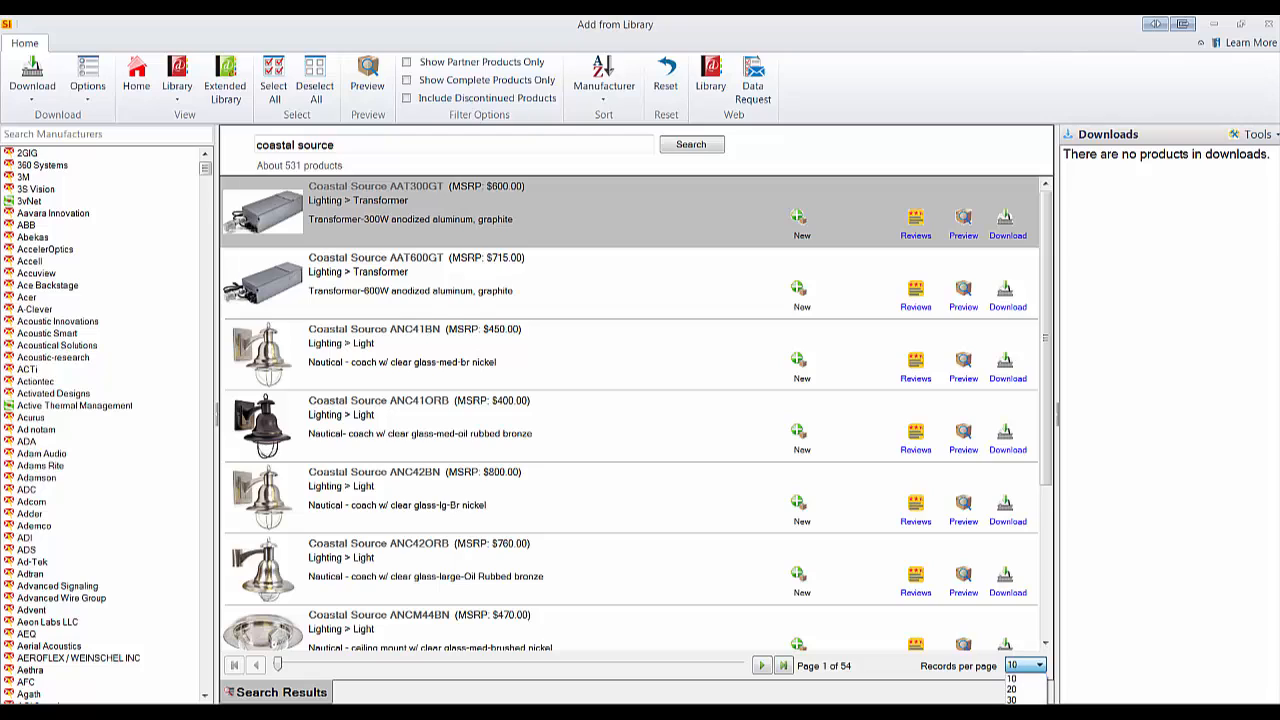
pyautogui.click(1020, 680)
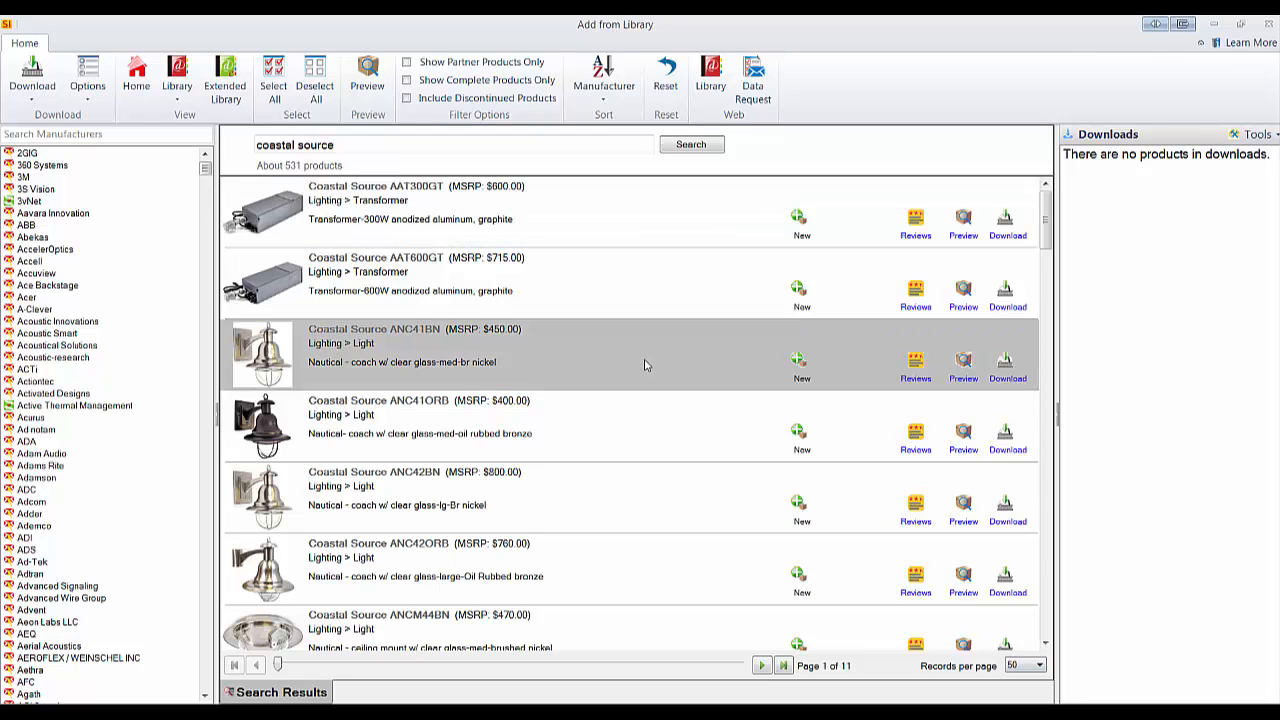
pyautogui.moveTo(1166, 286); pyautogui.dragTo(1175, 282)
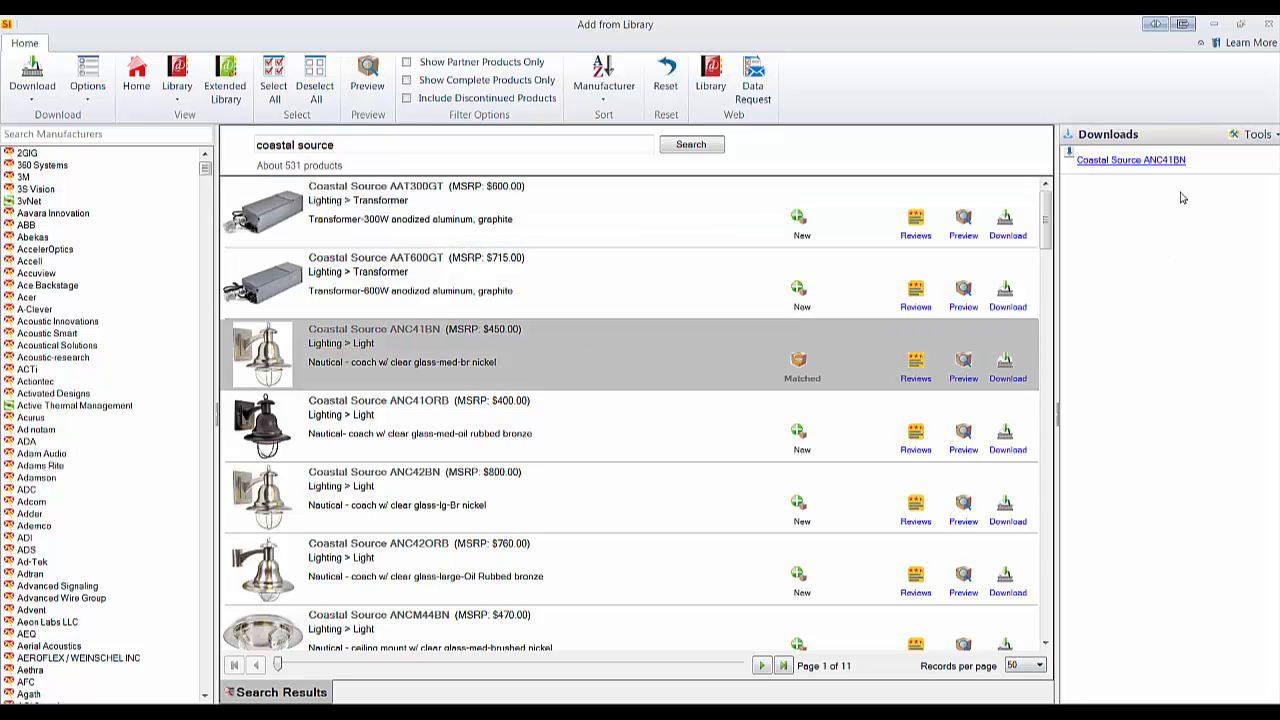
pyautogui.click(1268, 23)
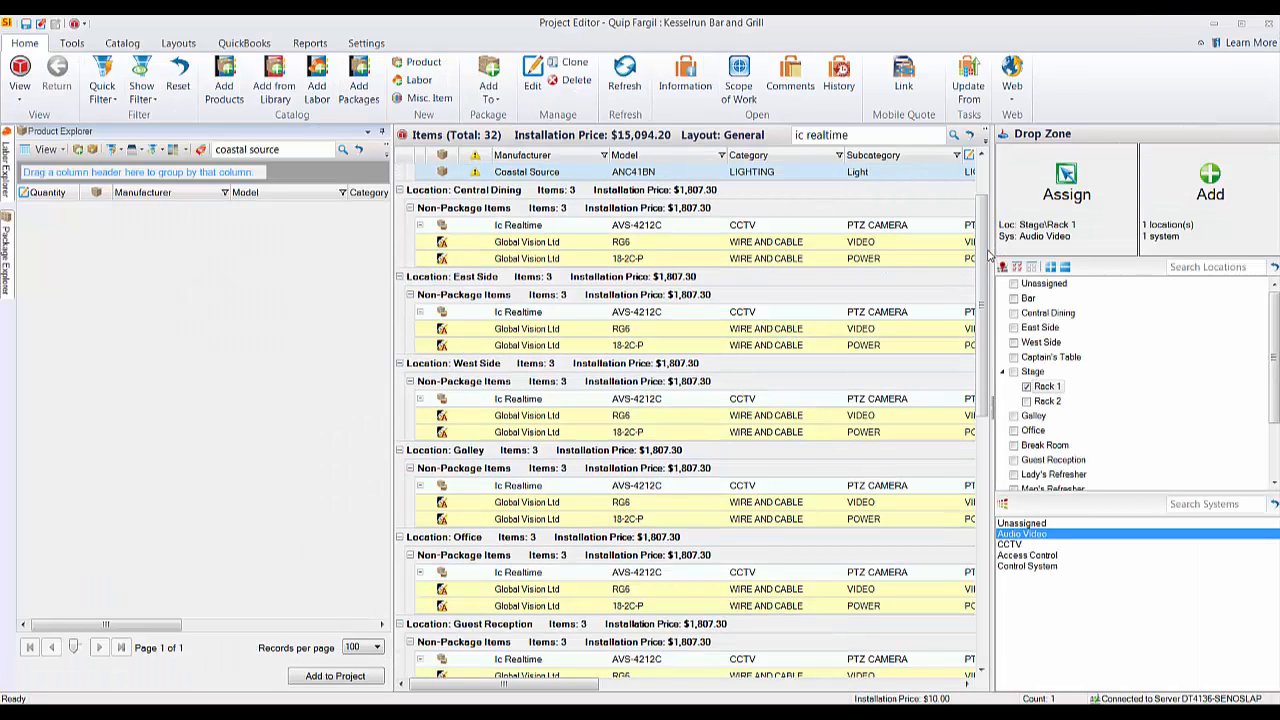
# - Check the validation errors of the Coastal Source ANC41BN item and unpin the Product Explorer
pyautogui.moveTo(983, 248); pyautogui.dragTo(989, 210)
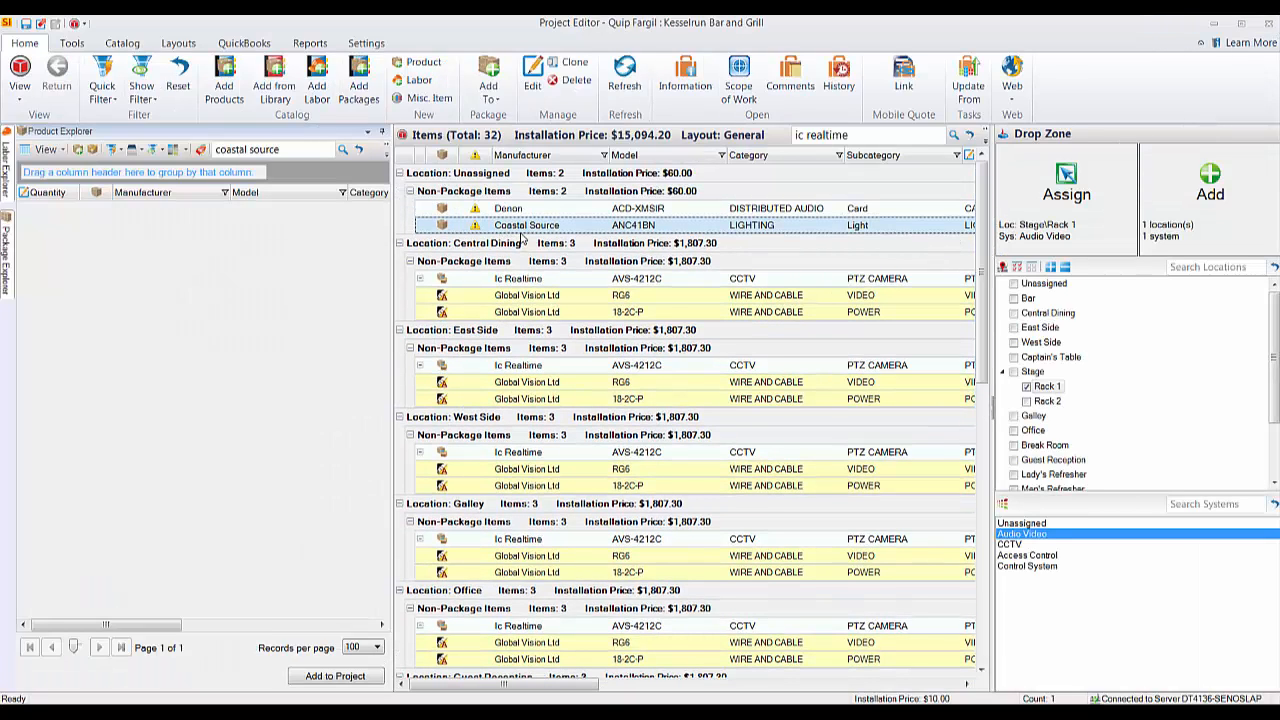
pyautogui.moveTo(475, 232)
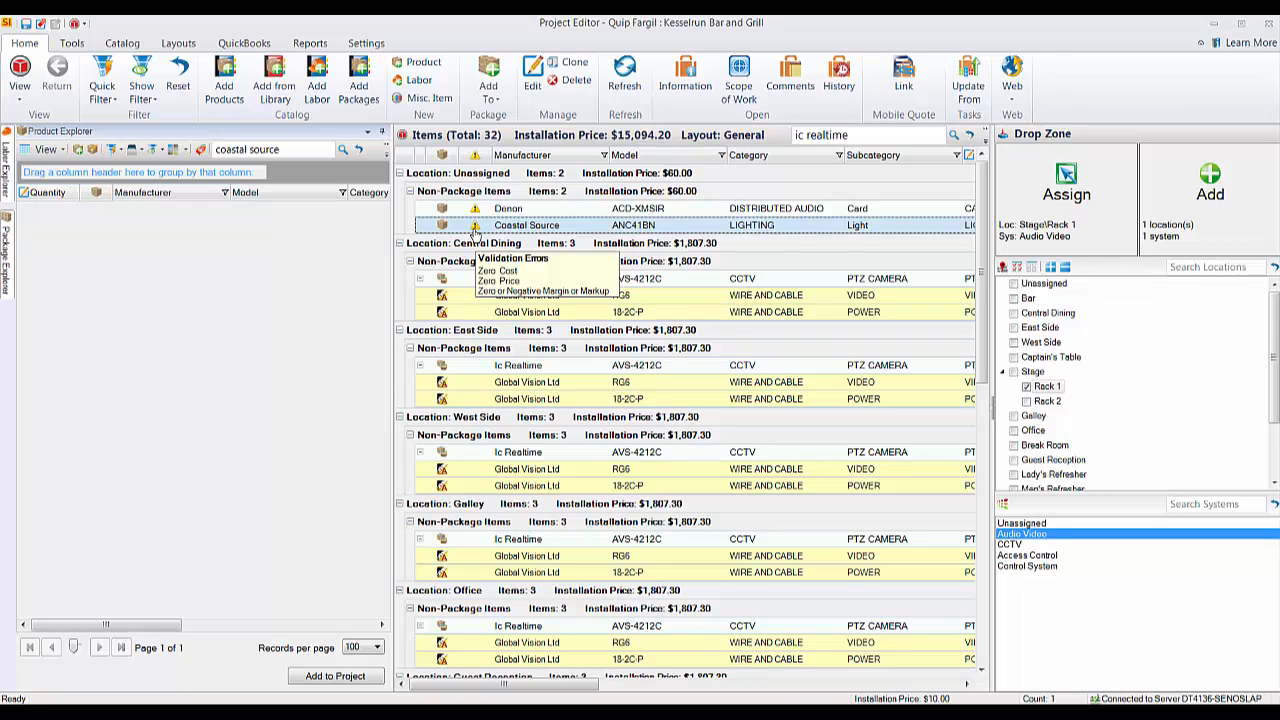
pyautogui.click(381, 131)
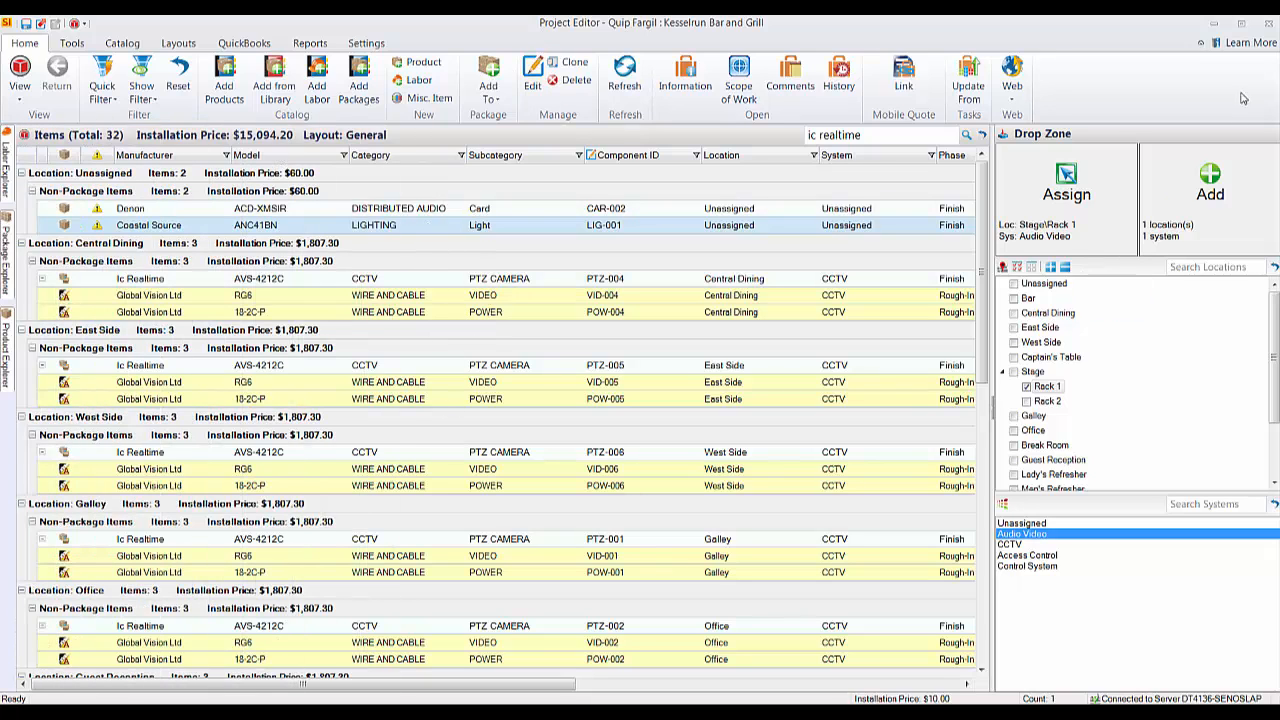
# - Close the Kesselrun Bar and Grill project without saving it and return to the Project Explorer
pyautogui.click(1270, 26)
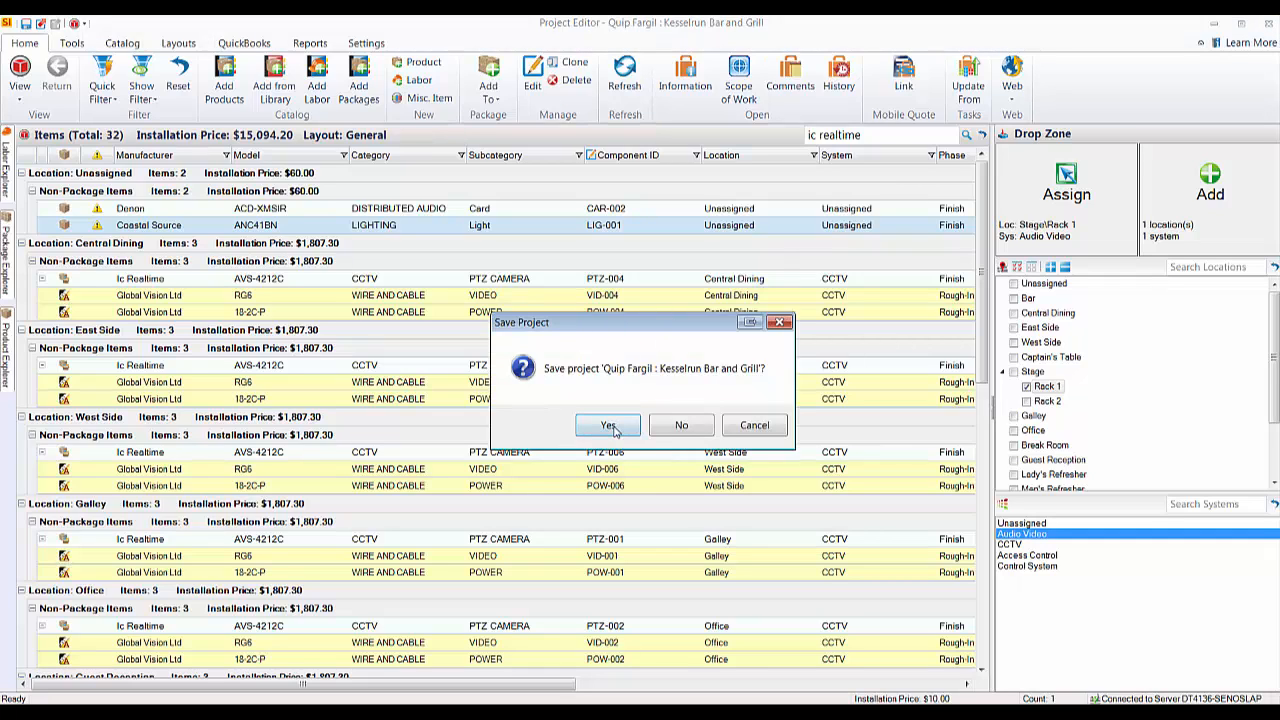
pyautogui.click(685, 430)
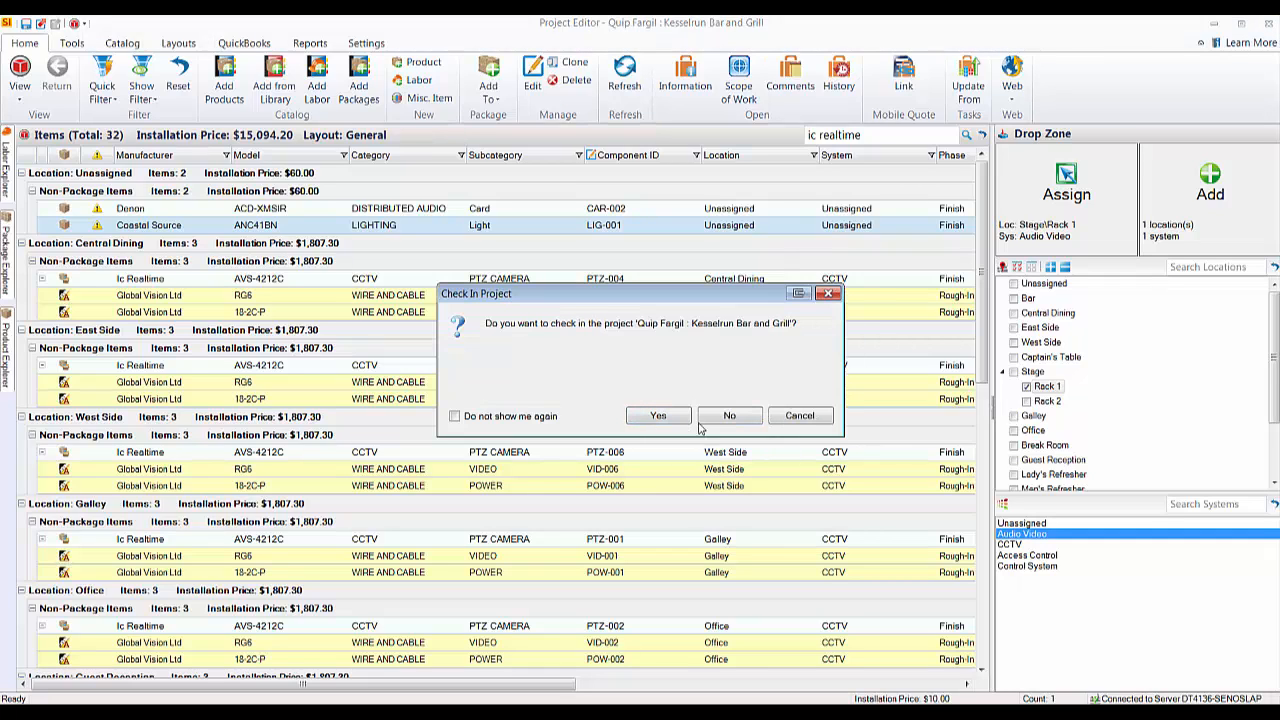
pyautogui.click(655, 420)
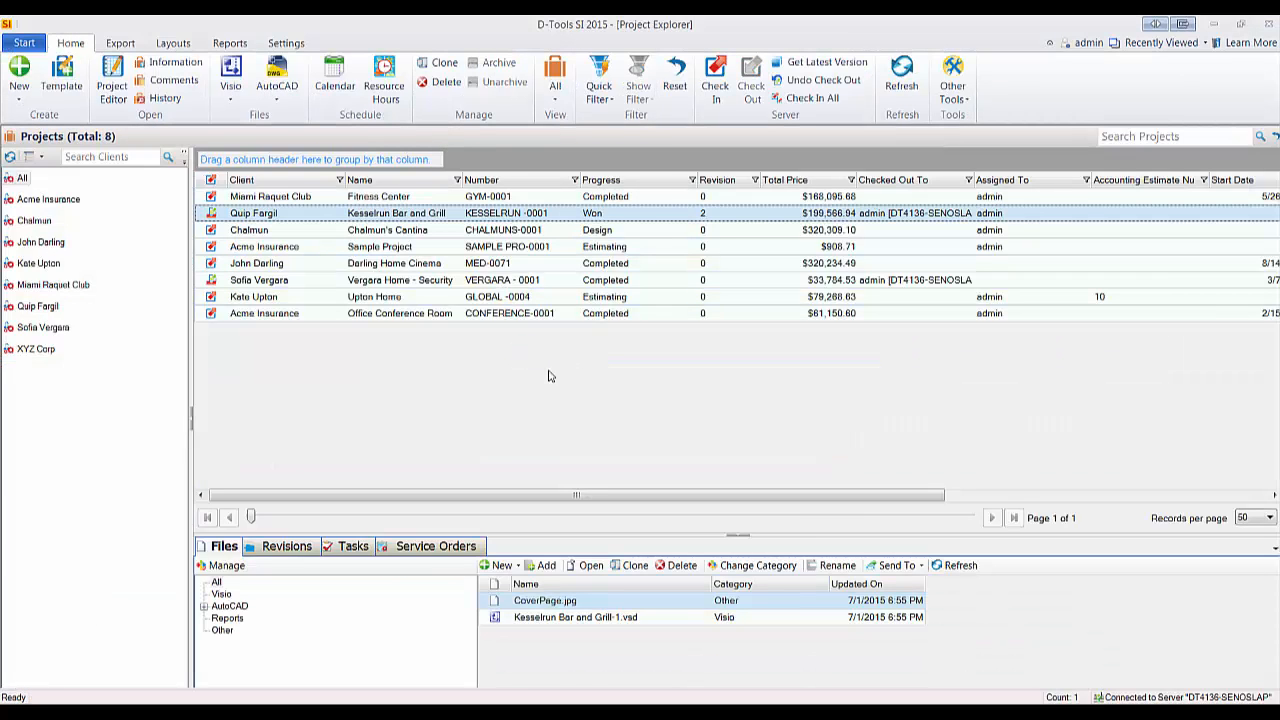
# - Switch to the Kesselrun Bar and Grill-1.vsd drawing in Visio and show the D-Tools add-in commands
pyautogui.click(351, 713)
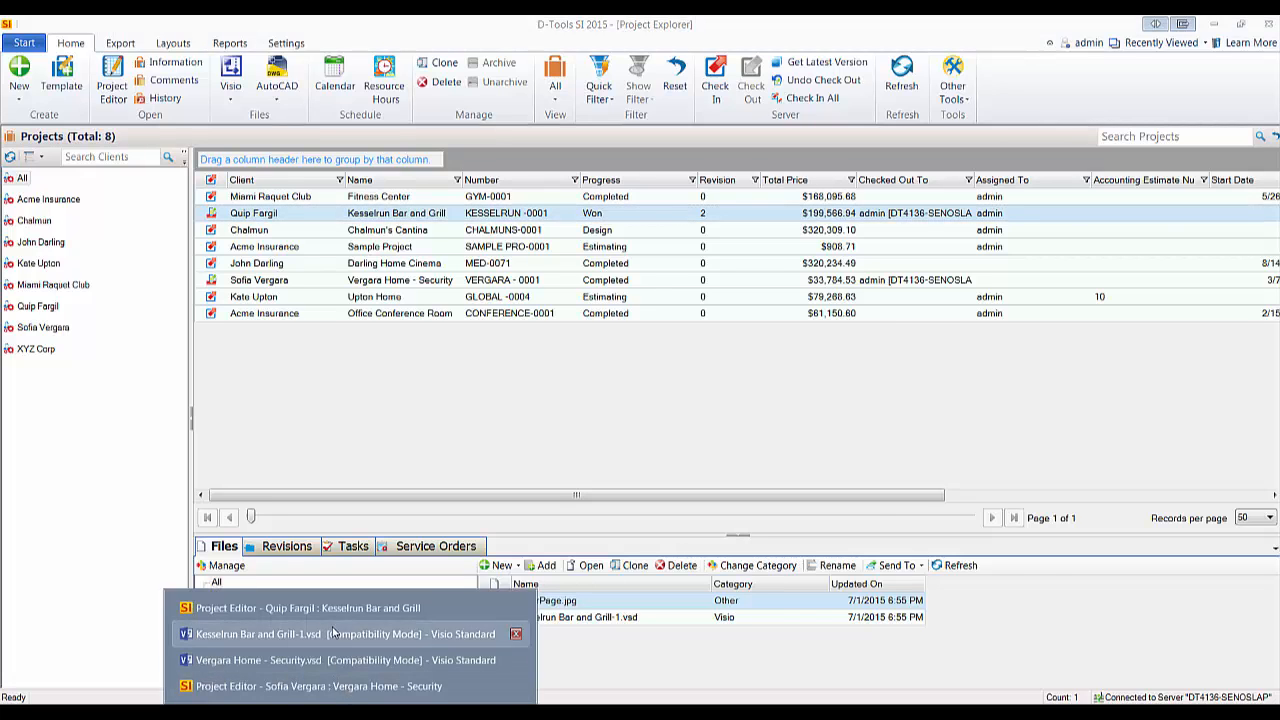
pyautogui.click(342, 634)
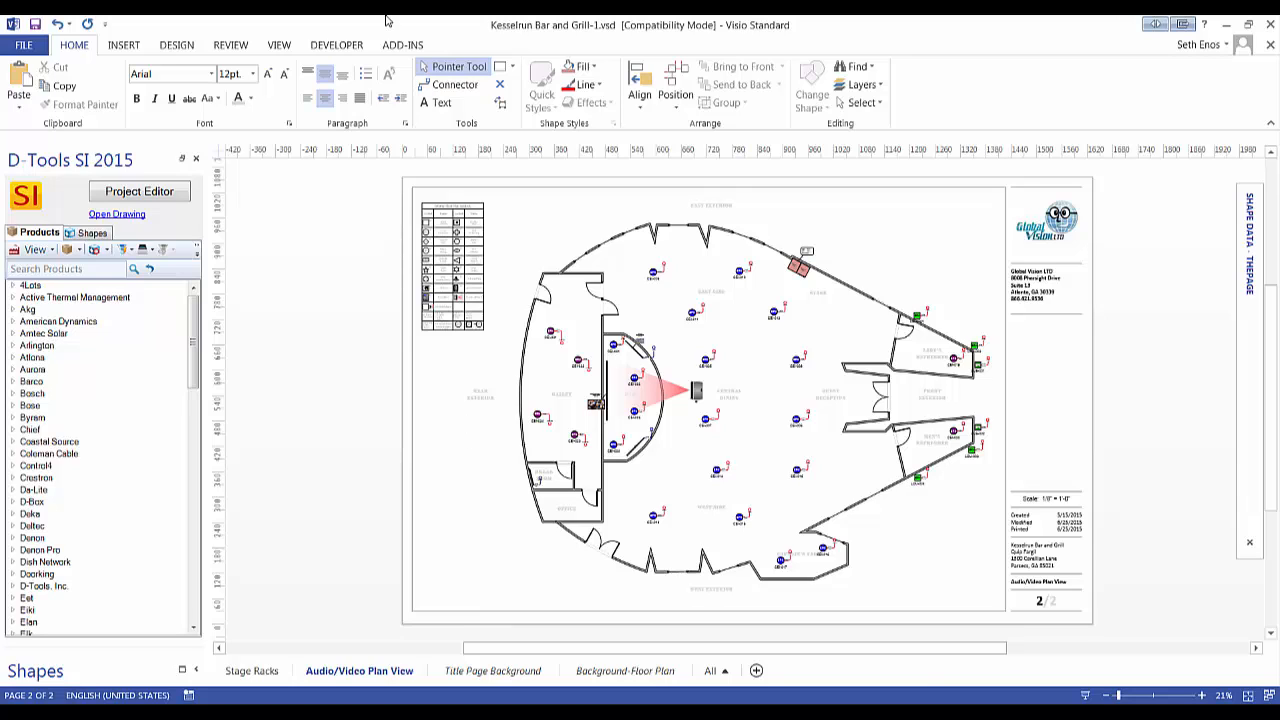
pyautogui.click(403, 46)
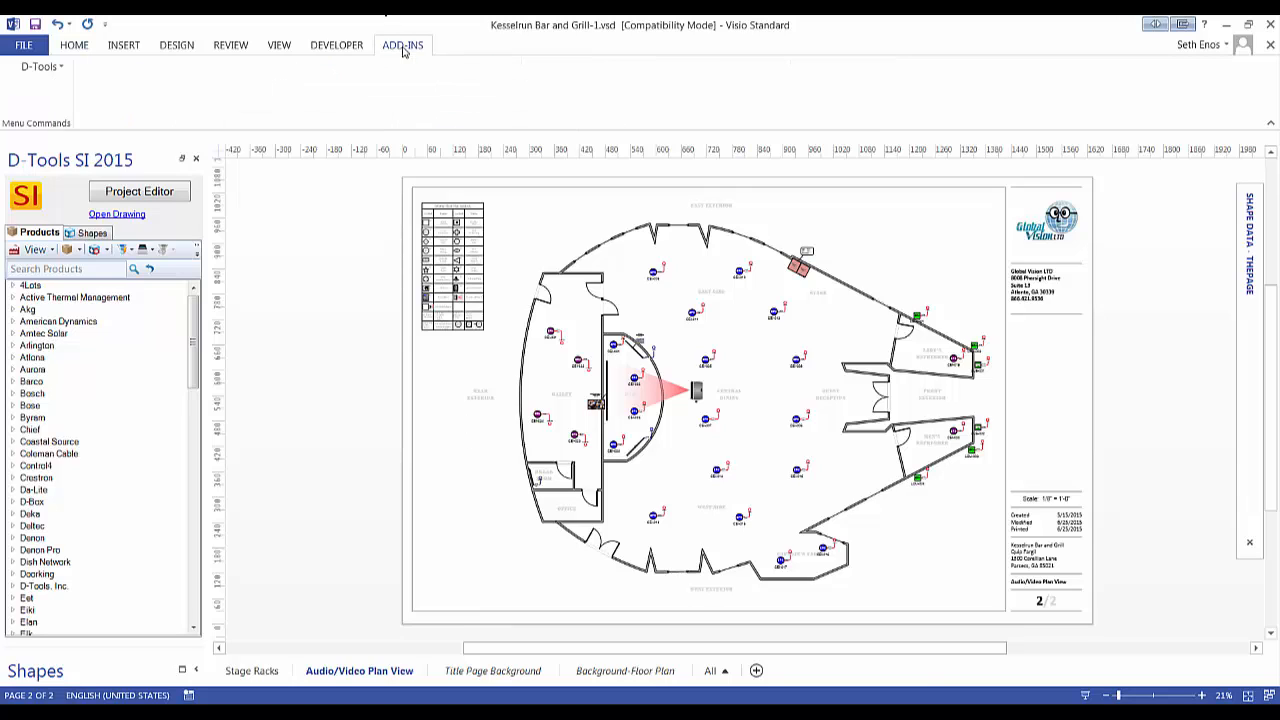
pyautogui.click(42, 68)
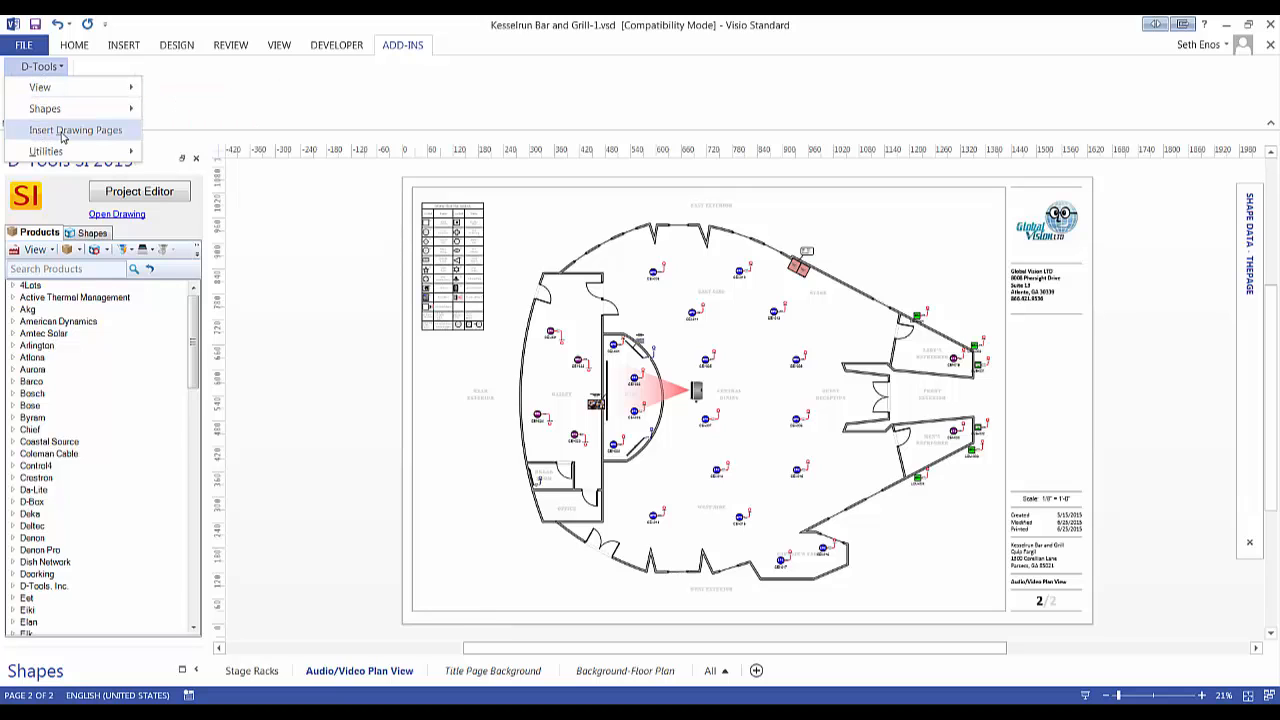
pyautogui.rightClick(484, 437)
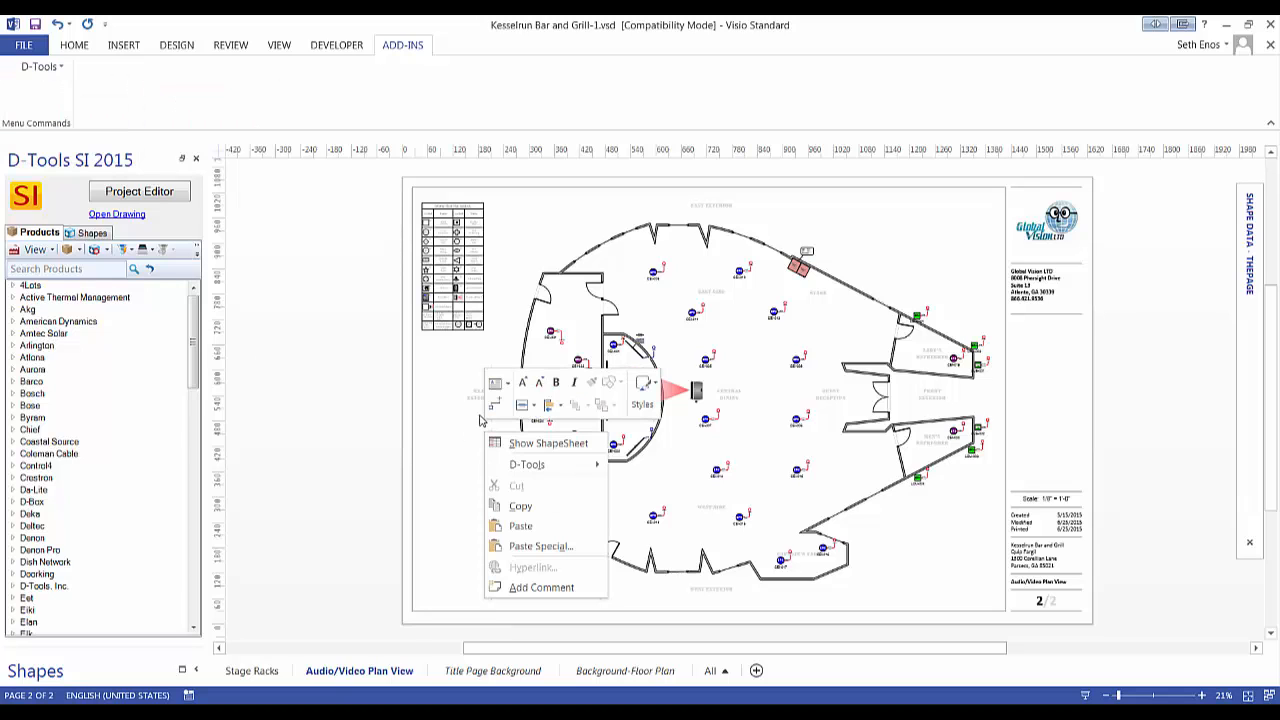
pyautogui.moveTo(566, 466)
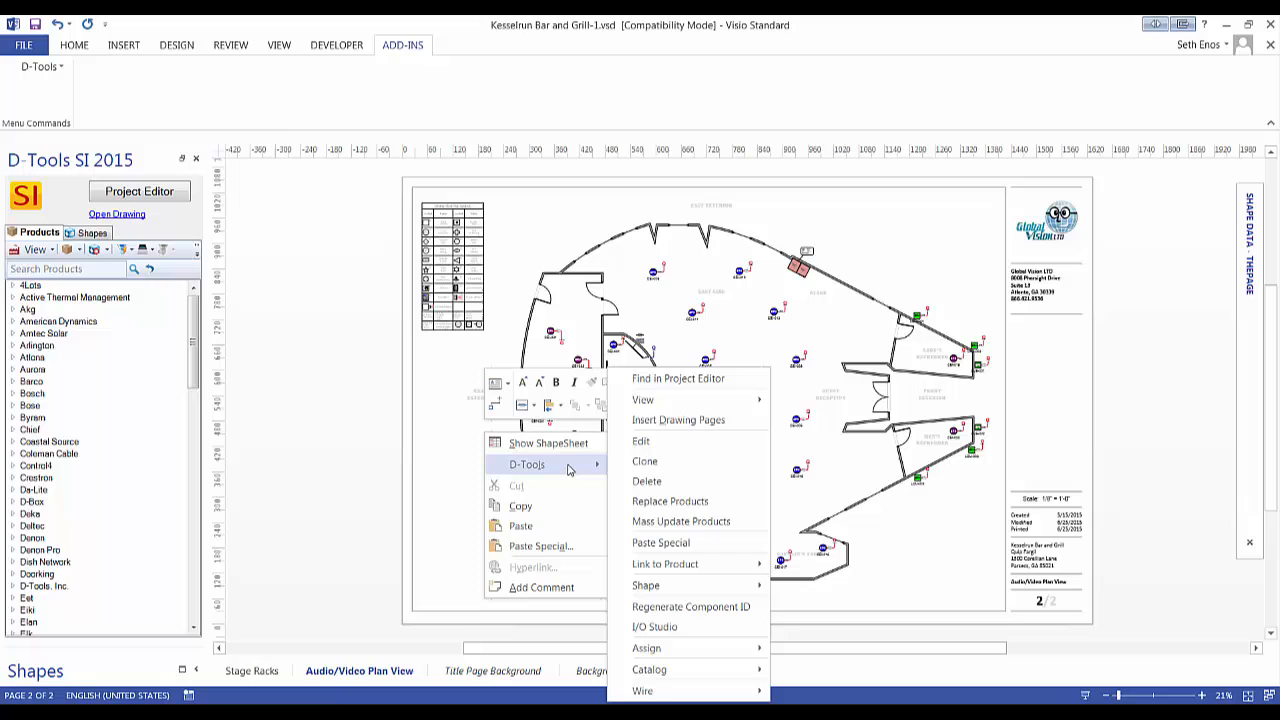
pyautogui.click(739, 424)
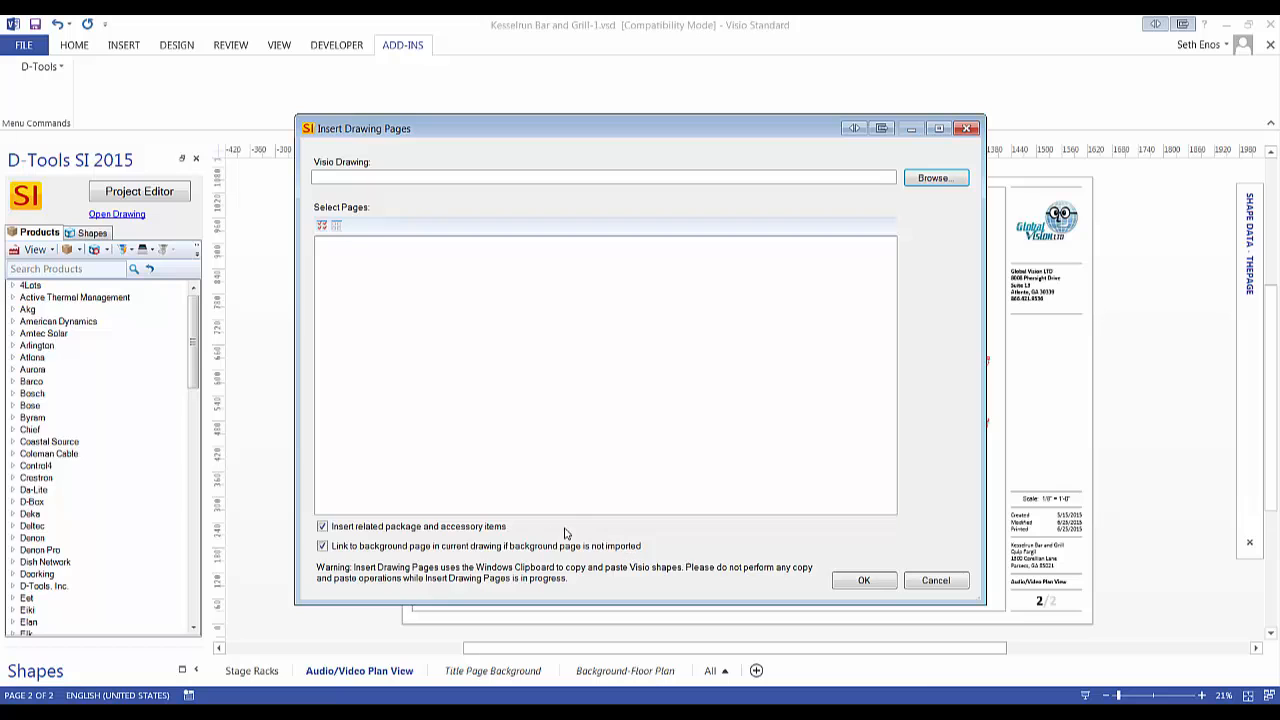
pyautogui.click(936, 581)
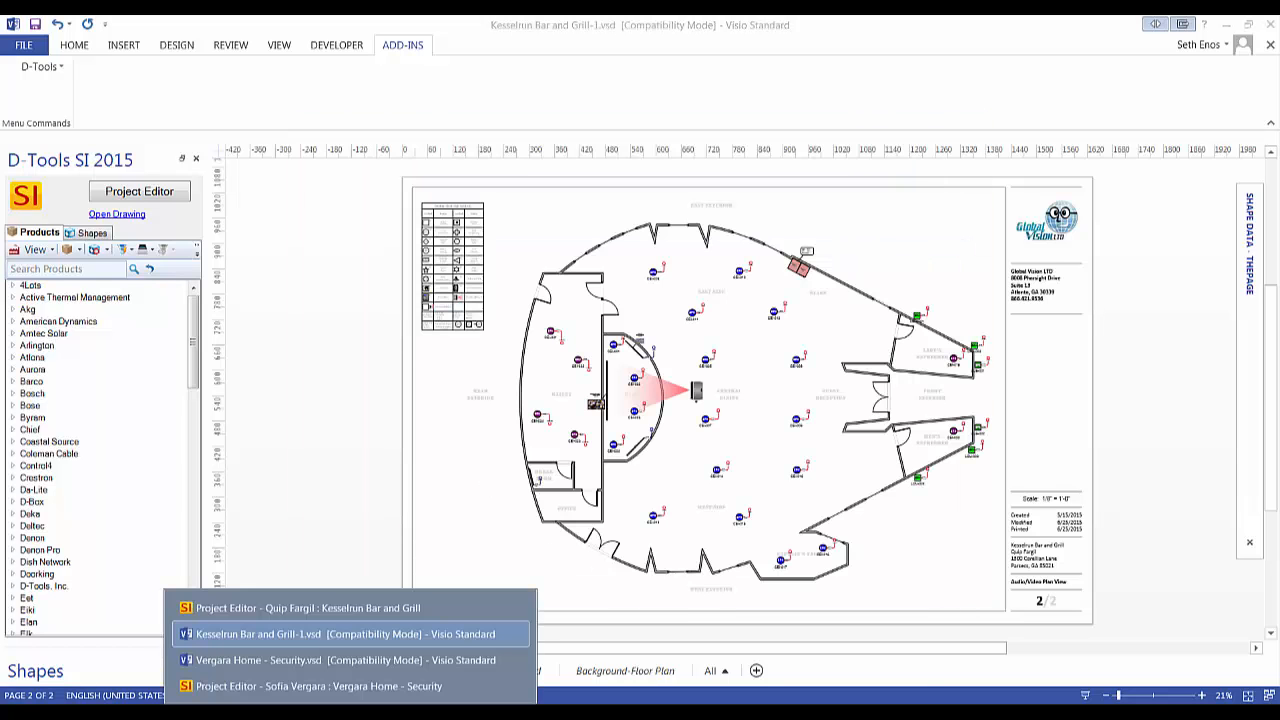
# - Start Insert Drawing Pages in Kesselrun Bar and Grill-1.vsd and choose Vergara Home - Security.vsd as the source drawing
pyautogui.click(348, 662)
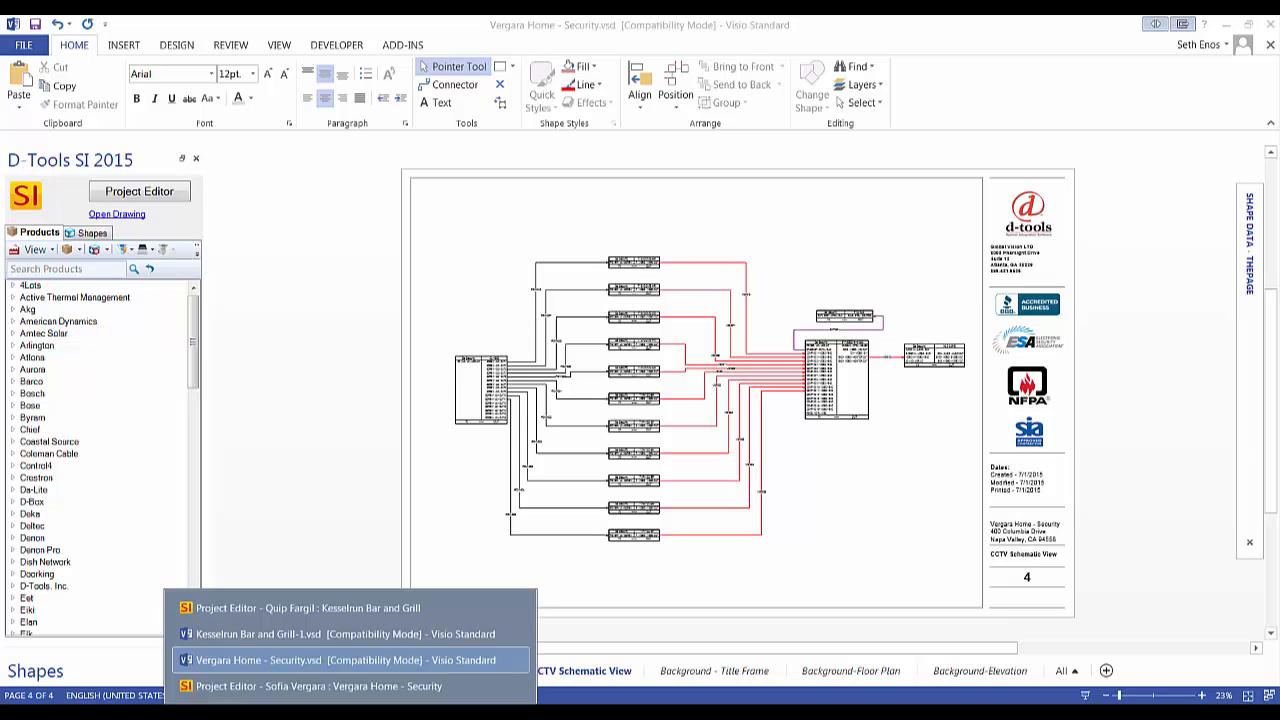
pyautogui.click(515, 633)
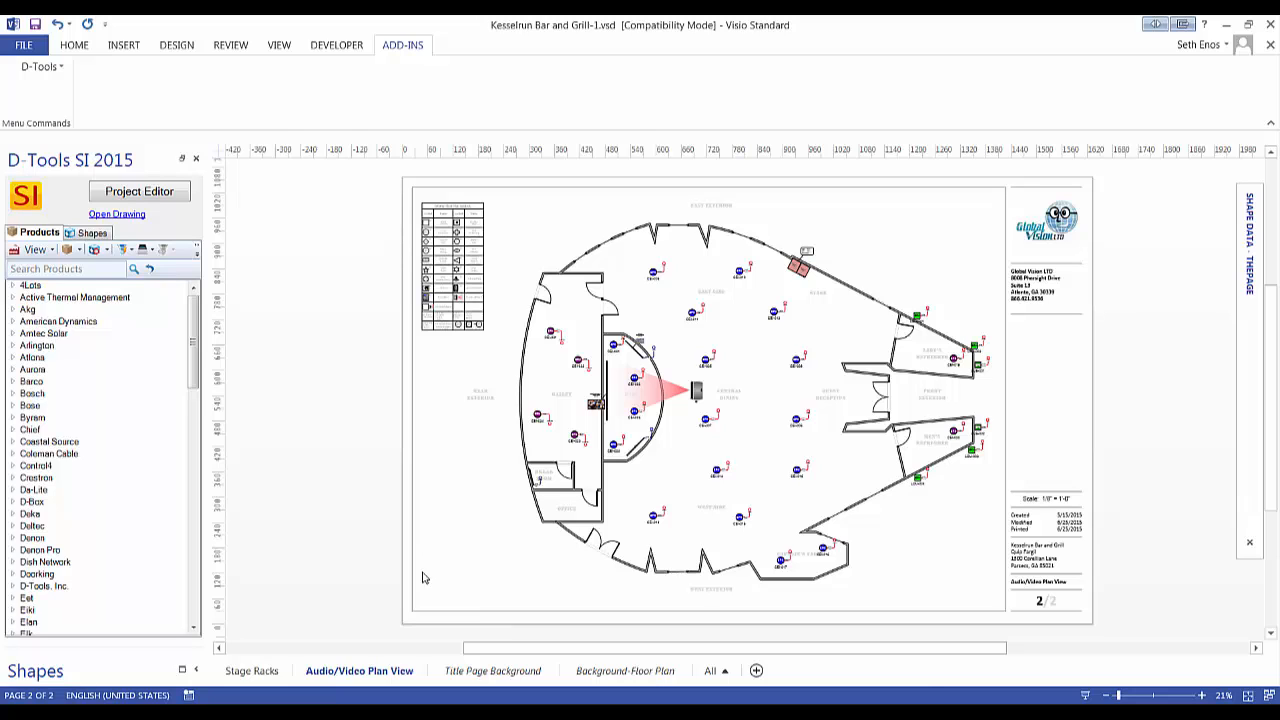
pyautogui.rightClick(465, 445)
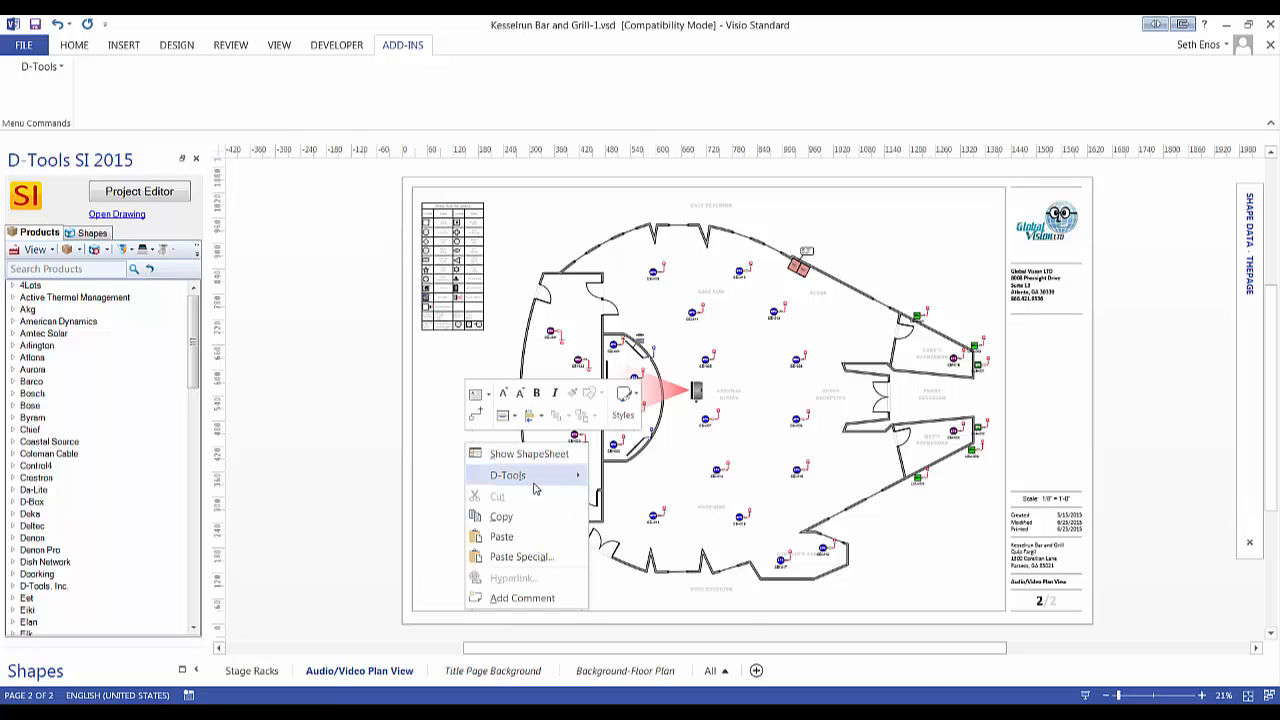
pyautogui.moveTo(536, 489)
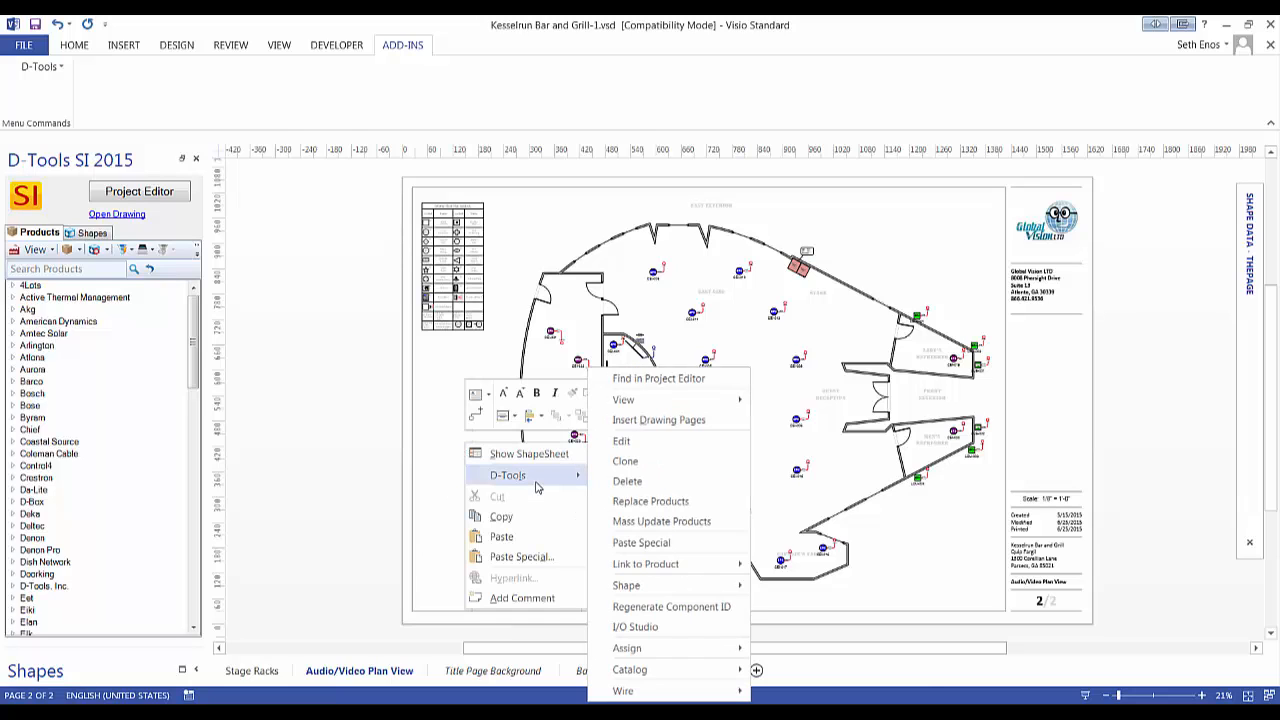
pyautogui.click(689, 424)
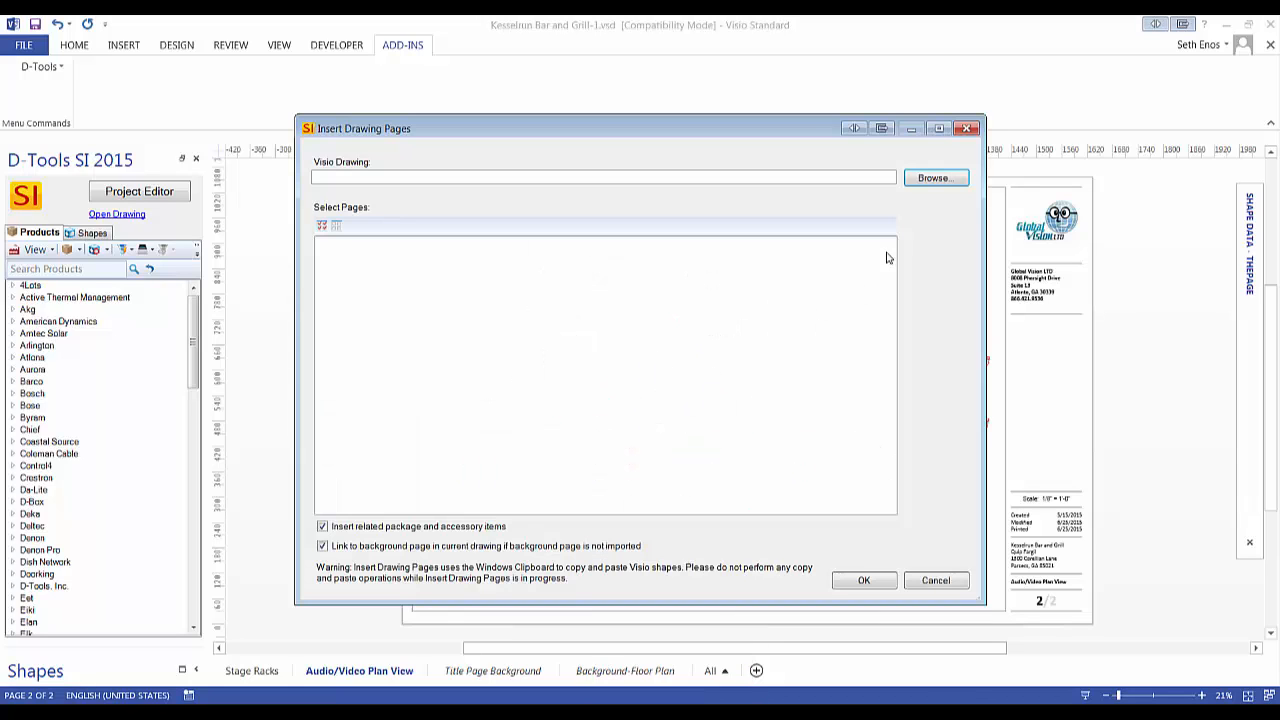
pyautogui.click(936, 179)
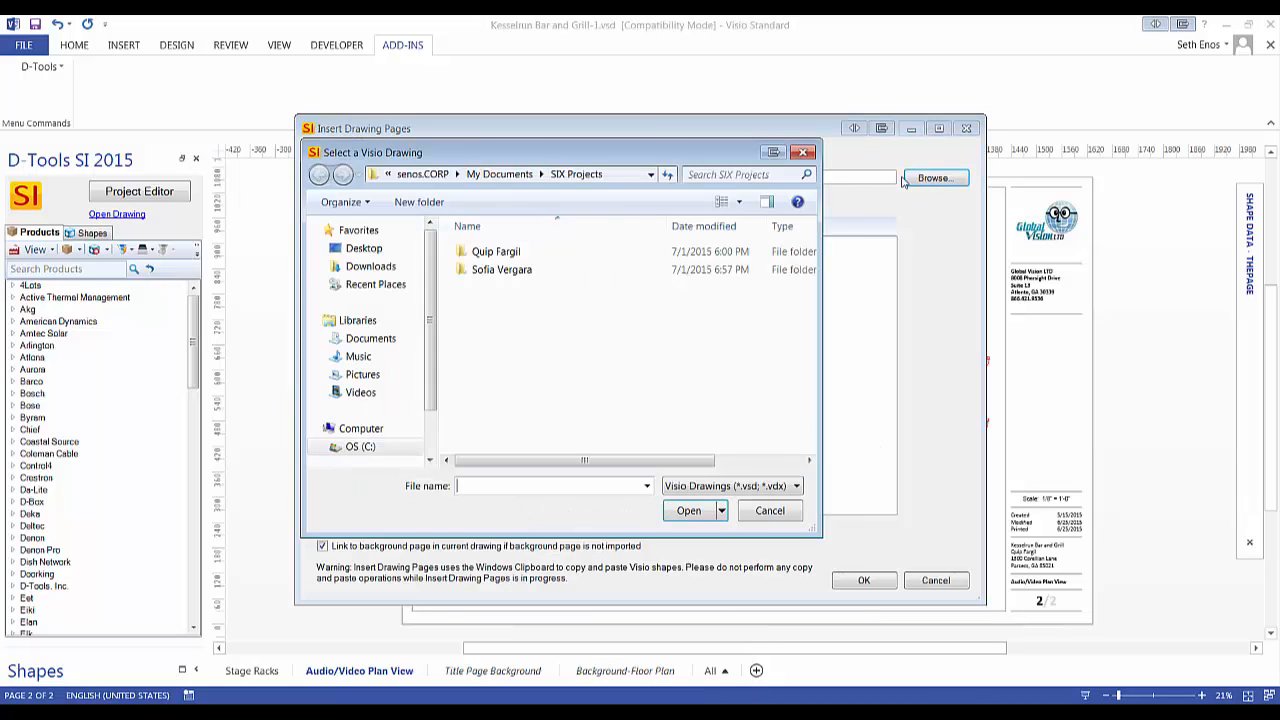
pyautogui.doubleClick(494, 270)
pyautogui.doubleClick(505, 255)
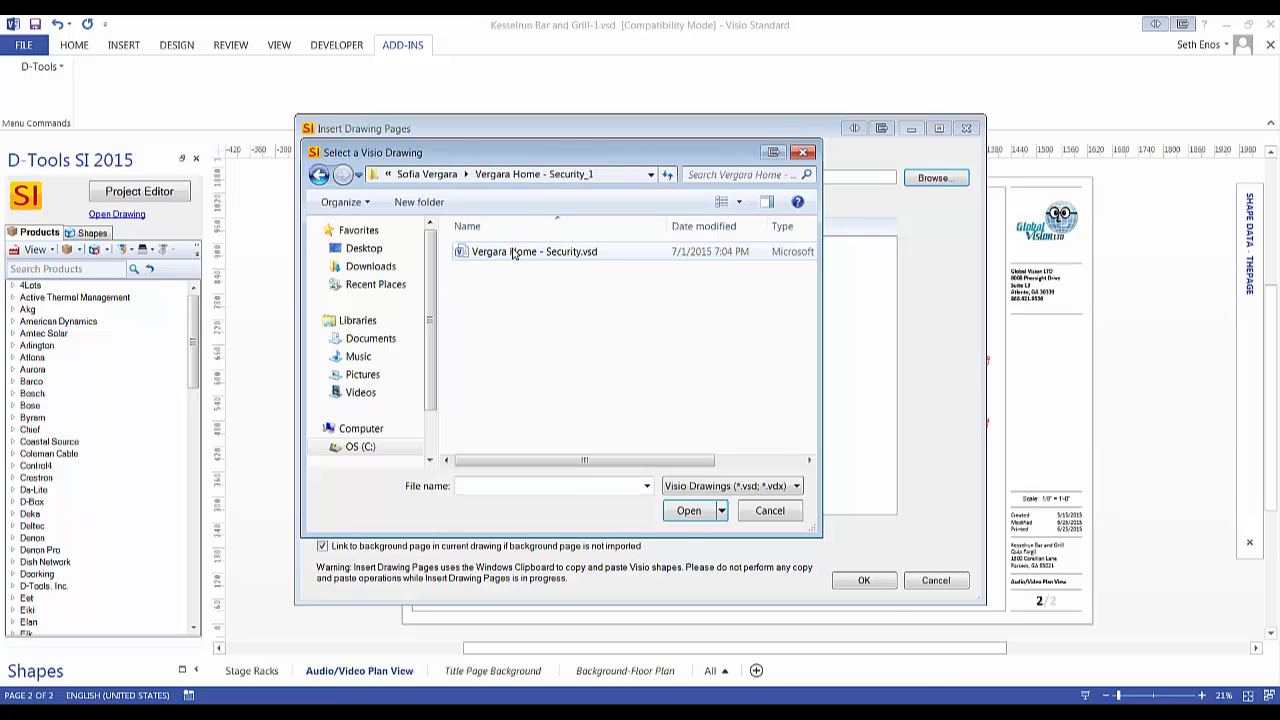
pyautogui.click(516, 256)
pyautogui.click(688, 511)
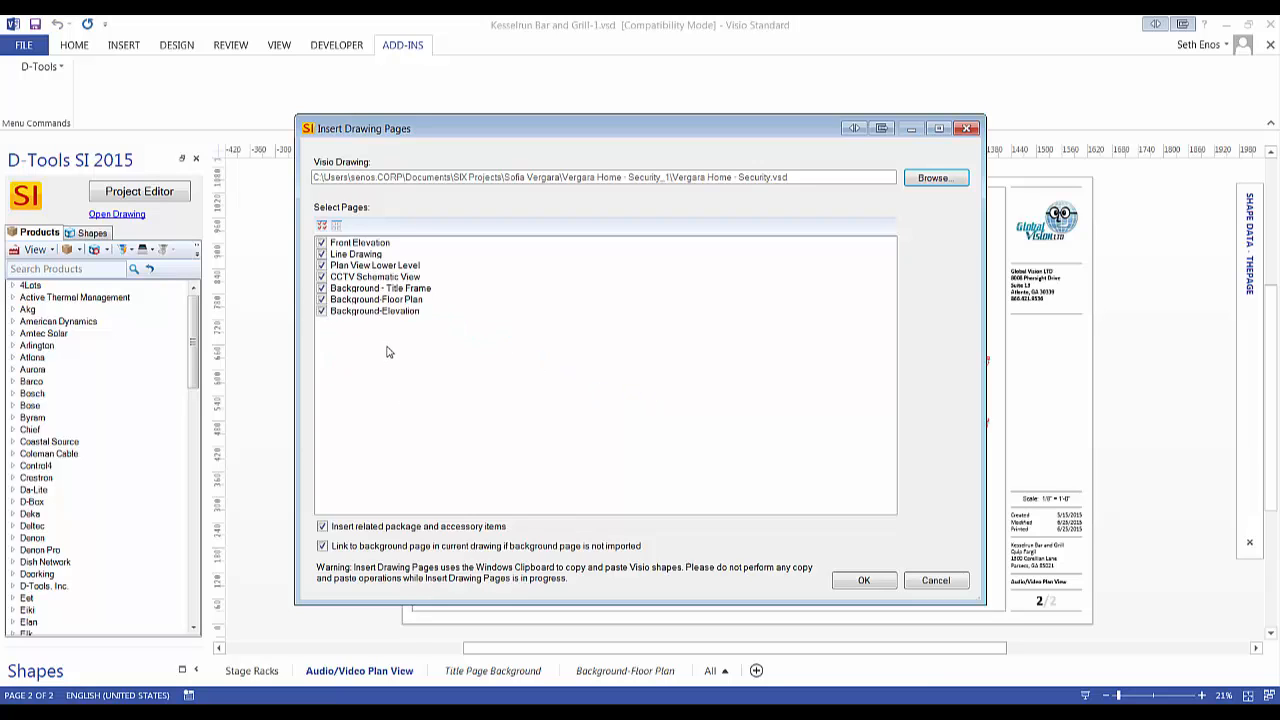
# - Select only the CCTV Schematic View and Background - Title Frame pages and insert them into the drawing
pyautogui.click(336, 225)
pyautogui.click(331, 279)
pyautogui.click(322, 277)
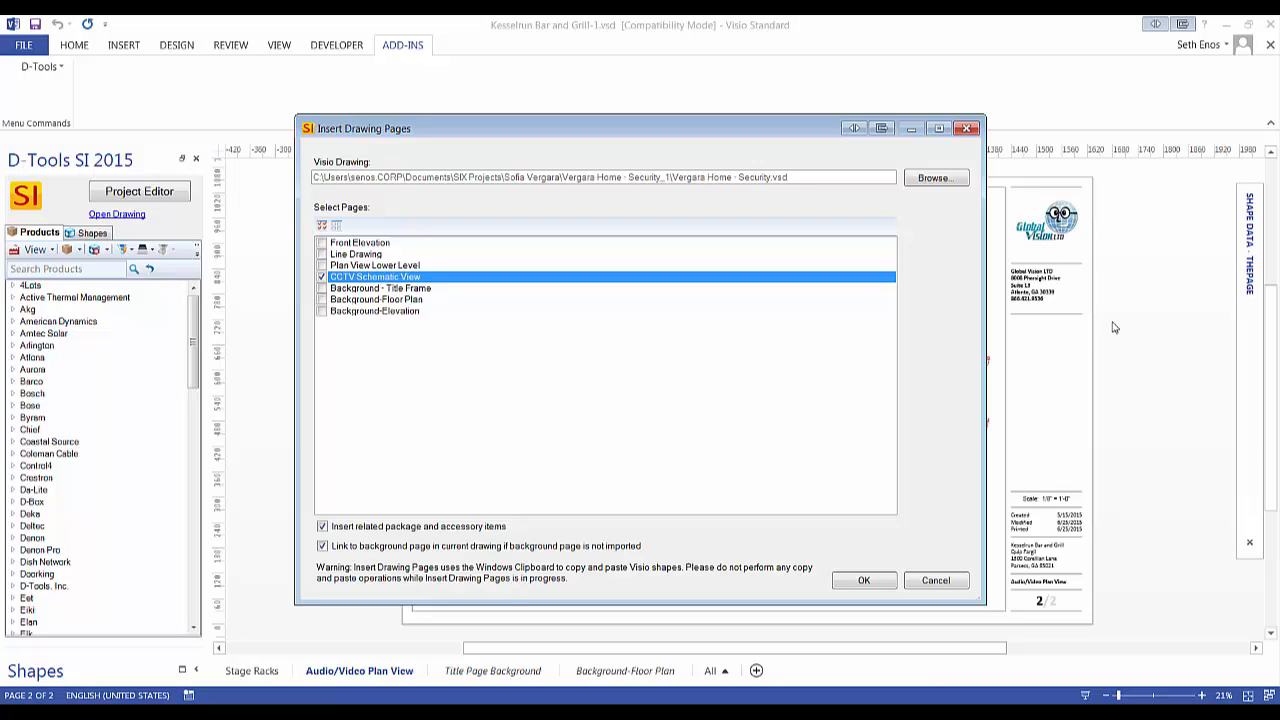
pyautogui.click(322, 289)
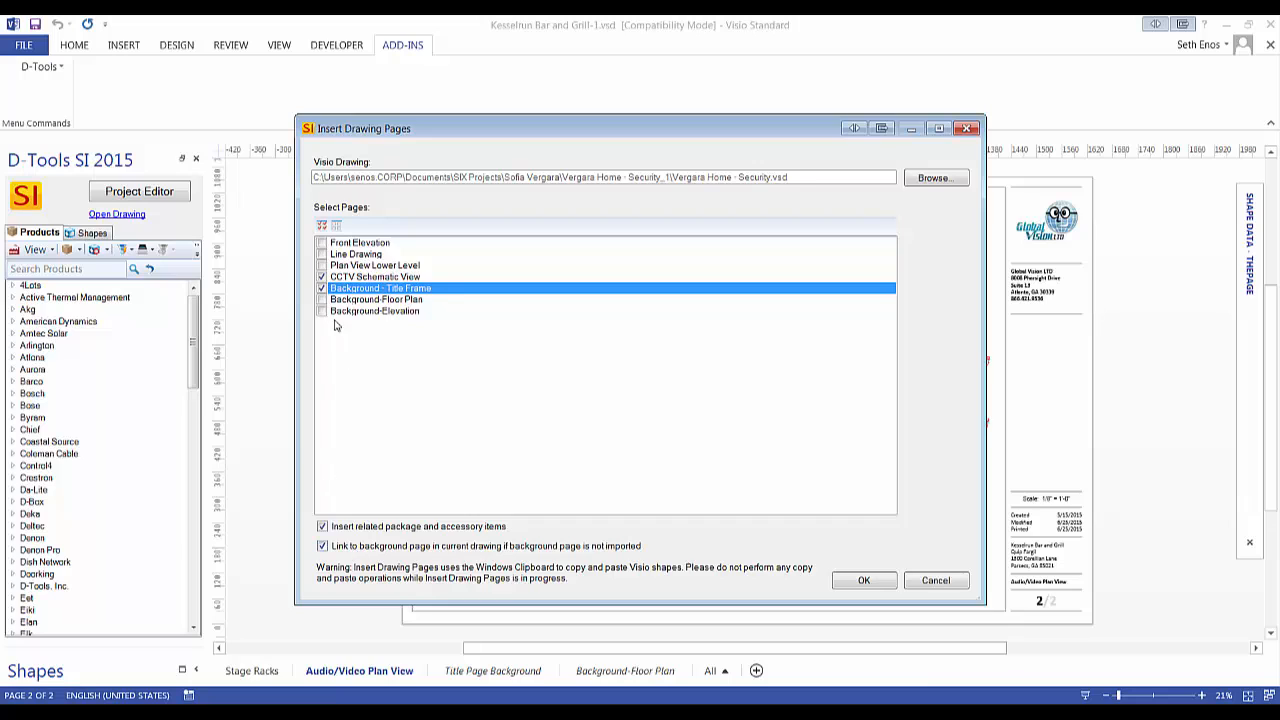
pyautogui.click(866, 582)
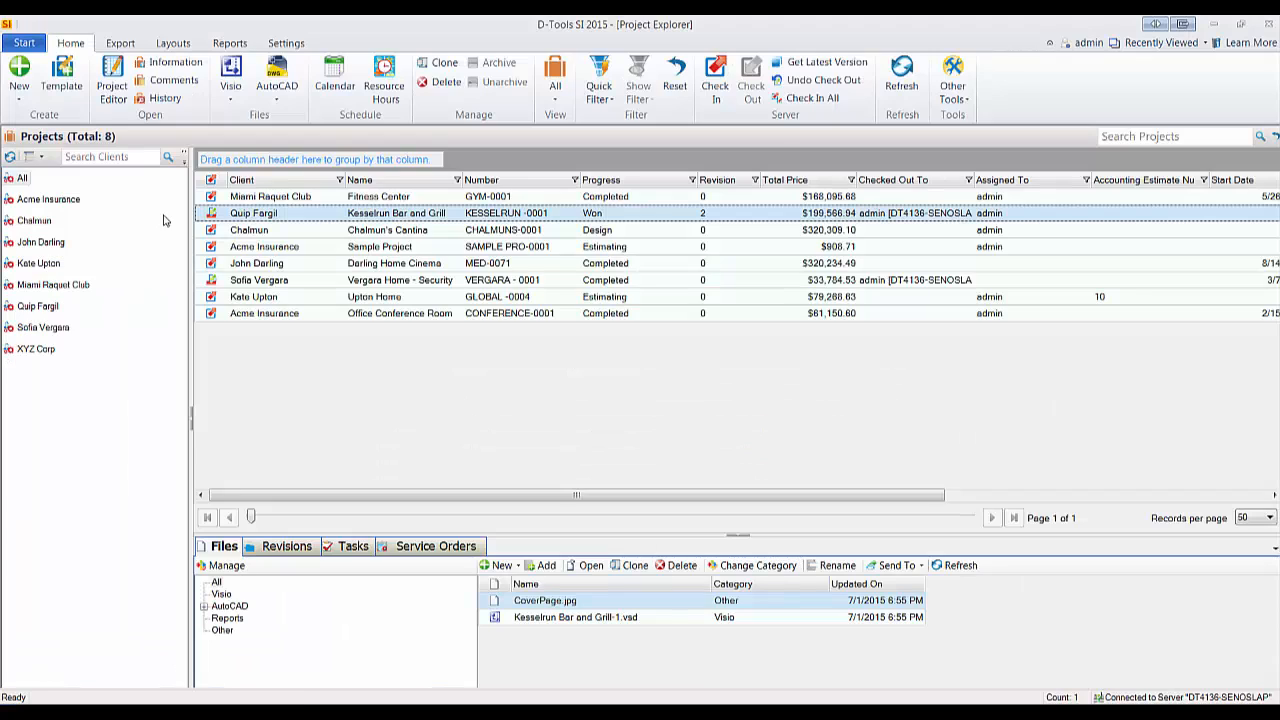
# - Open the D-Tools SI home page from the Project Explorer, and switch to the Kesselrun Bar and Grill Project Editor
pyautogui.click(24, 43)
pyautogui.click(58, 62)
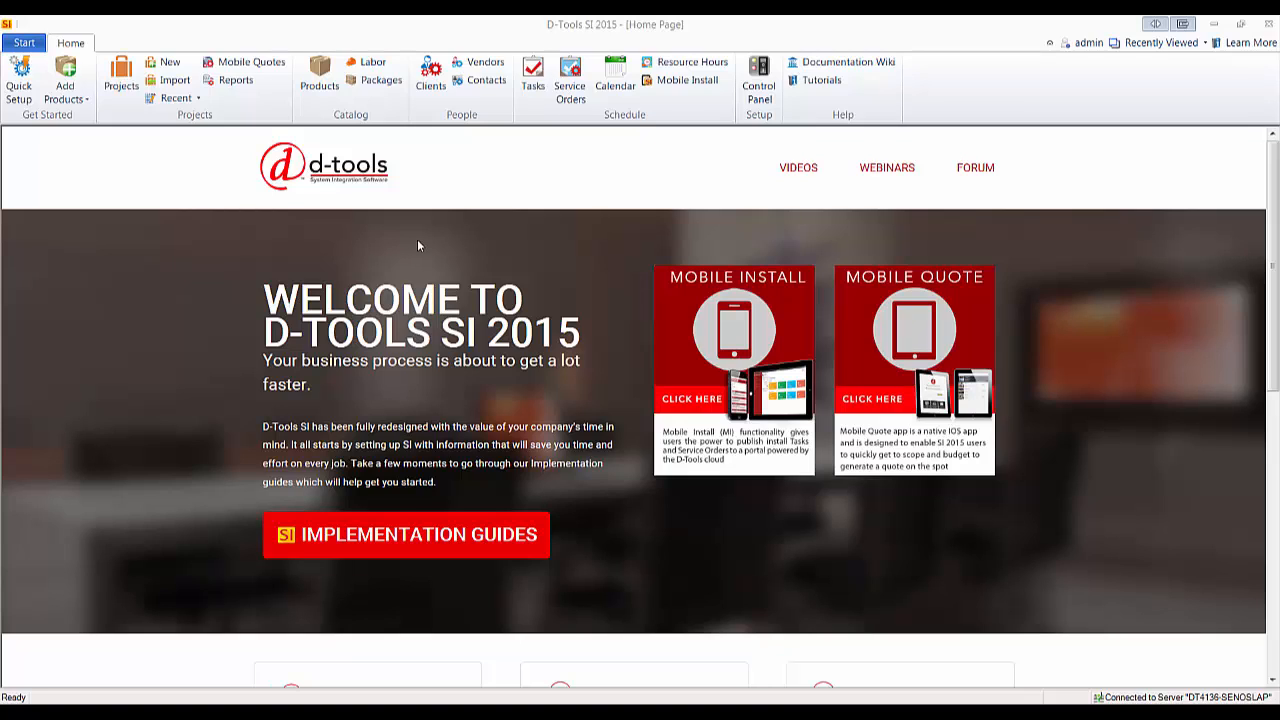
pyautogui.moveTo(316, 704)
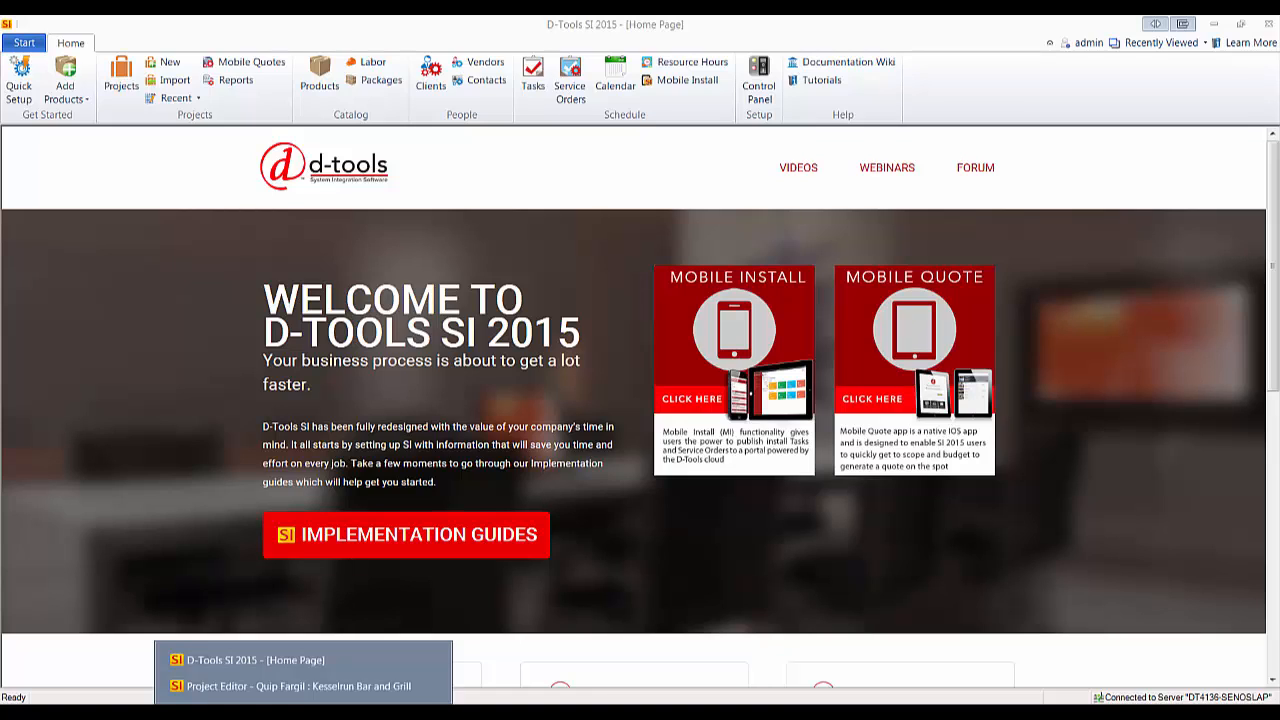
pyautogui.click(290, 686)
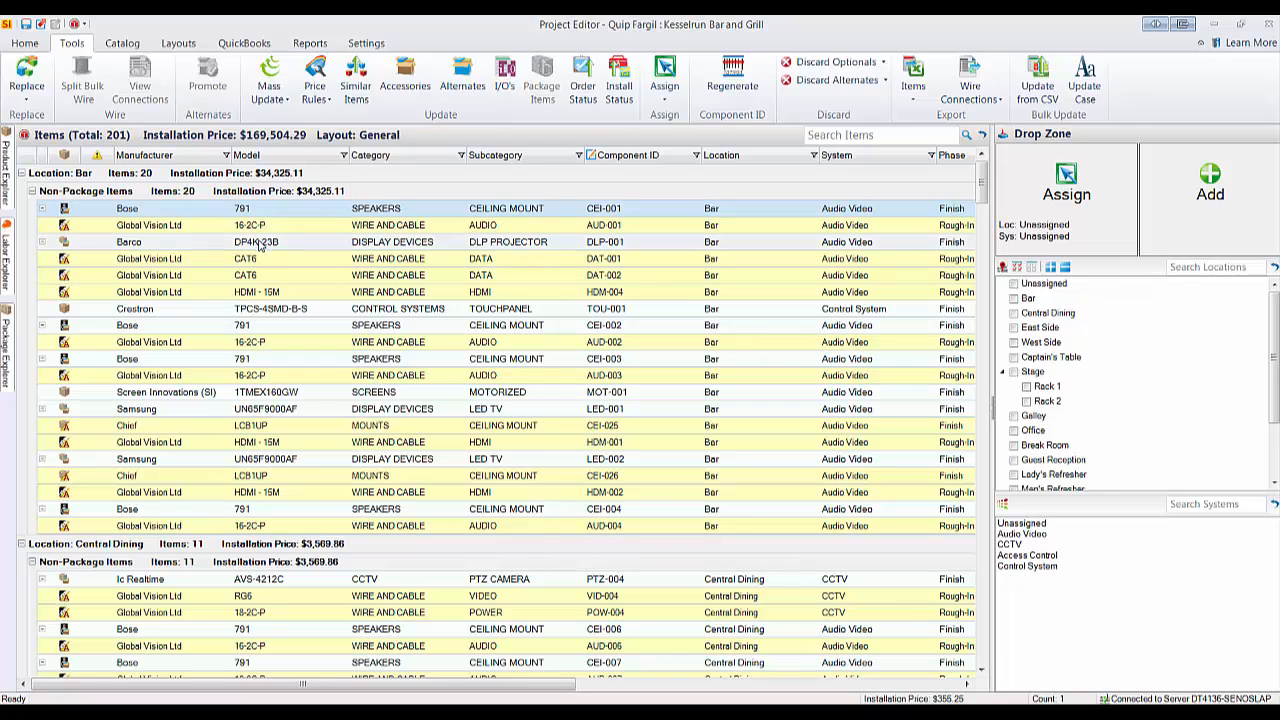
# - Add the Sim2 C3X LUMIS as an alternate for the Barco DP4K-23B projector in the Bar and save the product
pyautogui.doubleClick(310, 244)
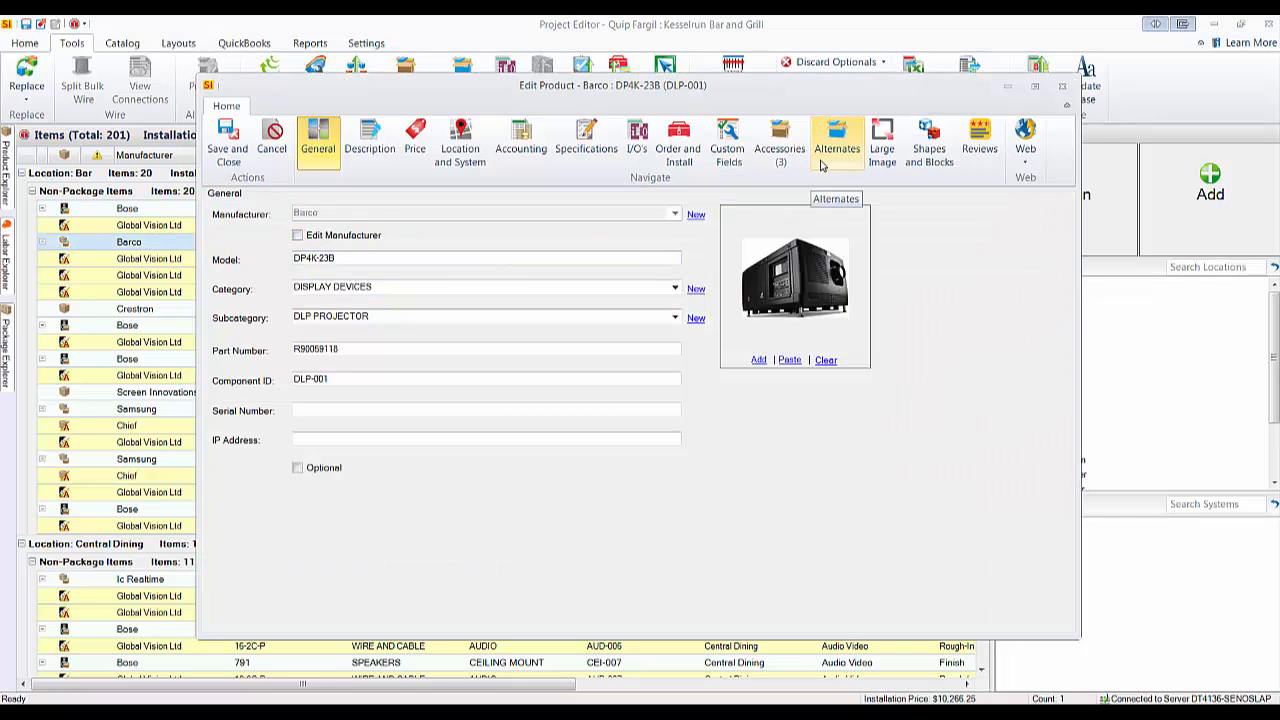
pyautogui.click(820, 165)
pyautogui.click(245, 211)
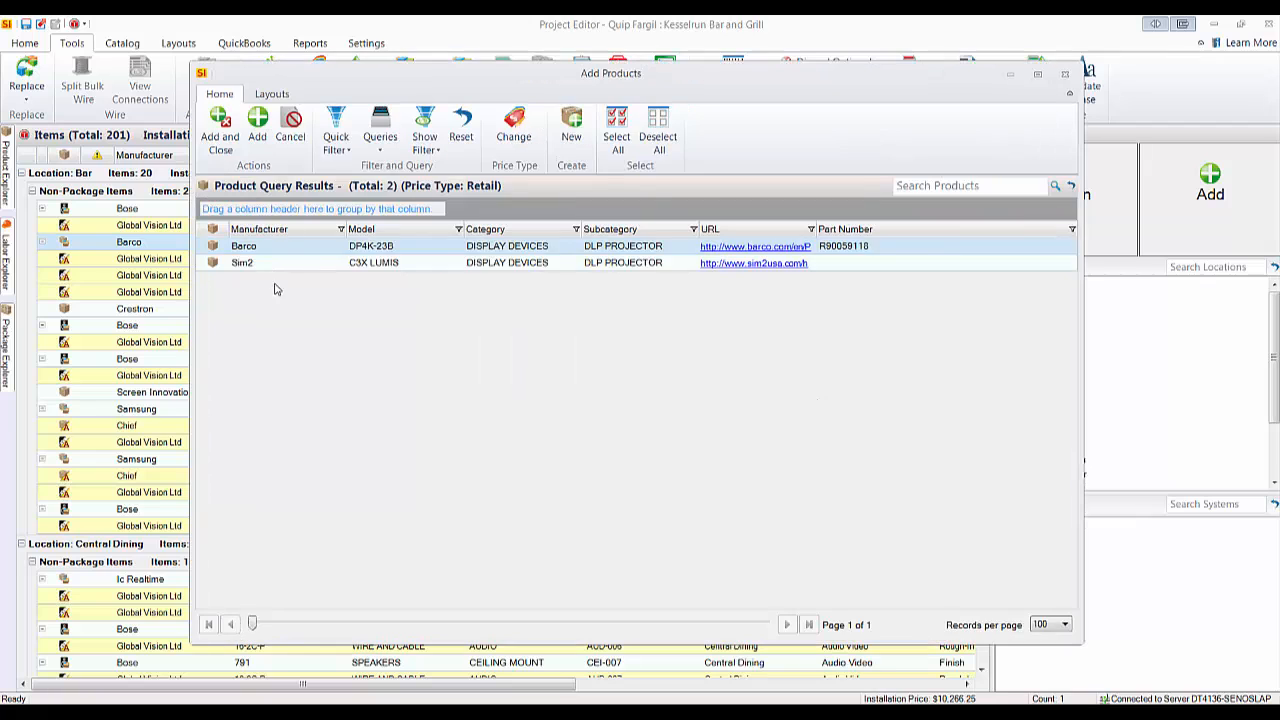
pyautogui.click(243, 262)
pyautogui.click(220, 135)
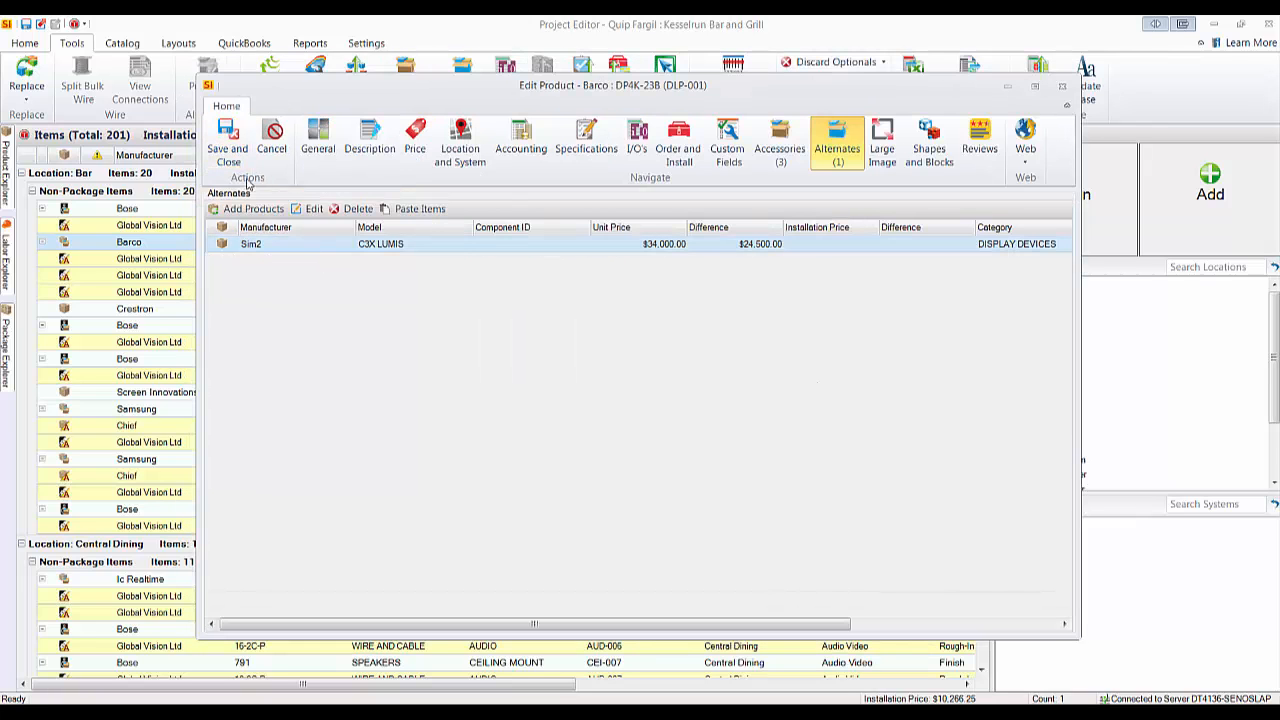
pyautogui.click(228, 150)
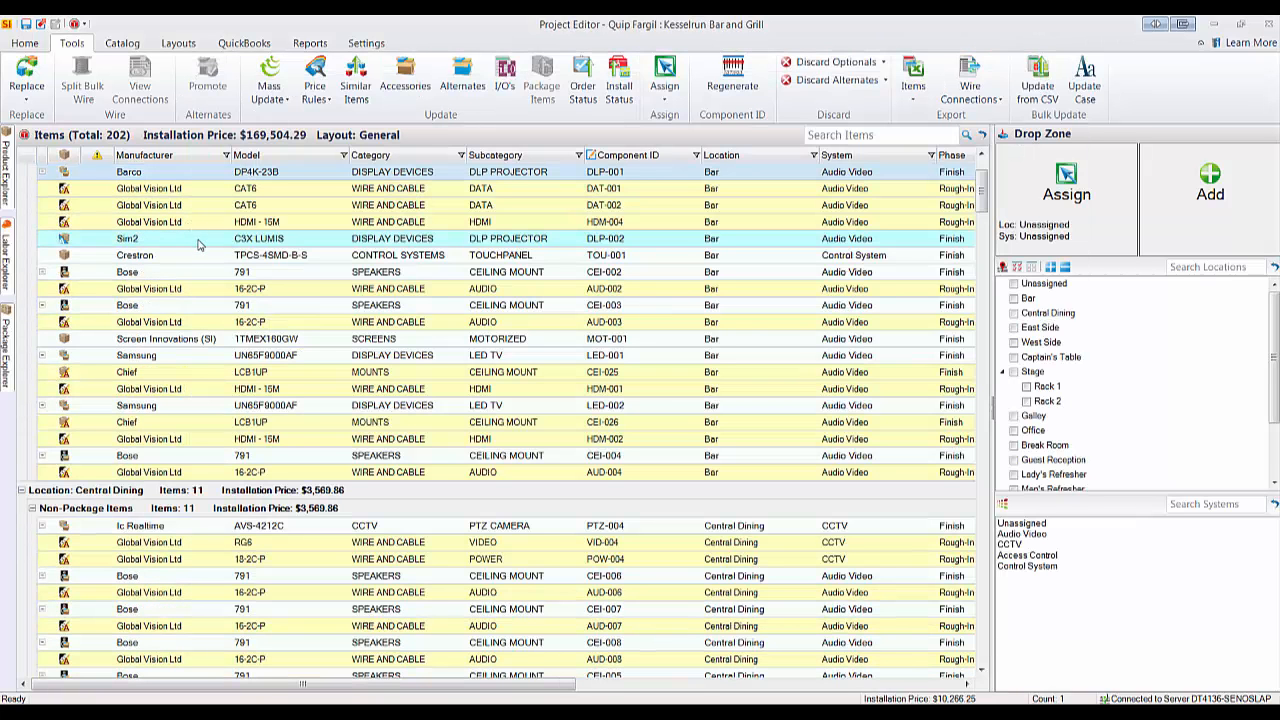
# - Run the Proposal With Images client report by location, review the Bar section's alternates and close the report
pyautogui.click(310, 43)
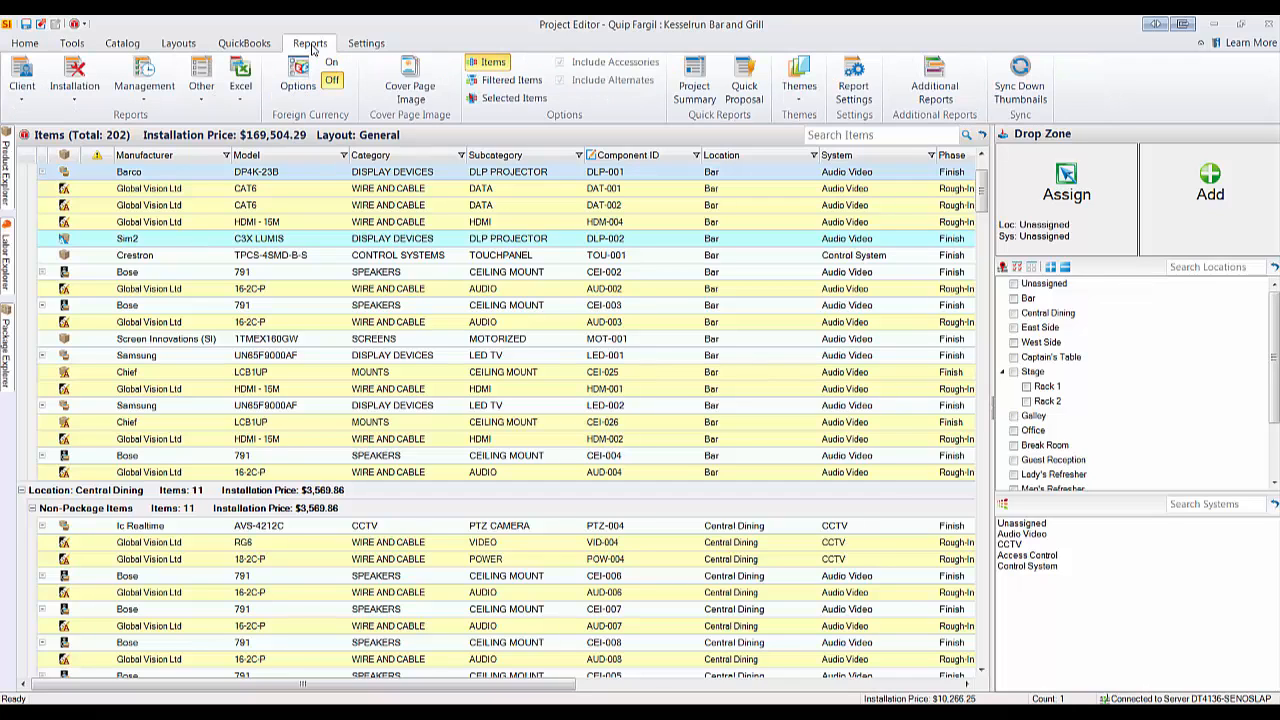
pyautogui.click(22, 100)
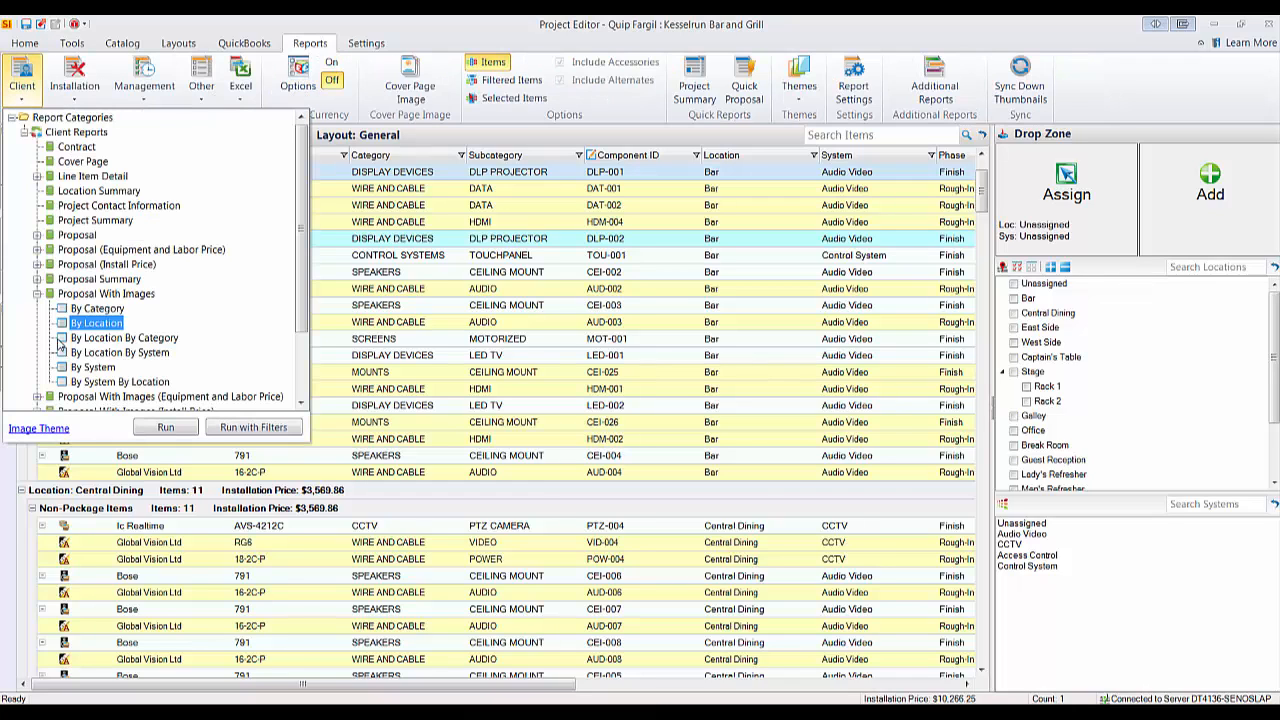
pyautogui.click(166, 430)
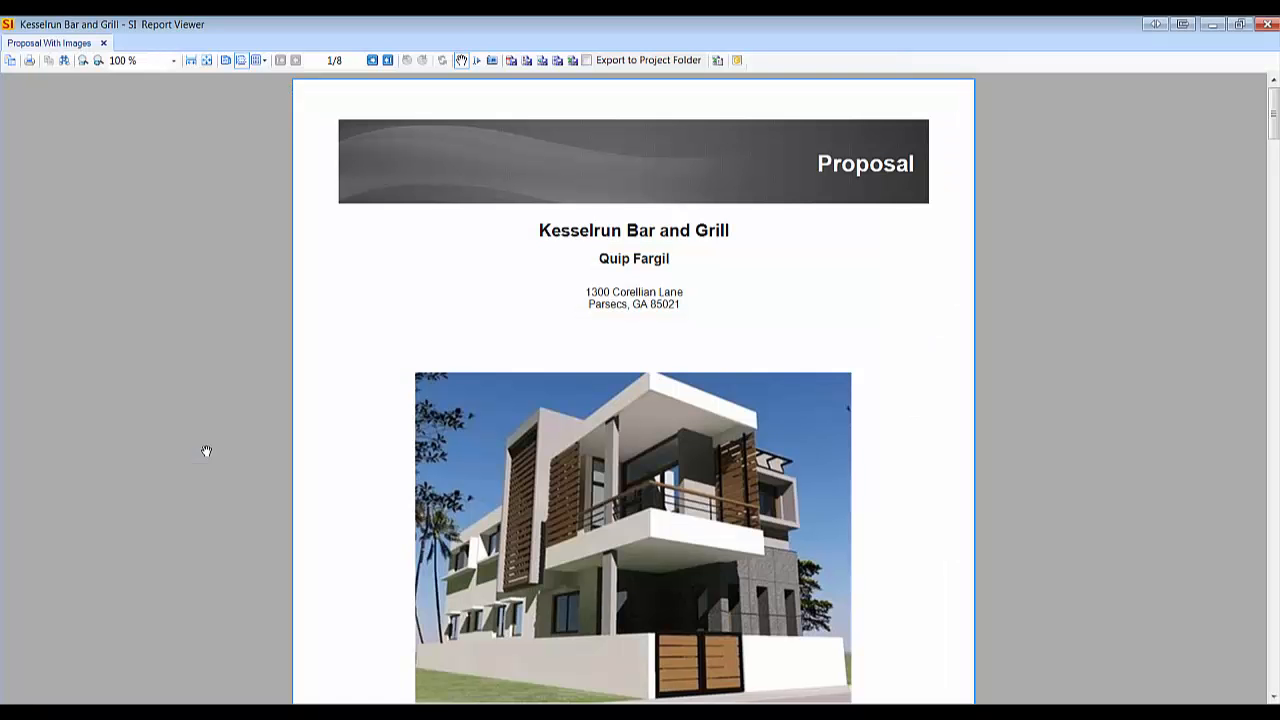
pyautogui.scroll(-6, 380, 329)
pyautogui.scroll(-3, 369, 333)
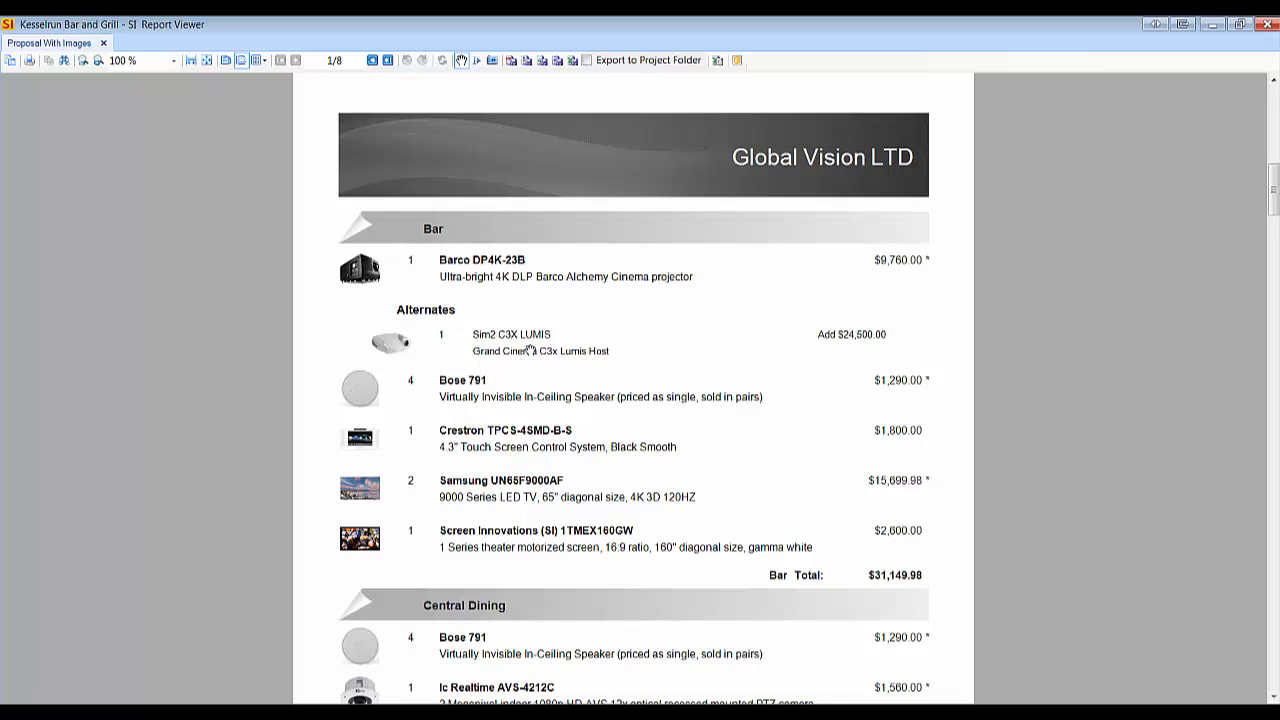
pyautogui.click(1267, 24)
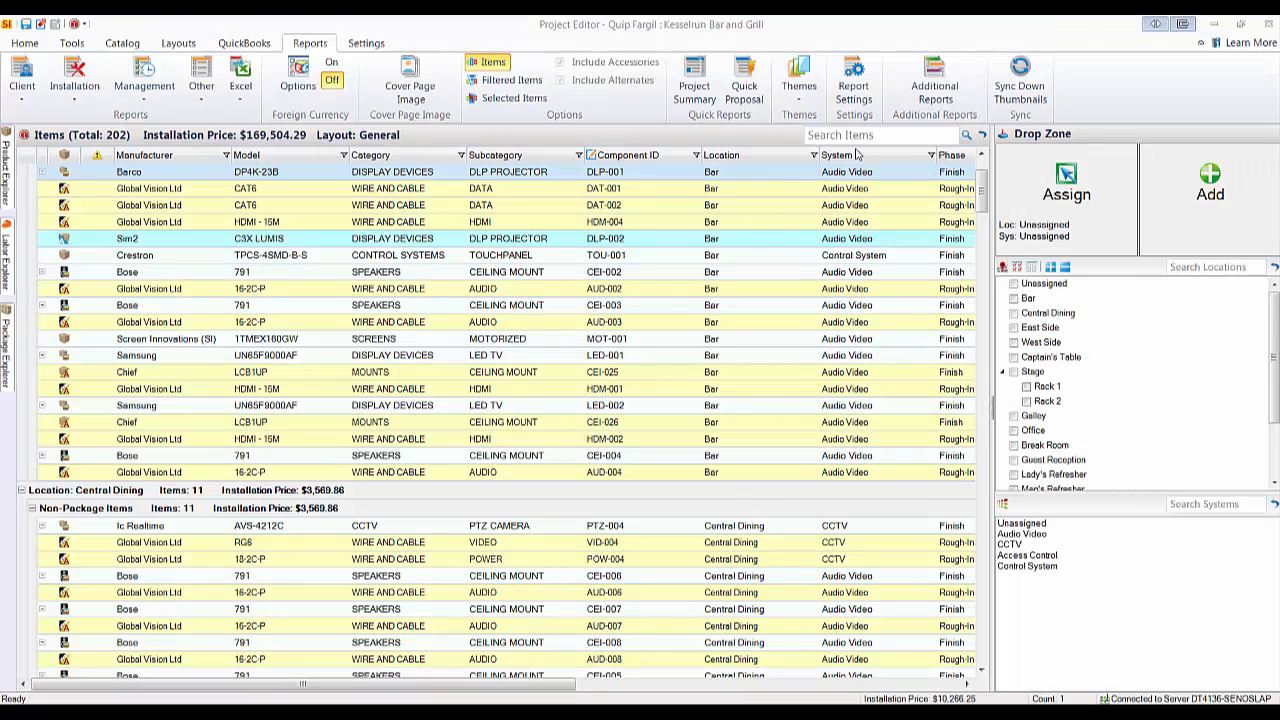
# - Examine the Optionals and Alternates options in the report settings, including Display alternate item quantity, and leave without saving
pyautogui.click(855, 92)
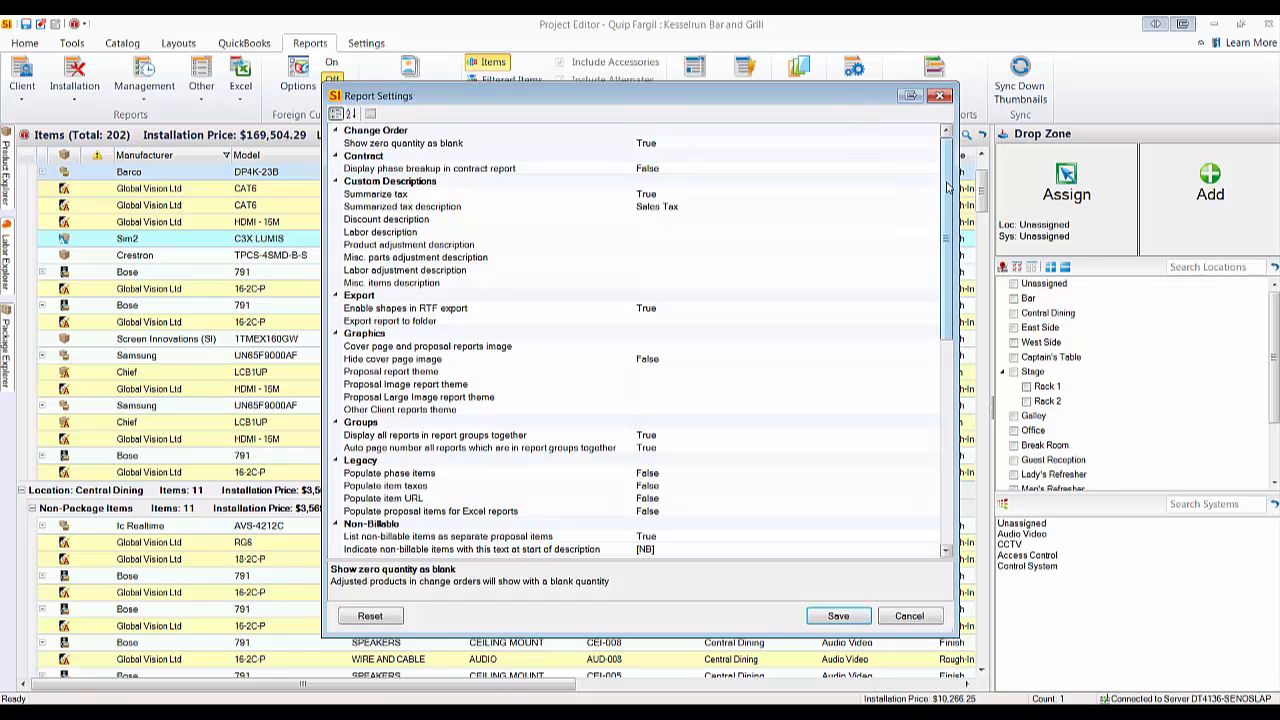
pyautogui.scroll(-5, 480, 358)
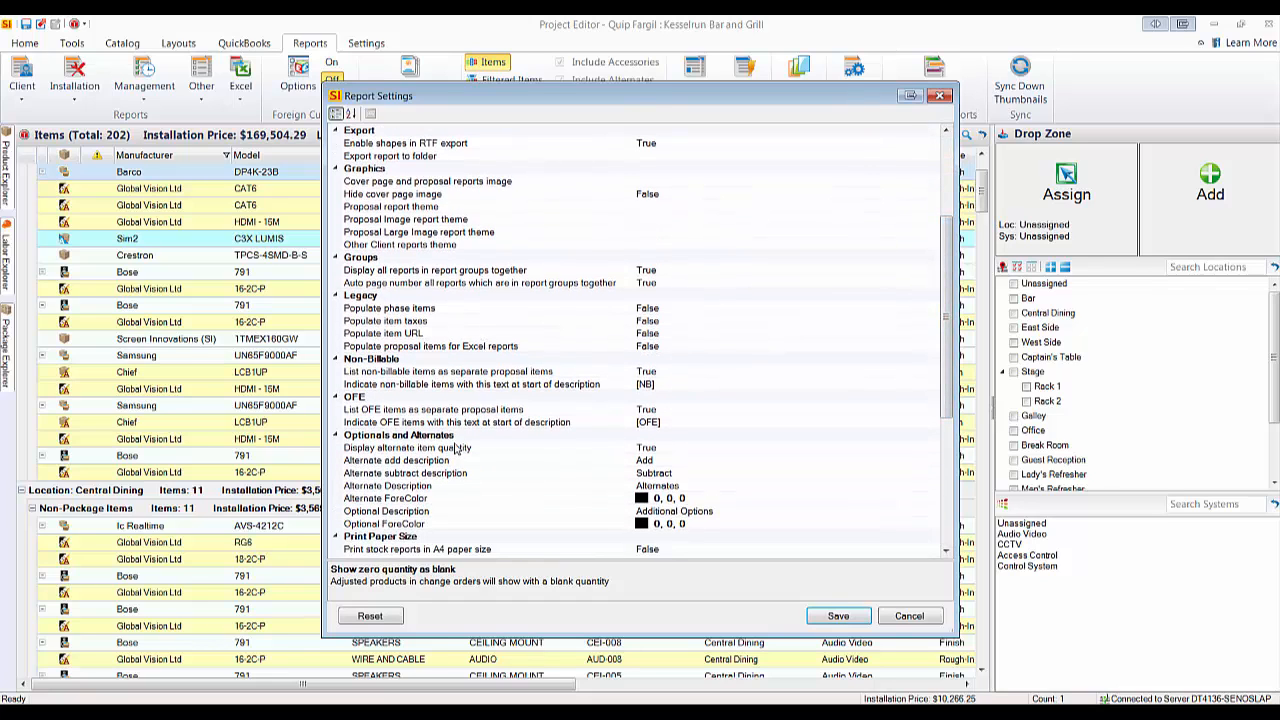
pyautogui.click(405, 450)
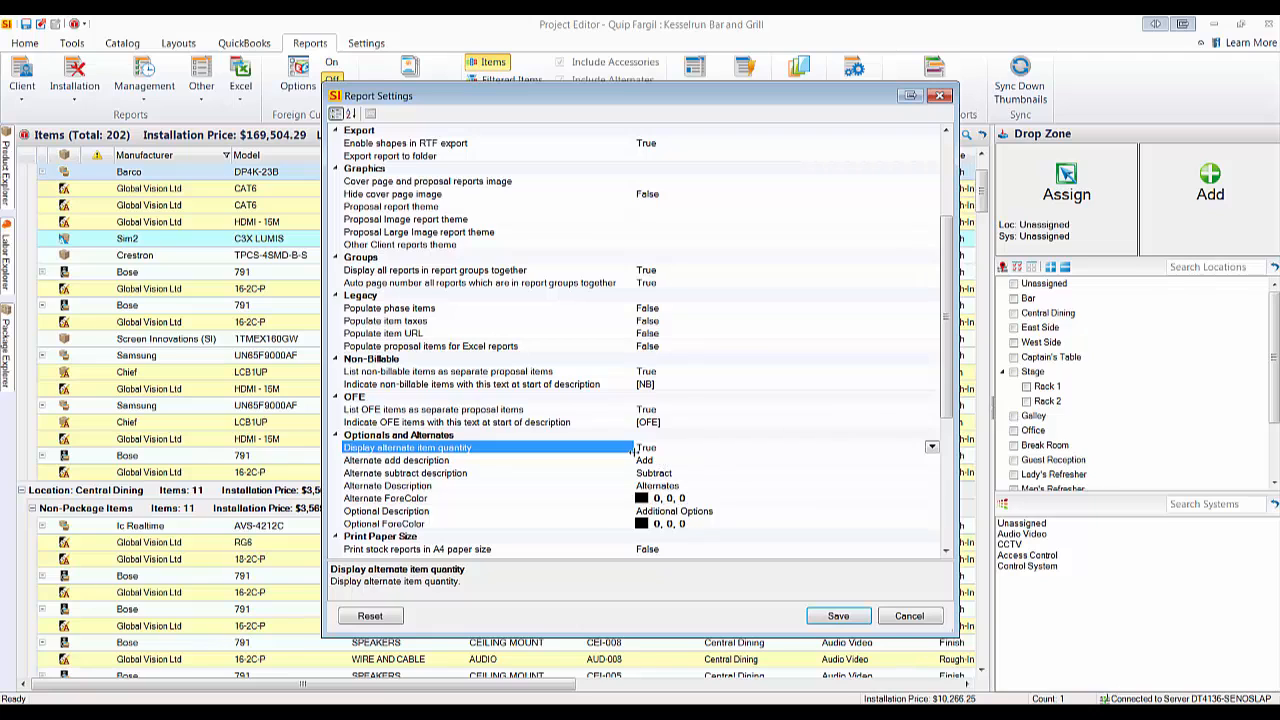
pyautogui.click(910, 618)
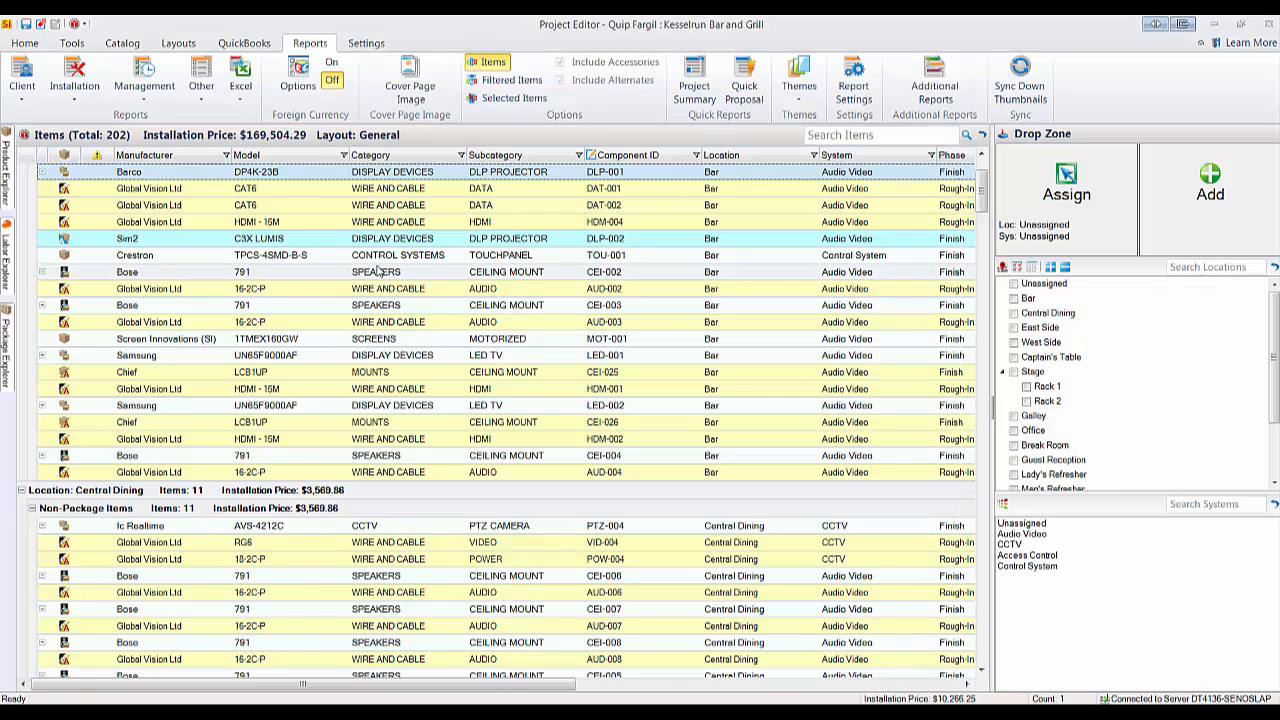
# - Discard only the selected Sim2 C3X LUMIS alternate and return to the Bar items at the start of the list
pyautogui.click(330, 240)
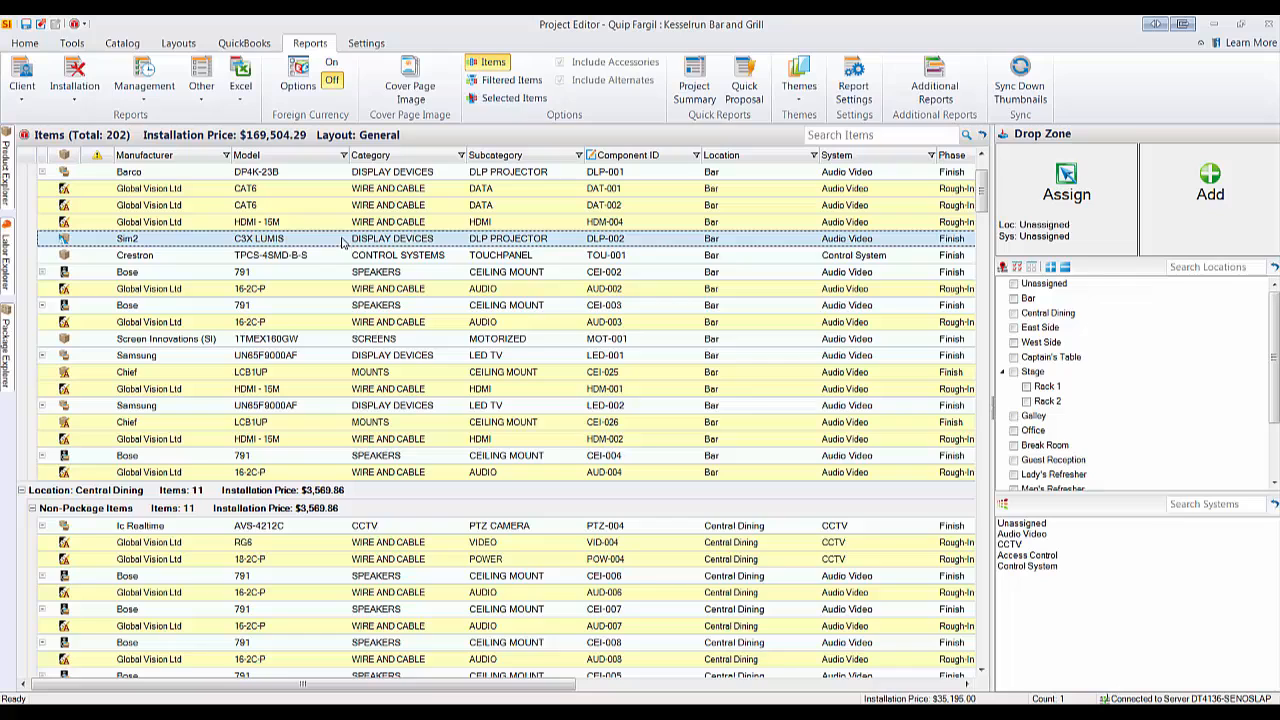
pyautogui.click(84, 46)
pyautogui.click(832, 82)
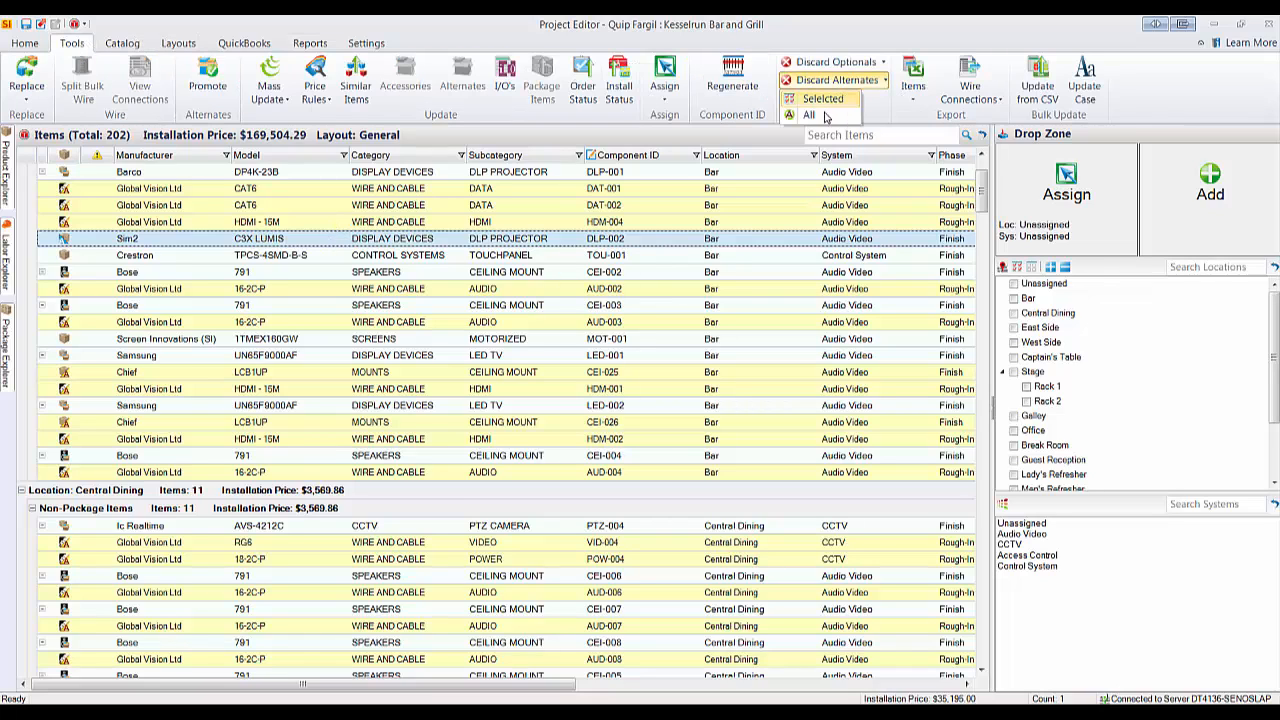
pyautogui.click(822, 98)
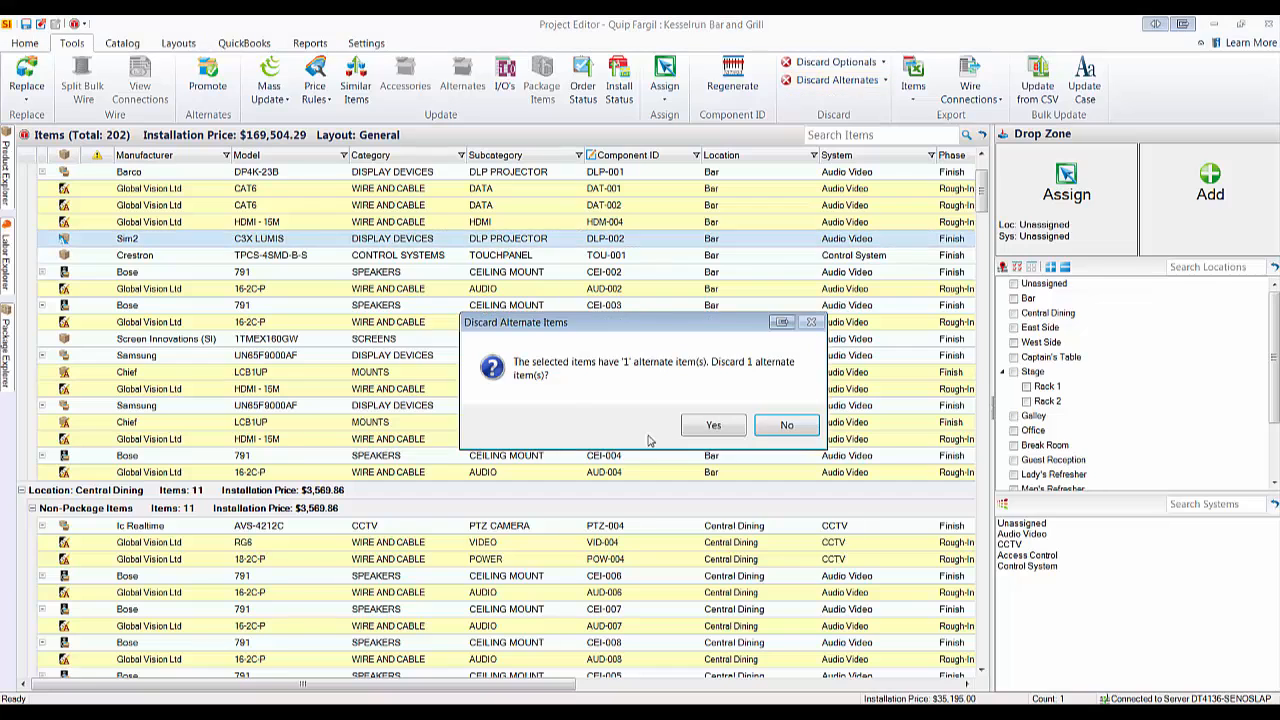
pyautogui.click(716, 428)
pyautogui.scroll(3, 500, 380)
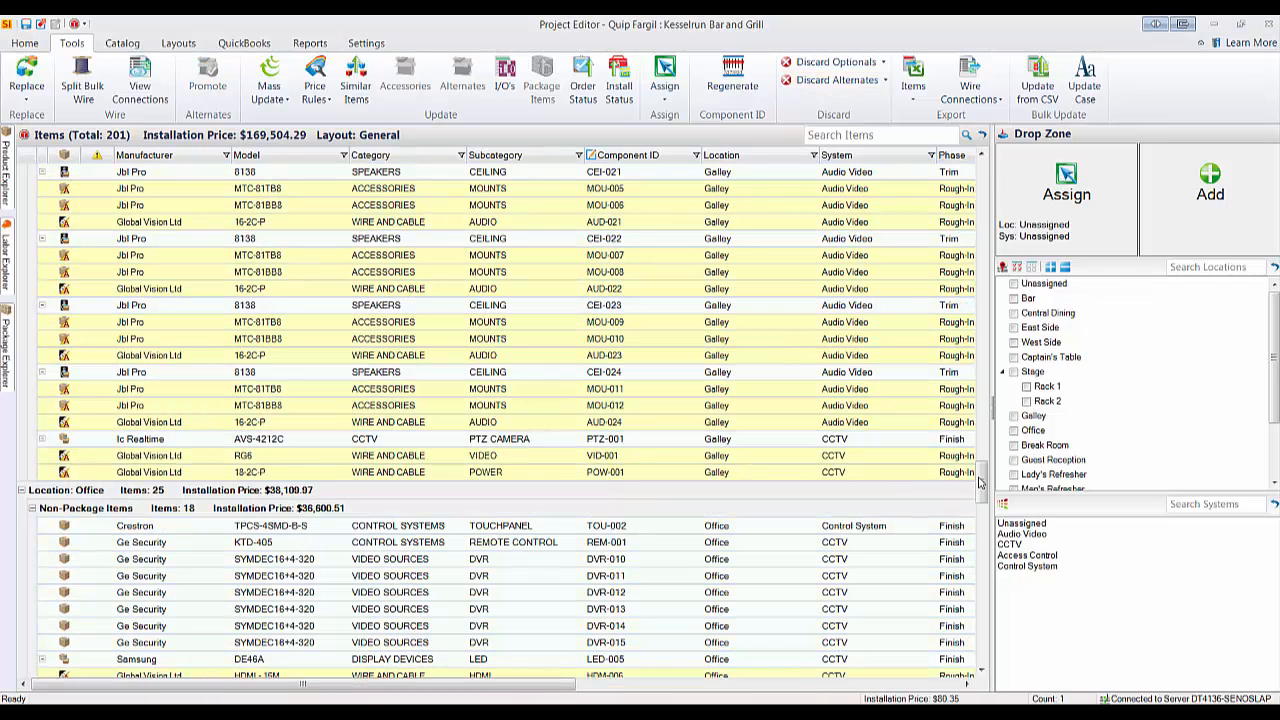
pyautogui.moveTo(982, 482); pyautogui.dragTo(993, 170)
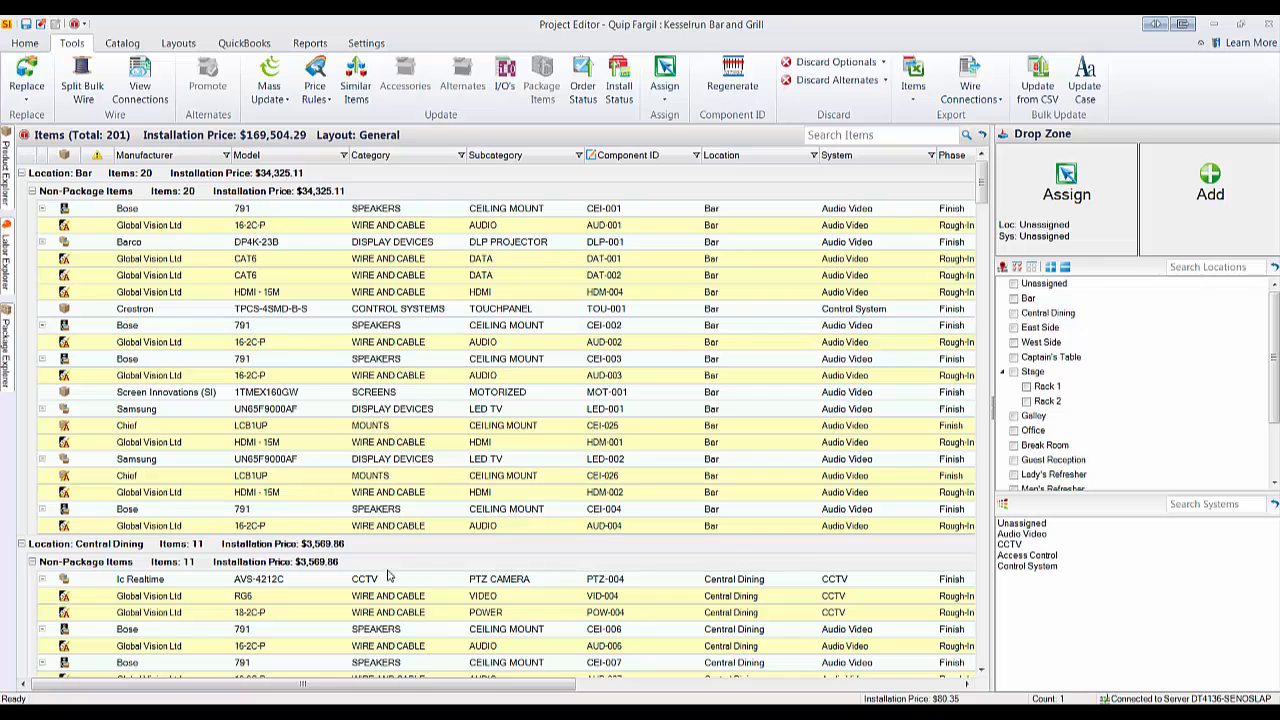
# - Switch to the D-Tools SI 2015 home window, launch the Standard Report Designer and open the published Specification Sheet report
pyautogui.click(303, 713)
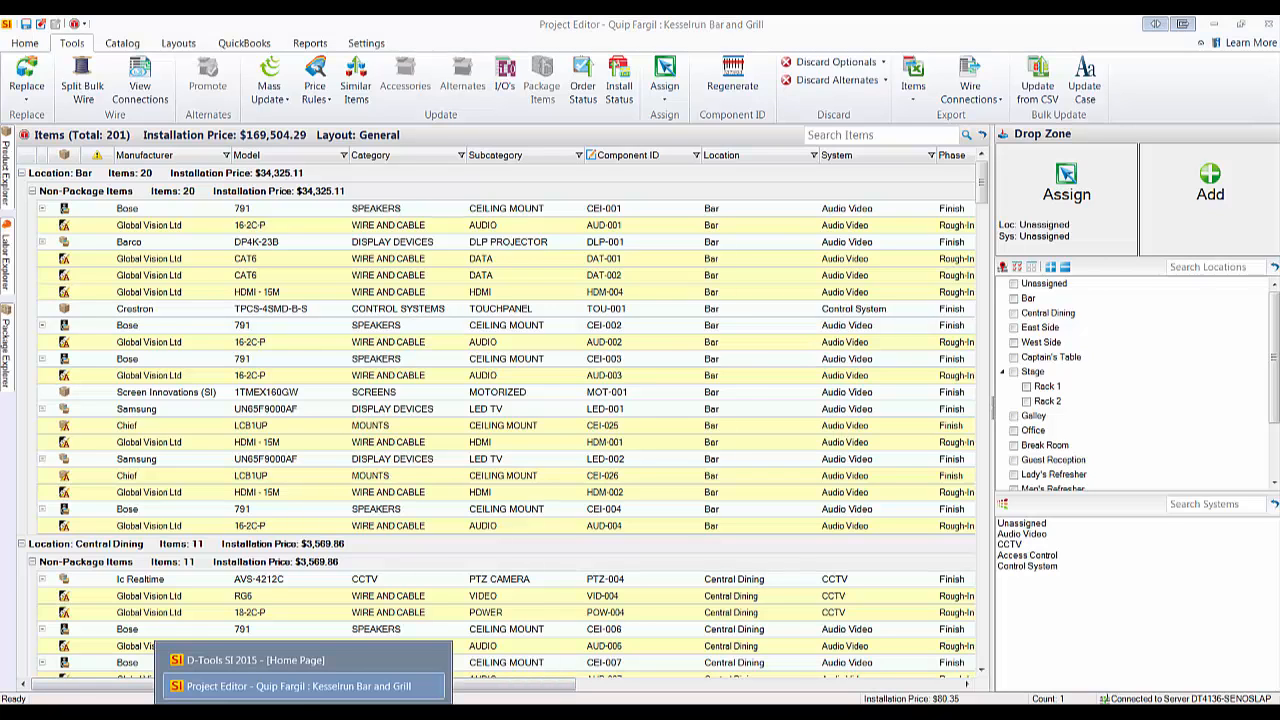
pyautogui.click(300, 660)
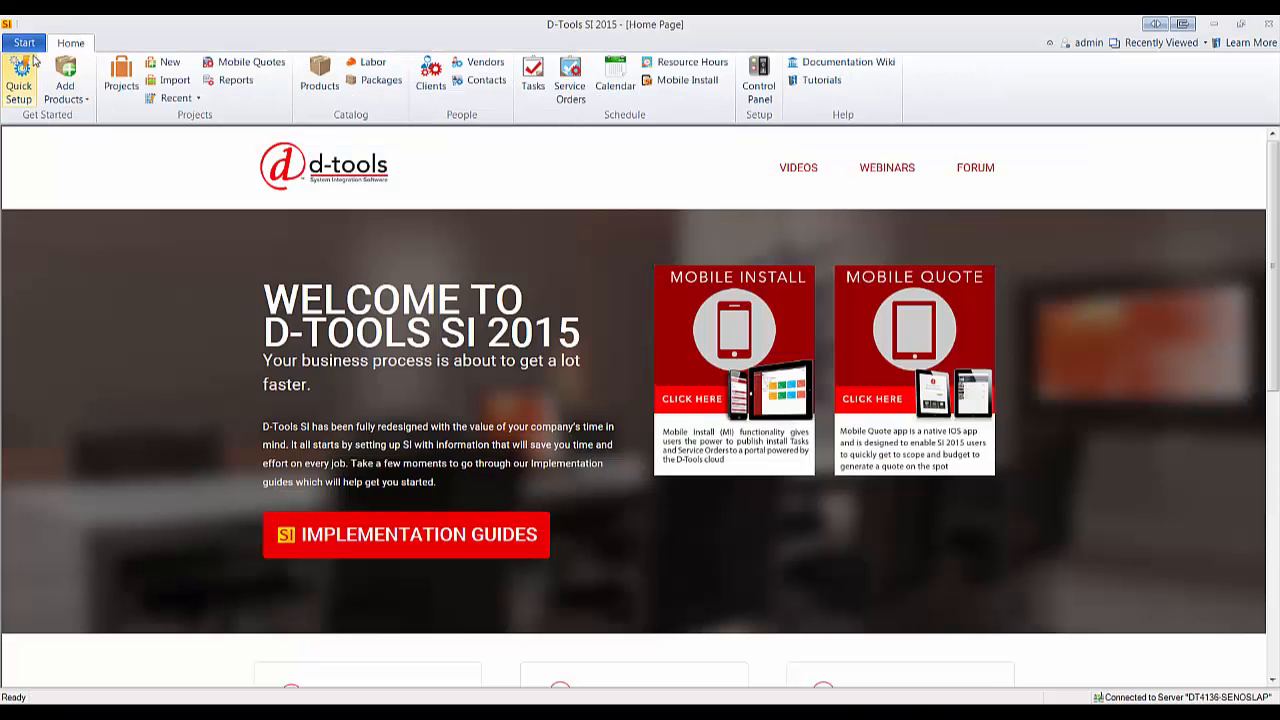
pyautogui.click(24, 44)
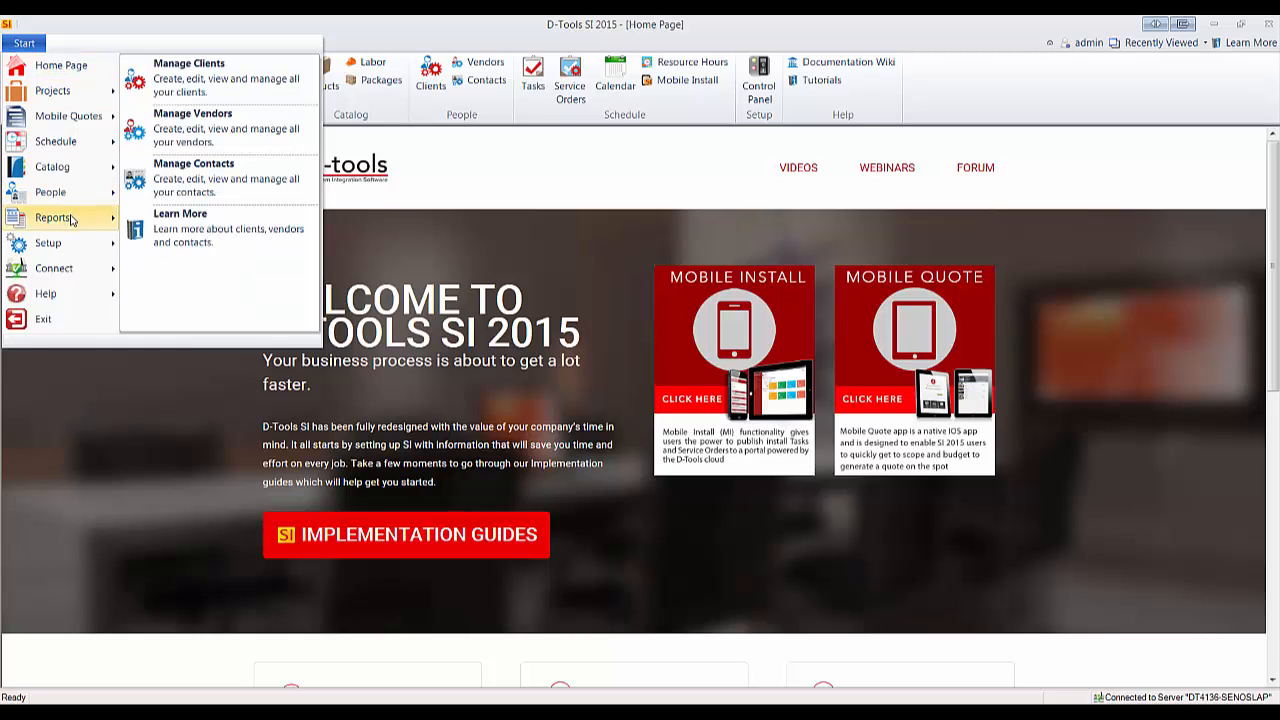
pyautogui.moveTo(97, 214)
pyautogui.click(206, 168)
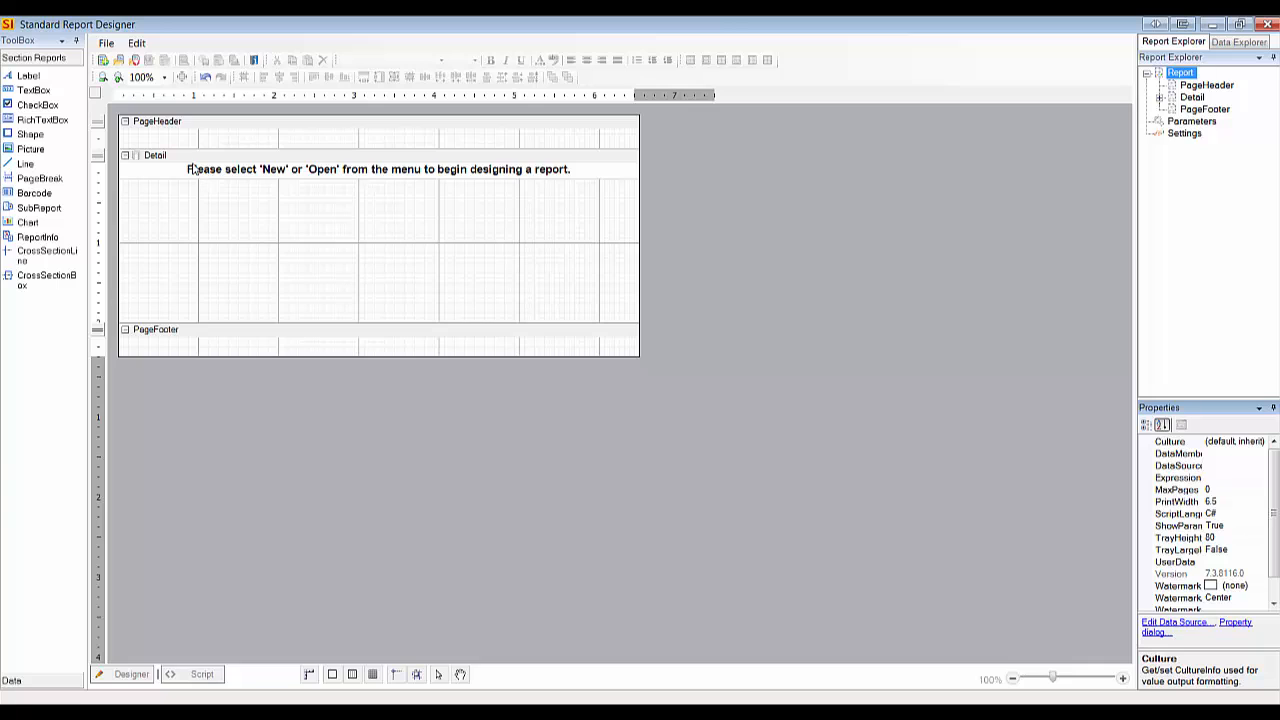
pyautogui.click(117, 61)
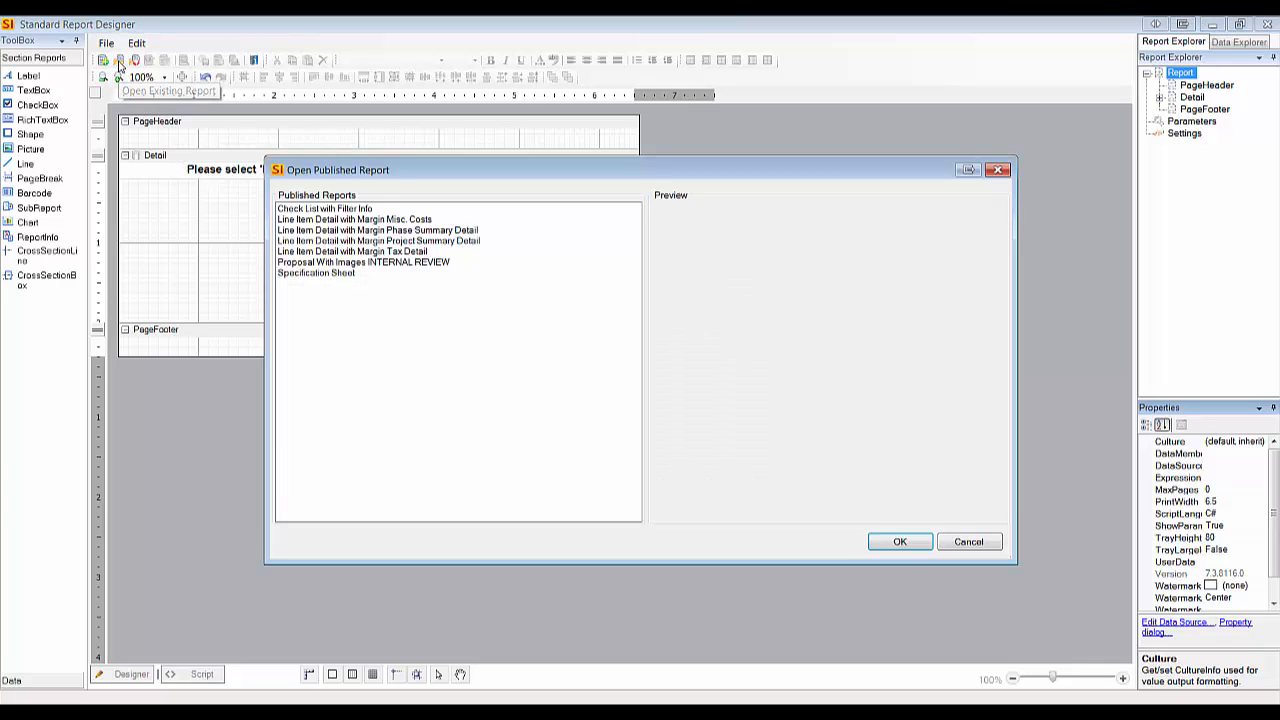
pyautogui.click(346, 273)
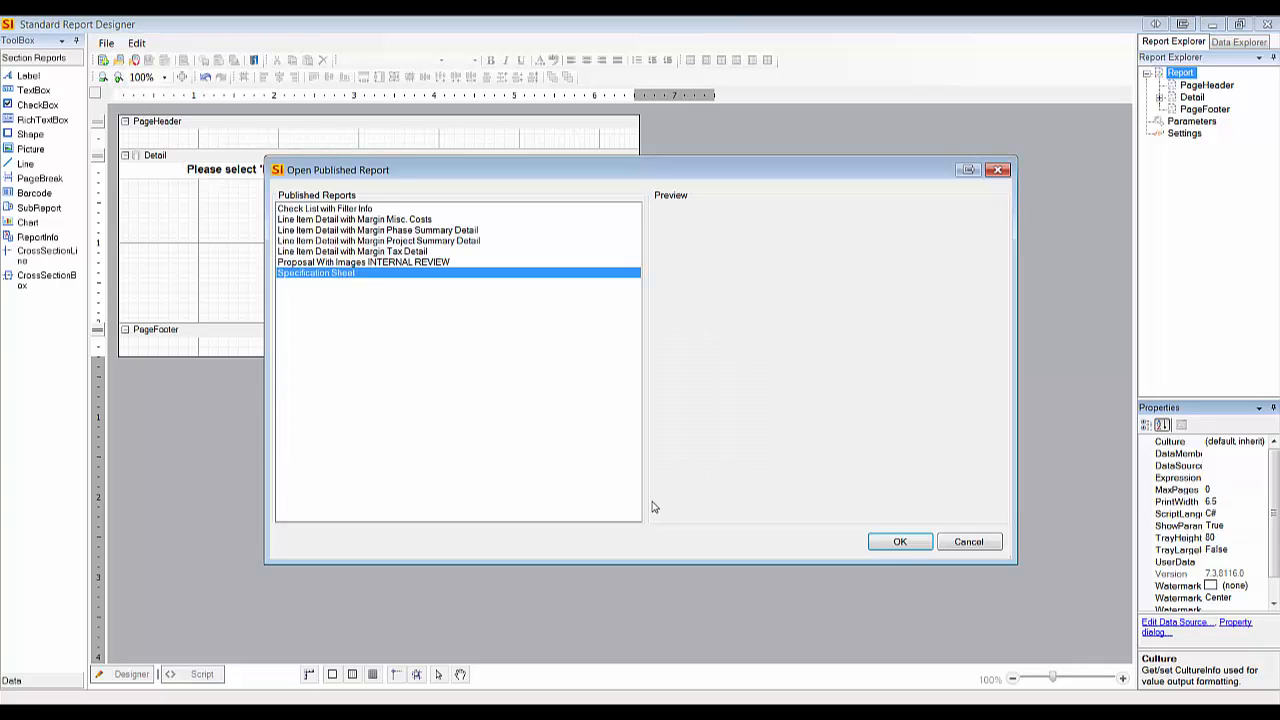
pyautogui.click(900, 542)
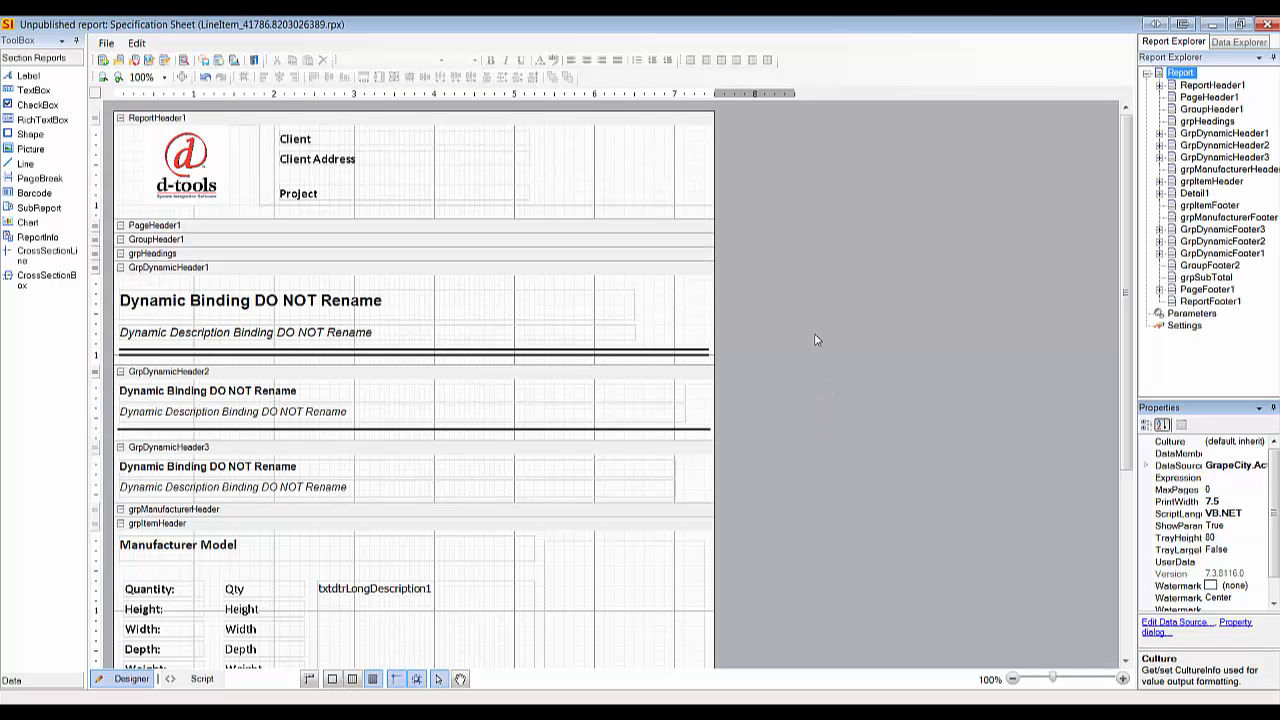
# - Select the URL text box in grpItemHeader and locate the dtr:Url field under dtr:Items in the widened Data Explorer
pyautogui.scroll(-6, 810, 330)
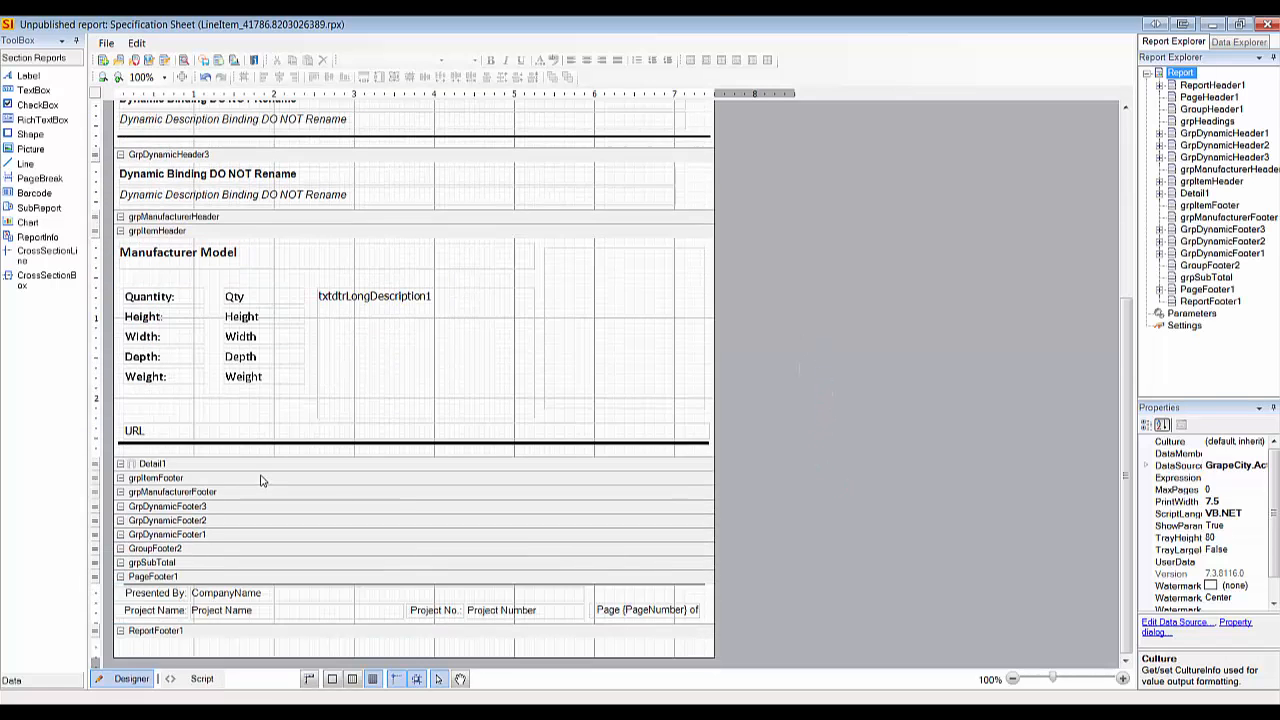
pyautogui.click(291, 425)
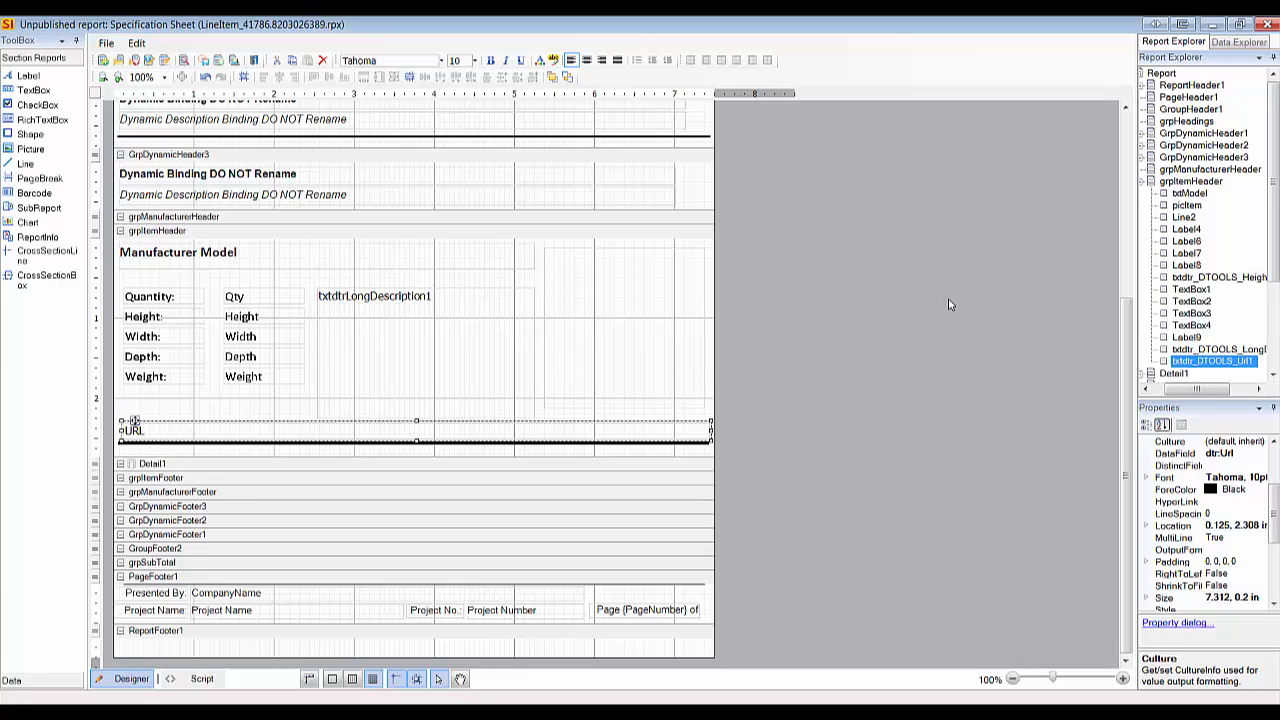
pyautogui.click(1238, 42)
pyautogui.moveTo(1130, 108); pyautogui.dragTo(992, 124)
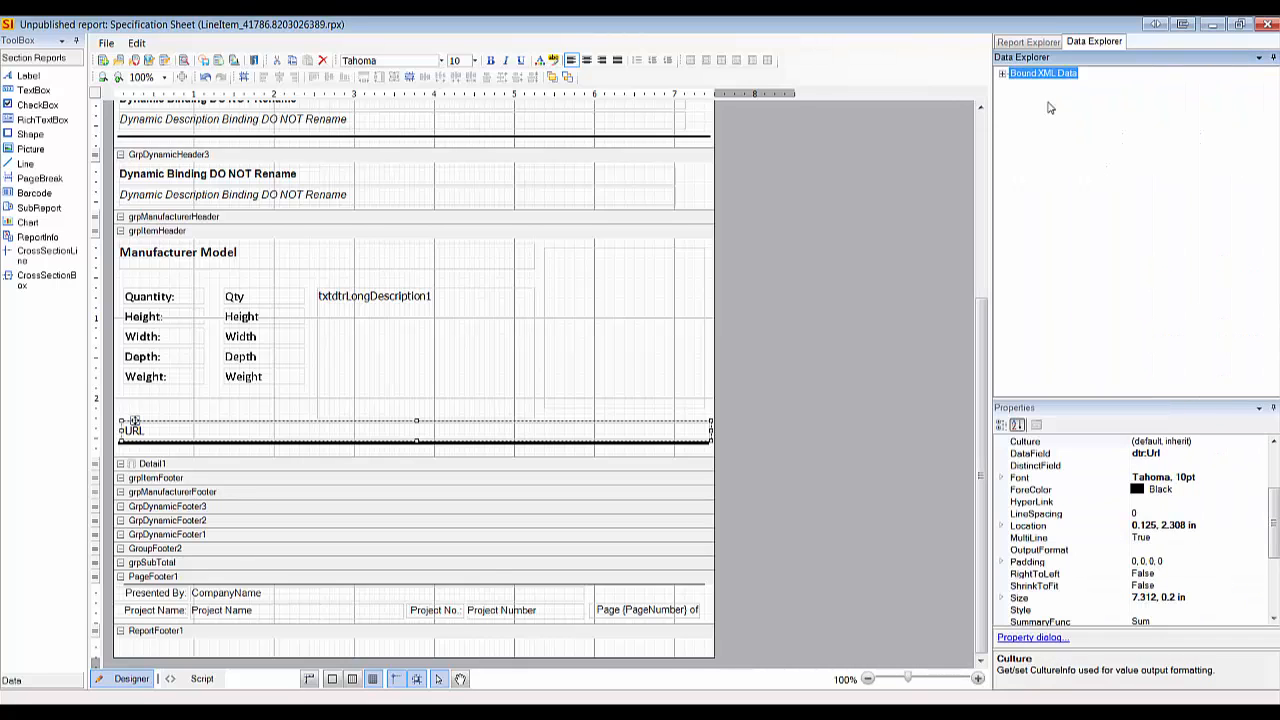
pyautogui.click(1002, 74)
pyautogui.click(1016, 86)
pyautogui.click(1027, 122)
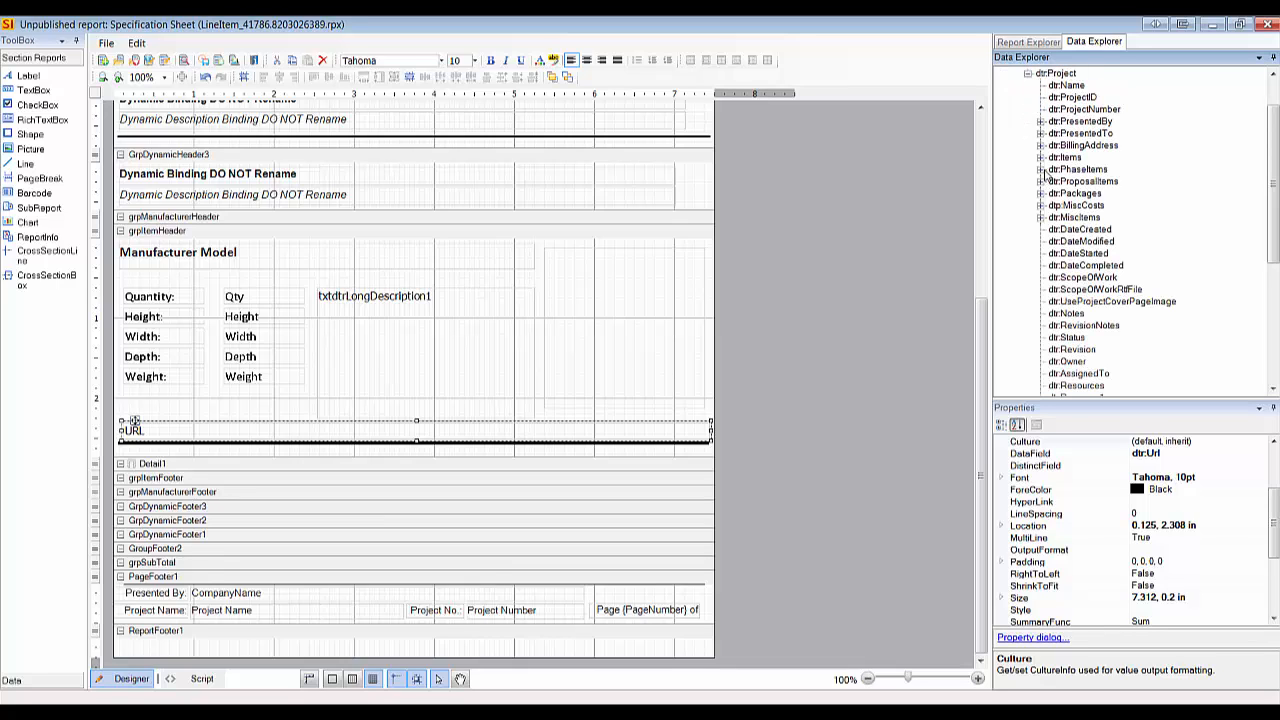
pyautogui.click(1042, 158)
pyautogui.click(1053, 170)
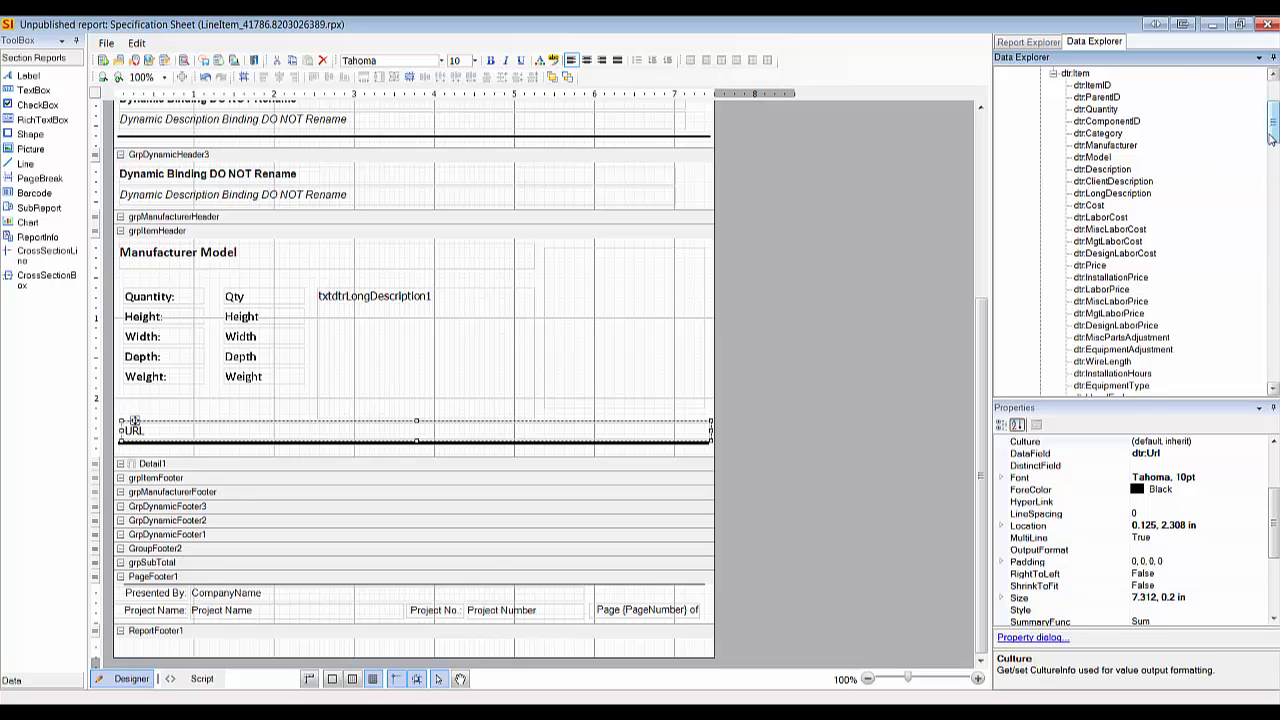
pyautogui.moveTo(1272, 128); pyautogui.dragTo(1272, 306)
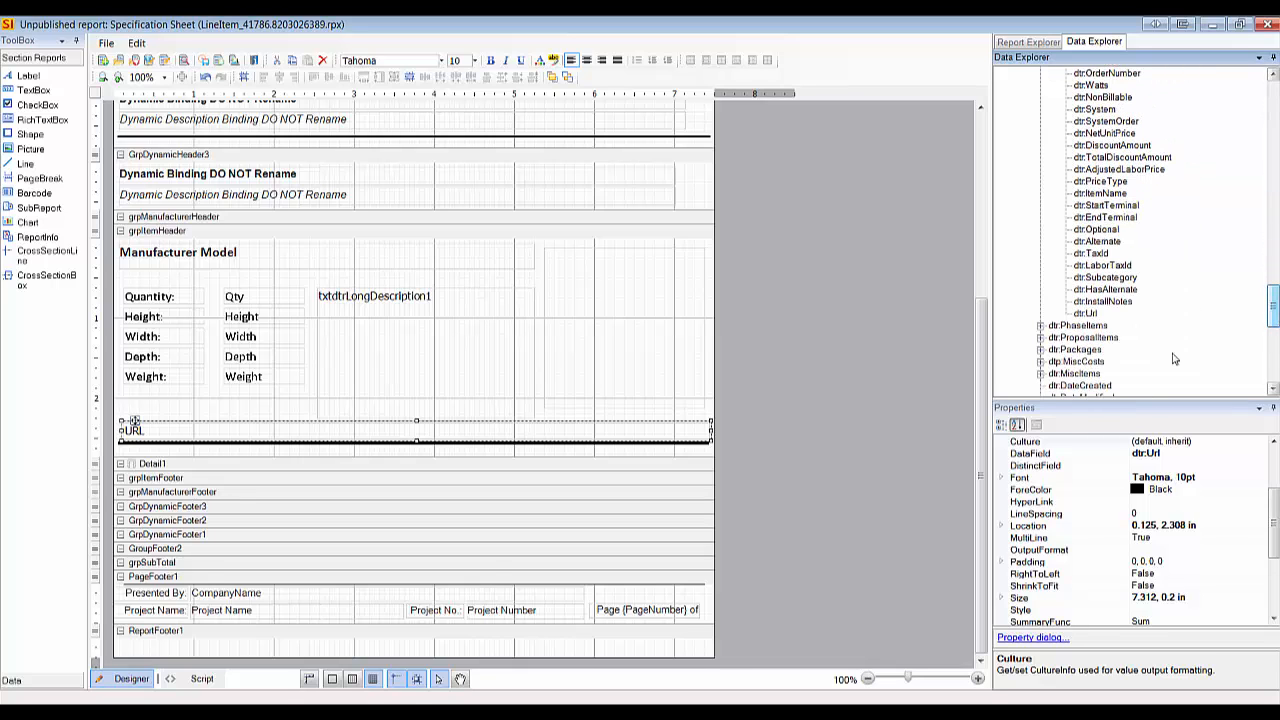
pyautogui.click(1087, 314)
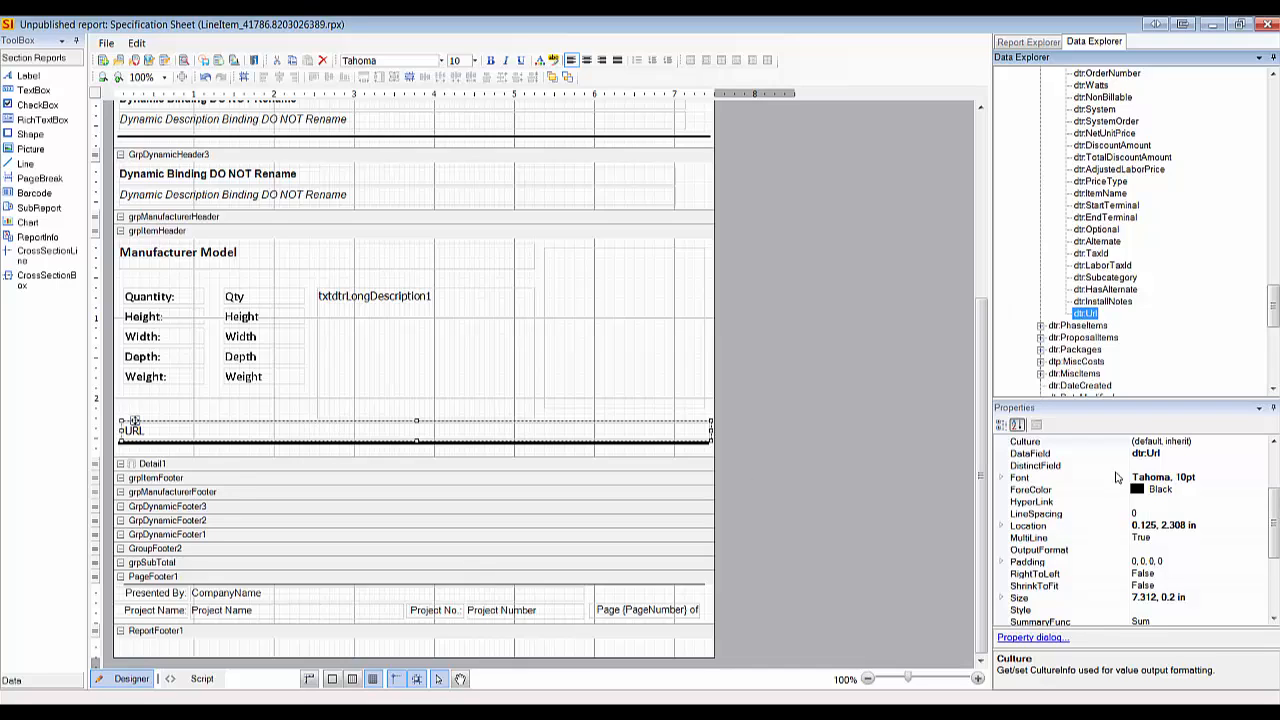
# - Check the URL text box's DataField property, review the Specification Sheet layout and leave the report designer
pyautogui.click(1178, 455)
pyautogui.click(1122, 456)
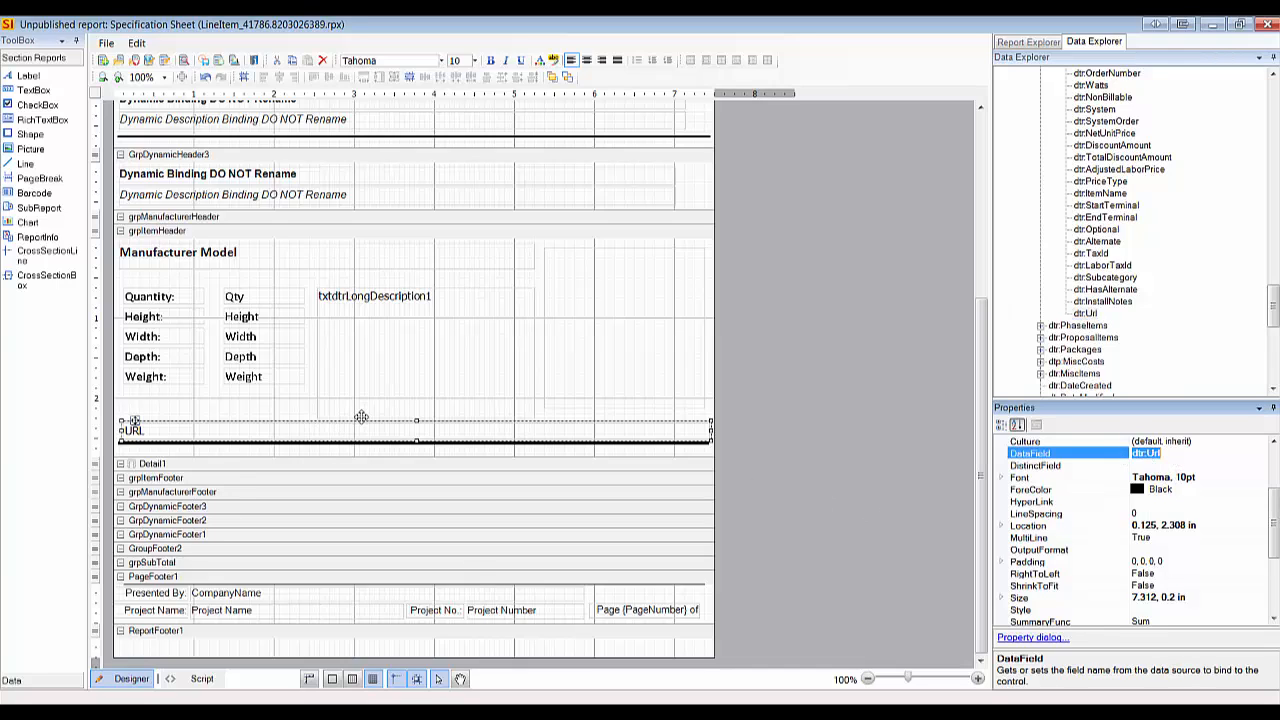
pyautogui.click(760, 399)
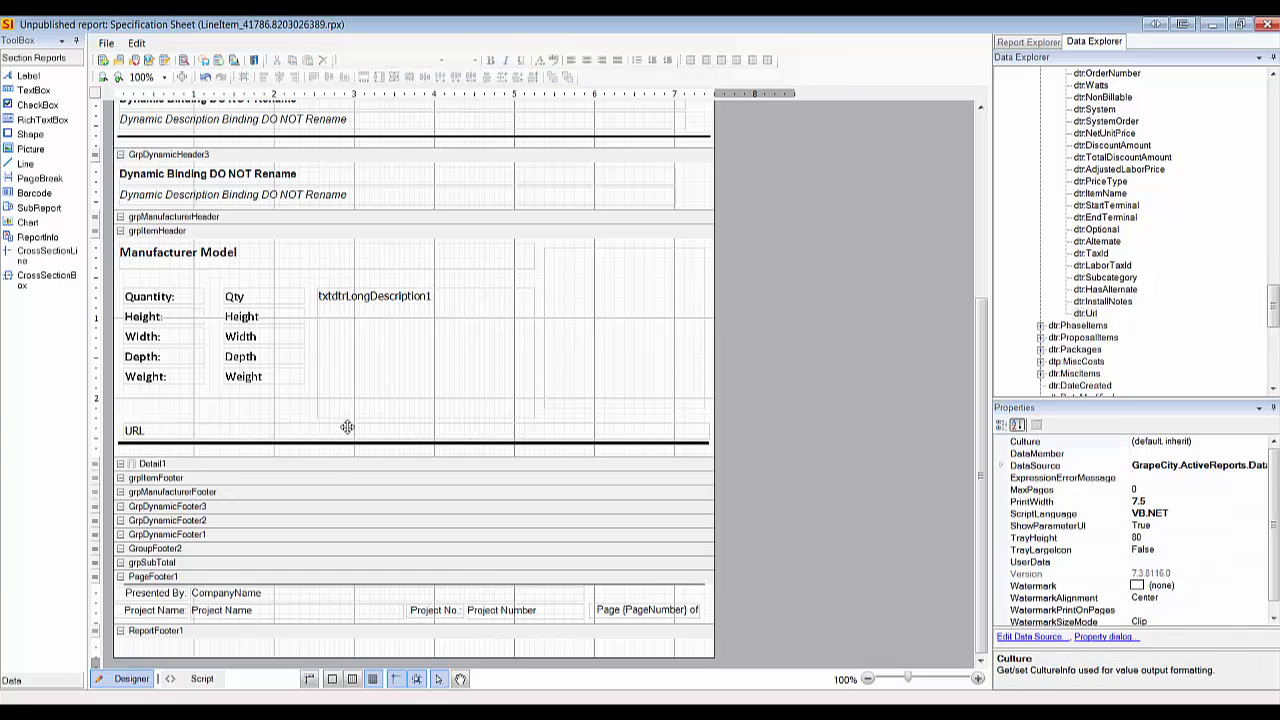
pyautogui.scroll(5, 837, 394)
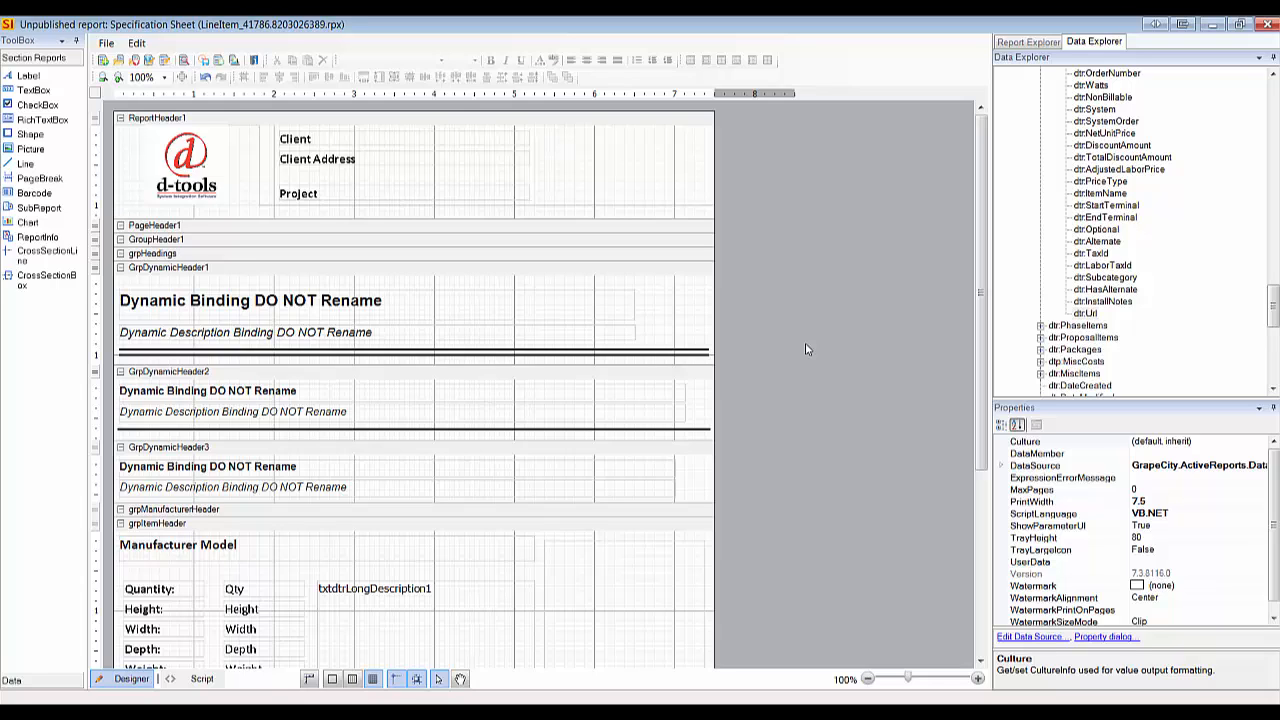
pyautogui.scroll(-3, 788, 366)
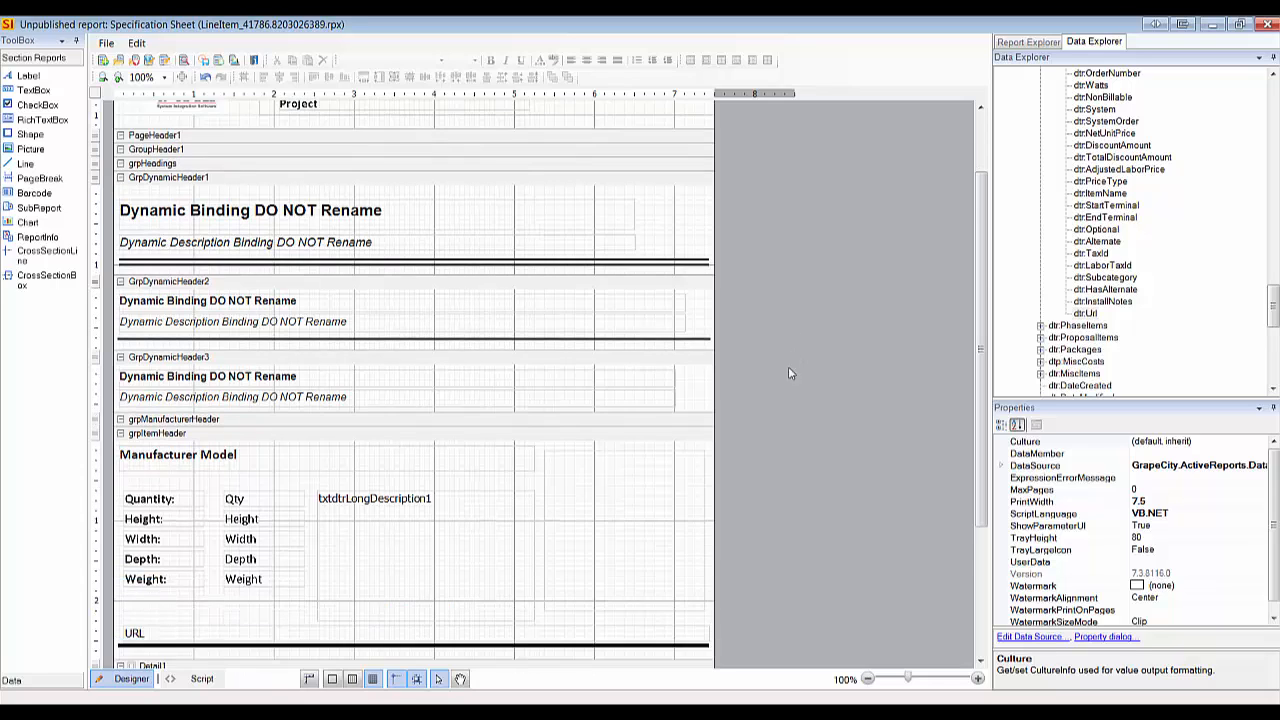
pyautogui.click(263, 569)
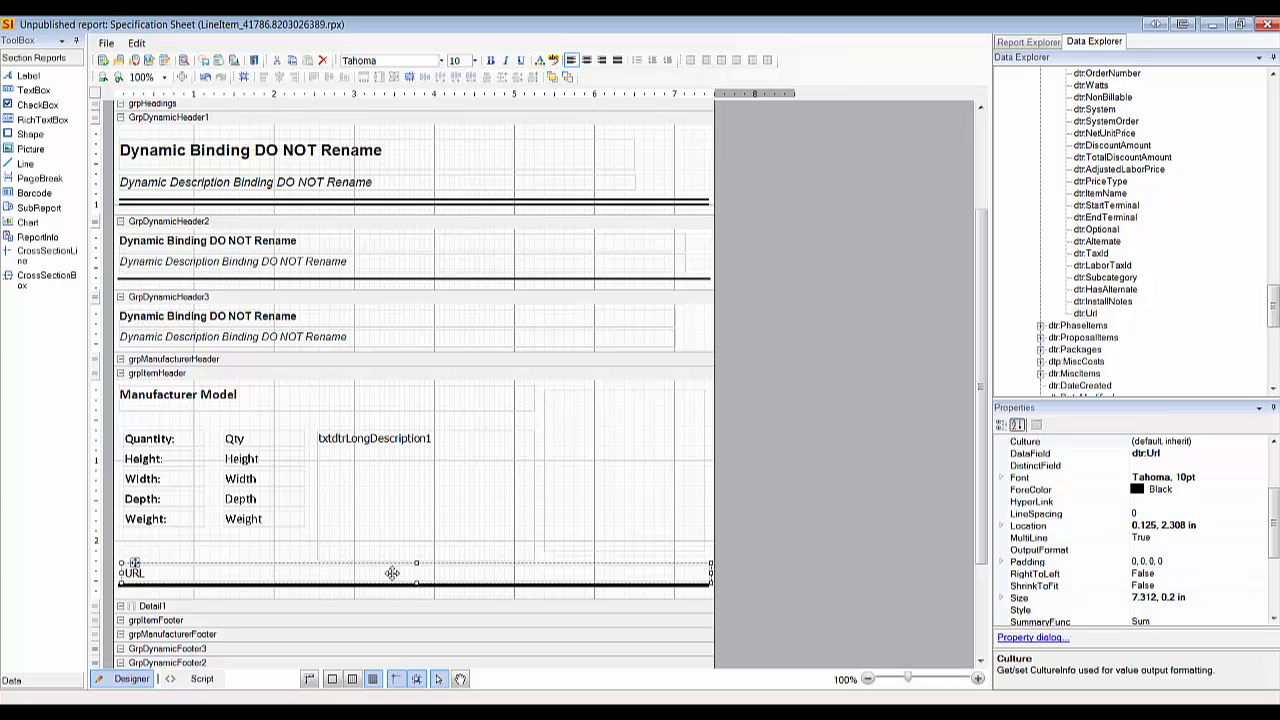
pyautogui.click(229, 62)
pyautogui.click(648, 428)
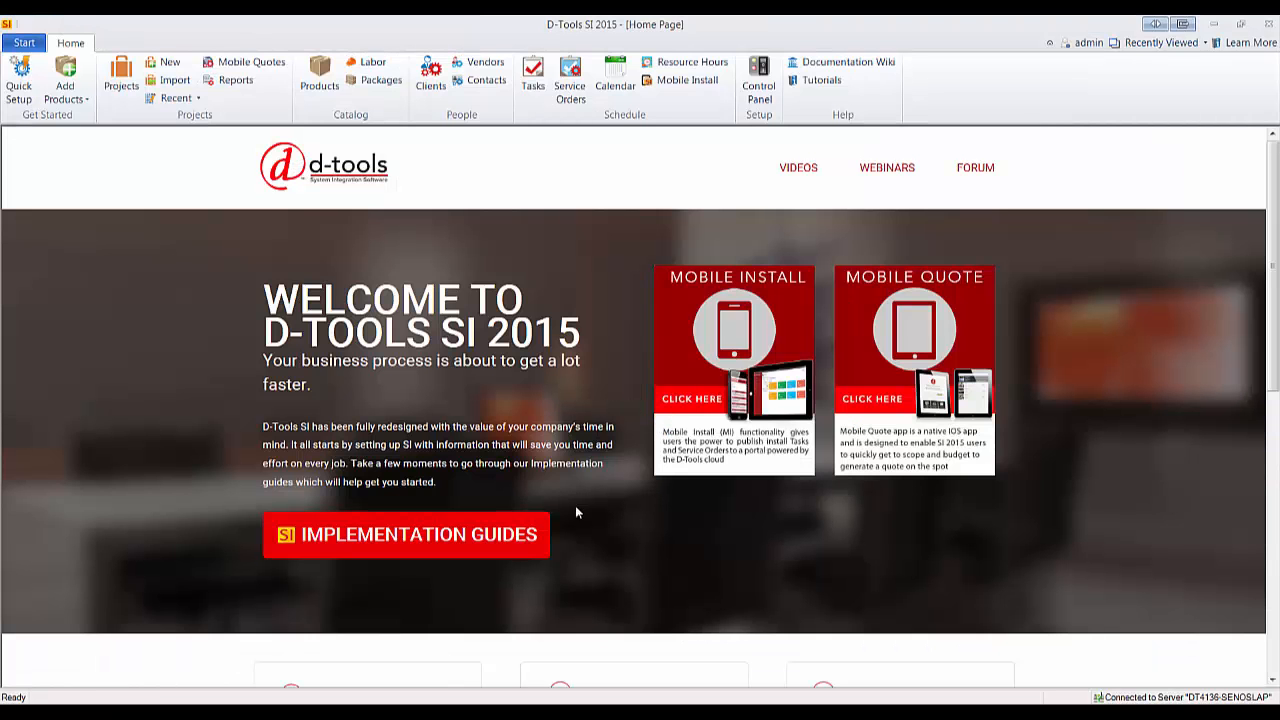
# - Switch to the Project Editor, run the Specification Sheet client report with No Grouping and close the report
pyautogui.click(290, 686)
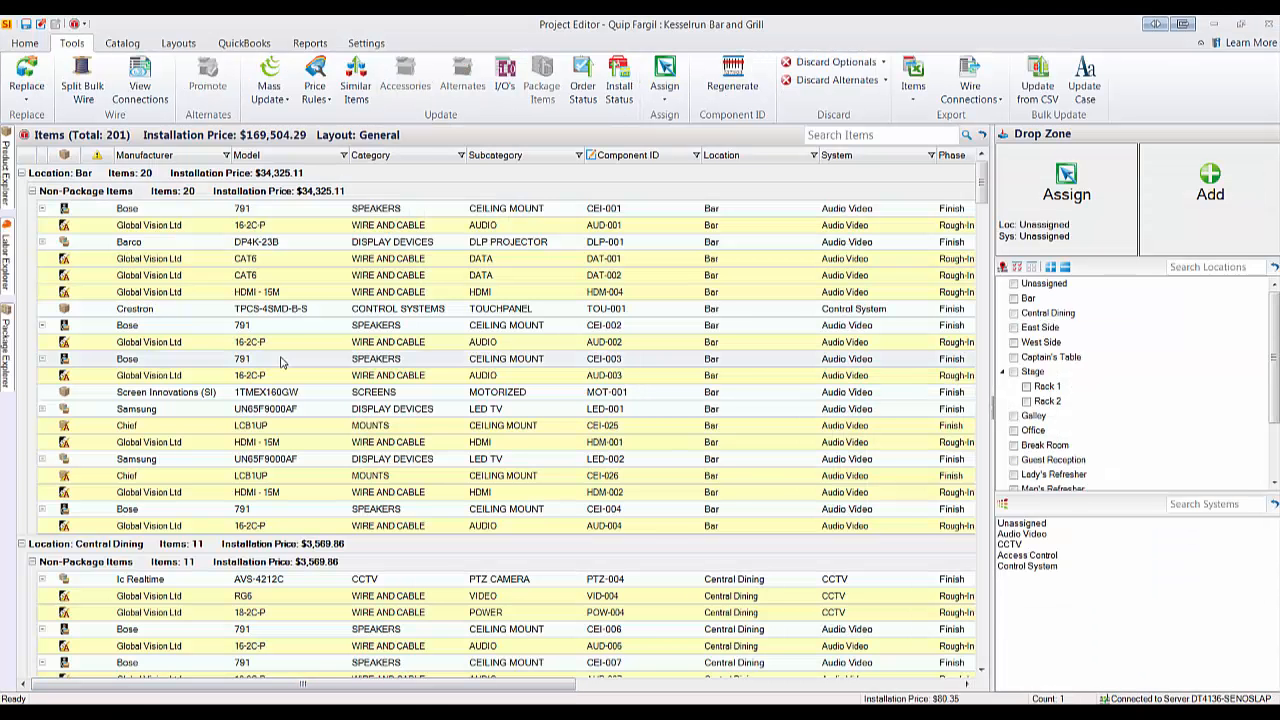
pyautogui.click(309, 44)
pyautogui.click(22, 80)
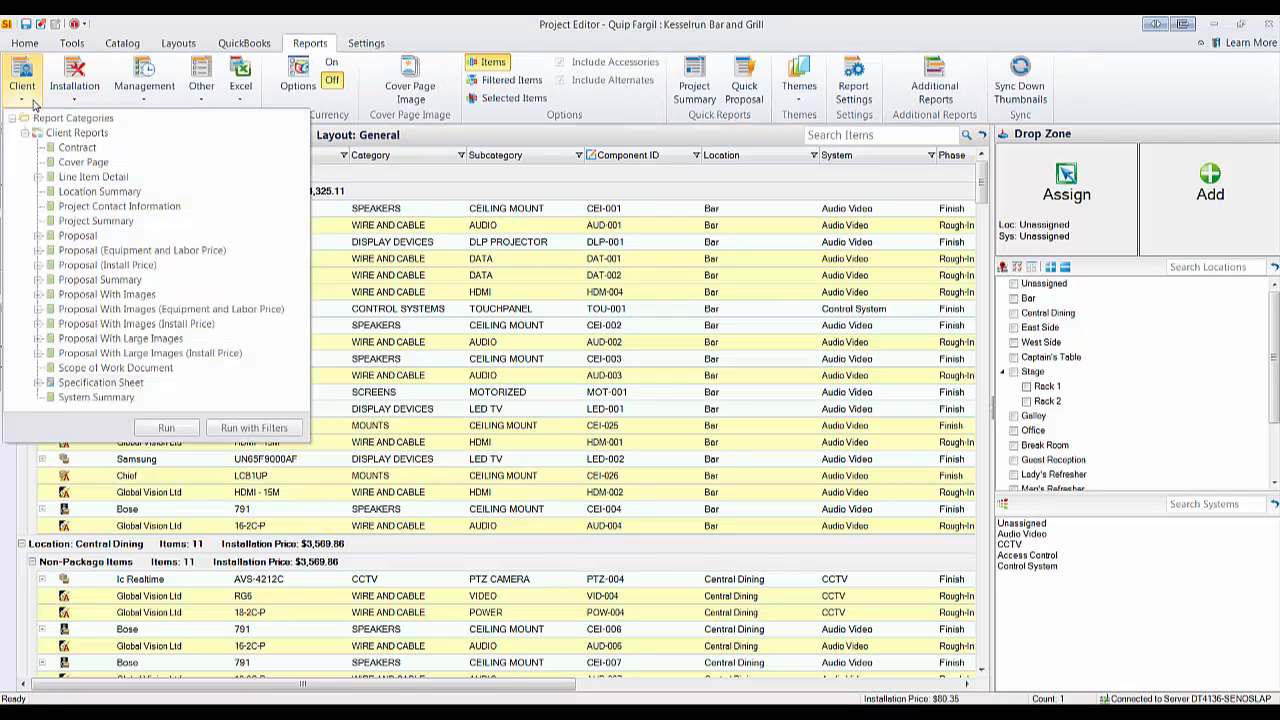
pyautogui.click(37, 382)
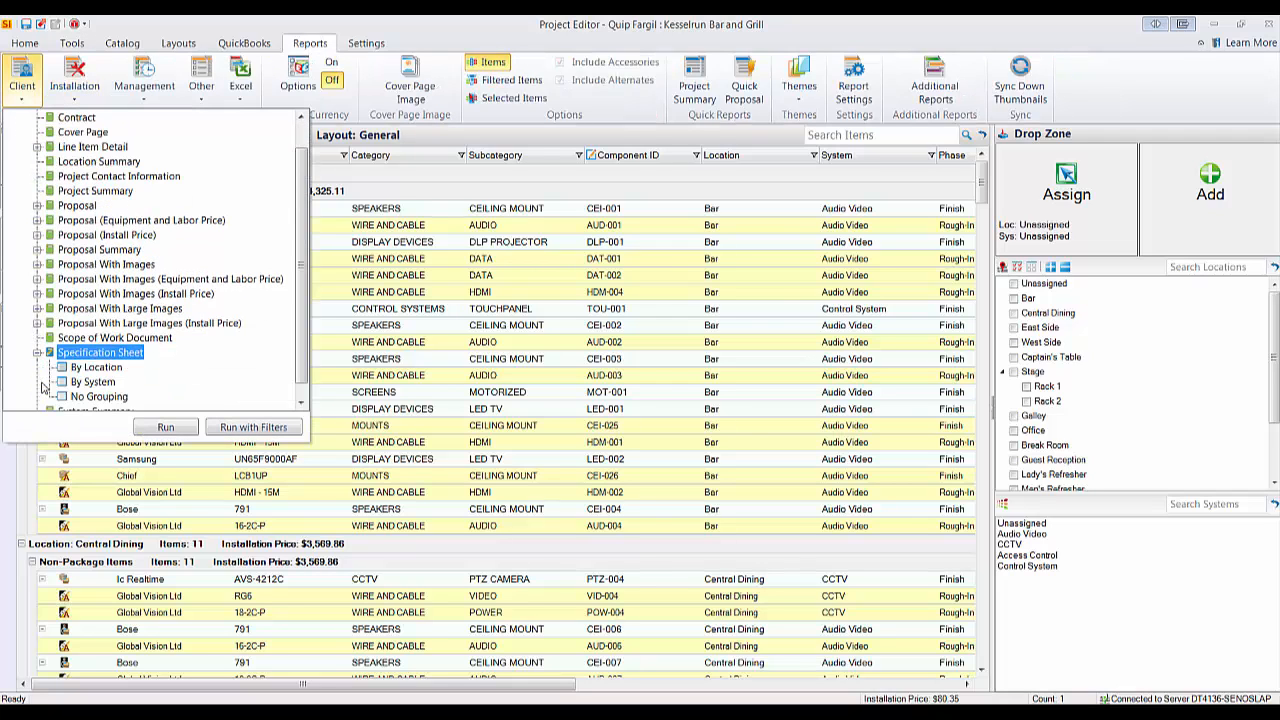
pyautogui.click(99, 396)
pyautogui.click(166, 427)
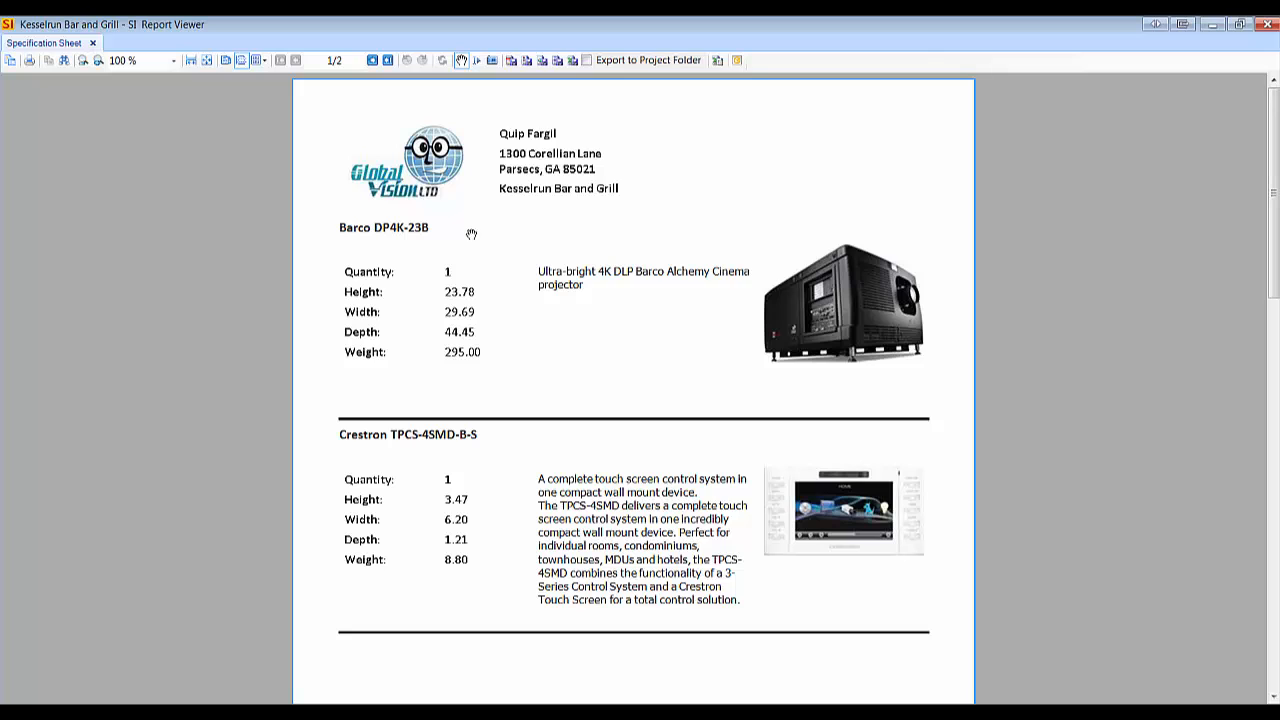
pyautogui.click(1266, 26)
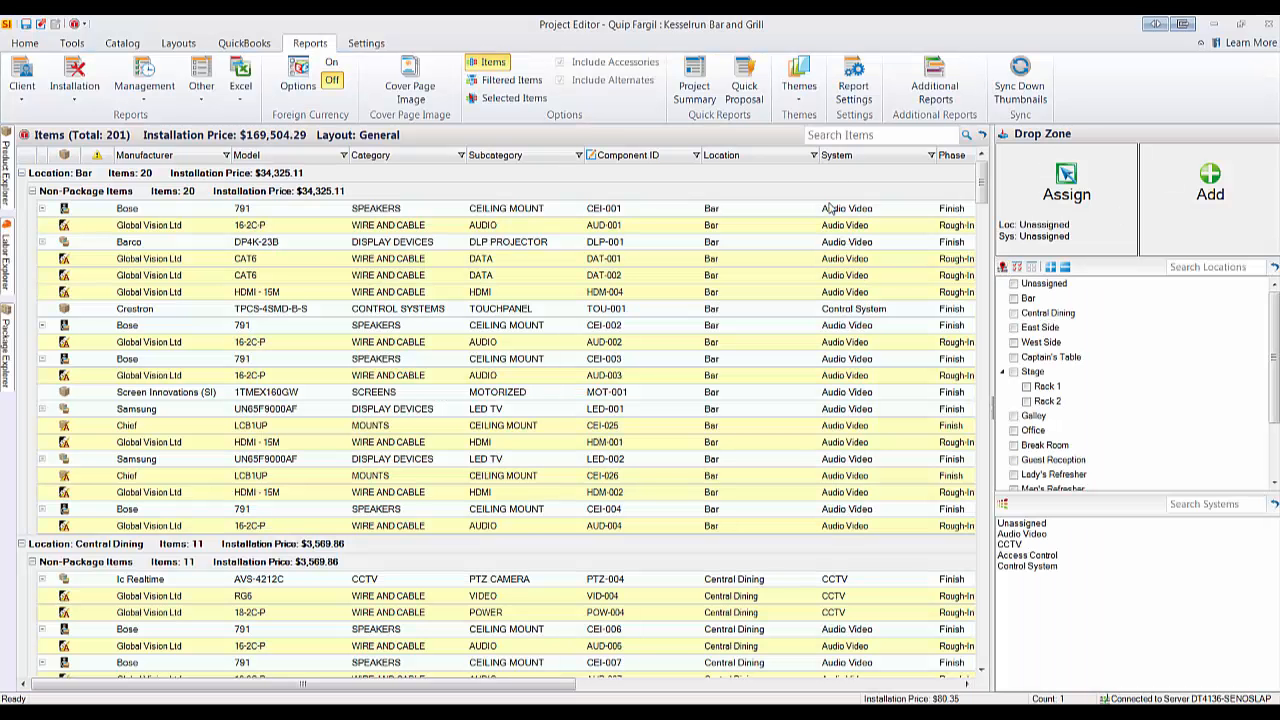
# - Set the Legacy option Populate item URL to True in the report settings and save them
pyautogui.click(855, 82)
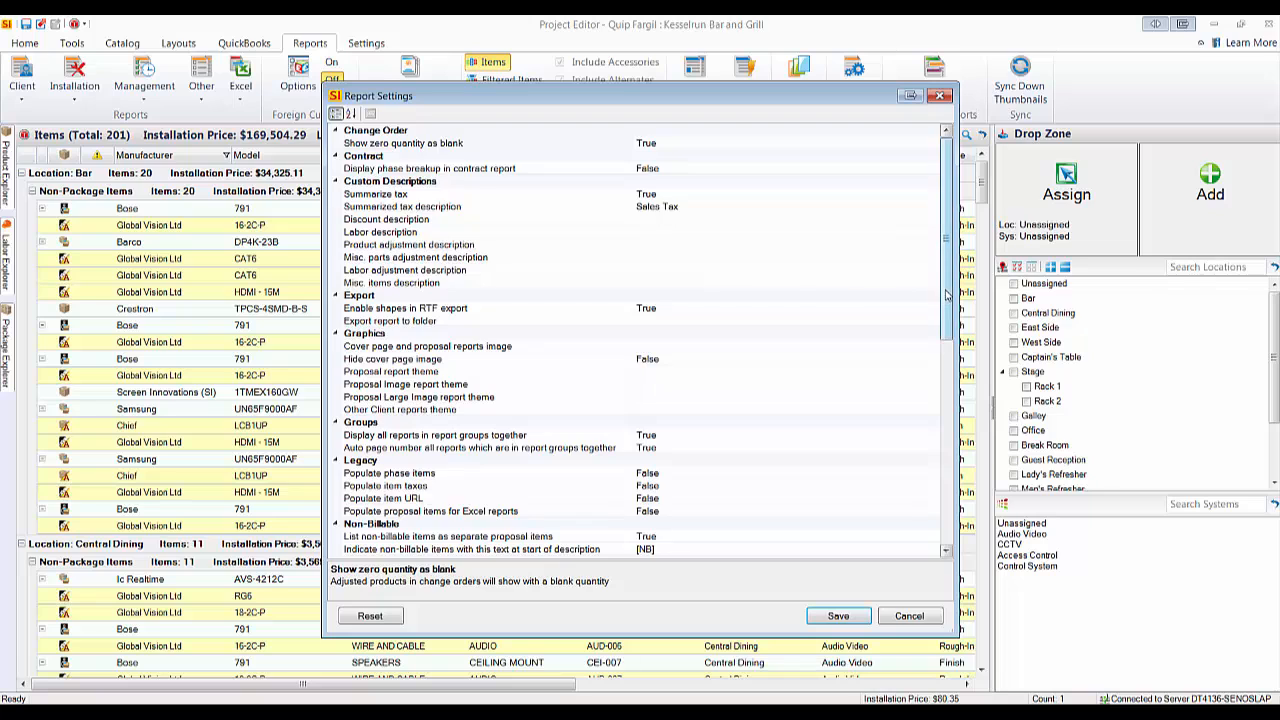
pyautogui.moveTo(940, 297); pyautogui.dragTo(941, 342)
pyautogui.click(477, 398)
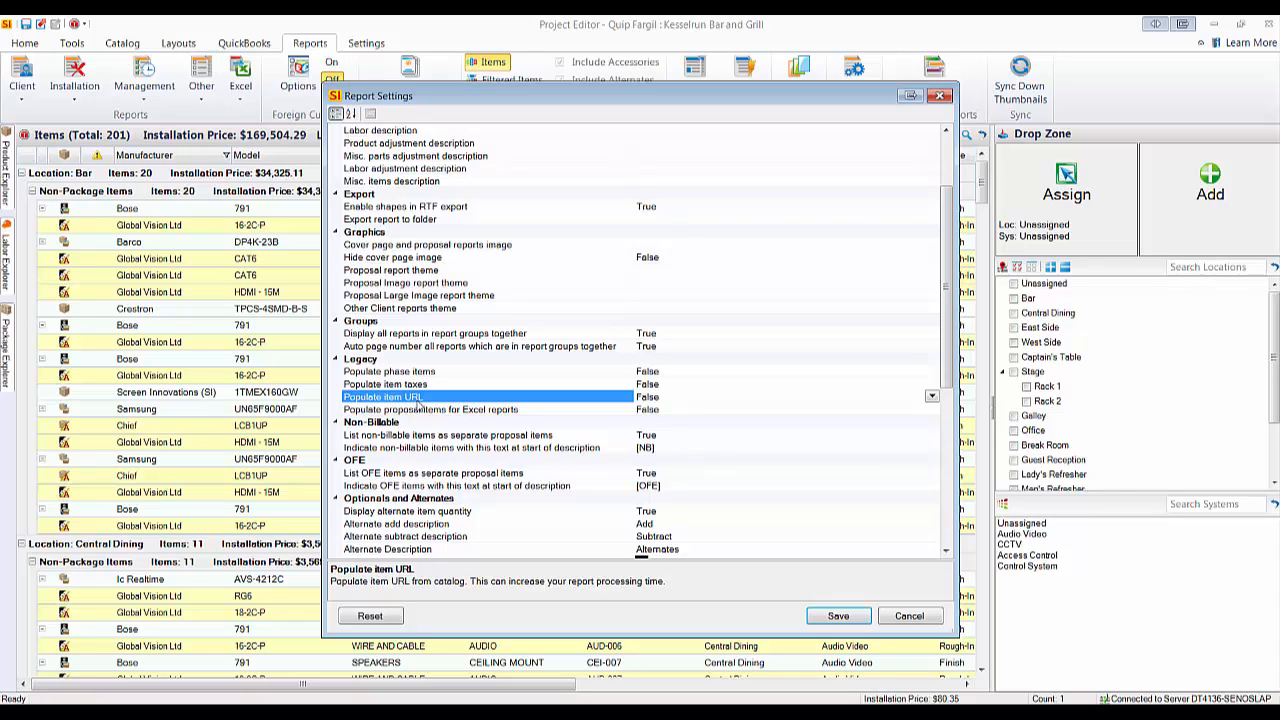
pyautogui.click(931, 396)
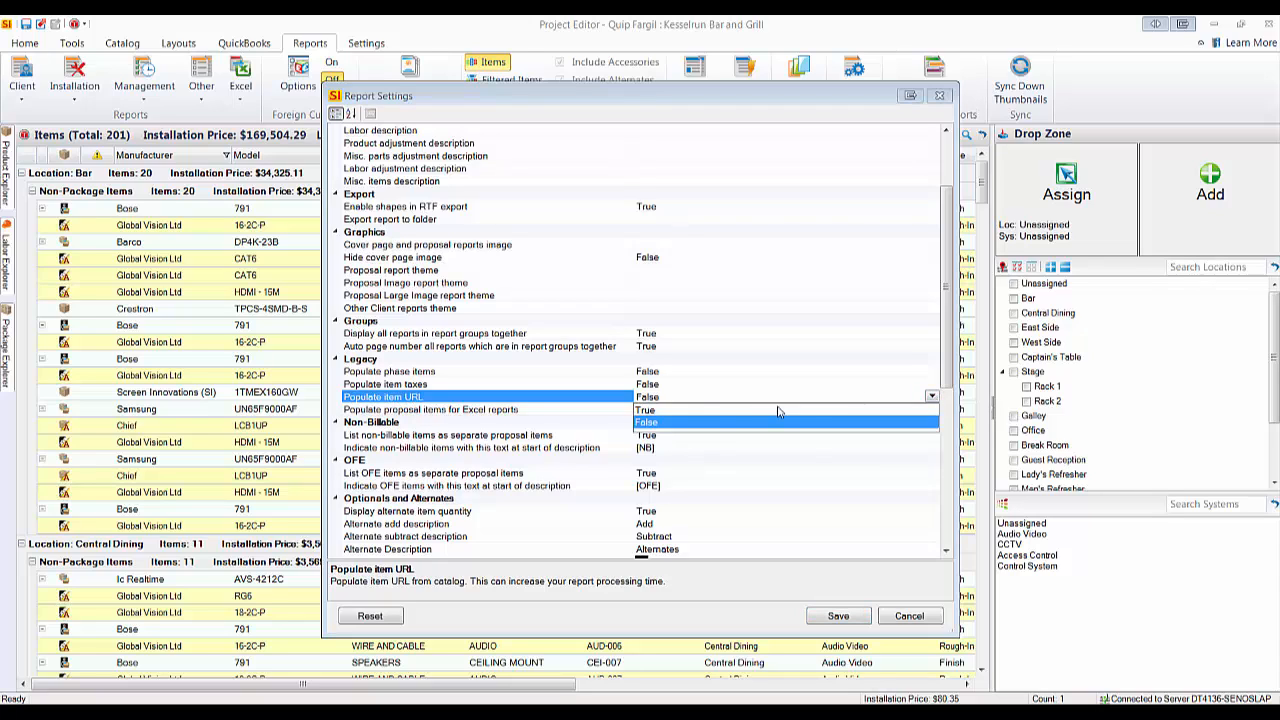
pyautogui.click(716, 410)
pyautogui.click(826, 617)
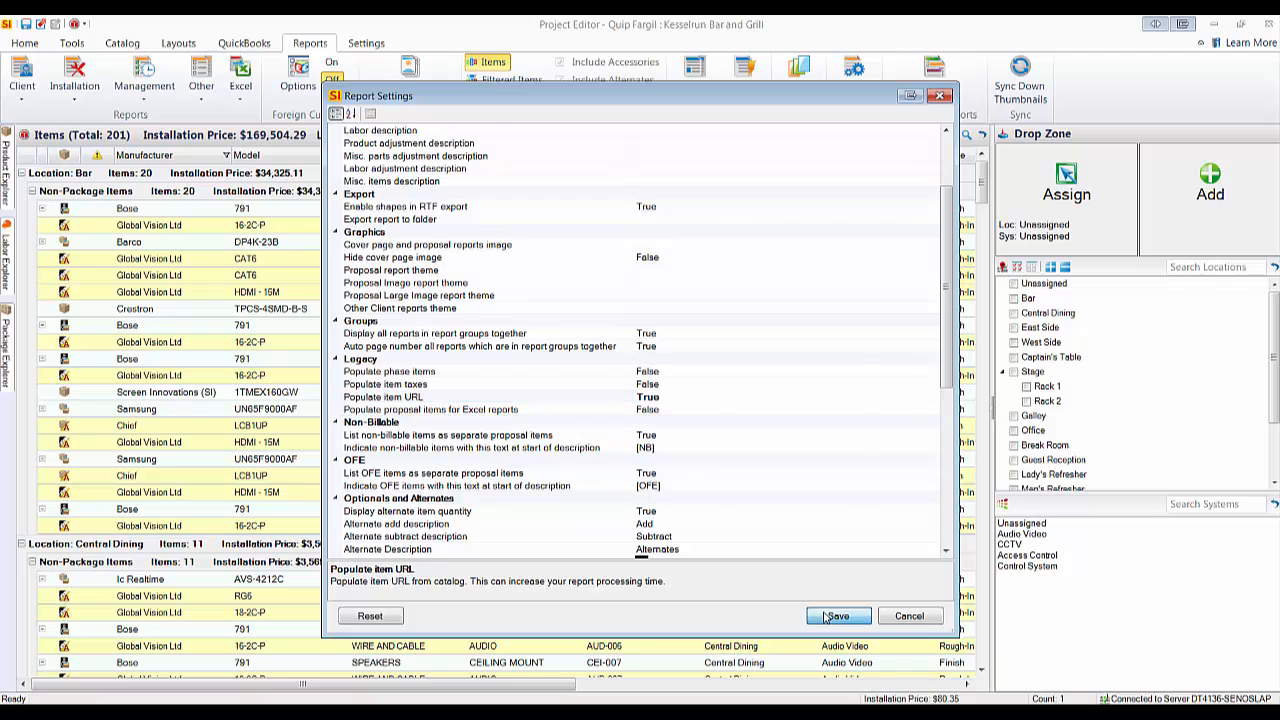
# - Rerun the ungrouped Specification Sheet client report, check its items for product URLs and close the viewer
pyautogui.click(26, 100)
pyautogui.scroll(-3, 303, 275)
pyautogui.click(92, 367)
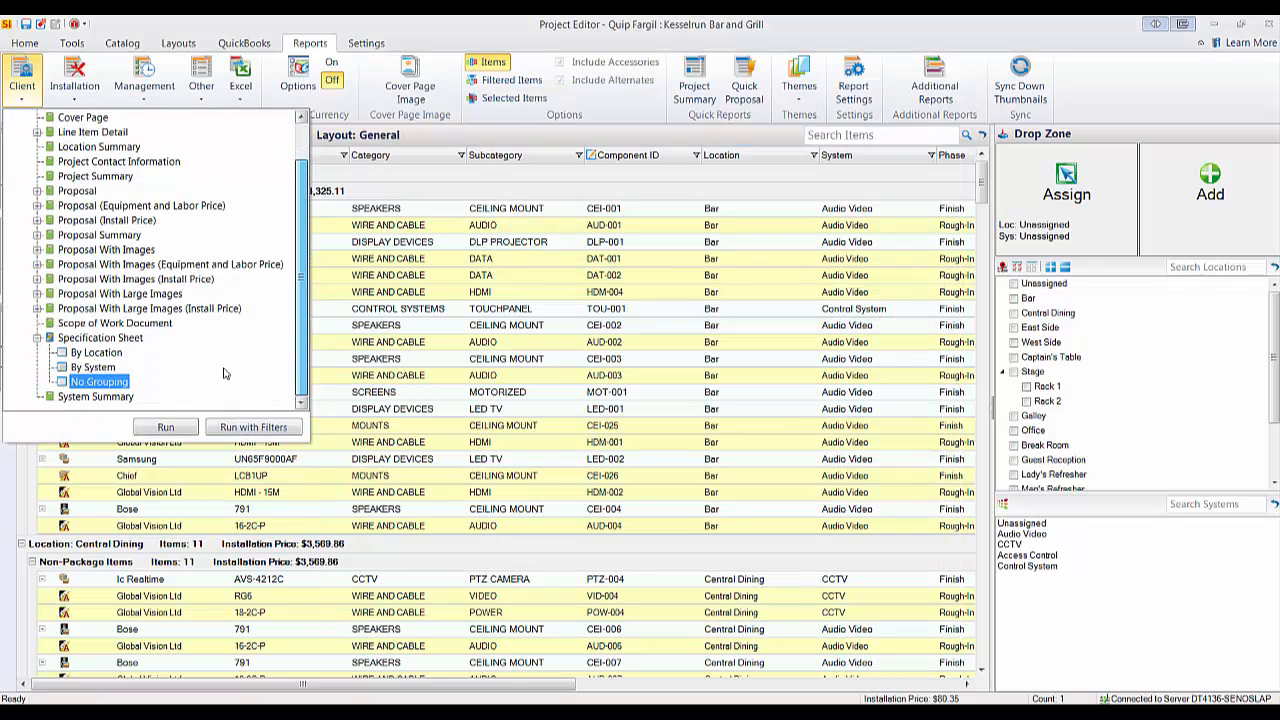
pyautogui.click(165, 427)
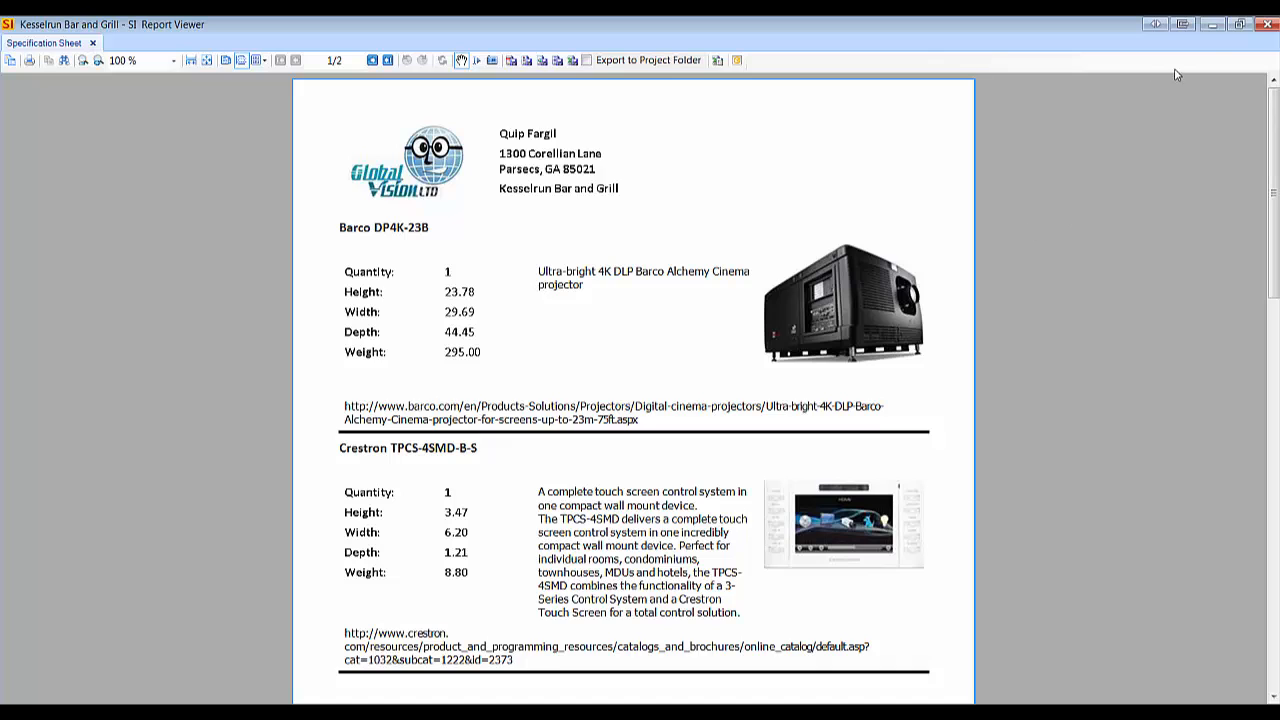
pyautogui.click(1266, 25)
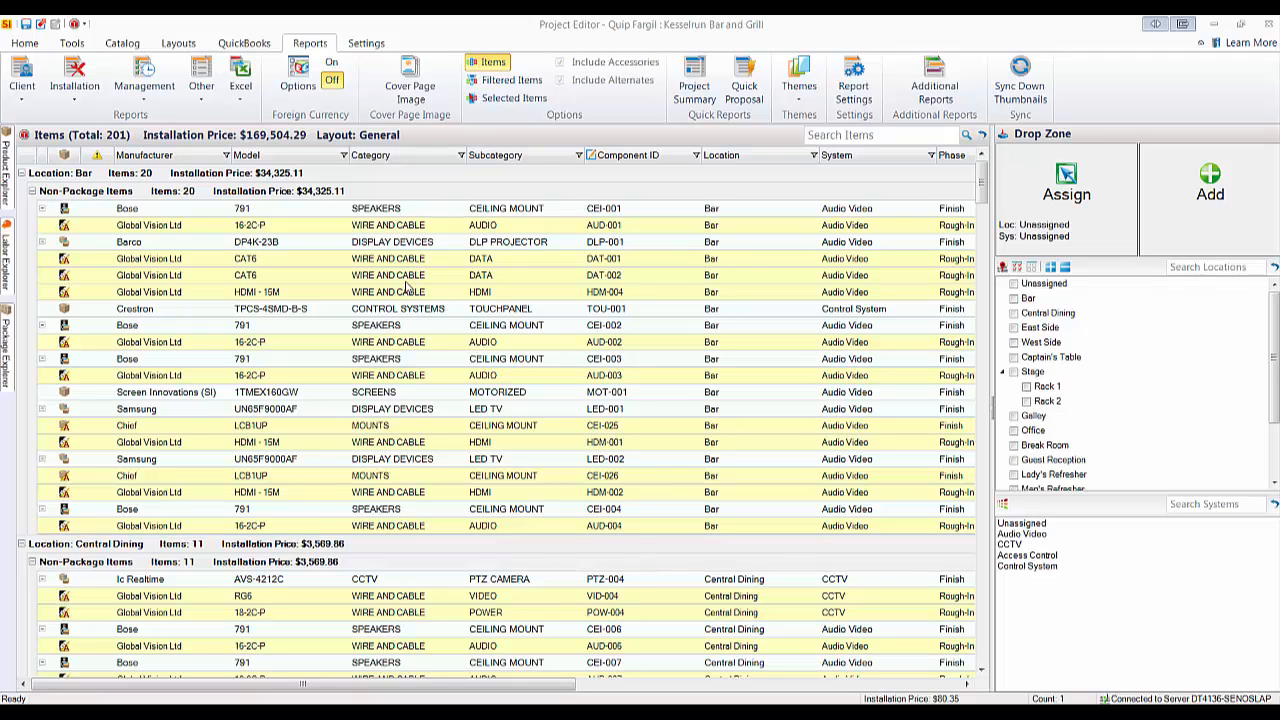
# - Switch to the main D-Tools SI window, start the Standard Report Designer and open the published report Check List with Filter Info
pyautogui.moveTo(301, 699)
pyautogui.click(274, 662)
pyautogui.click(25, 44)
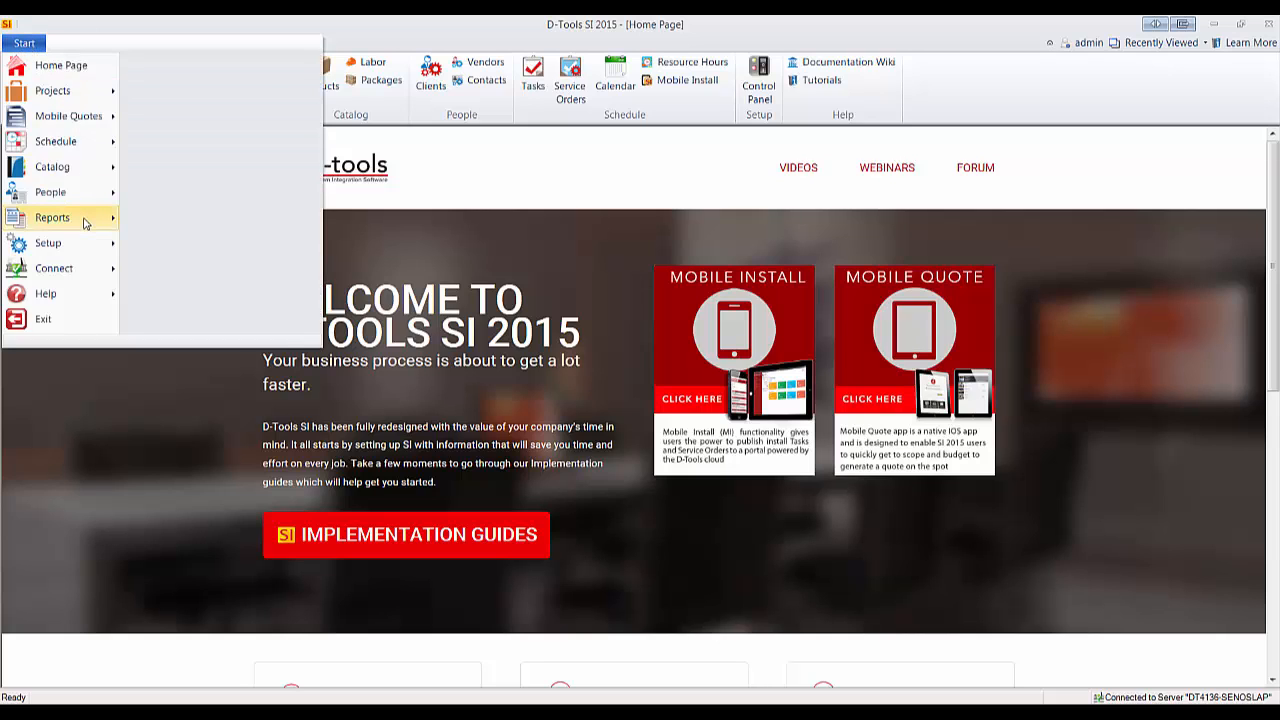
pyautogui.moveTo(86, 217)
pyautogui.click(186, 168)
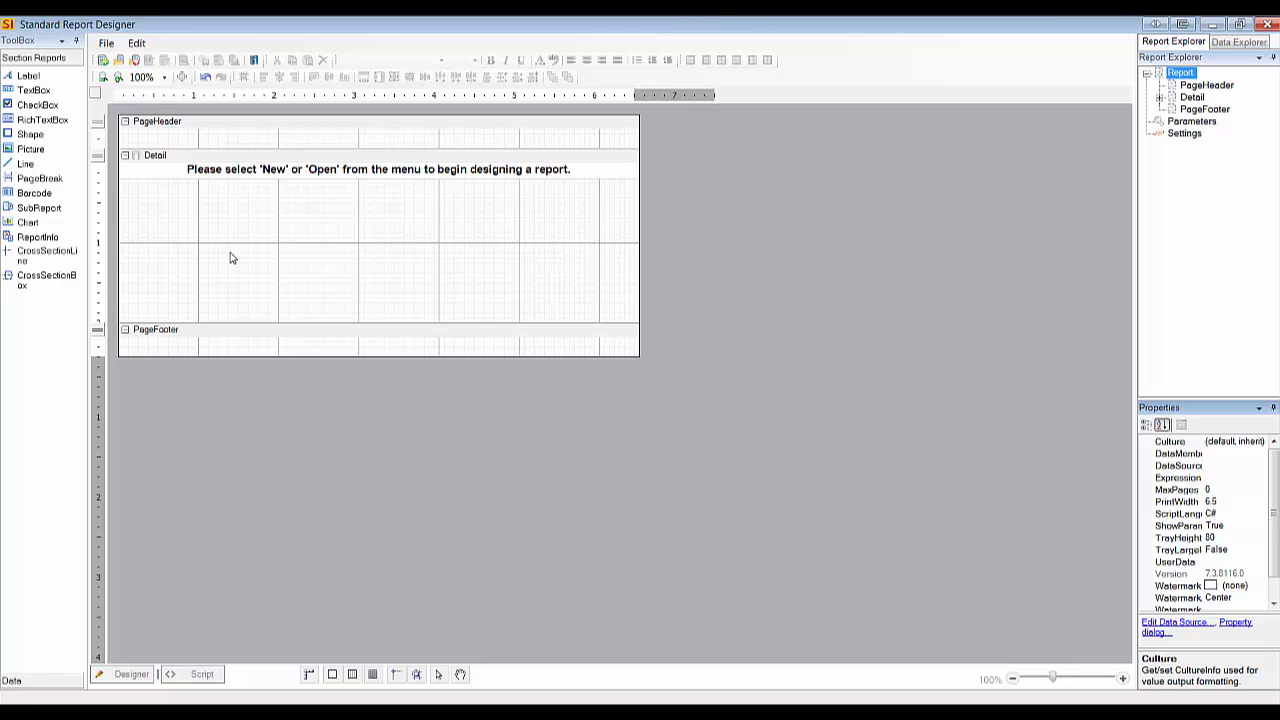
pyautogui.click(118, 61)
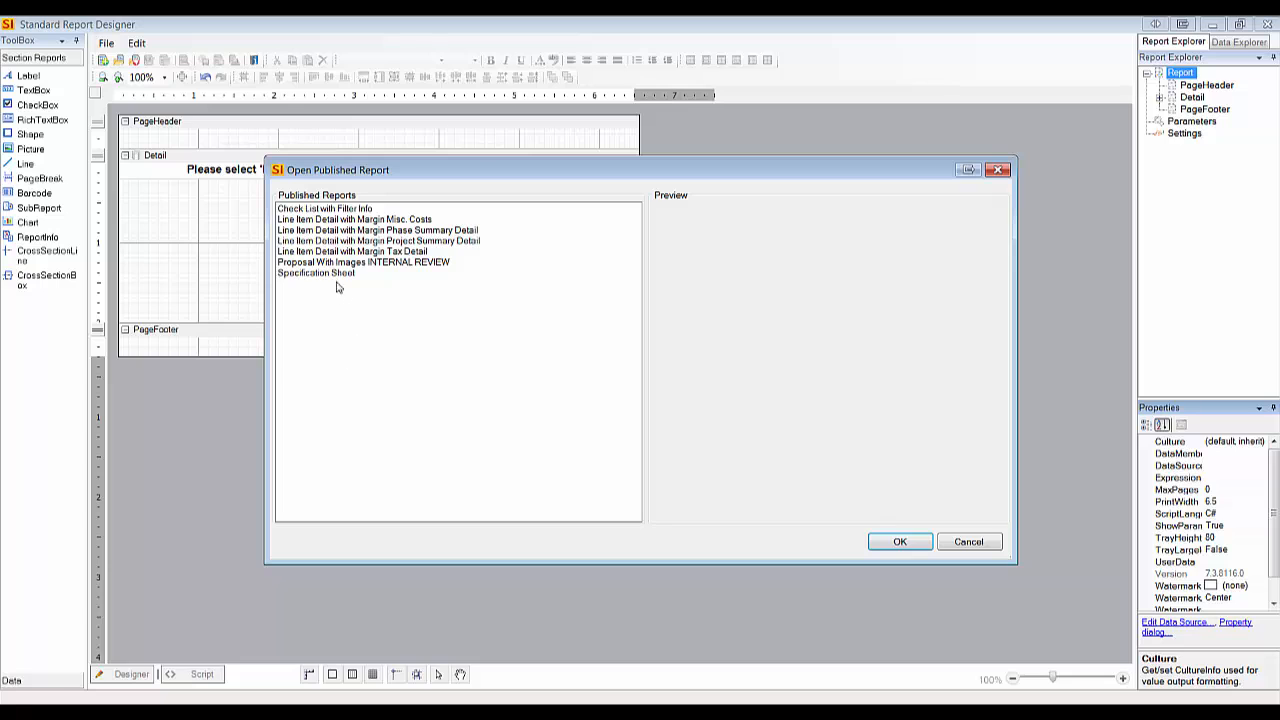
pyautogui.click(325, 209)
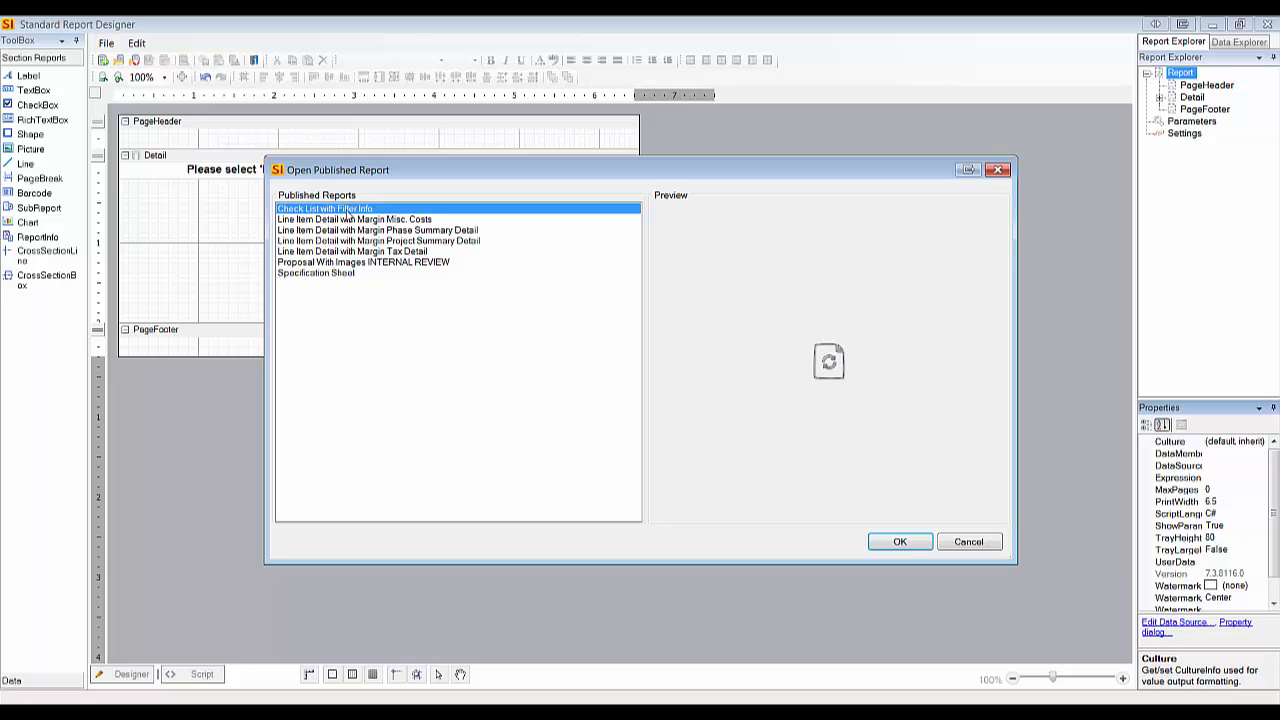
pyautogui.click(894, 540)
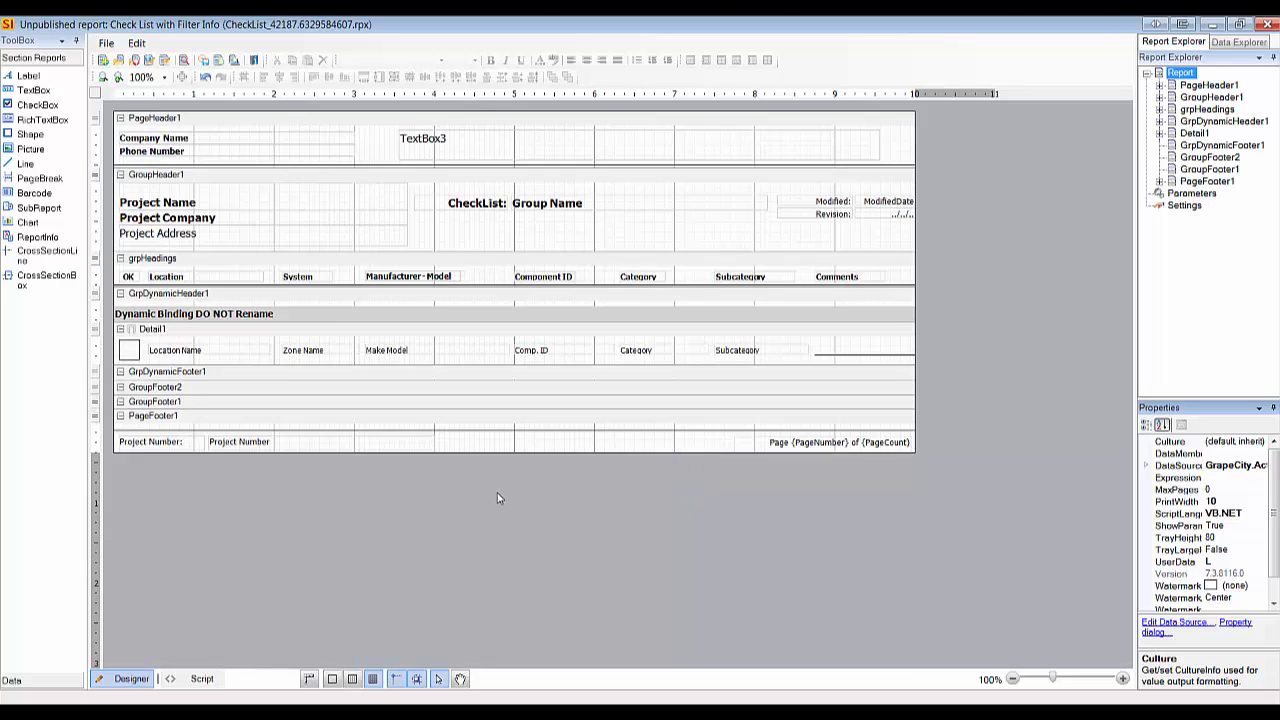
# - Check the name of TextBox3 in PageHeader1 and examine the PageHeader1_Format script lines that fill it with applied filter information
pyautogui.click(506, 138)
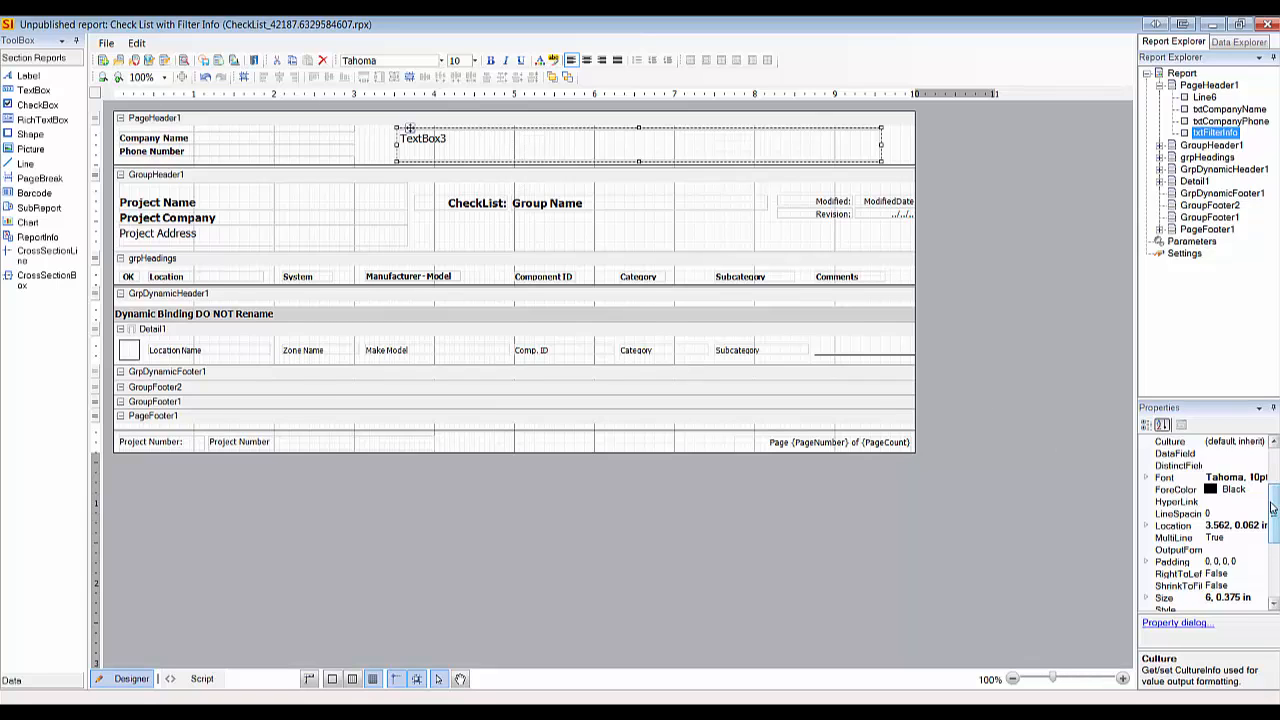
pyautogui.moveTo(1272, 507); pyautogui.dragTo(1273, 458)
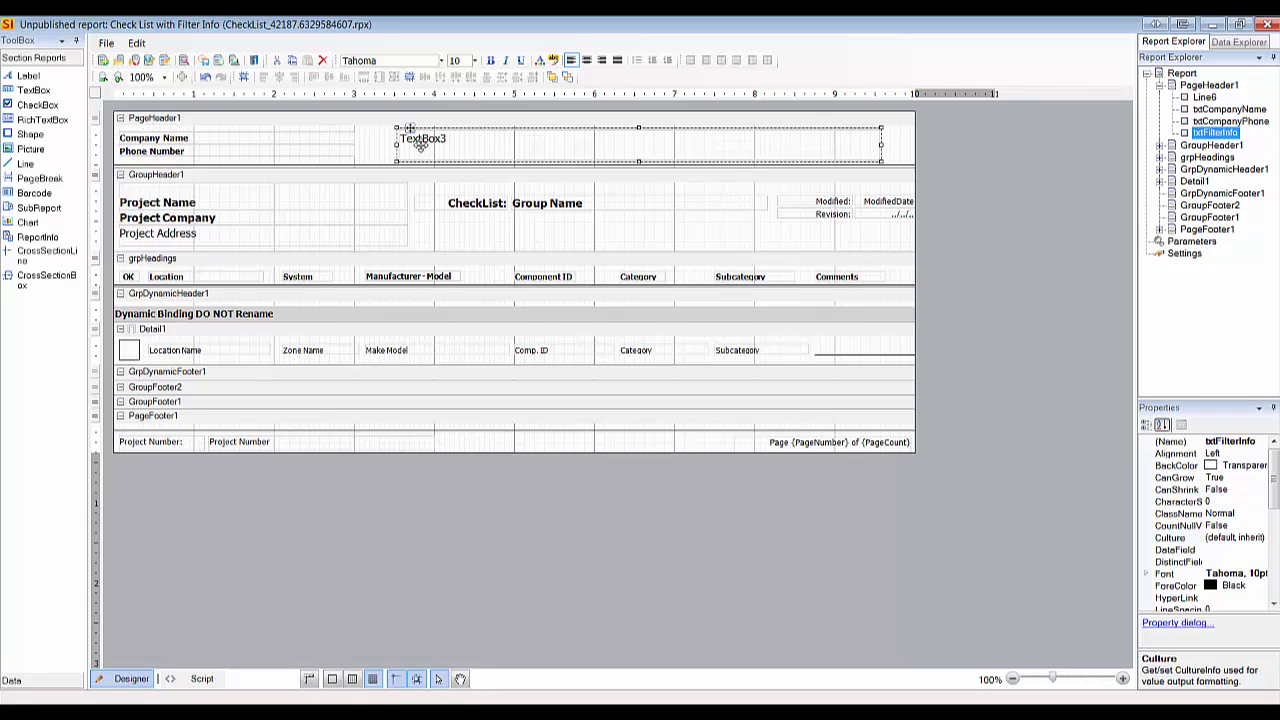
pyautogui.click(196, 679)
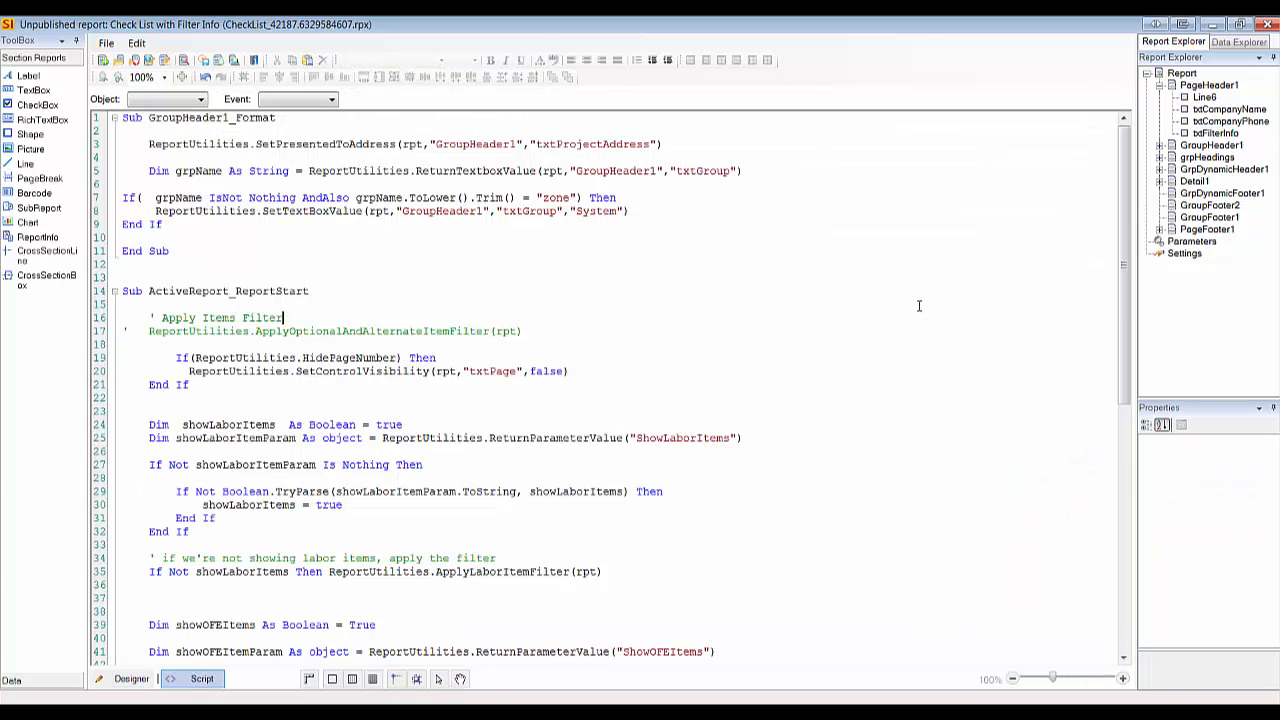
pyautogui.scroll(-12, 919, 306)
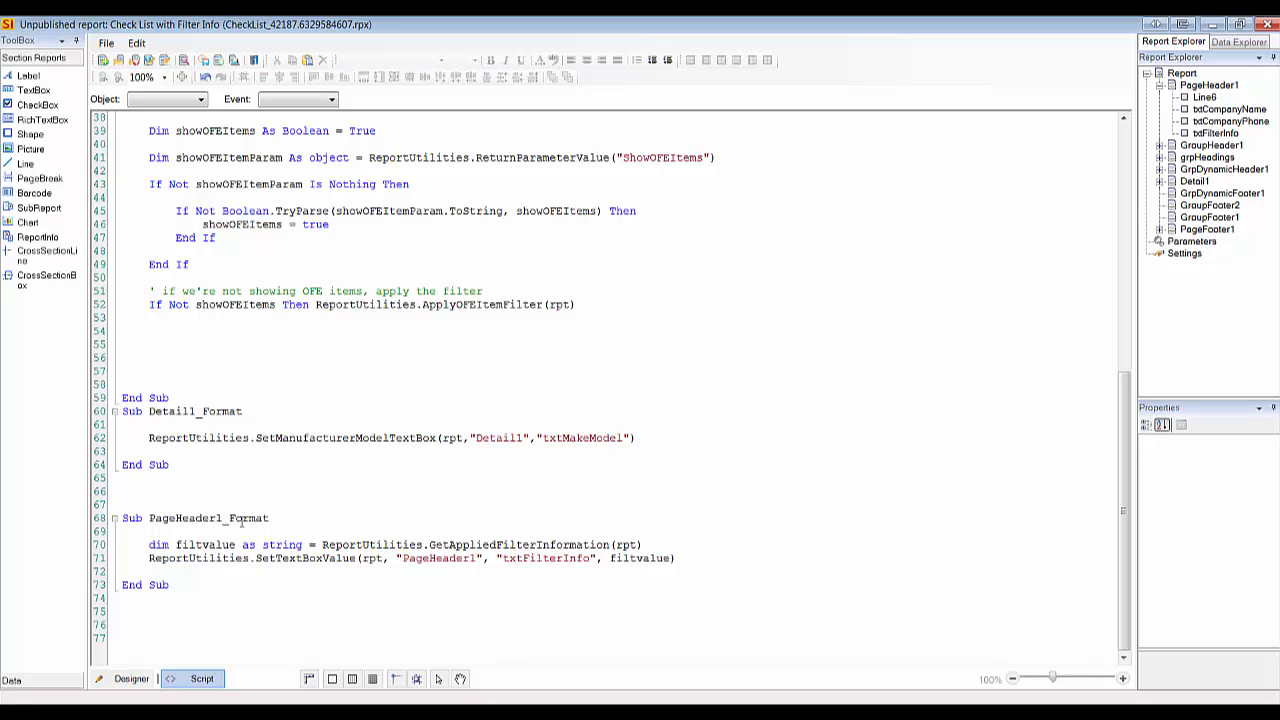
pyautogui.moveTo(180, 515); pyautogui.dragTo(81, 512)
pyautogui.click(206, 575)
pyautogui.moveTo(144, 545); pyautogui.dragTo(686, 557)
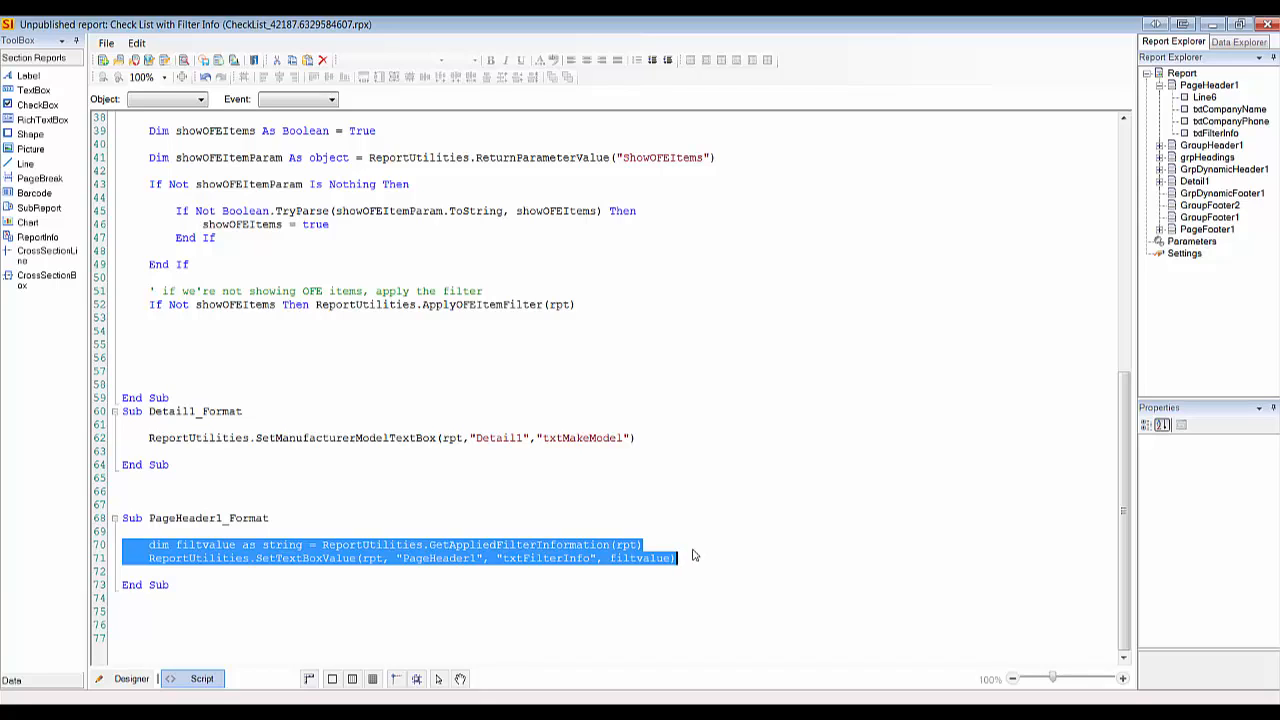
pyautogui.click(357, 491)
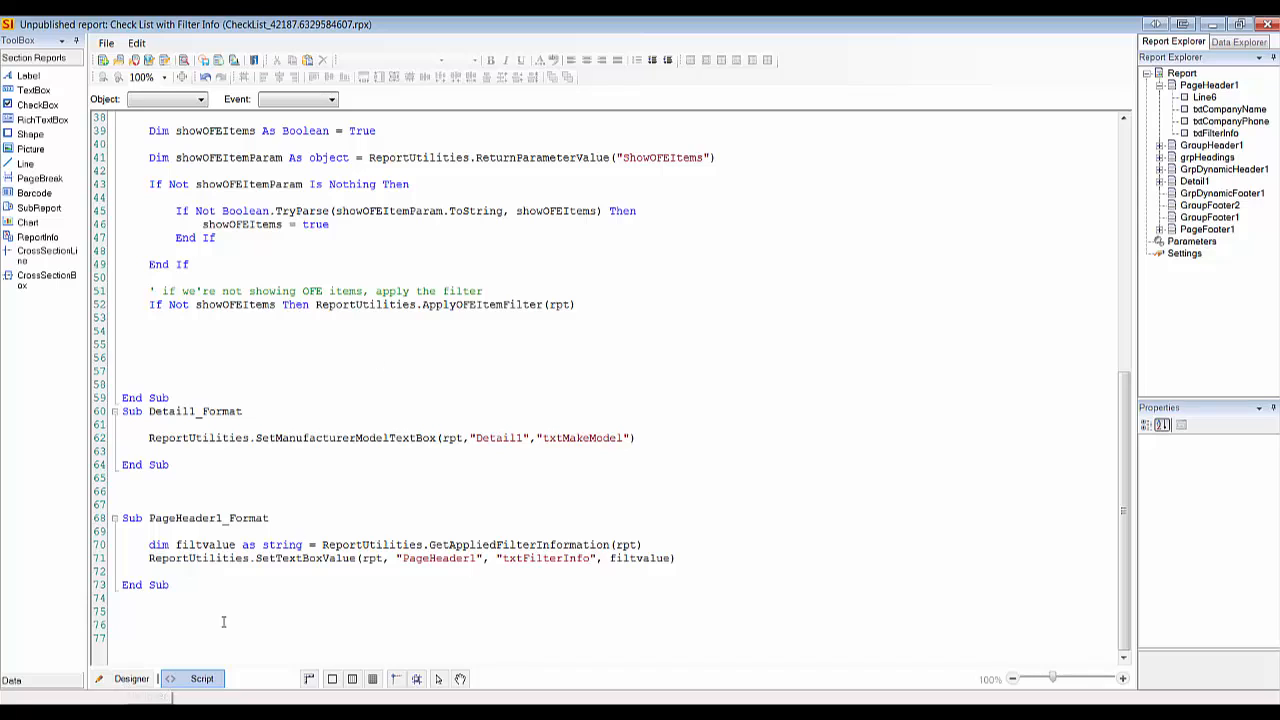
# - Return to the report layout, publish the Check List with Filter Info report and close the designer
pyautogui.click(127, 680)
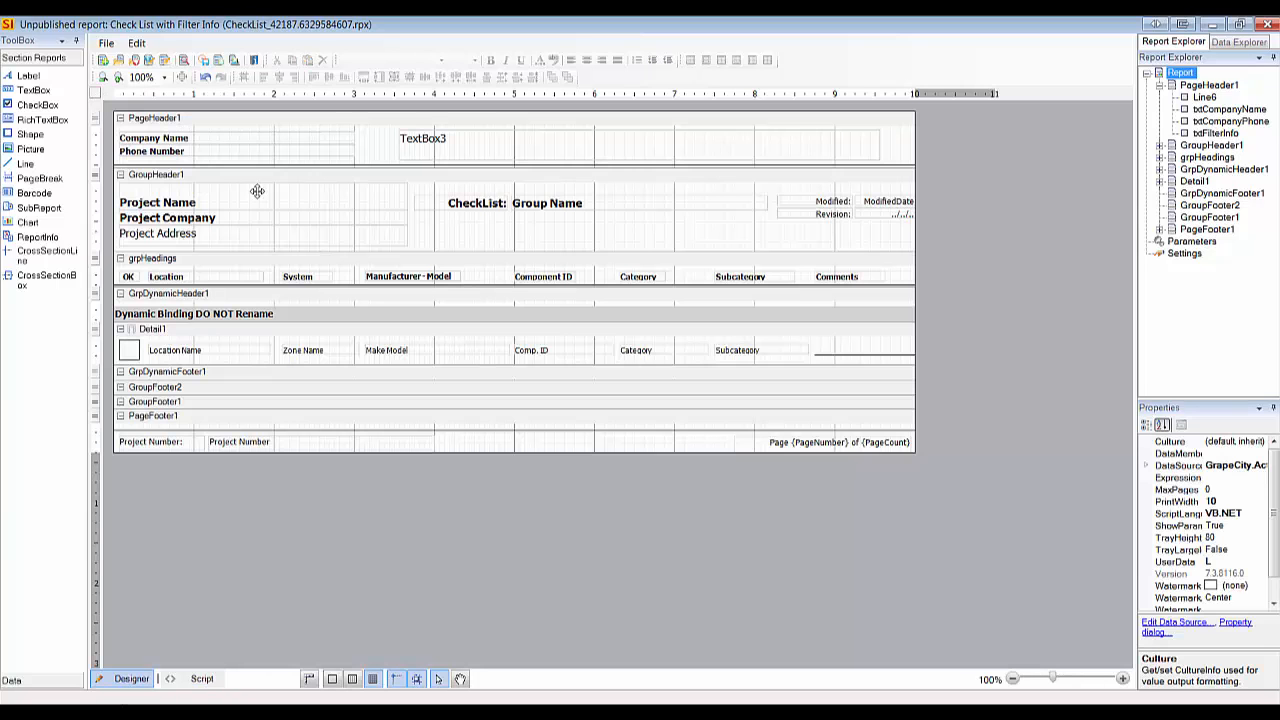
pyautogui.click(218, 63)
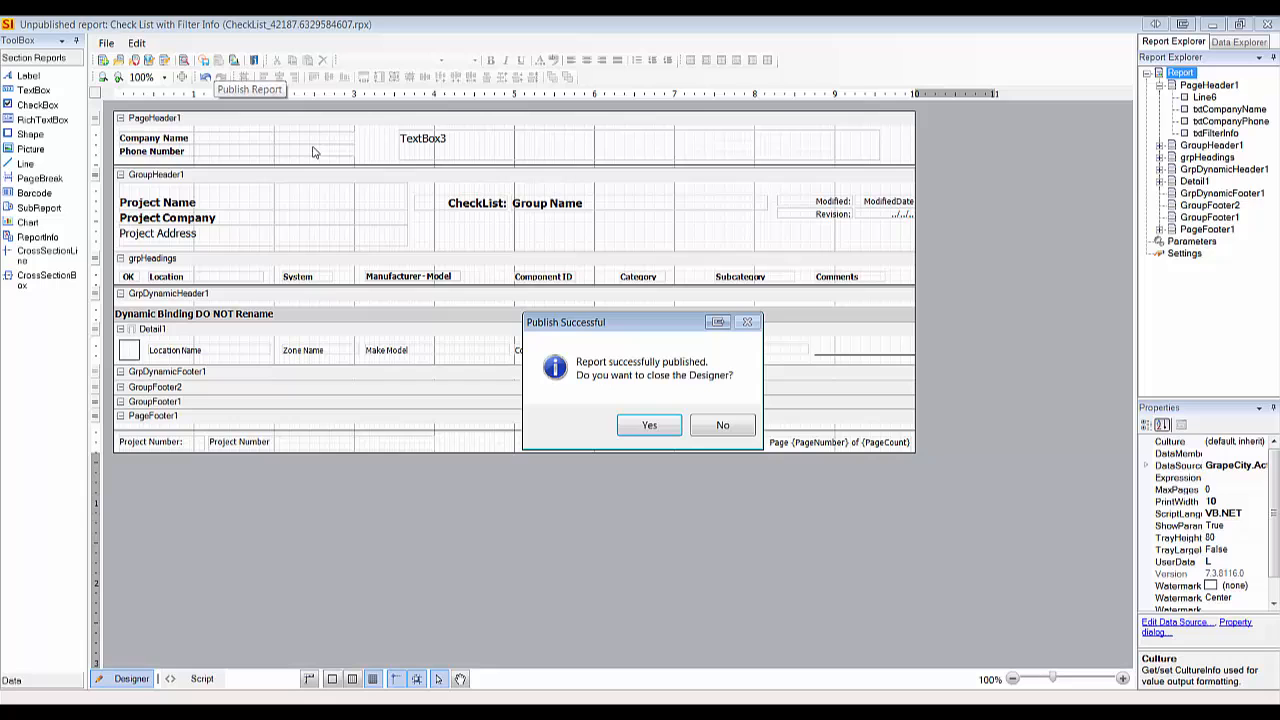
pyautogui.click(650, 426)
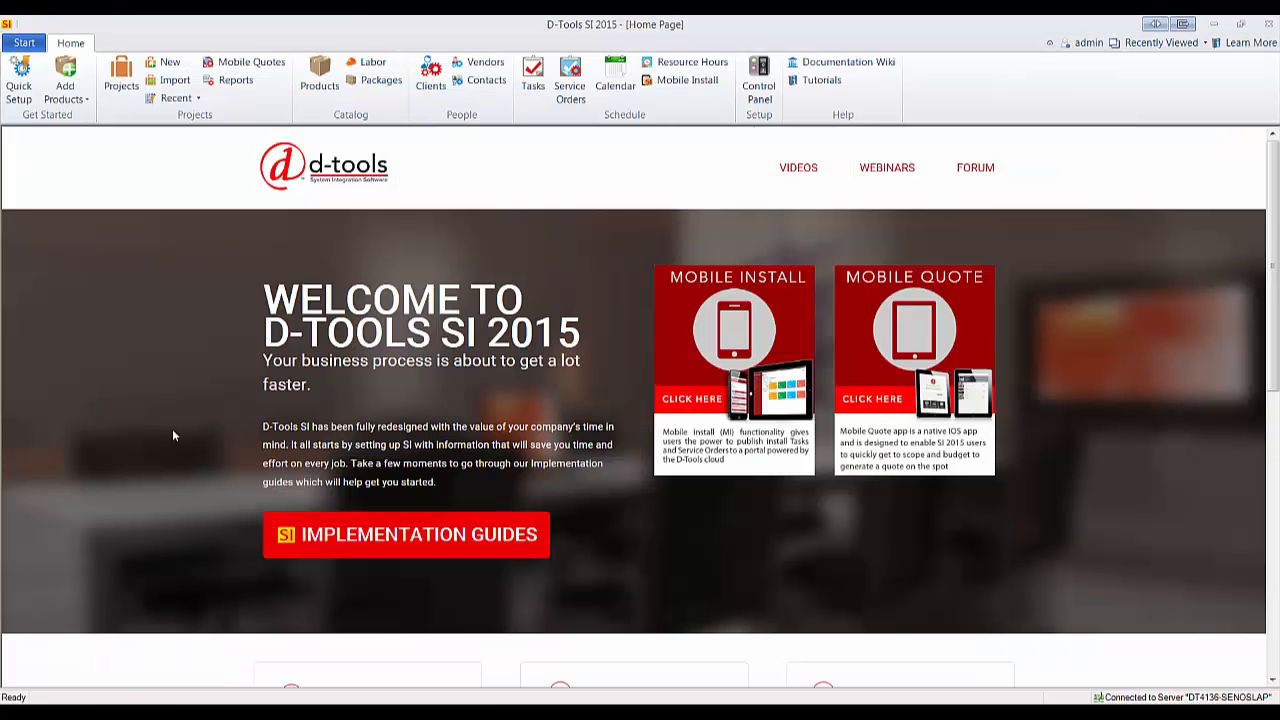
# - Restart the Standard Report Designer and open the published report Proposal With Images INTERNAL REVIEW
pyautogui.click(24, 43)
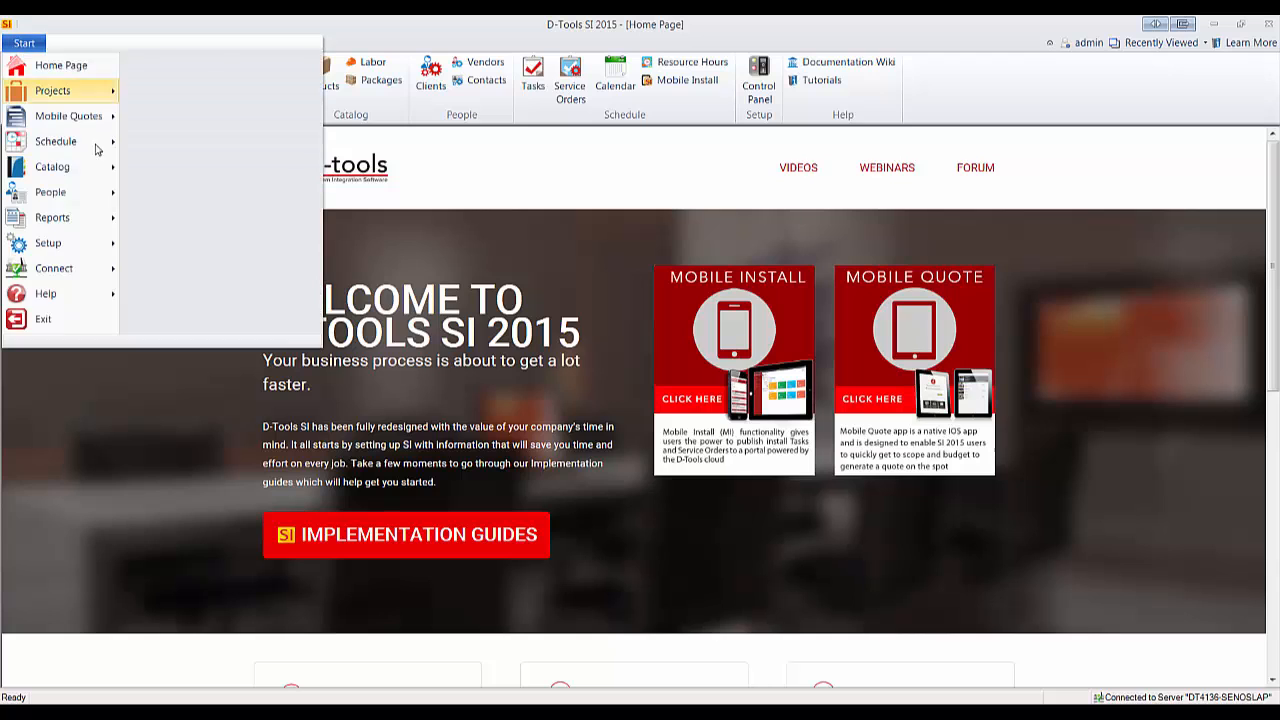
pyautogui.moveTo(80, 230)
pyautogui.click(177, 160)
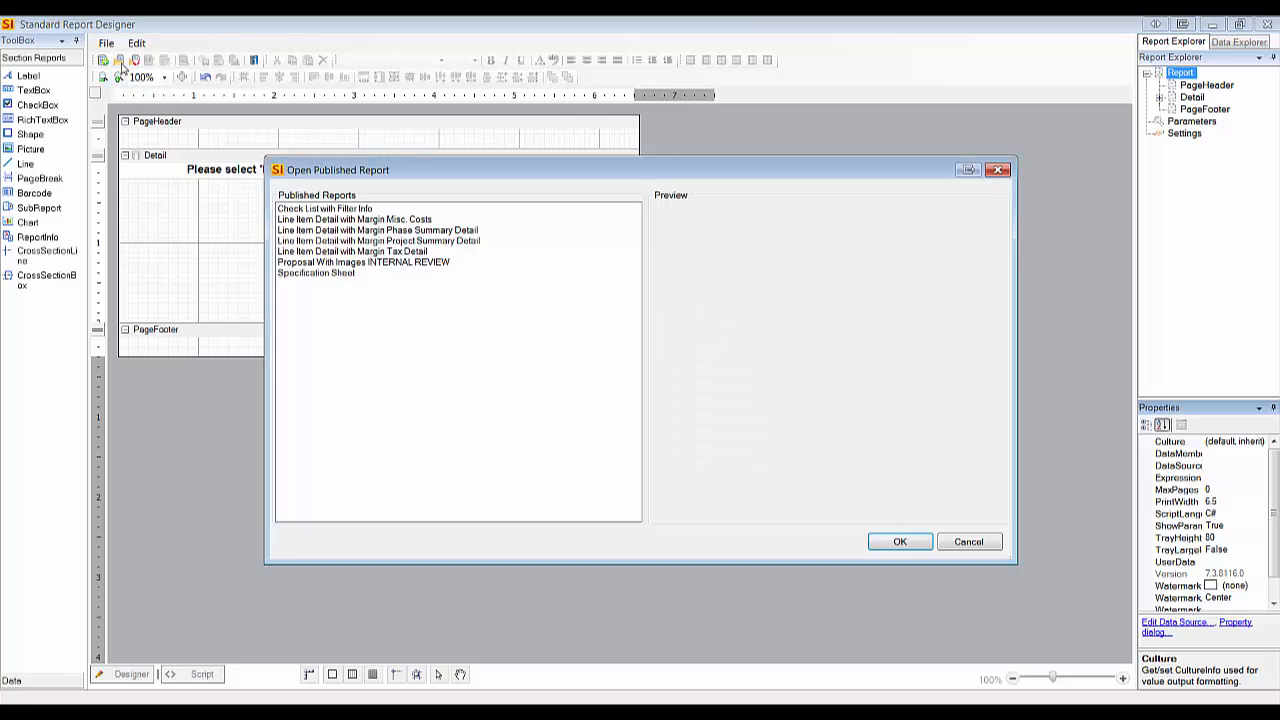
pyautogui.click(119, 61)
pyautogui.click(418, 263)
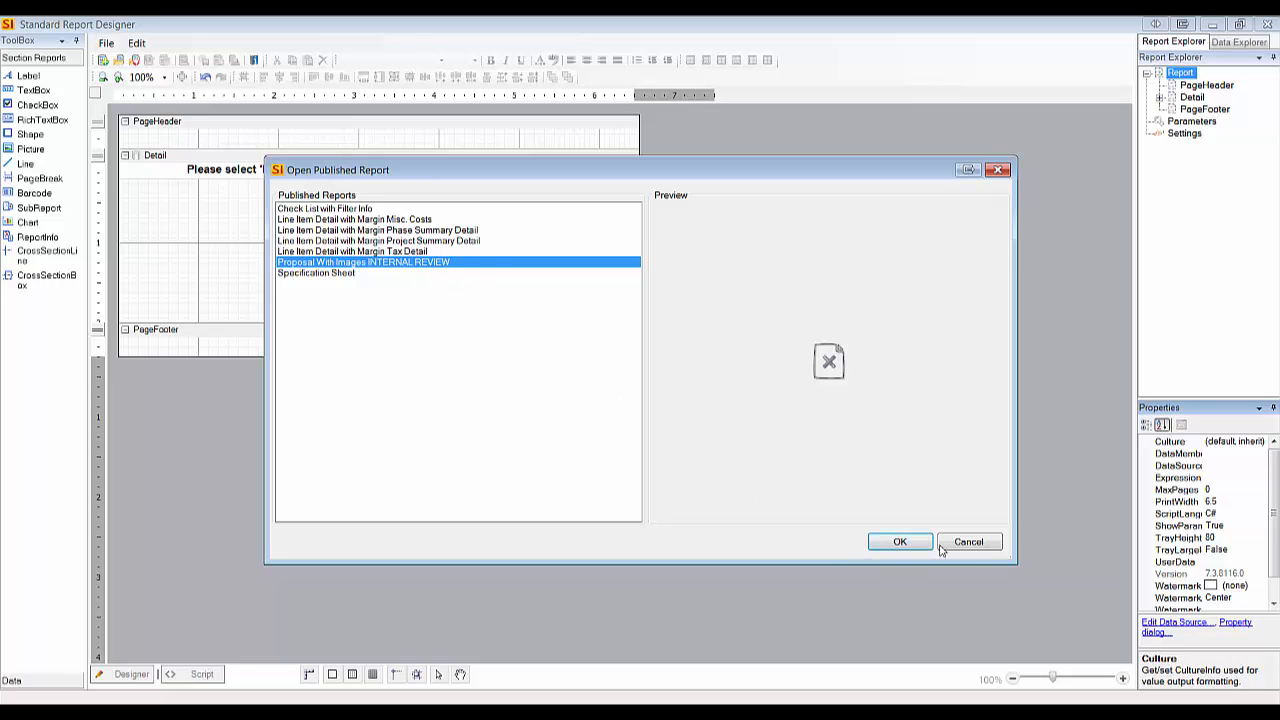
pyautogui.click(900, 543)
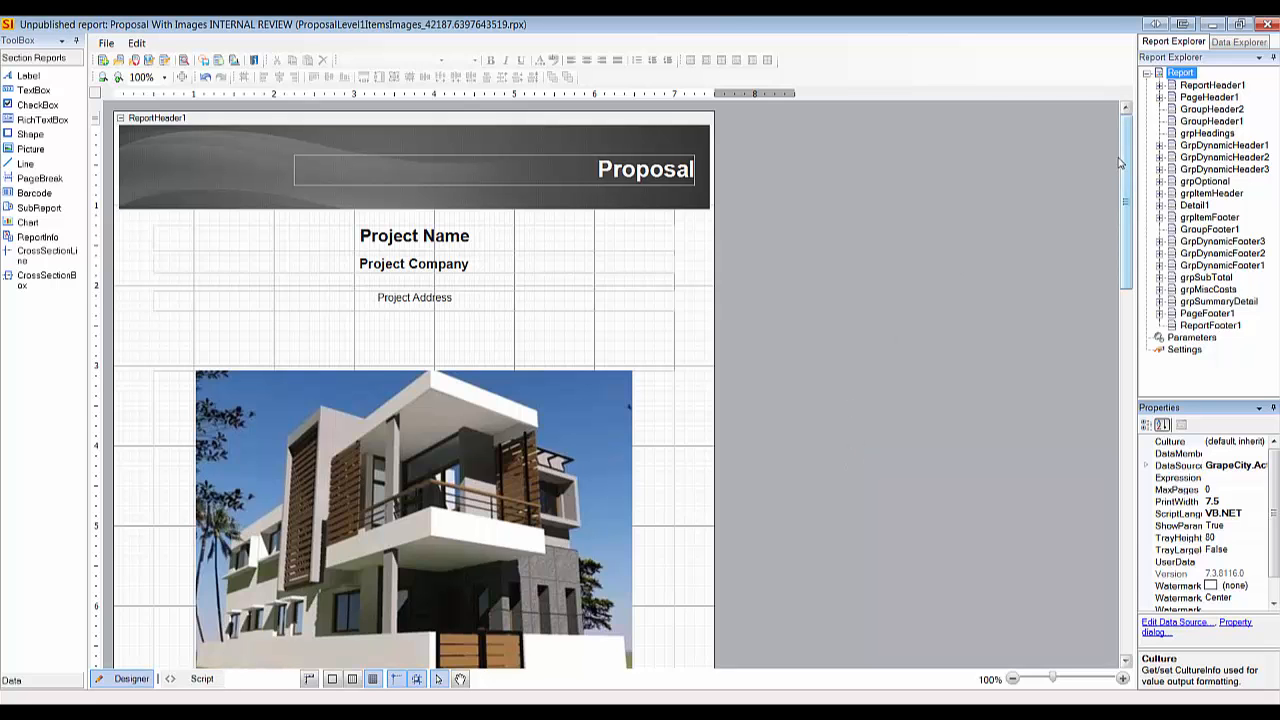
# - Inspect the properties of TextBox3 in grpSummaryDetail and examine the grpSummaryDetail_Format script that fills it with parameter values
pyautogui.moveTo(1123, 157); pyautogui.dragTo(1124, 524)
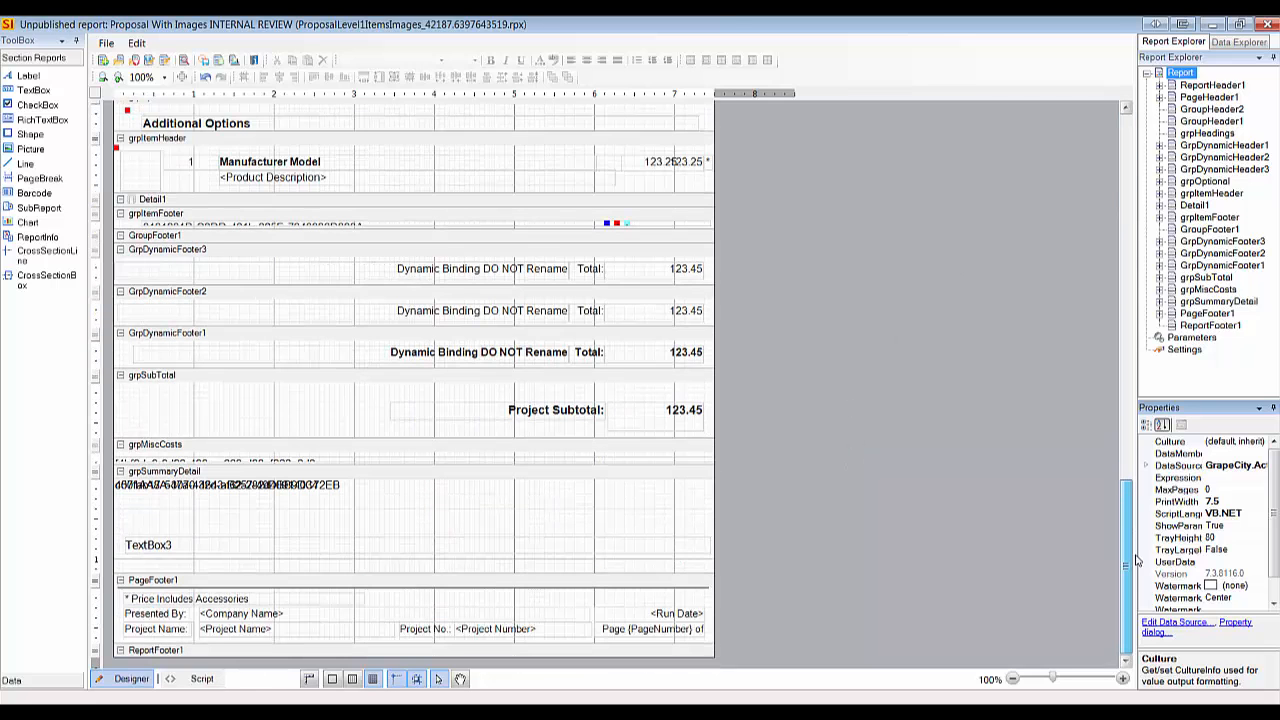
pyautogui.click(342, 543)
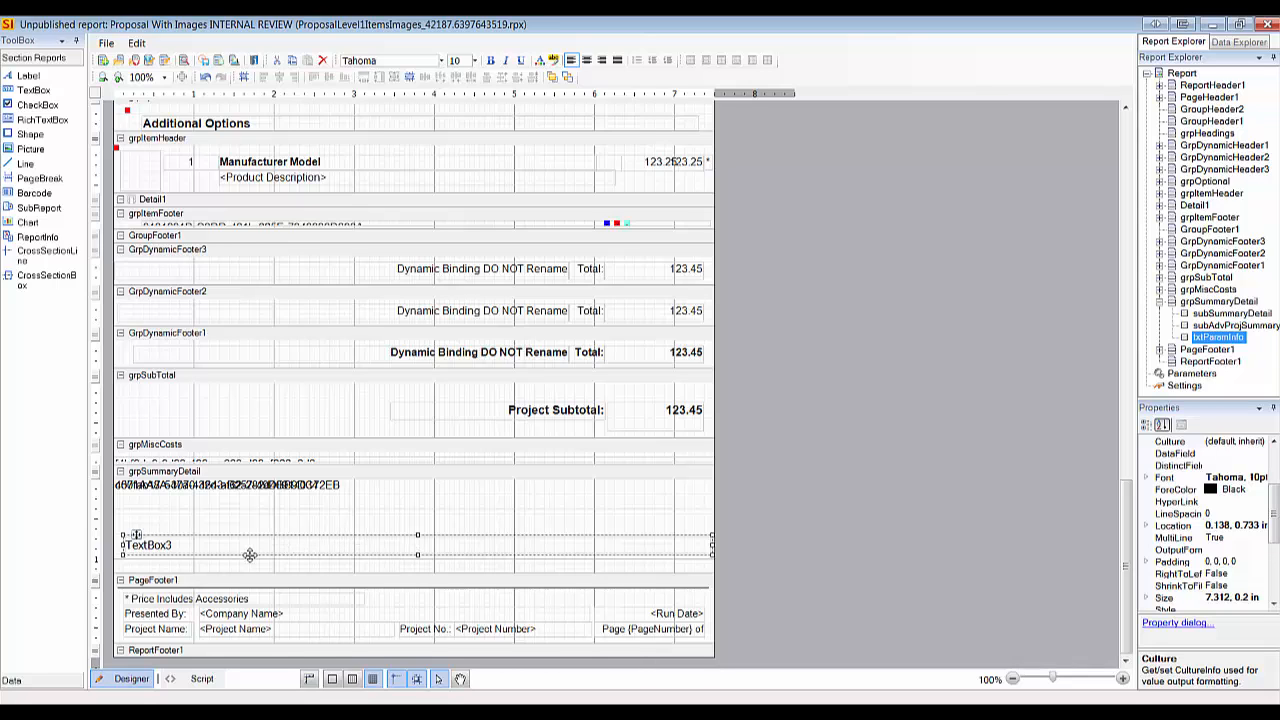
pyautogui.moveTo(1273, 510); pyautogui.dragTo(1273, 474)
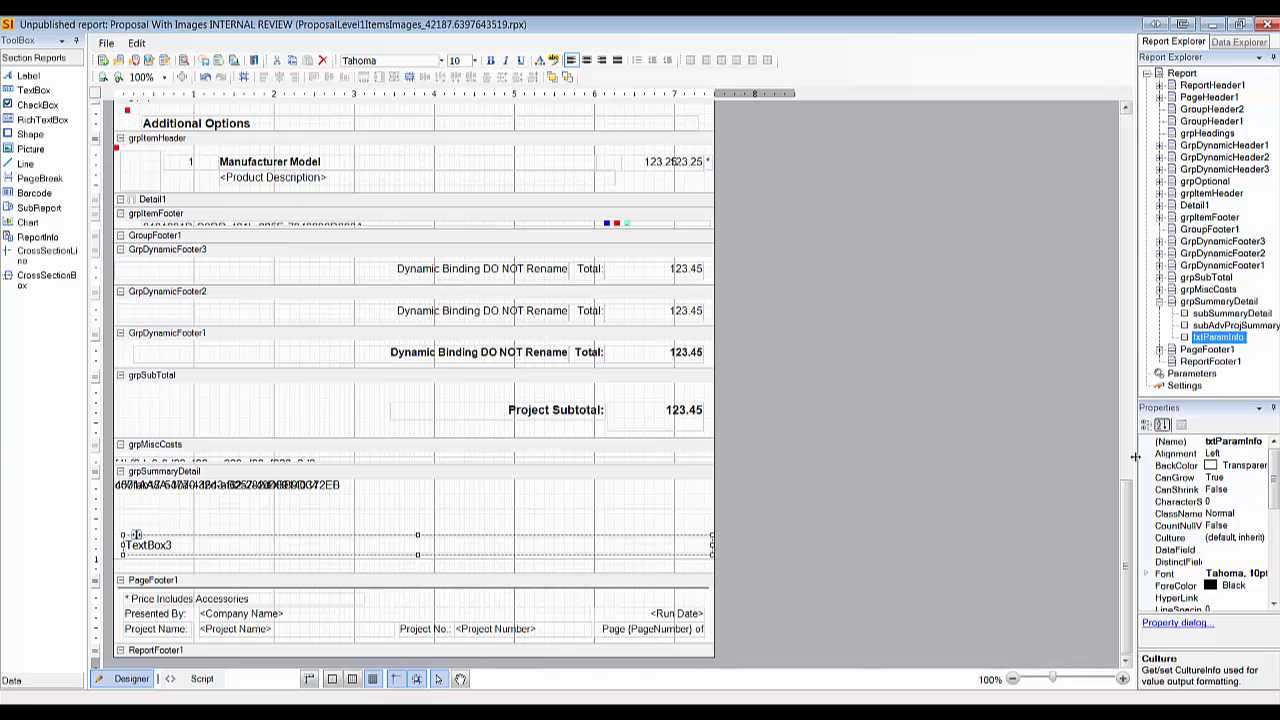
pyautogui.moveTo(1132, 458); pyautogui.dragTo(985, 452)
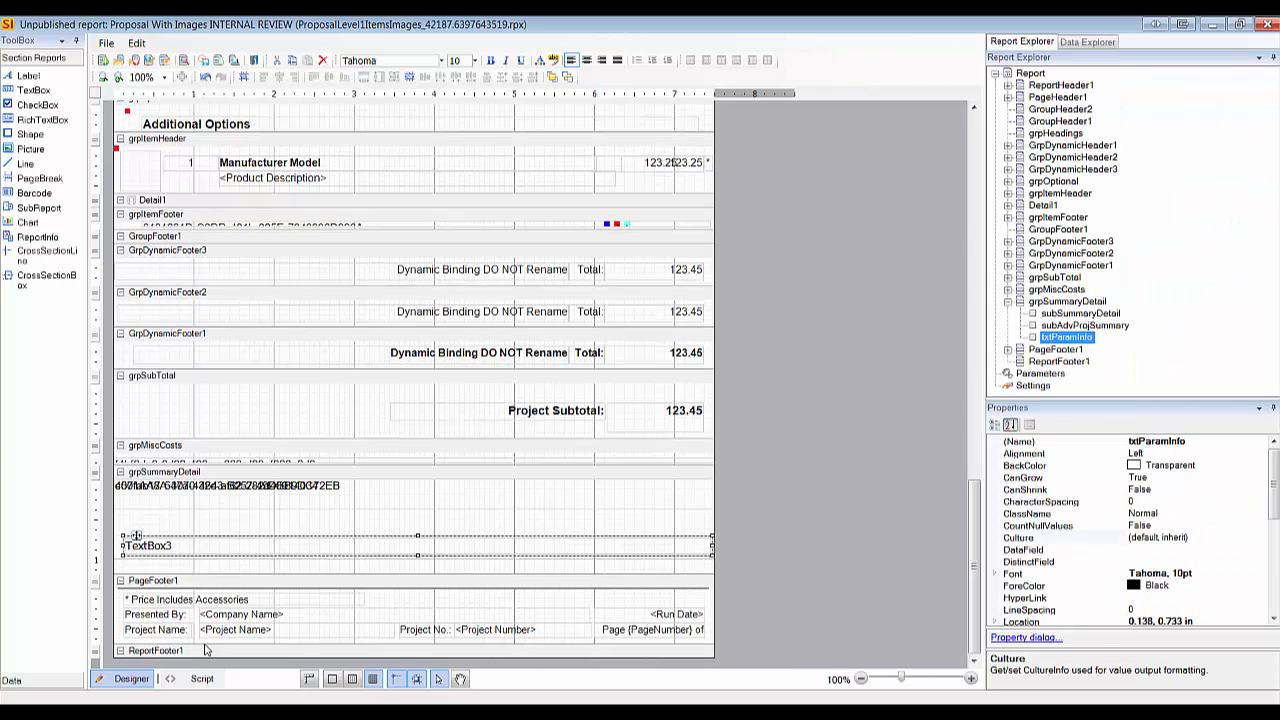
pyautogui.click(202, 679)
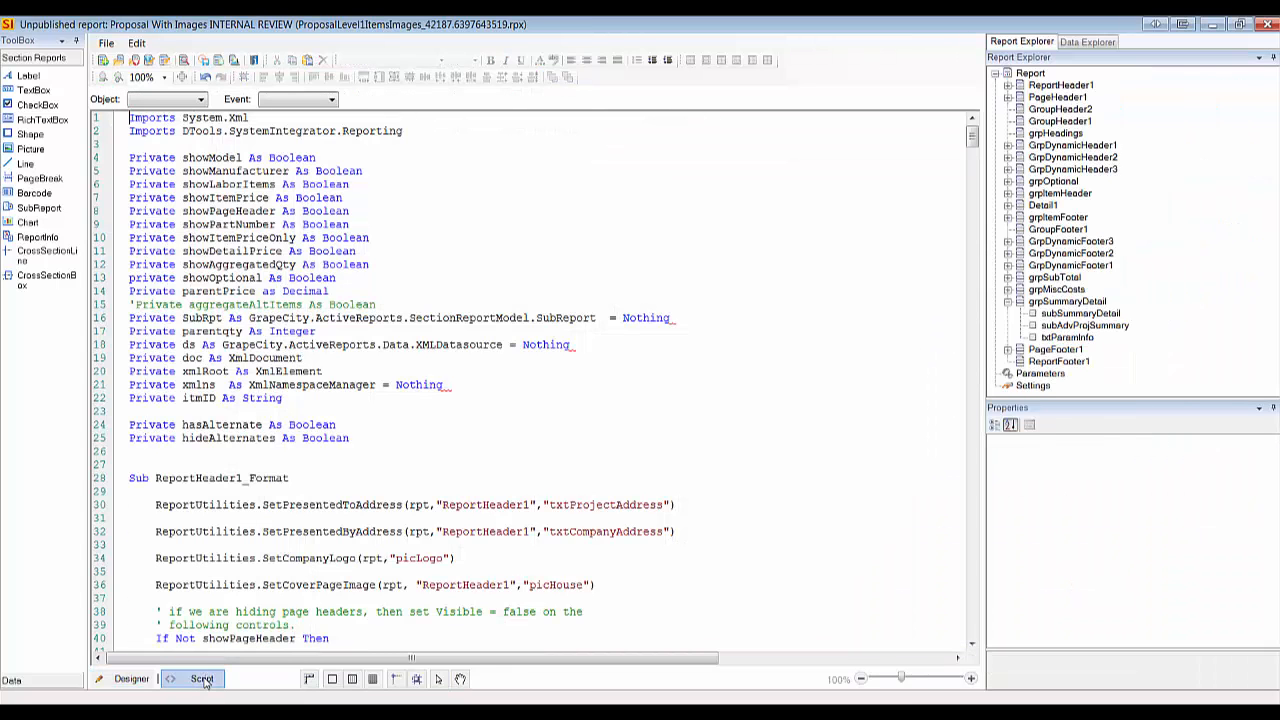
pyautogui.moveTo(972, 140); pyautogui.dragTo(971, 650)
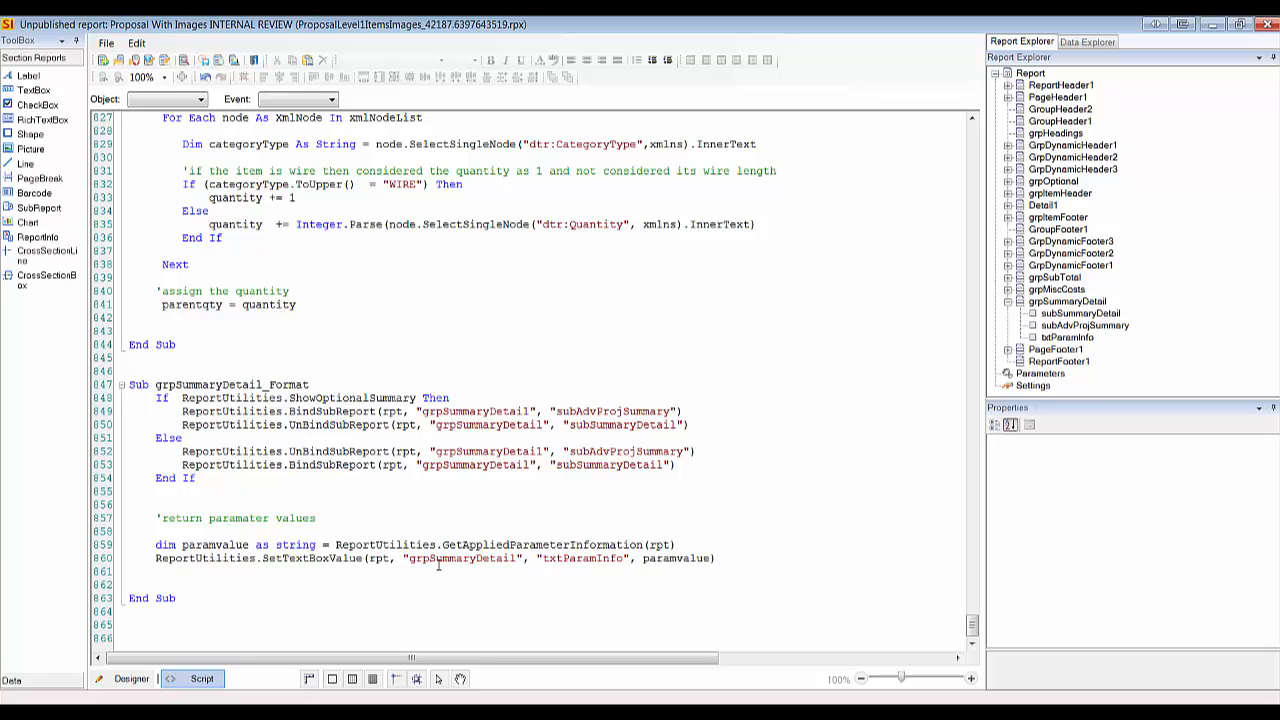
# - Return to the report layout, publish the Proposal With Images INTERNAL REVIEW report and close the designer
pyautogui.click(131, 678)
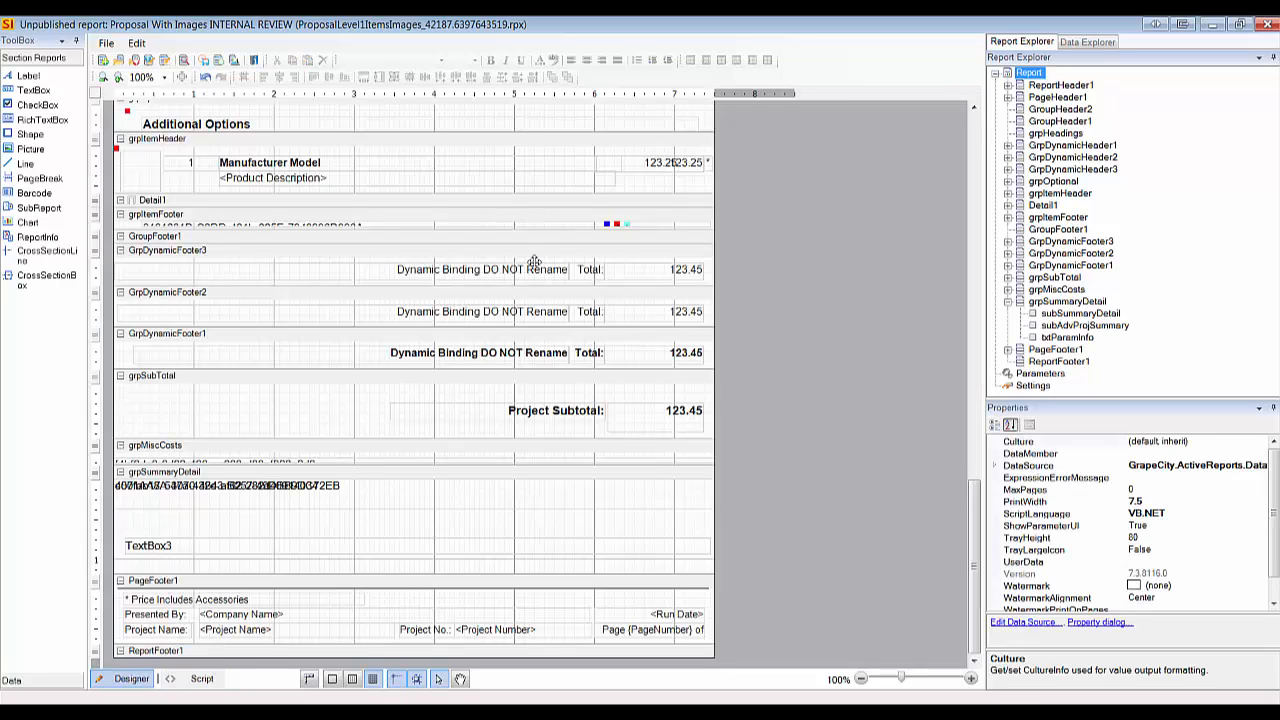
pyautogui.click(219, 61)
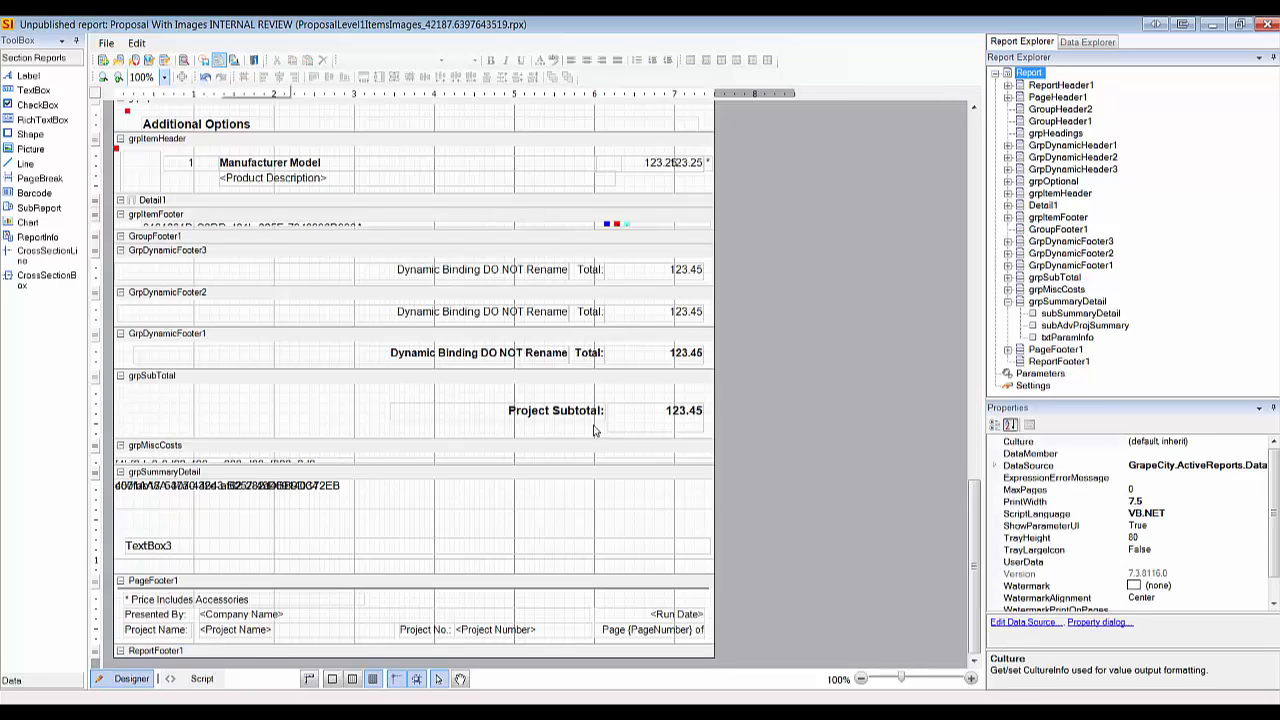
pyautogui.click(645, 426)
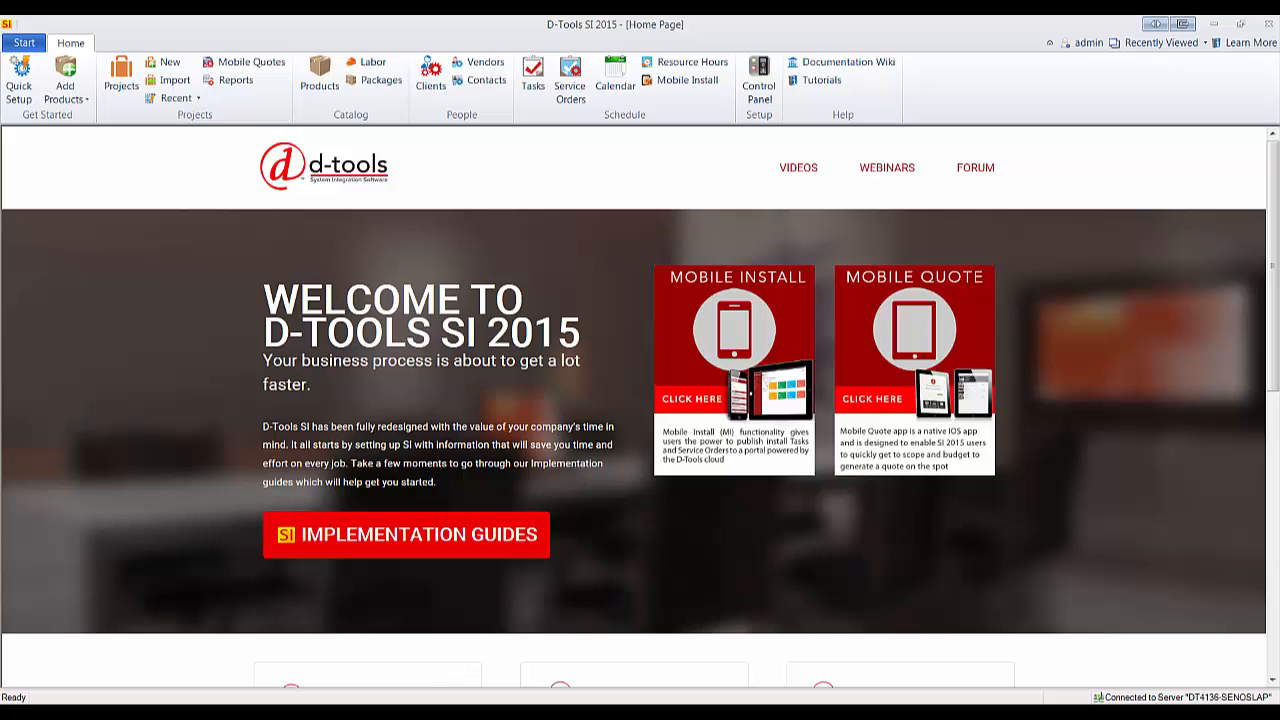
# - Switch to the Project Editor and start the management report Check List with Filter Info, By Location, with filters
pyautogui.click(305, 714)
pyautogui.click(312, 688)
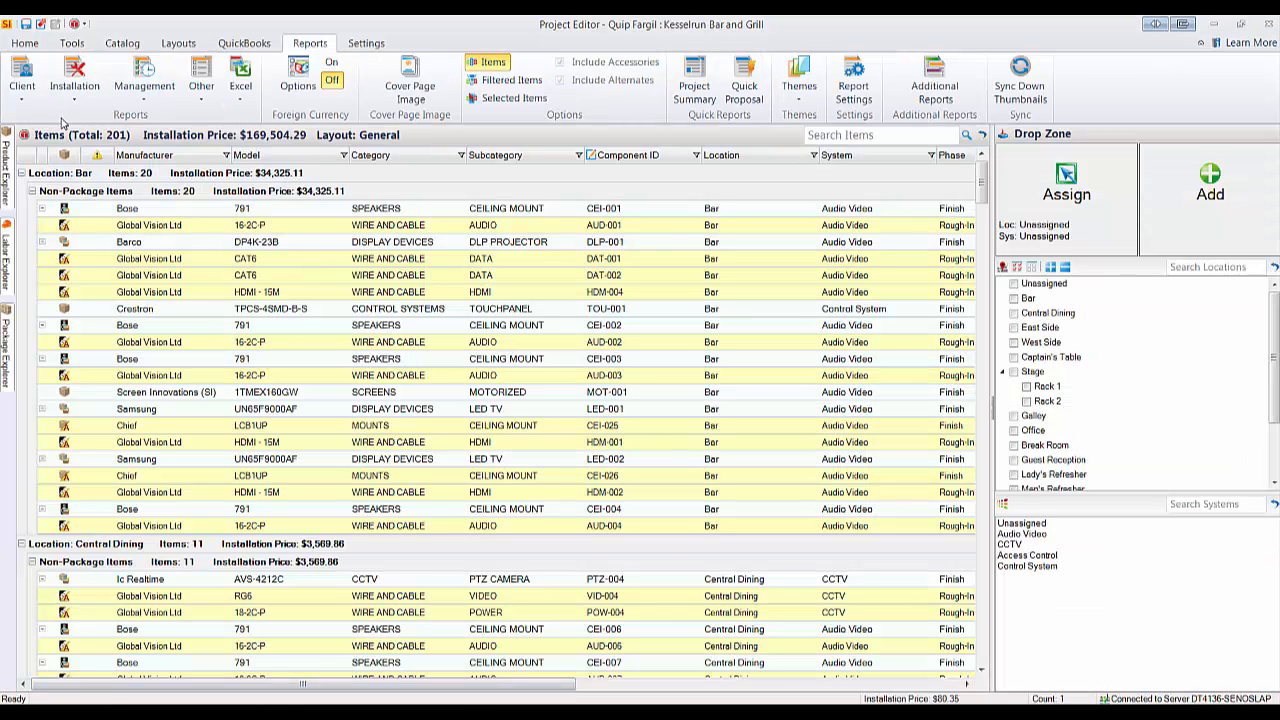
pyautogui.click(144, 92)
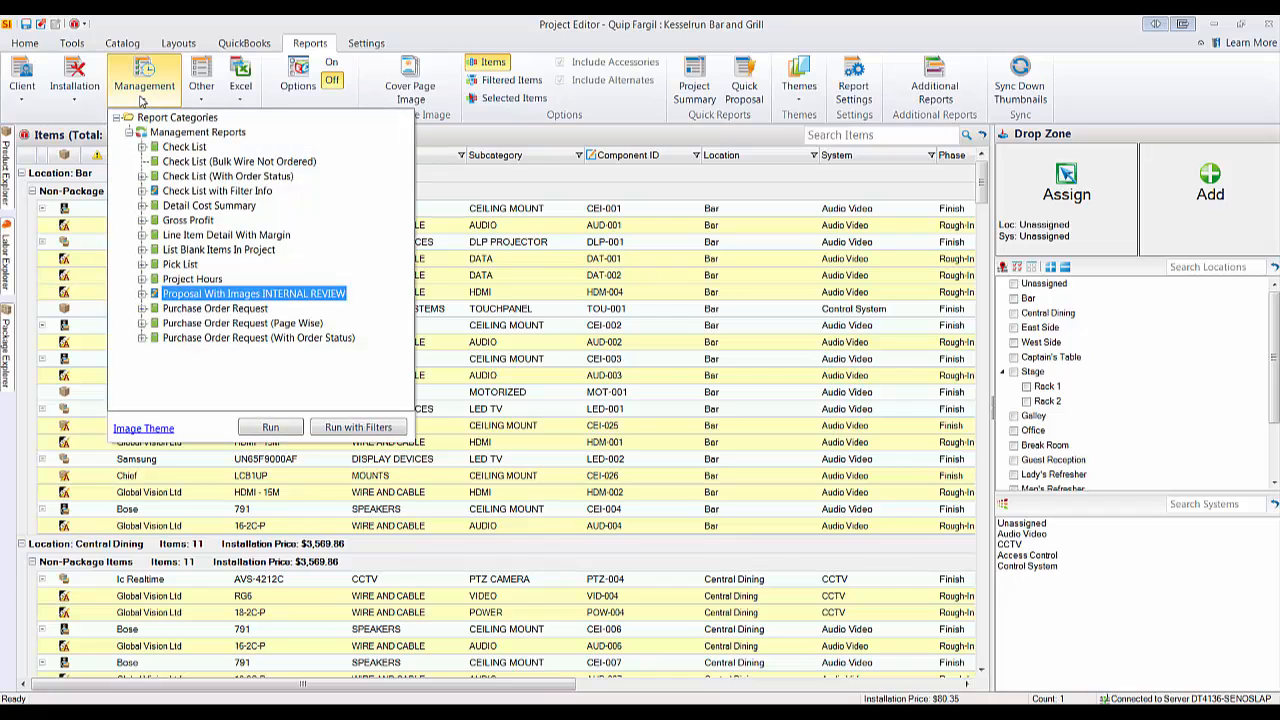
pyautogui.click(209, 192)
pyautogui.click(142, 191)
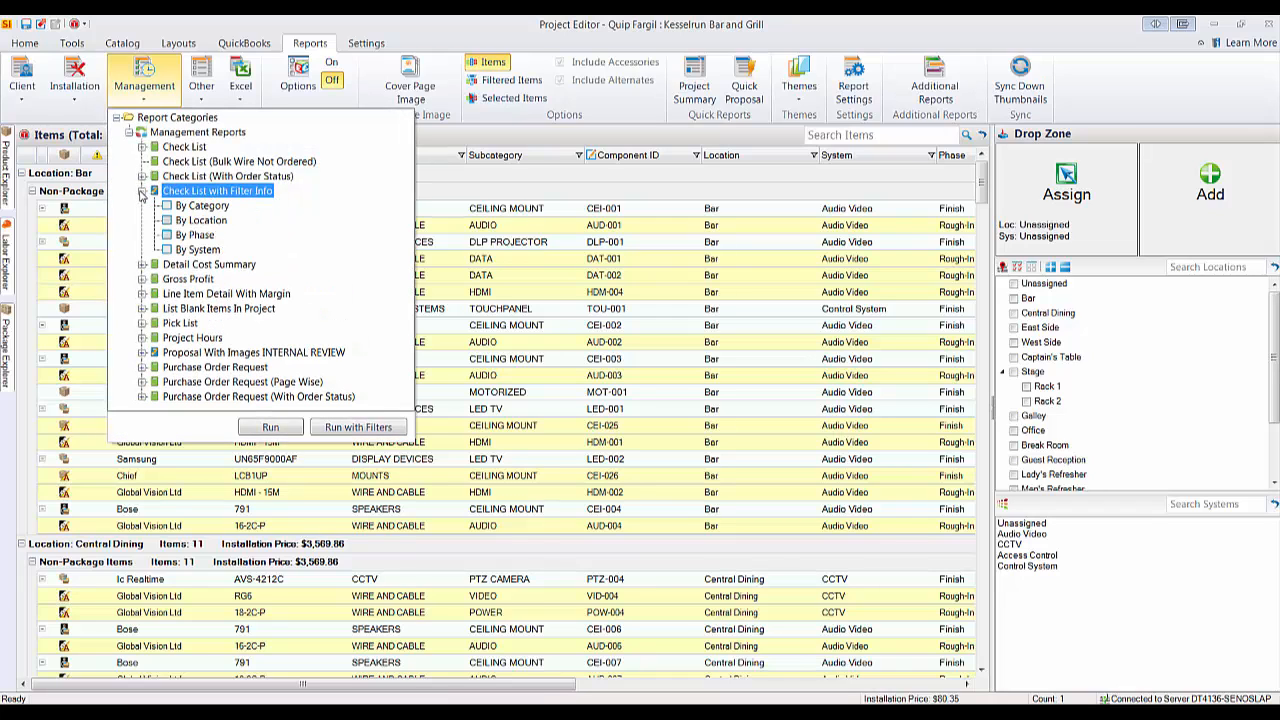
pyautogui.click(222, 221)
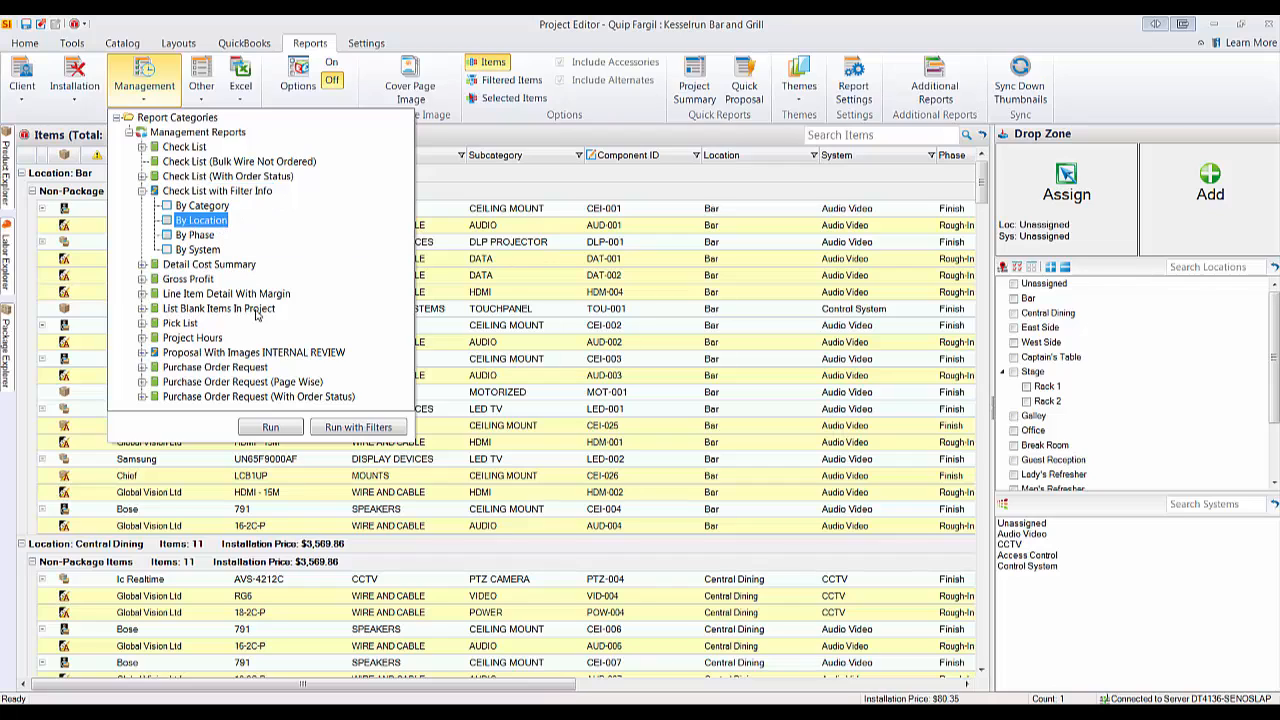
pyautogui.click(352, 428)
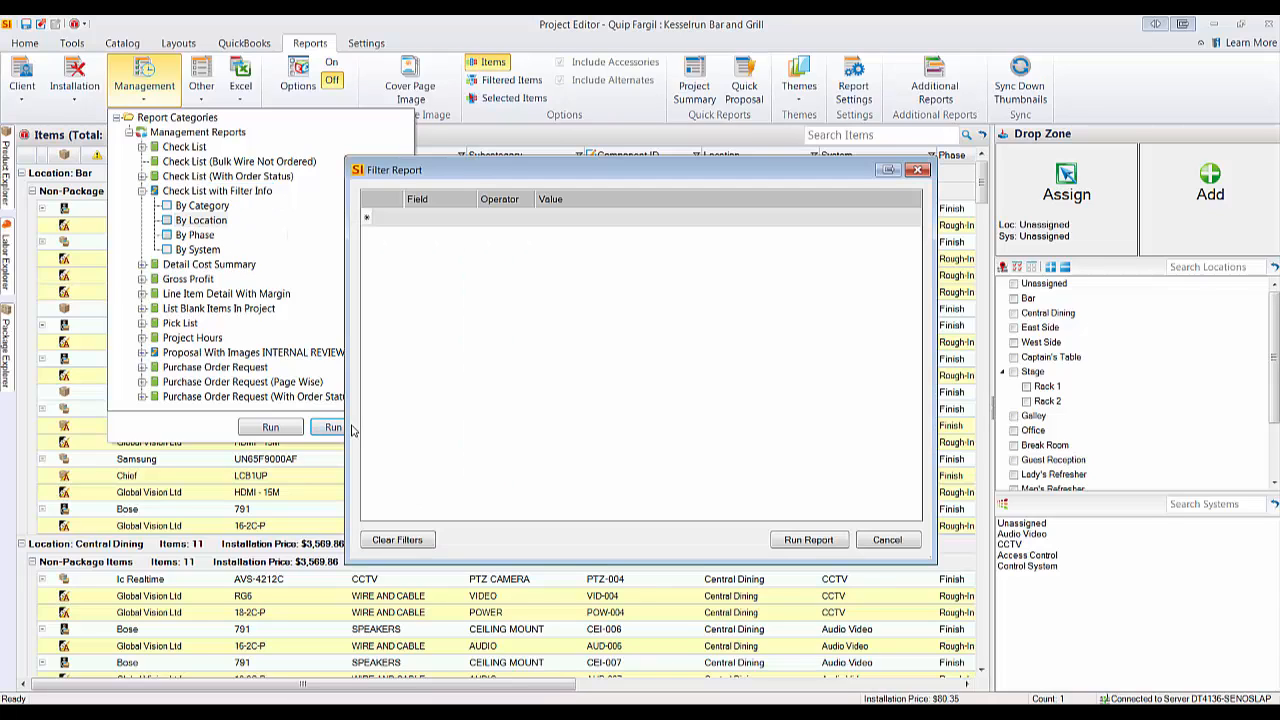
# - Filter the Check List with Filter Info report to Location Equal To Bar, run it, review the filter shown and close the viewer
pyautogui.click(470, 220)
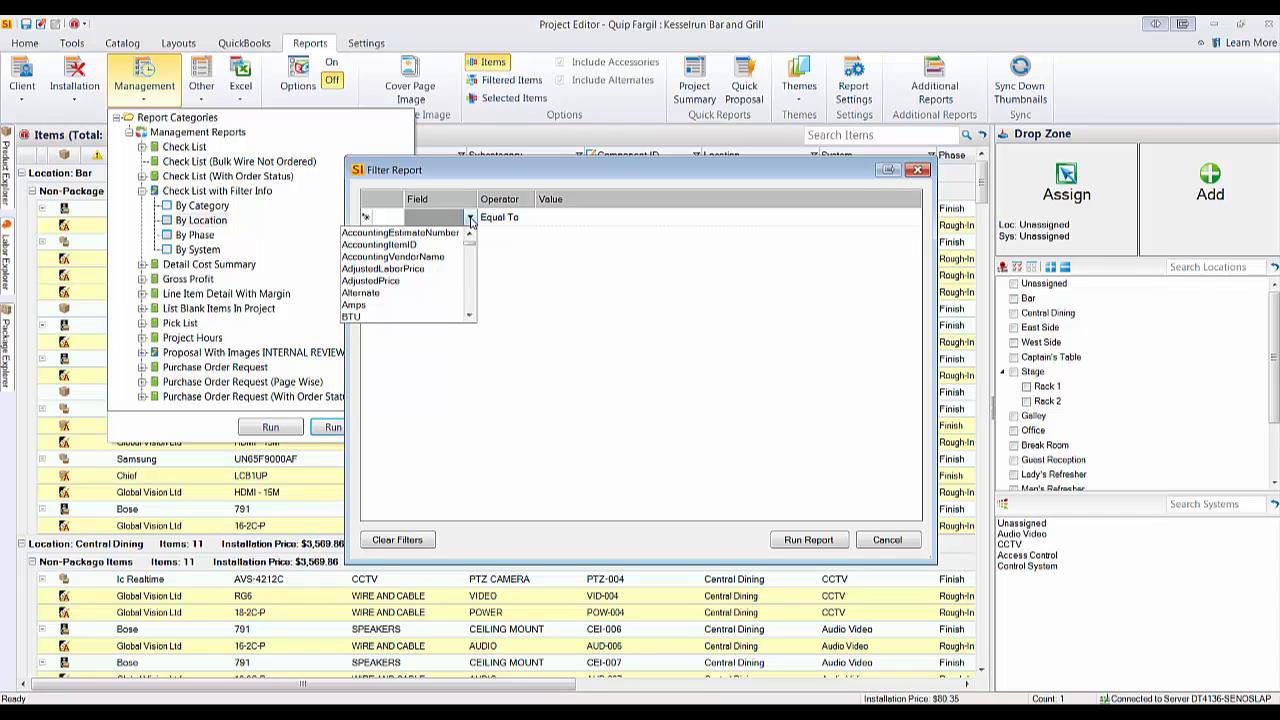
pyautogui.press('l')
pyautogui.click(423, 246)
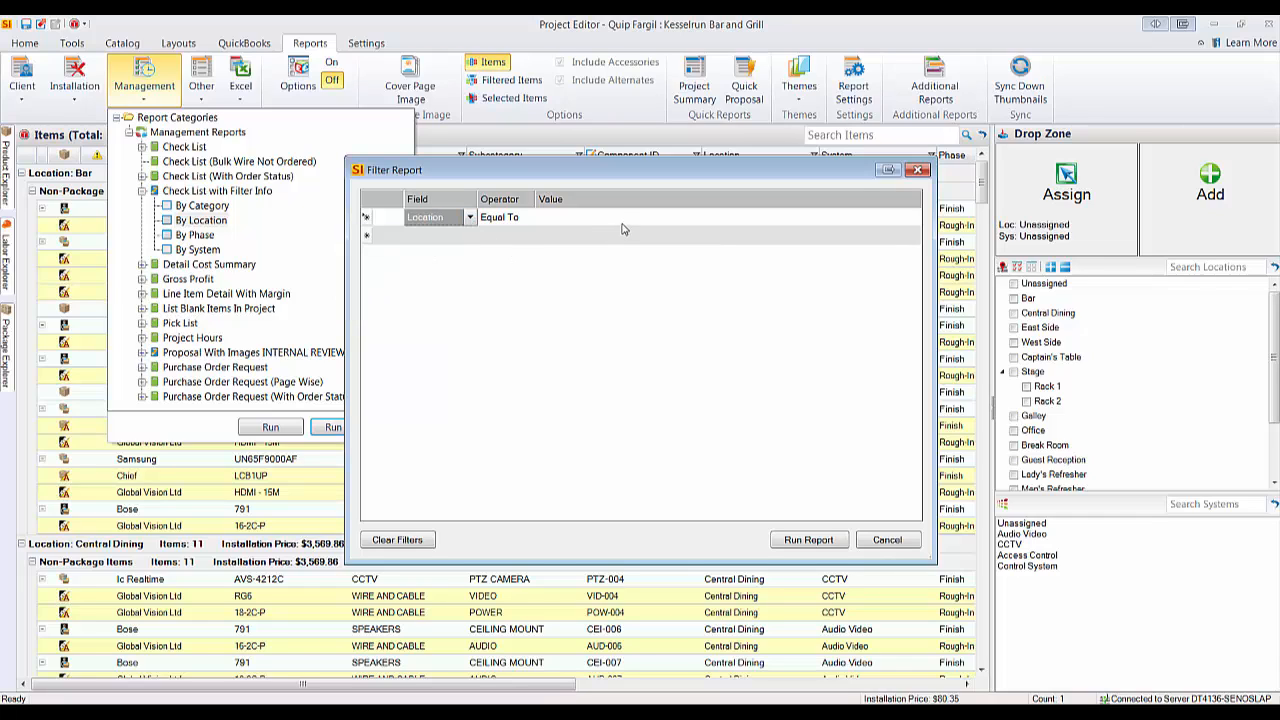
pyautogui.click(622, 224)
pyautogui.click(913, 217)
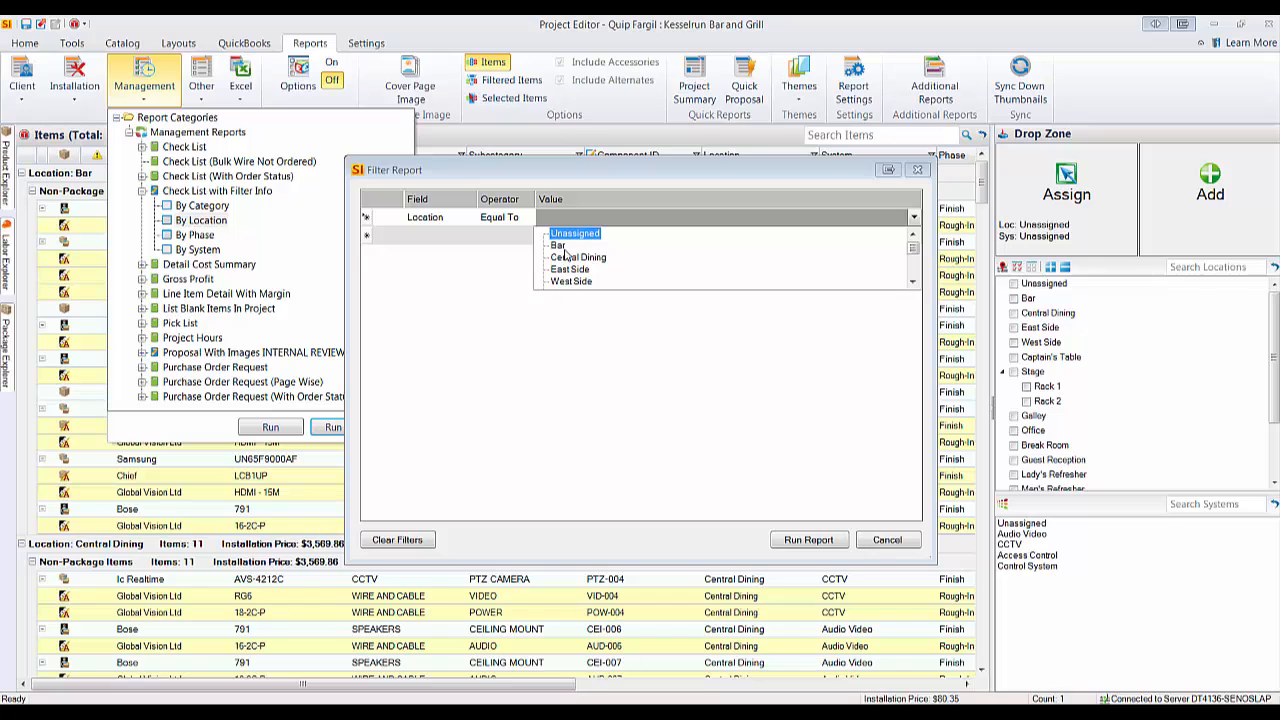
pyautogui.click(558, 246)
pyautogui.click(810, 540)
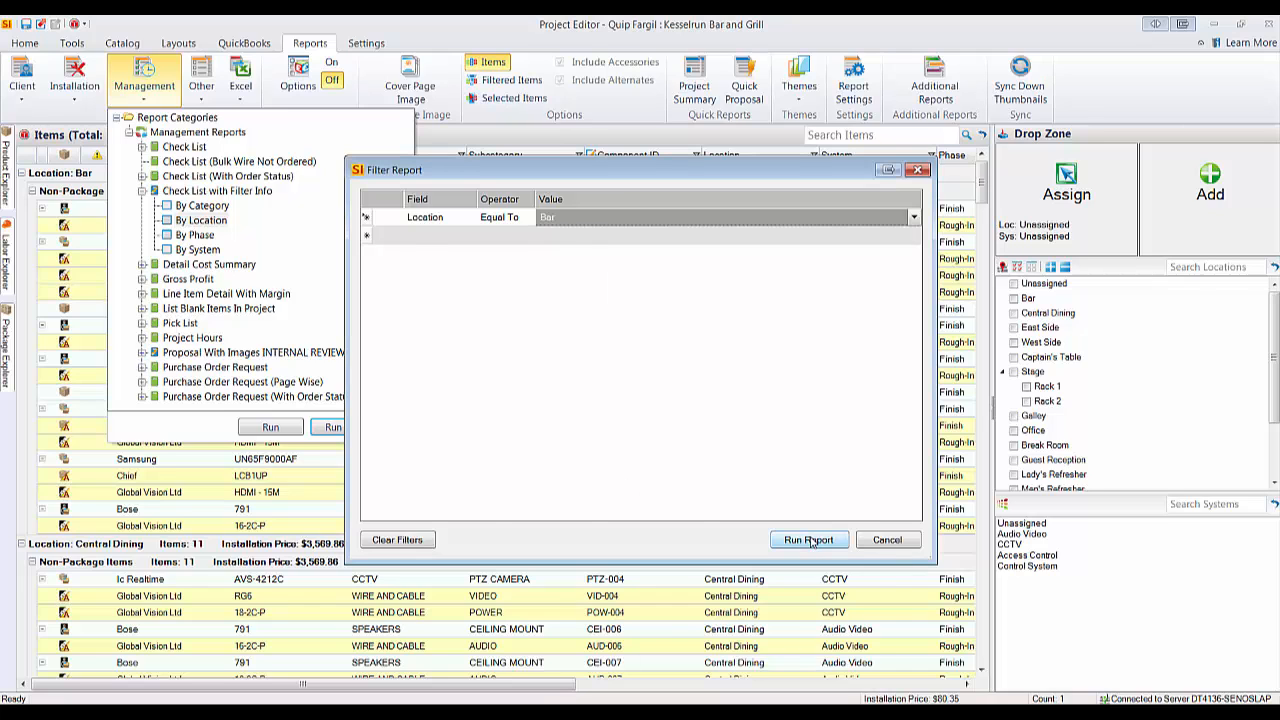
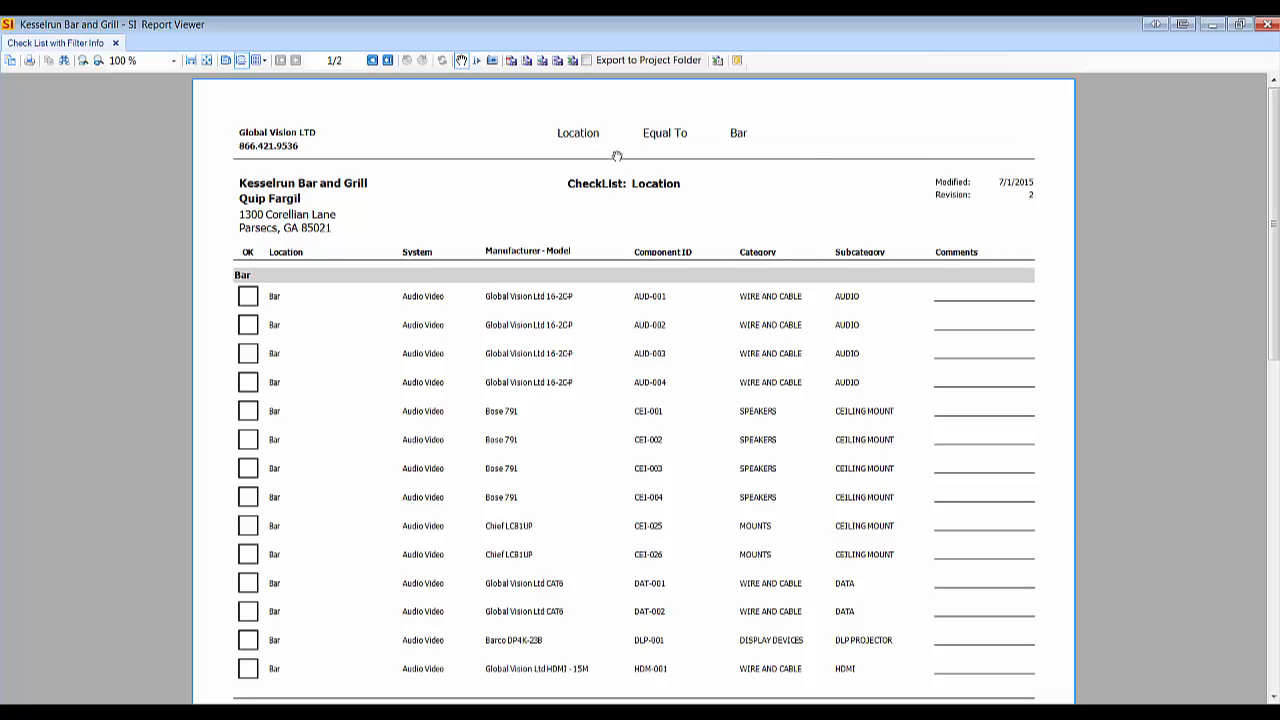
pyautogui.click(1266, 24)
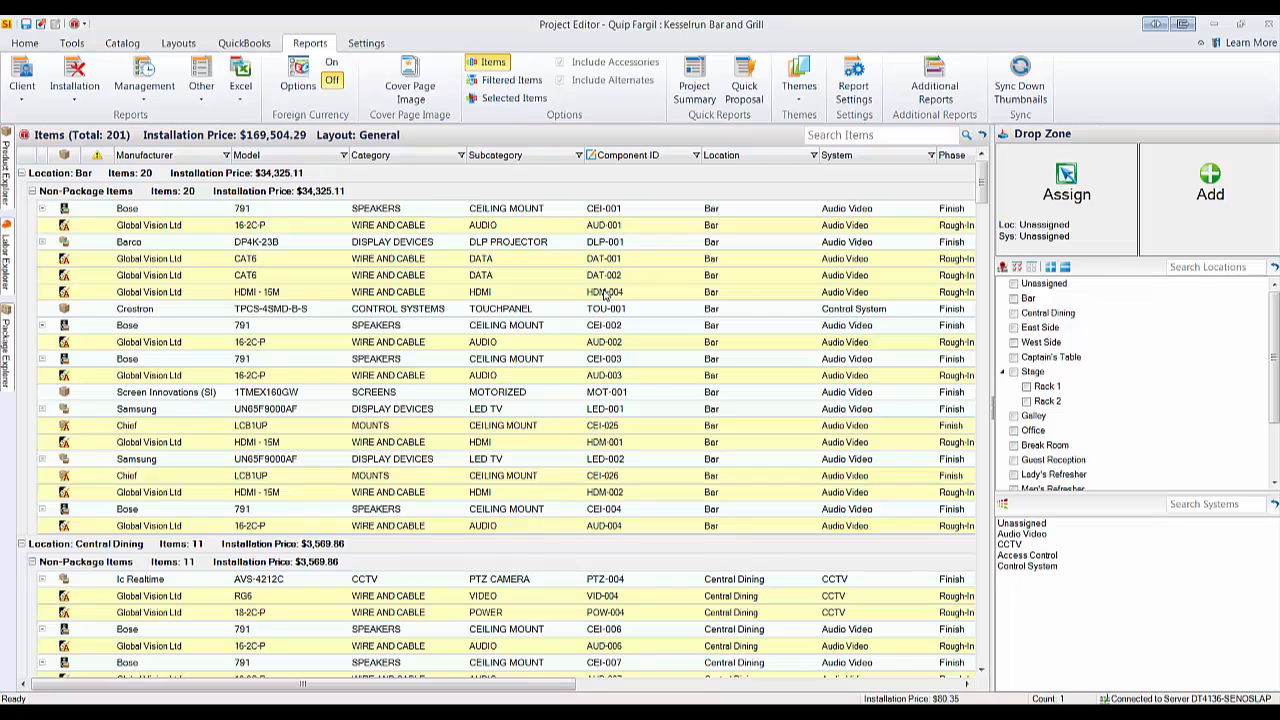
# - Examine the parameters in the By Location definition of the management report Proposal With Images INTERNAL REVIEW and close it without saving
pyautogui.click(146, 100)
pyautogui.click(142, 191)
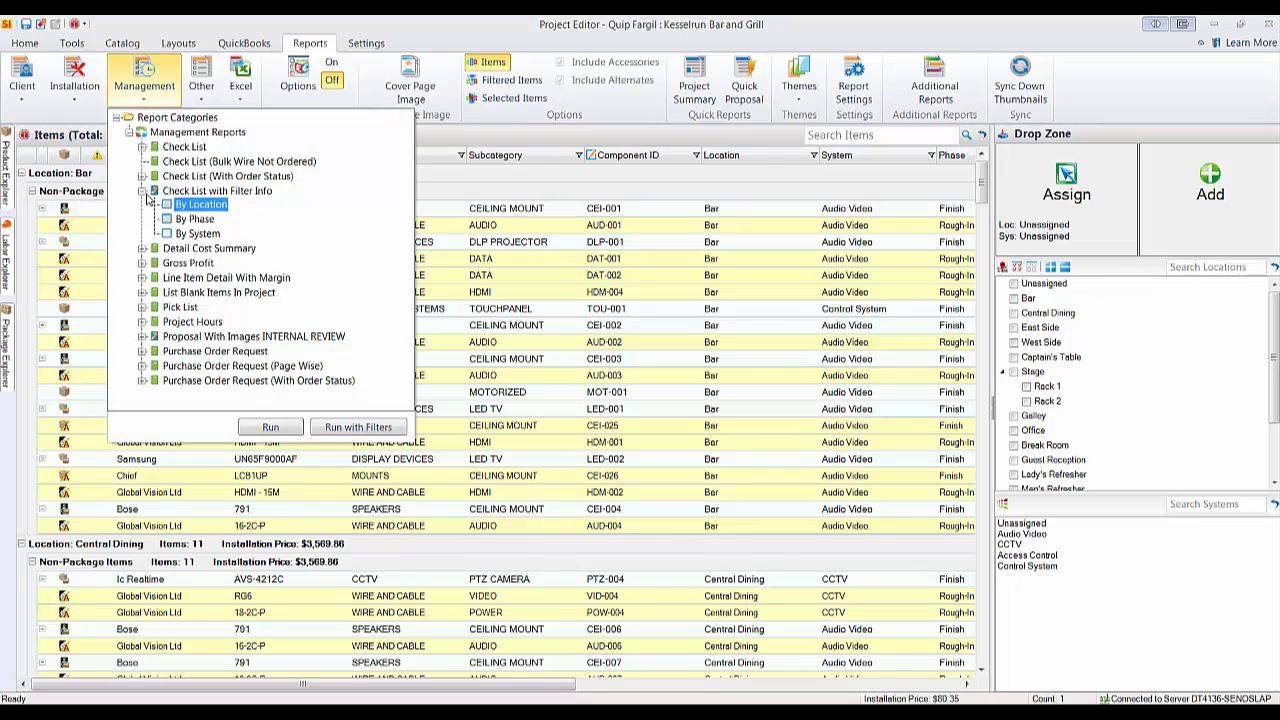
pyautogui.click(237, 294)
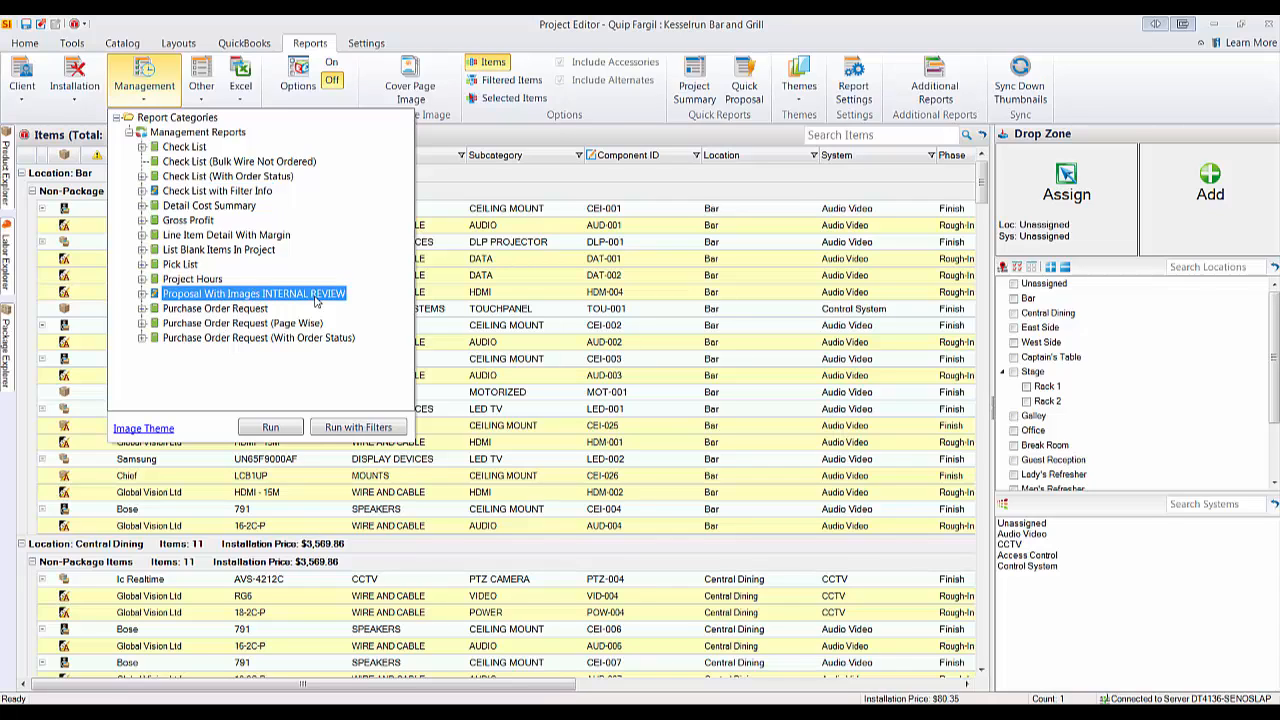
pyautogui.click(142, 294)
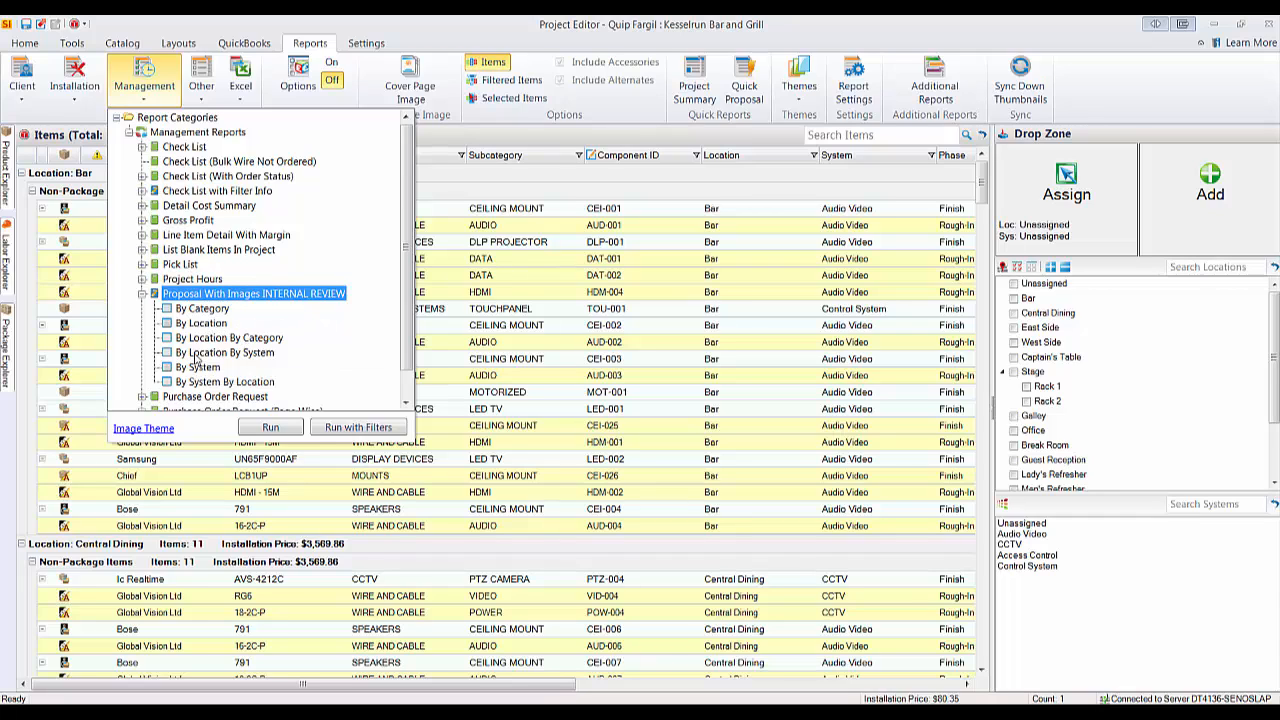
pyautogui.click(197, 325)
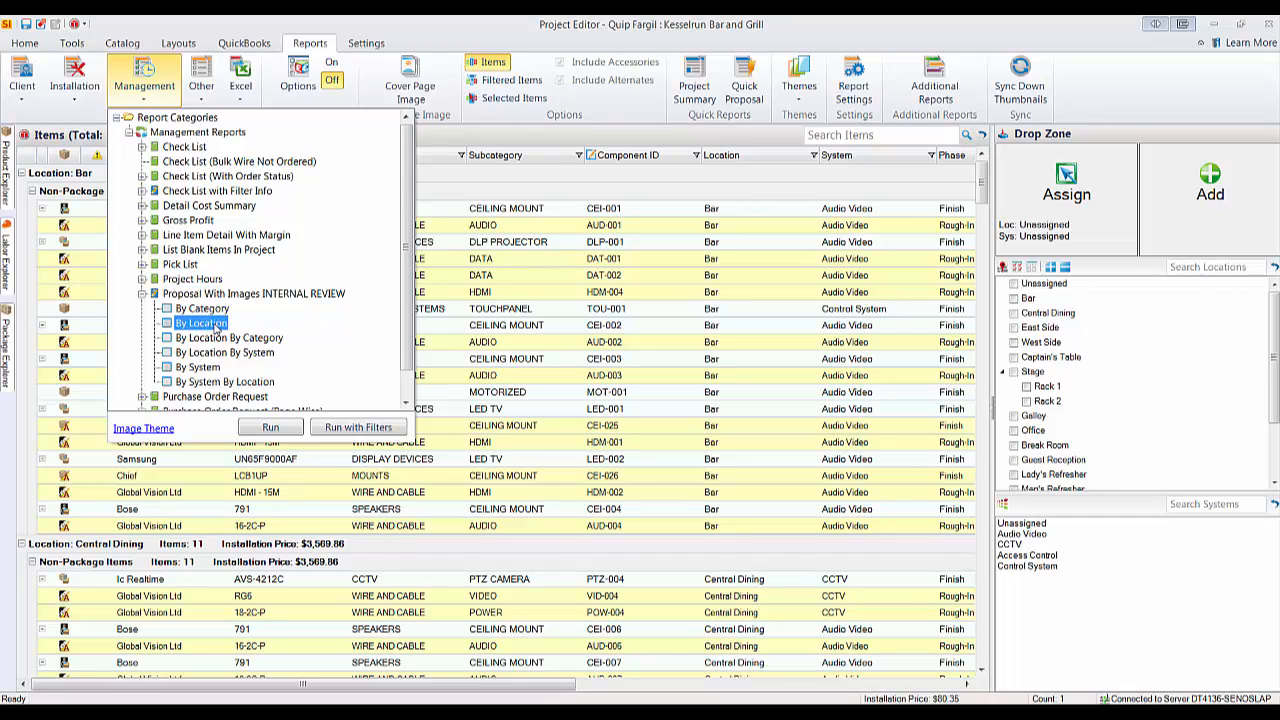
pyautogui.rightClick(213, 326)
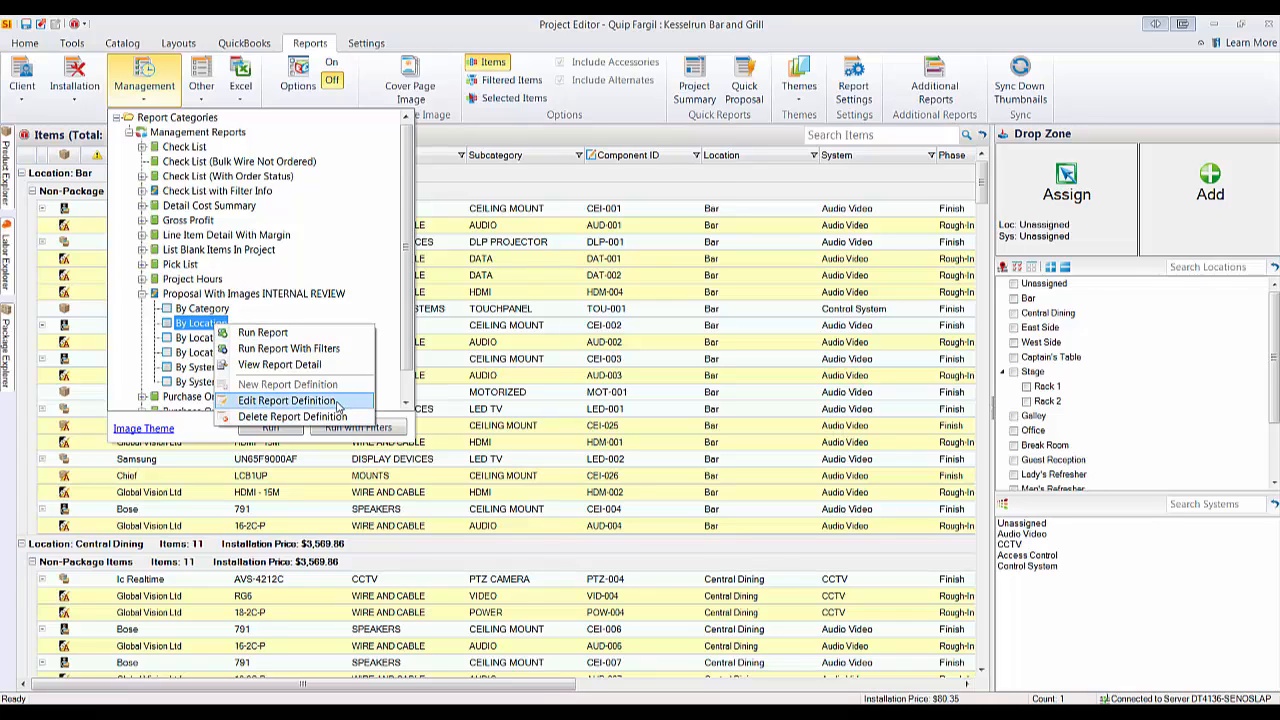
pyautogui.click(290, 400)
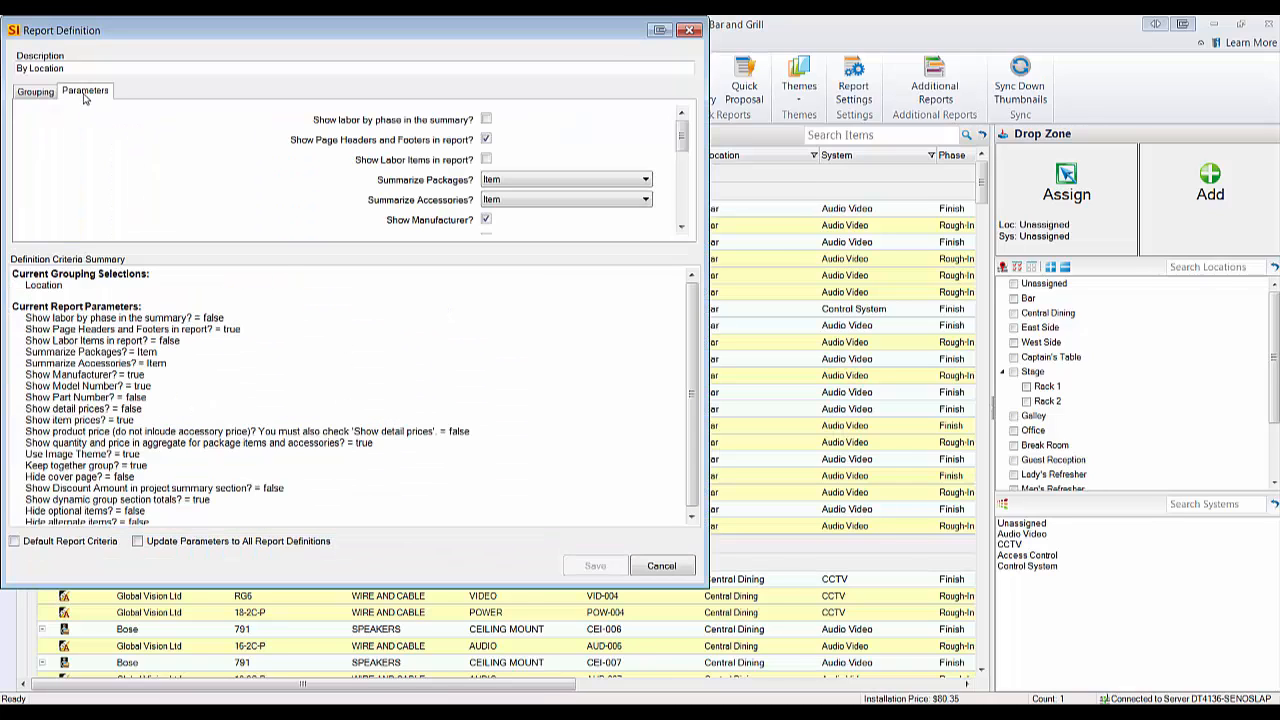
pyautogui.scroll(-5, 669, 210)
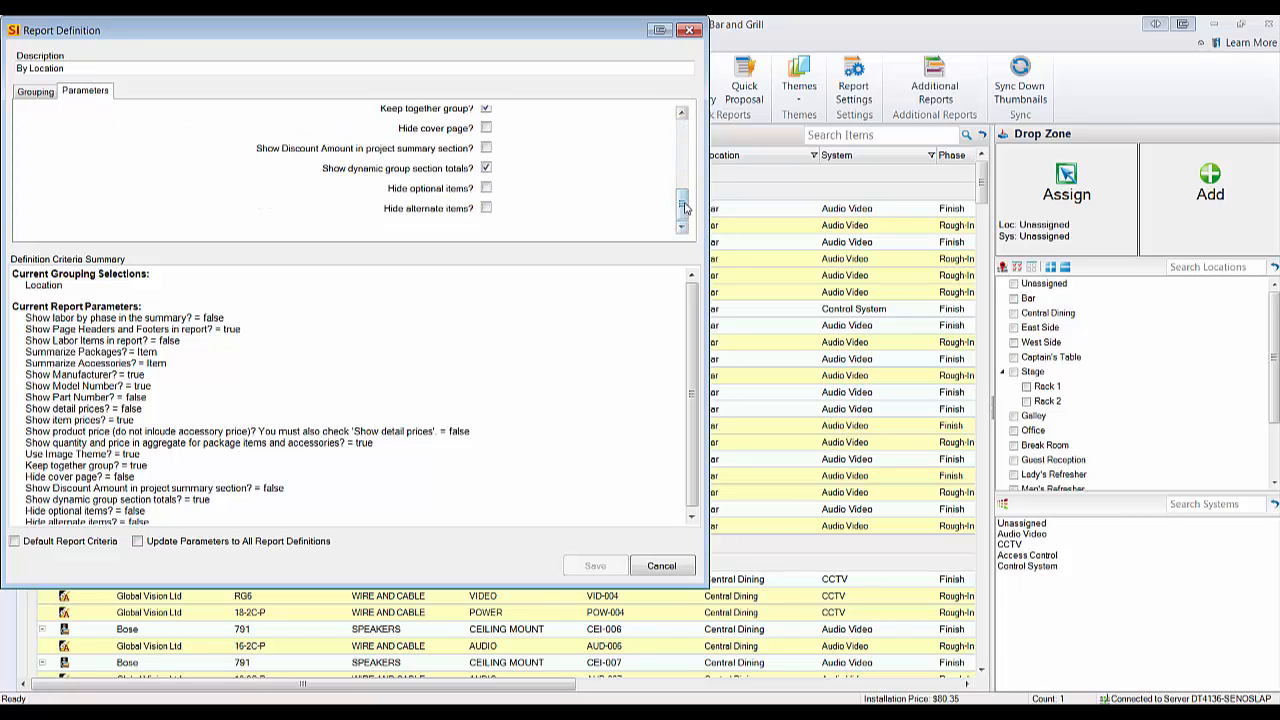
pyautogui.moveTo(682, 208); pyautogui.dragTo(690, 148)
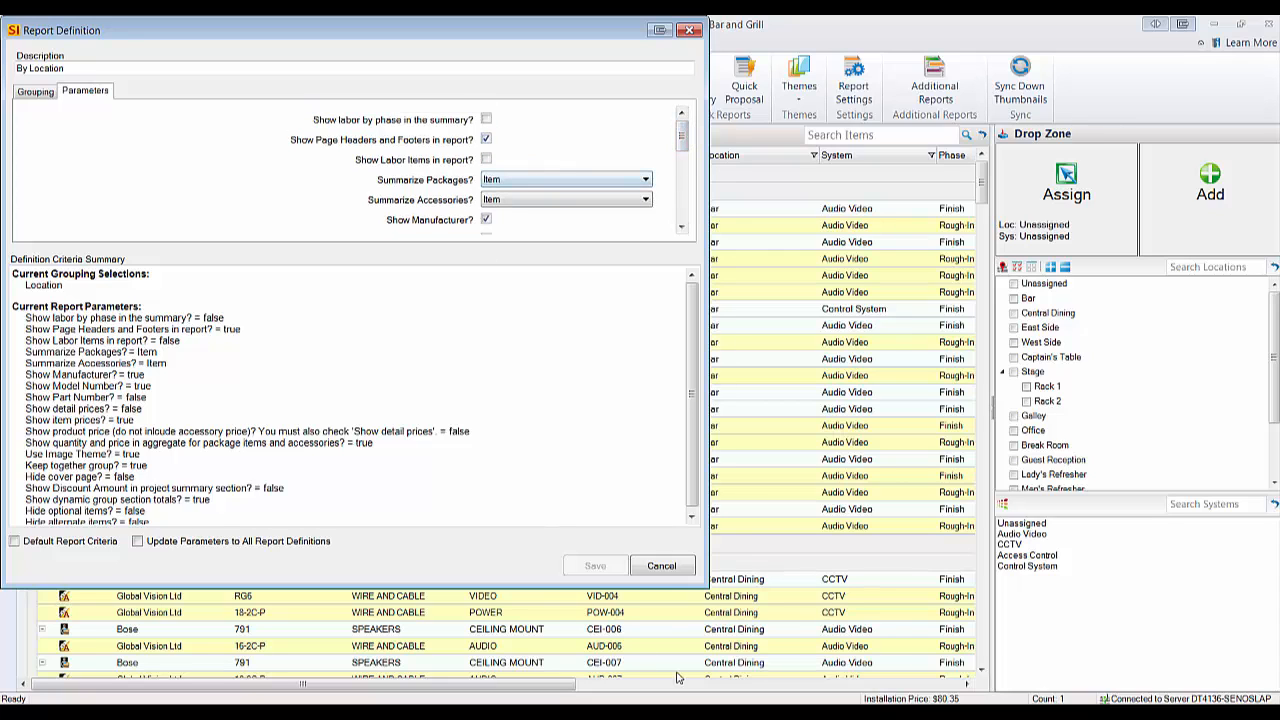
pyautogui.click(668, 571)
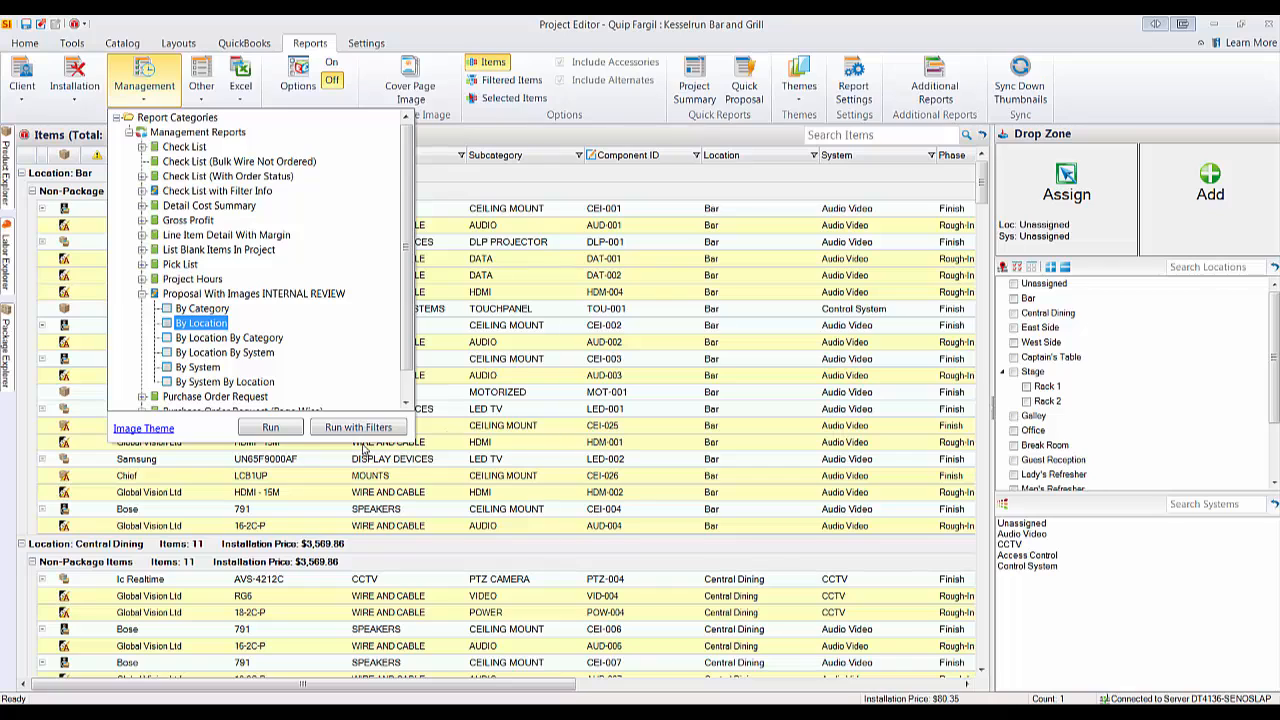
# - Run Proposal With Images INTERNAL REVIEW by location, examine the parameter values on its last page and close the viewer
pyautogui.click(269, 430)
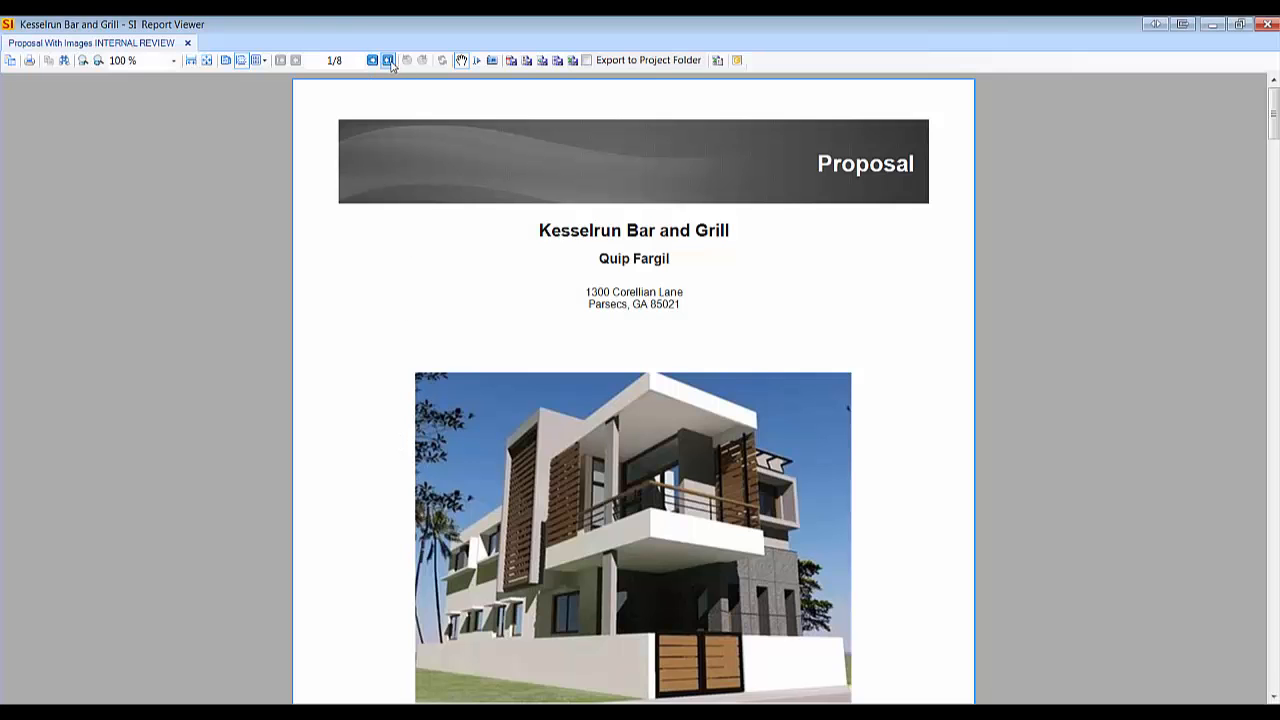
pyautogui.click(388, 60)
pyautogui.scroll(-3, 695, 303)
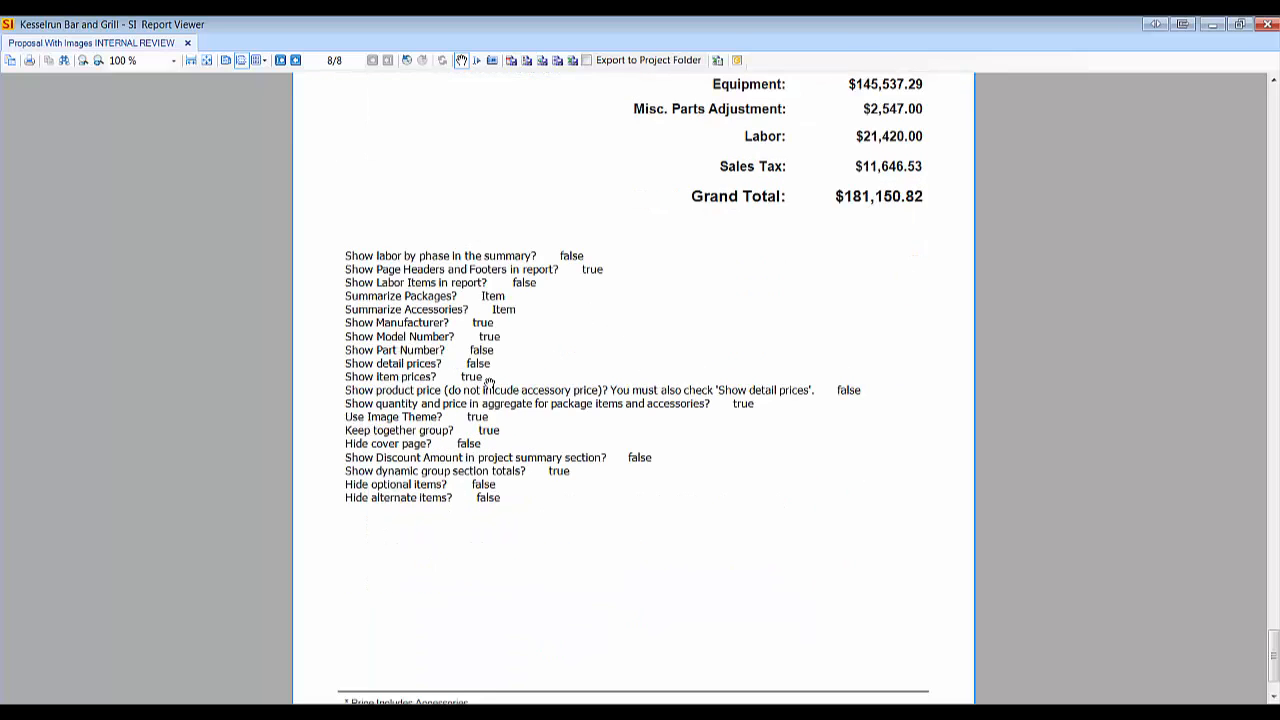
pyautogui.scroll(15, 544, 385)
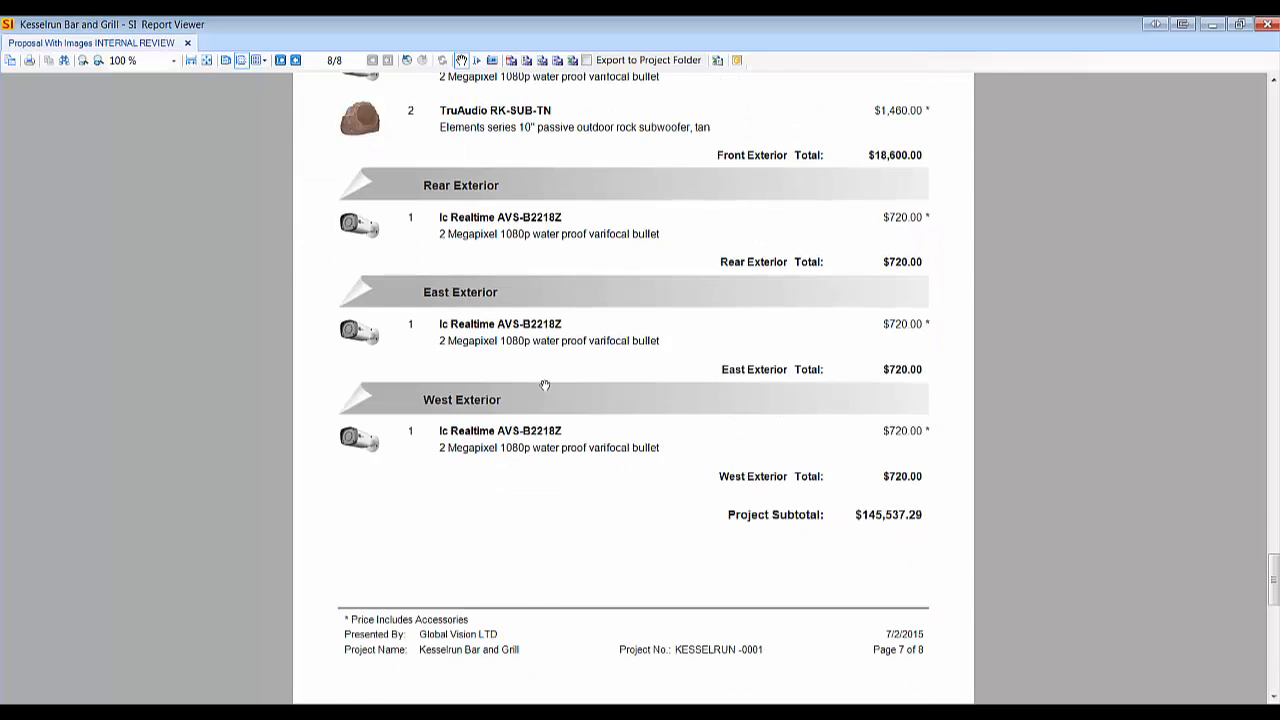
pyautogui.scroll(1, 681, 343)
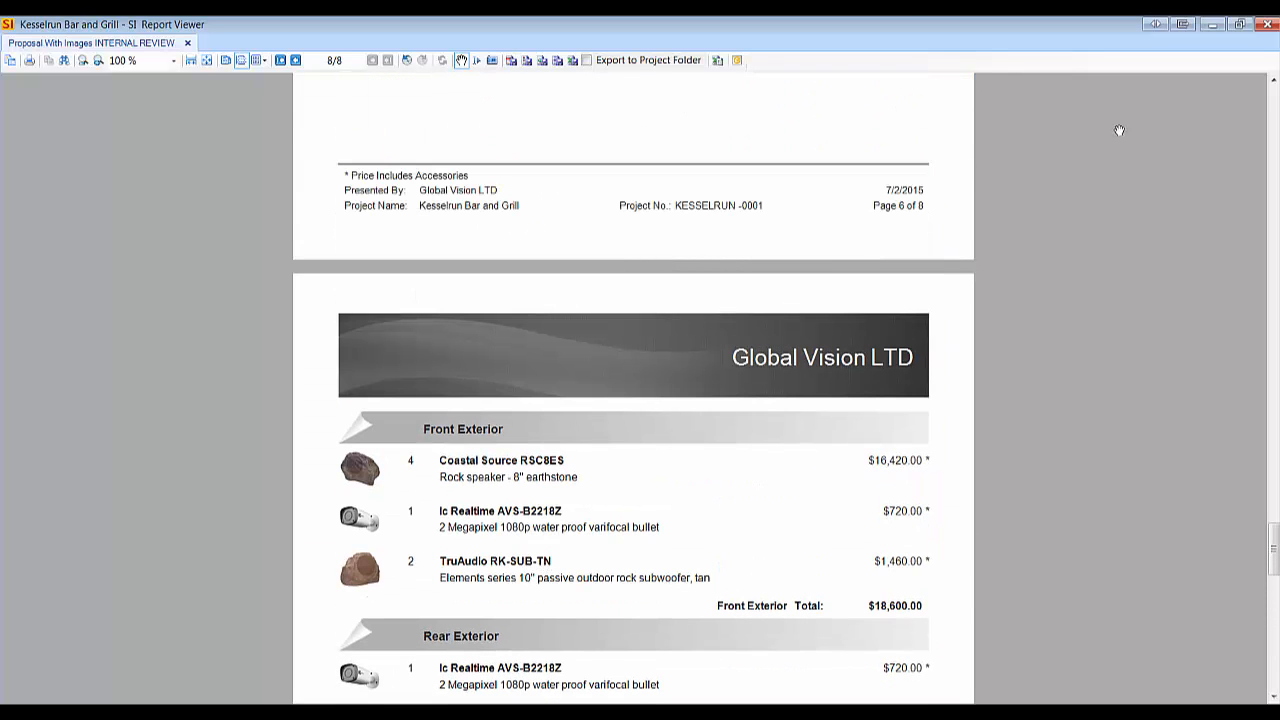
pyautogui.click(1267, 24)
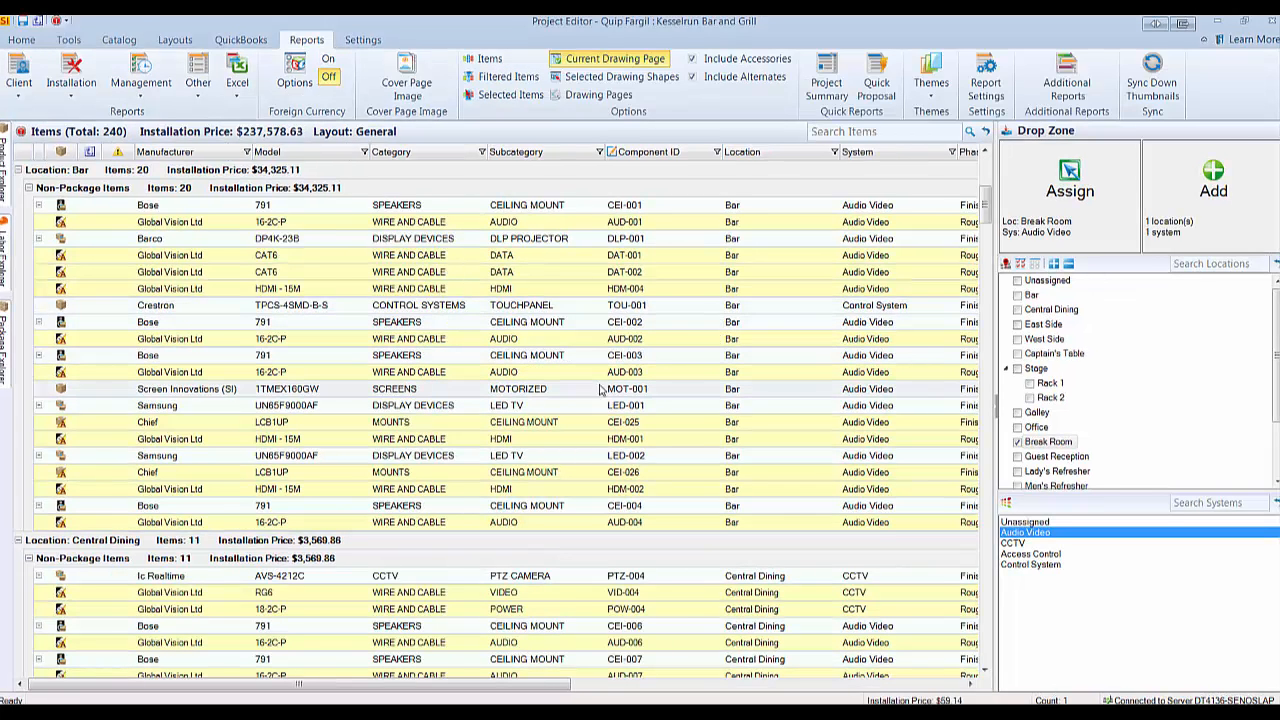
# - Look through the definitions of the Wire Connections installation report, By Manufacturer then Wire Number and By Wire Number
pyautogui.click(70, 88)
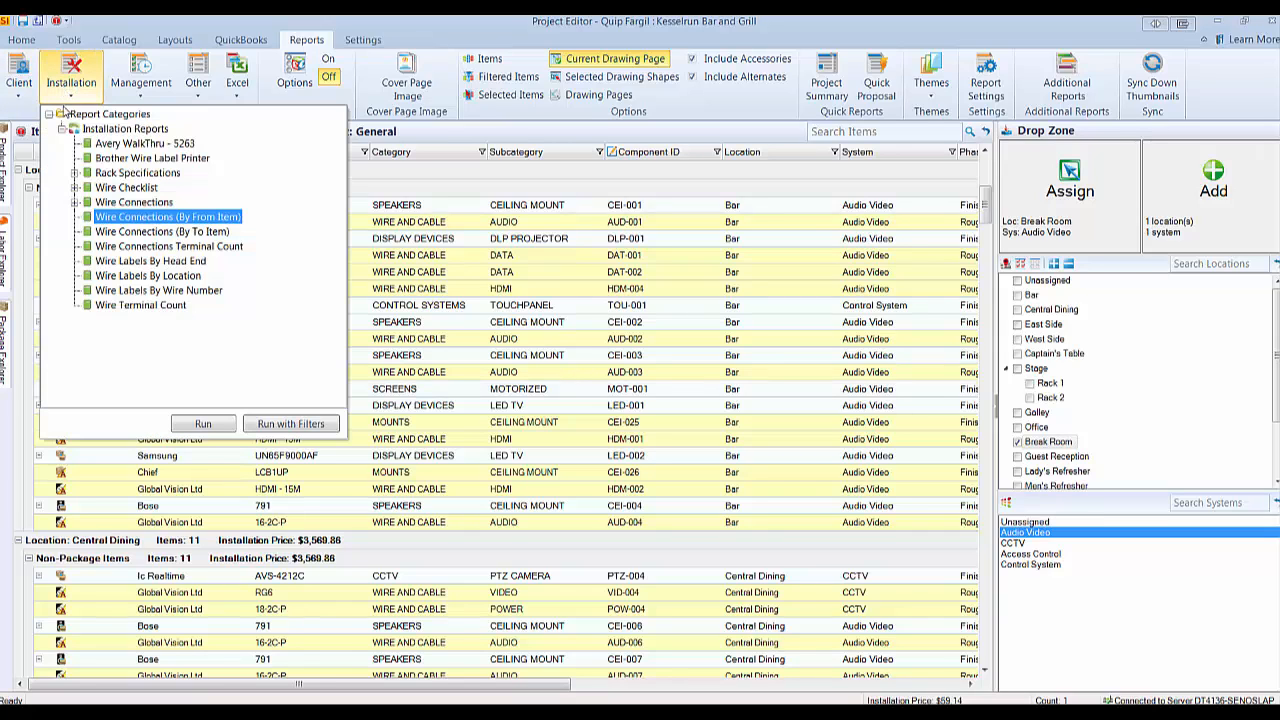
pyautogui.click(118, 203)
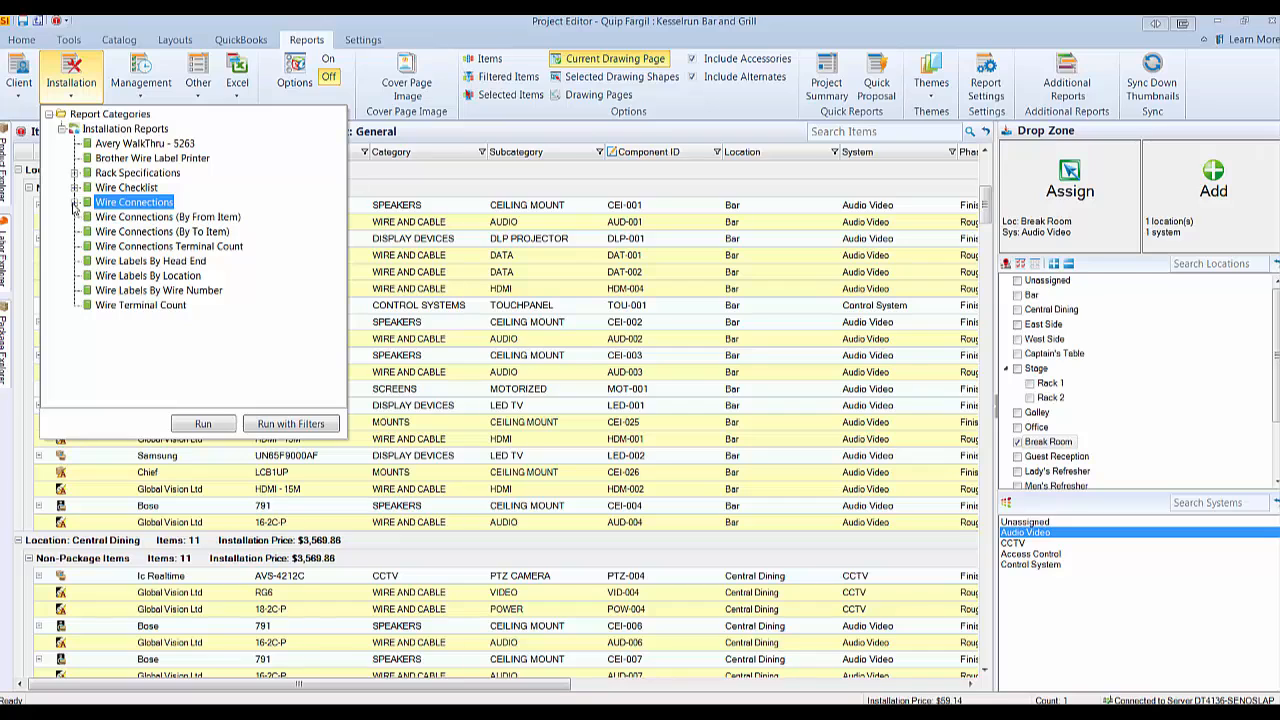
pyautogui.click(75, 204)
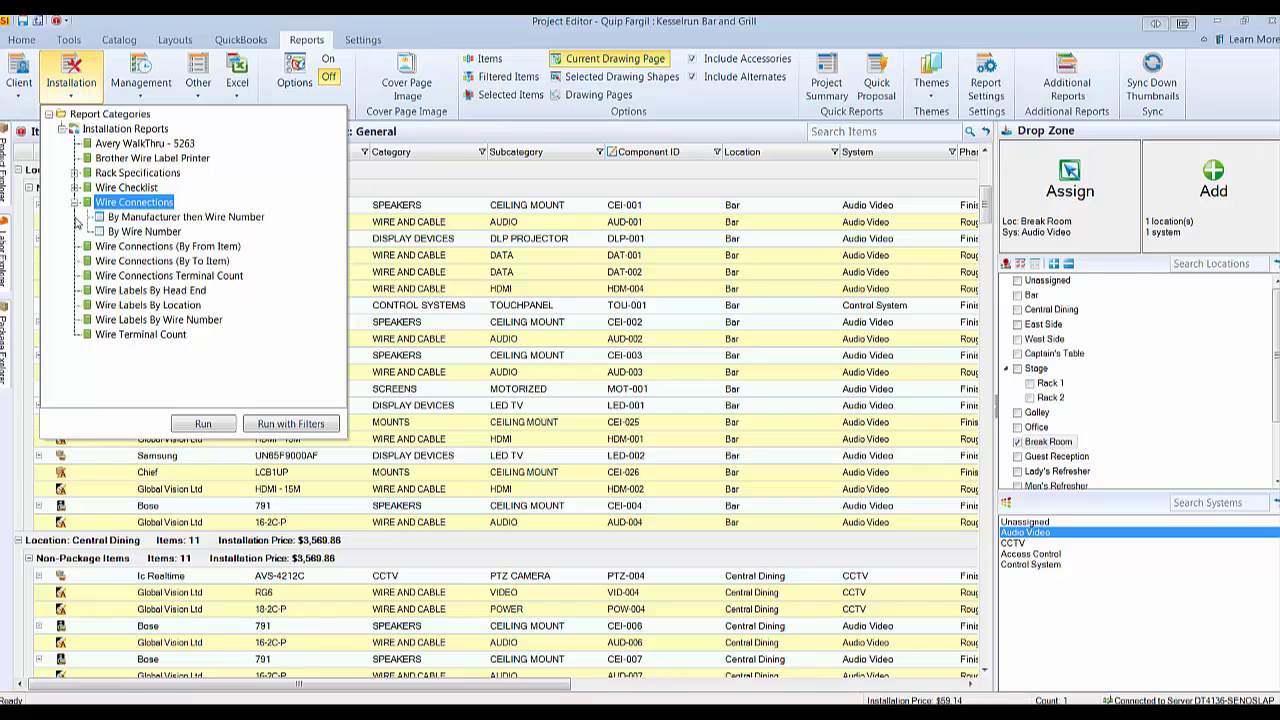
pyautogui.click(135, 233)
pyautogui.click(165, 218)
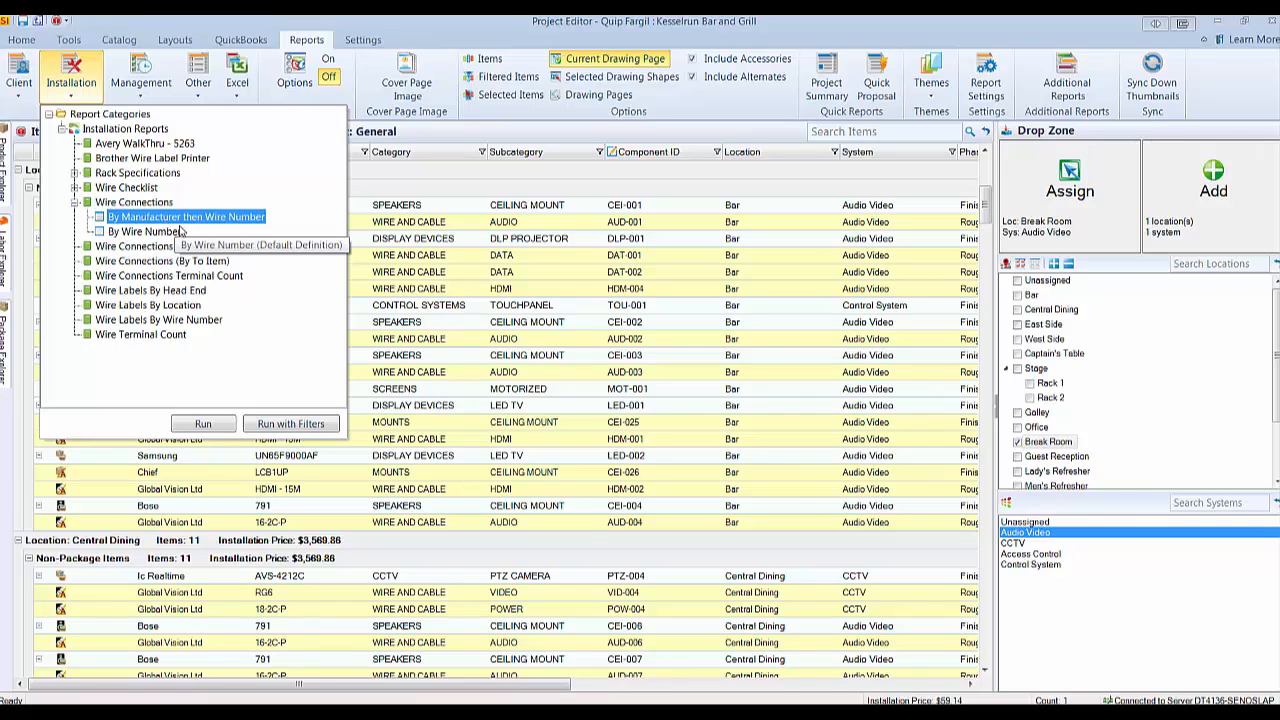
pyautogui.click(74, 203)
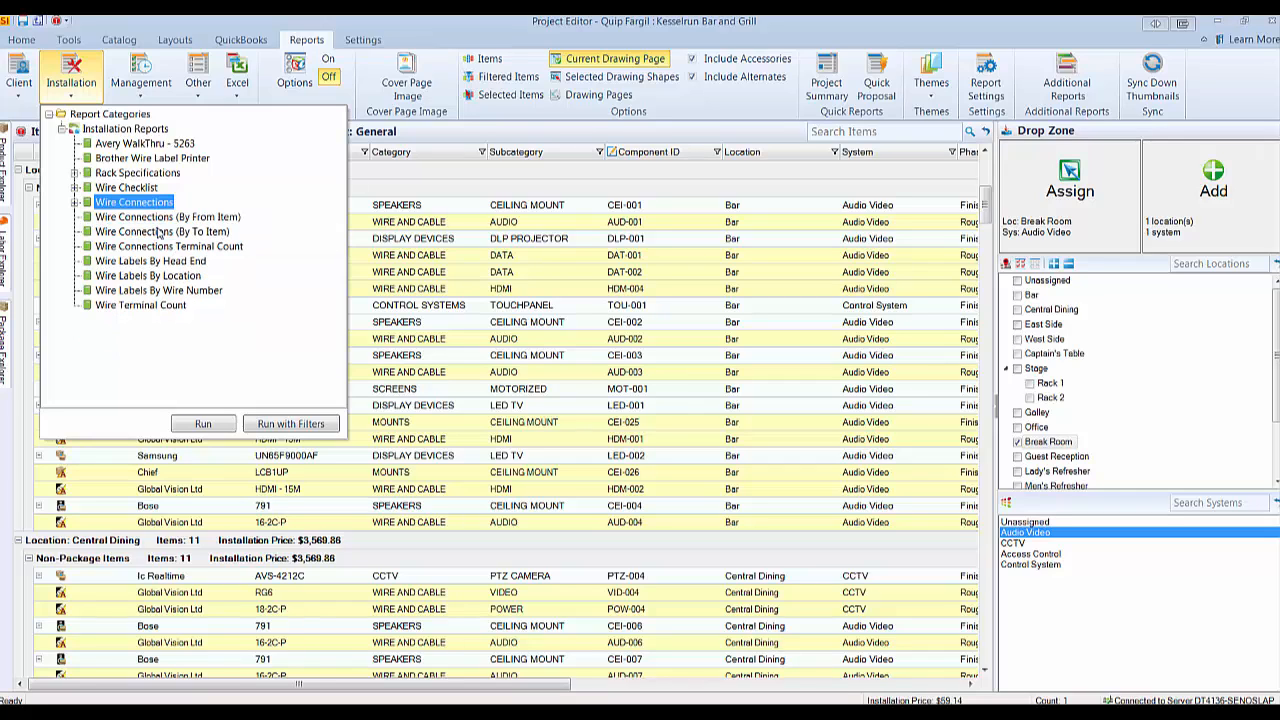
# - Run the Wire Connections (By From Item) report, review its connections grouped by source item and close the viewer
pyautogui.click(162, 218)
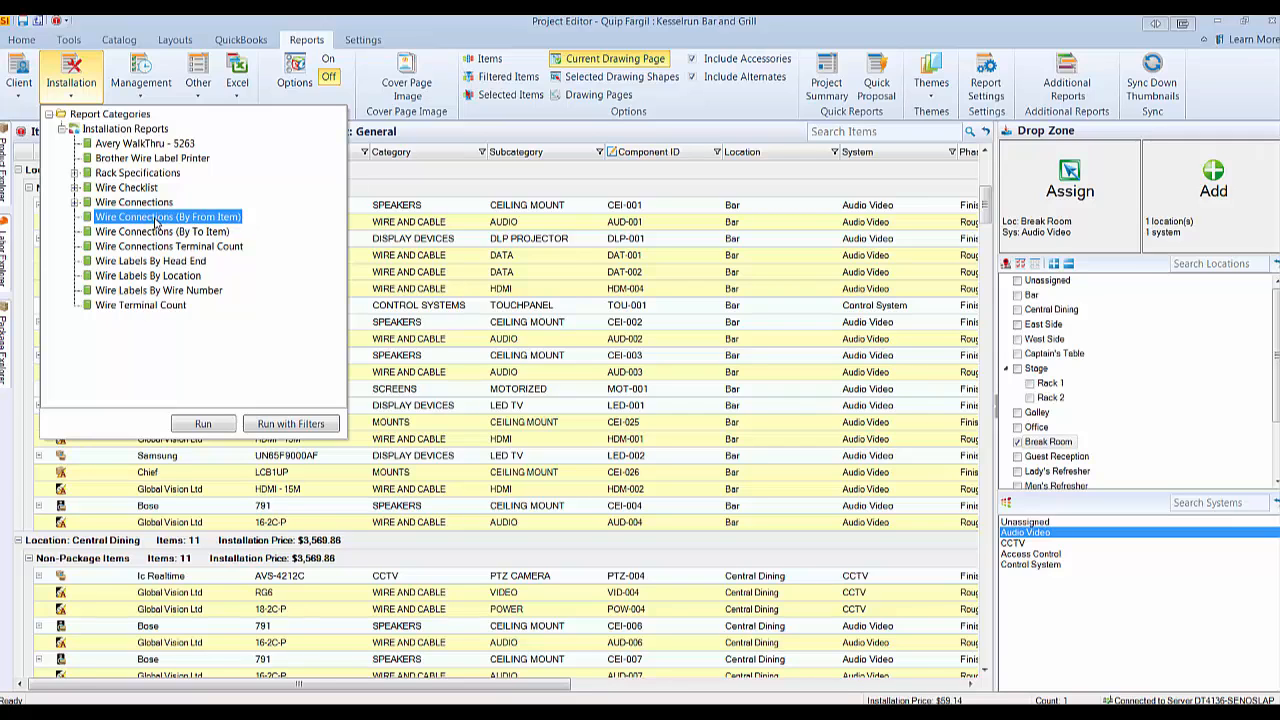
pyautogui.click(203, 424)
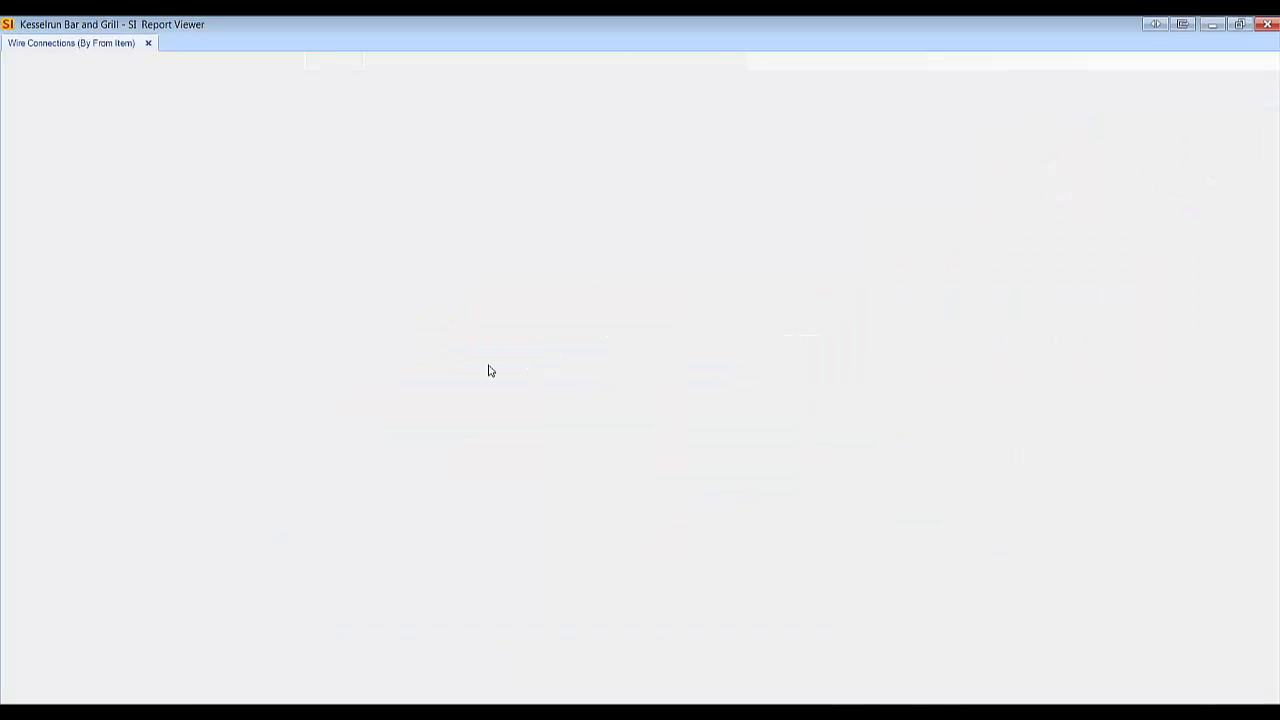
pyautogui.scroll(-3, 468, 375)
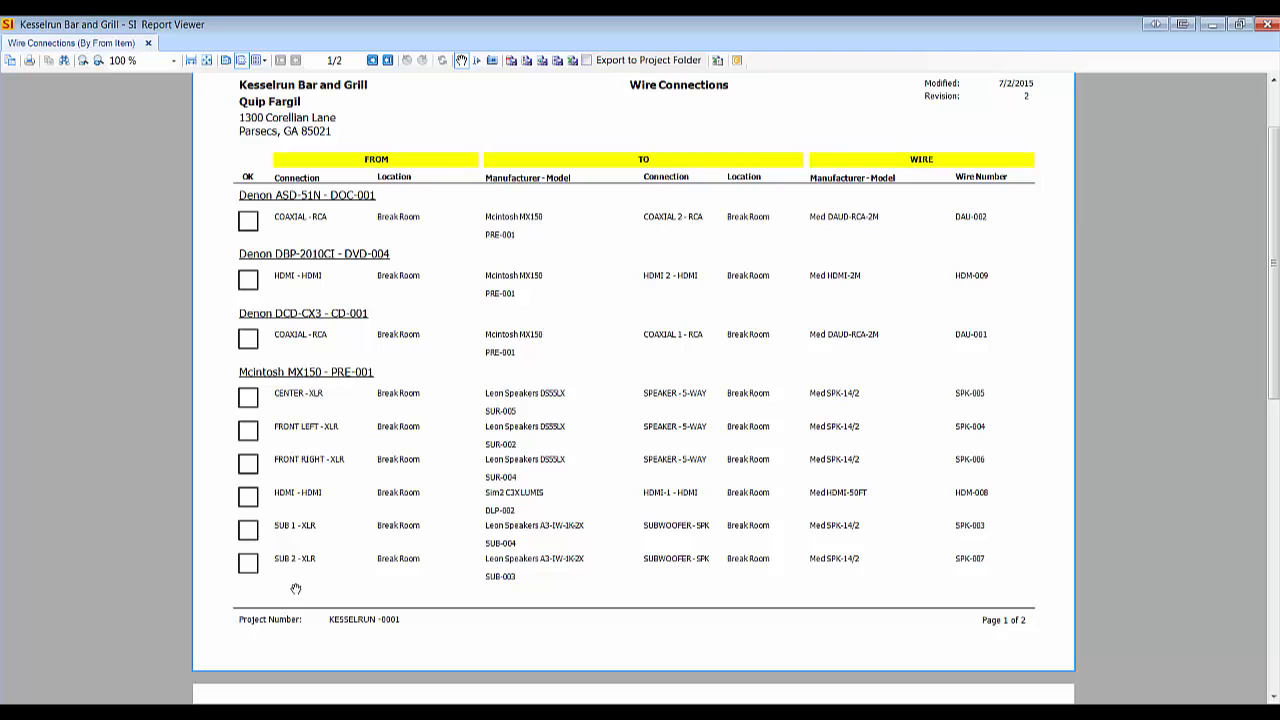
pyautogui.scroll(-12, 330, 374)
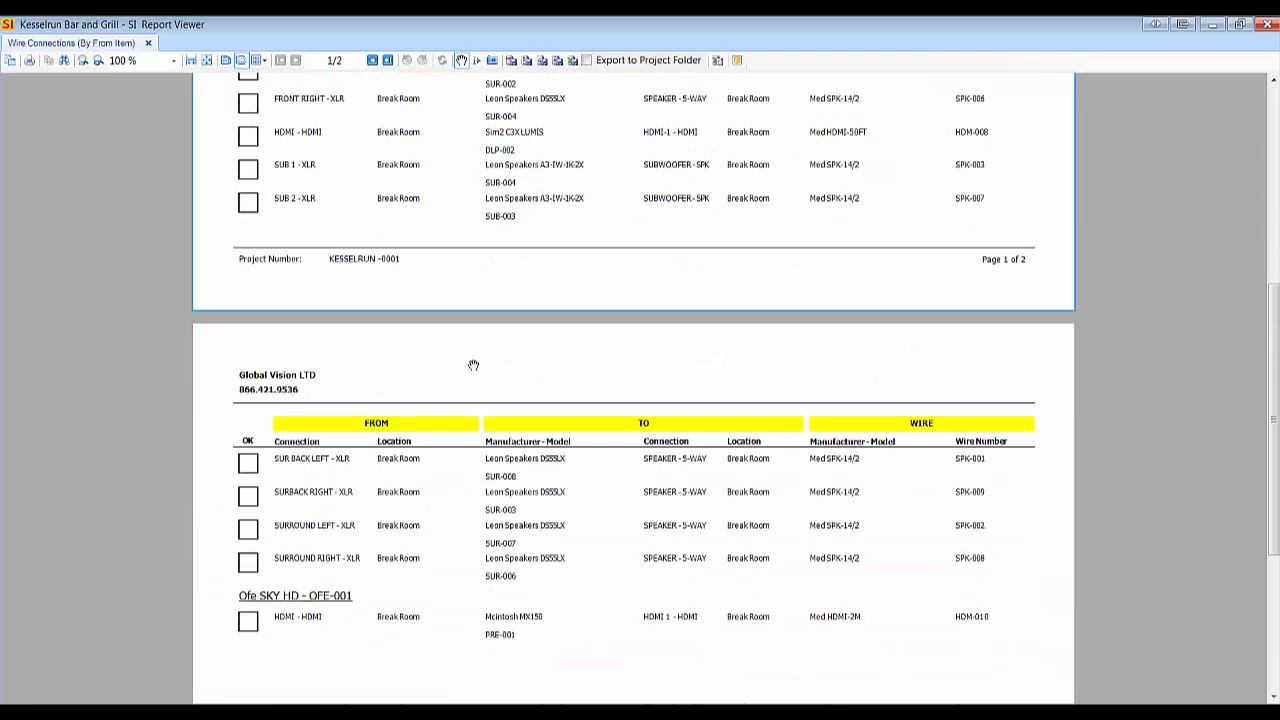
pyautogui.scroll(15, 473, 365)
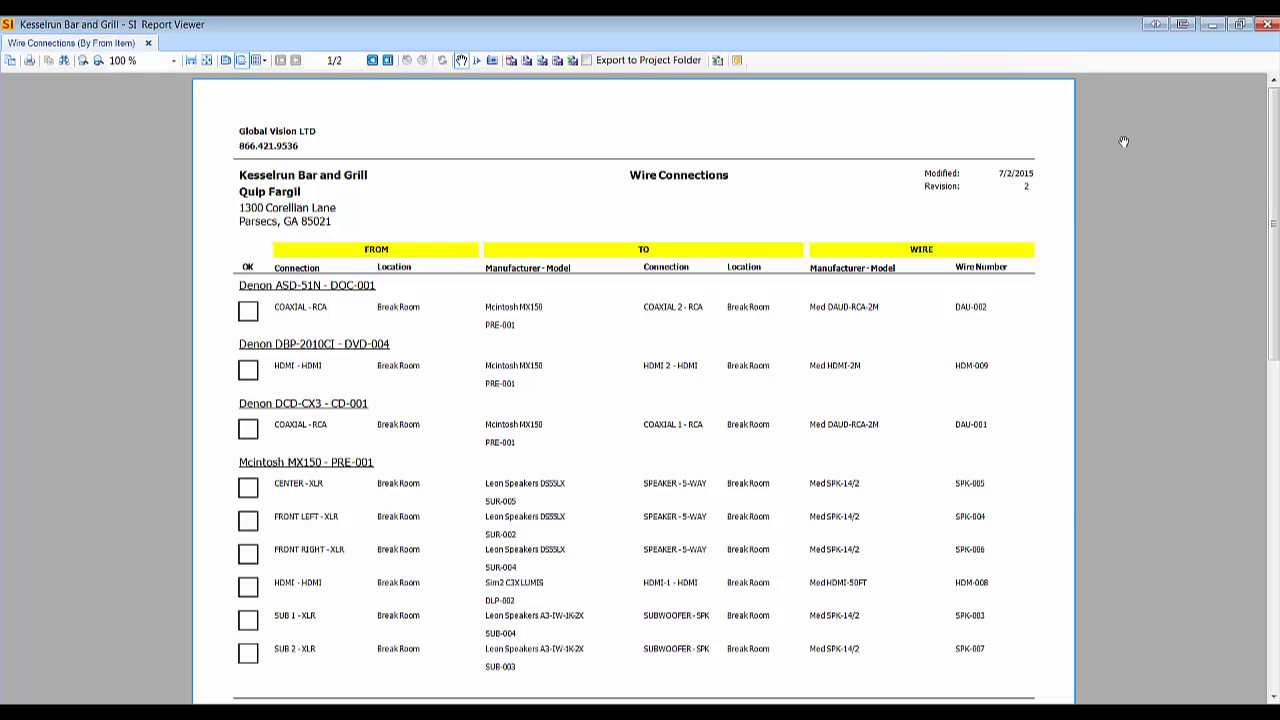
pyautogui.click(1267, 24)
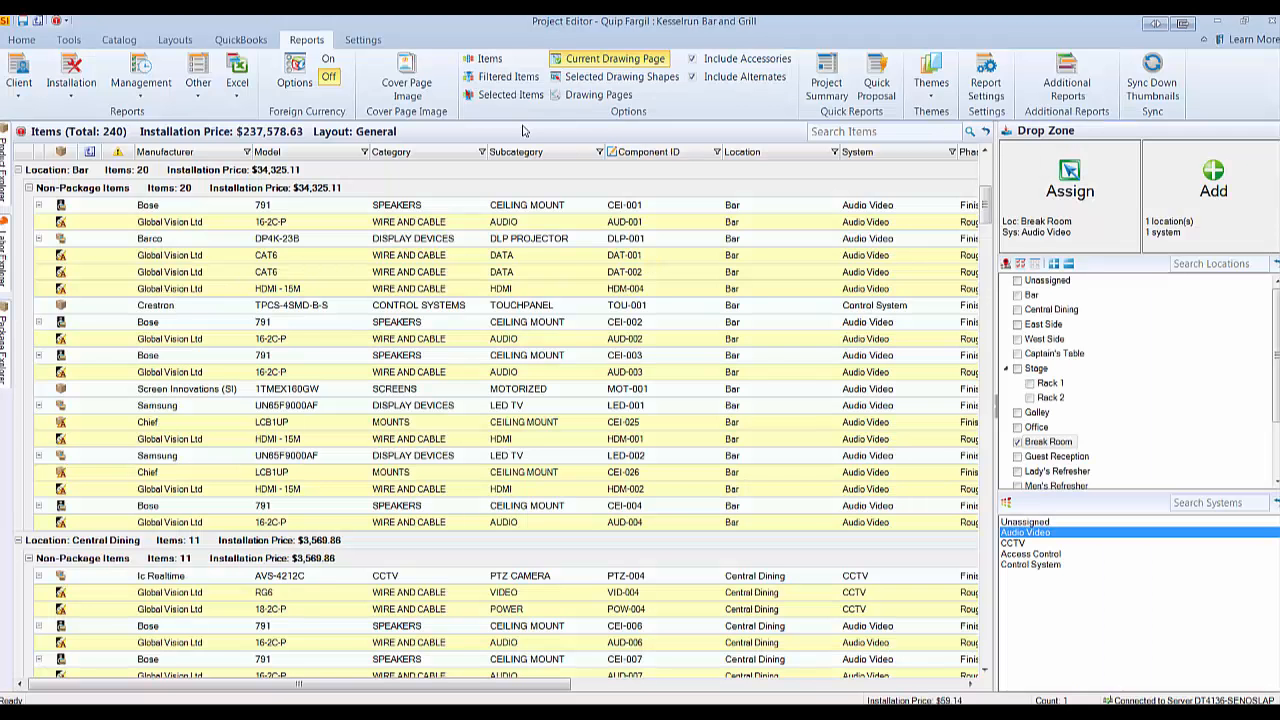
# - Locate the Wire Connections (By To Item) installation report and close the report list without running it
pyautogui.click(71, 80)
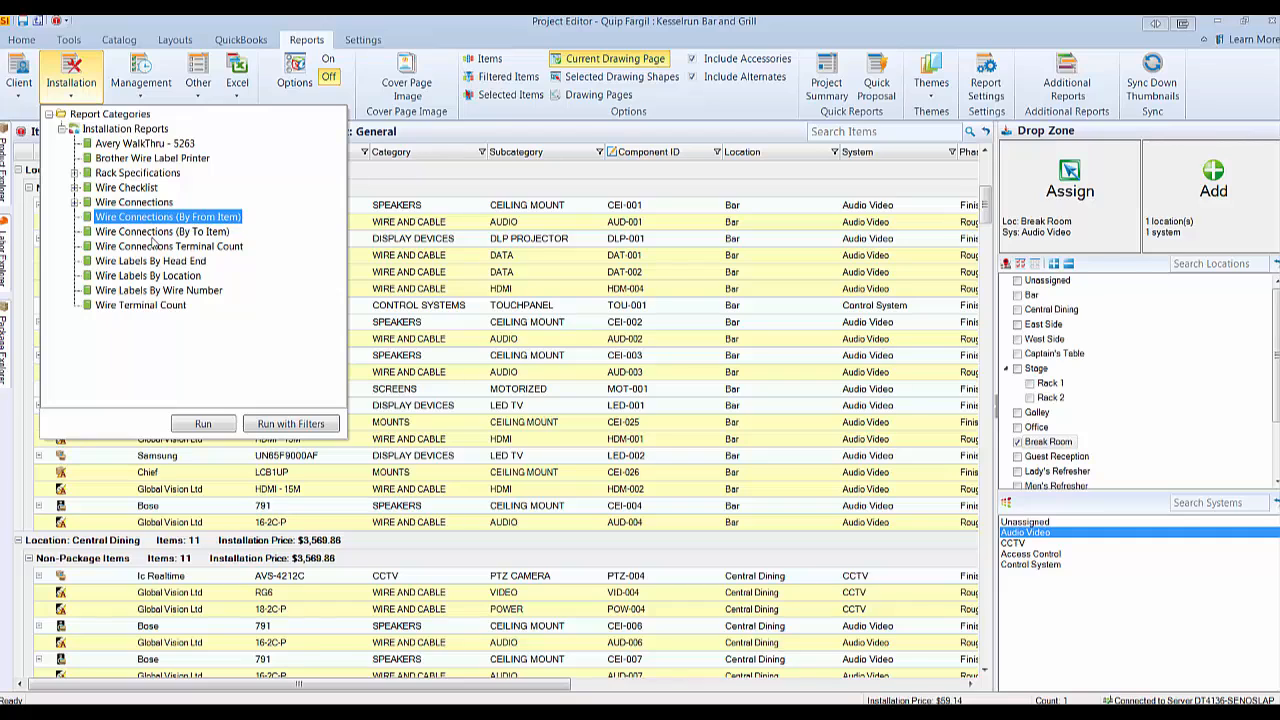
pyautogui.click(198, 233)
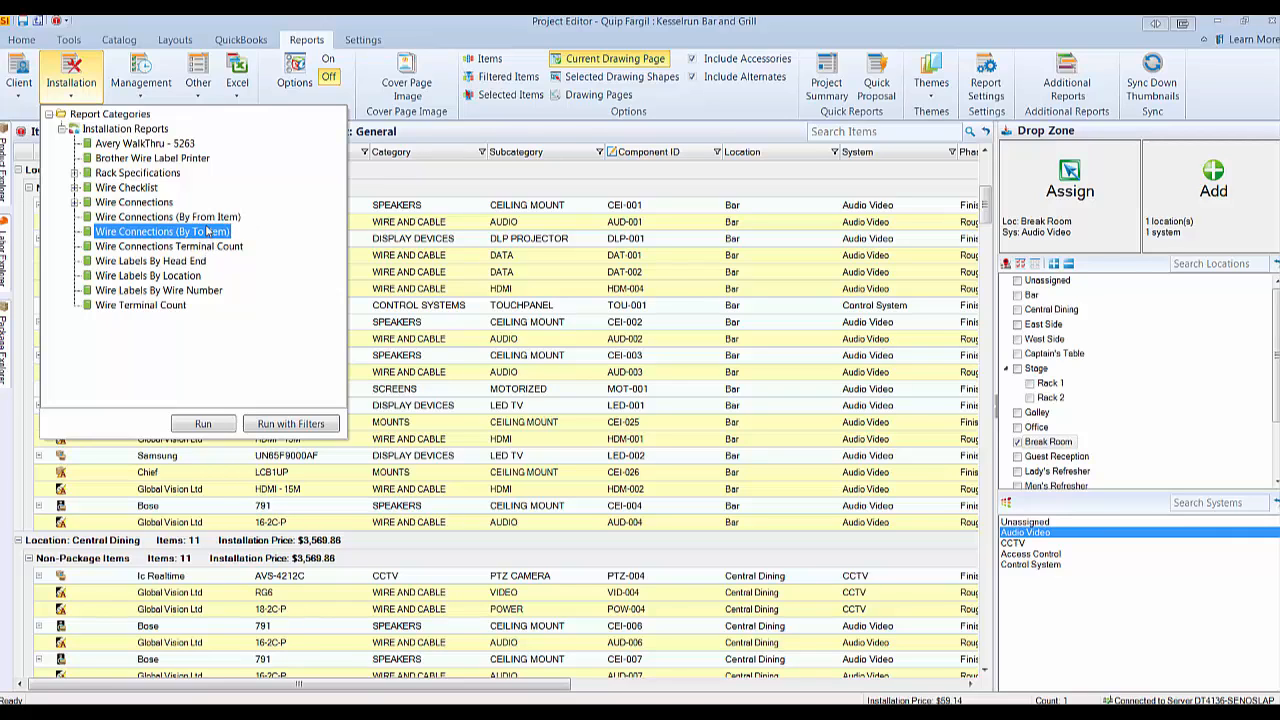
pyautogui.click(495, 244)
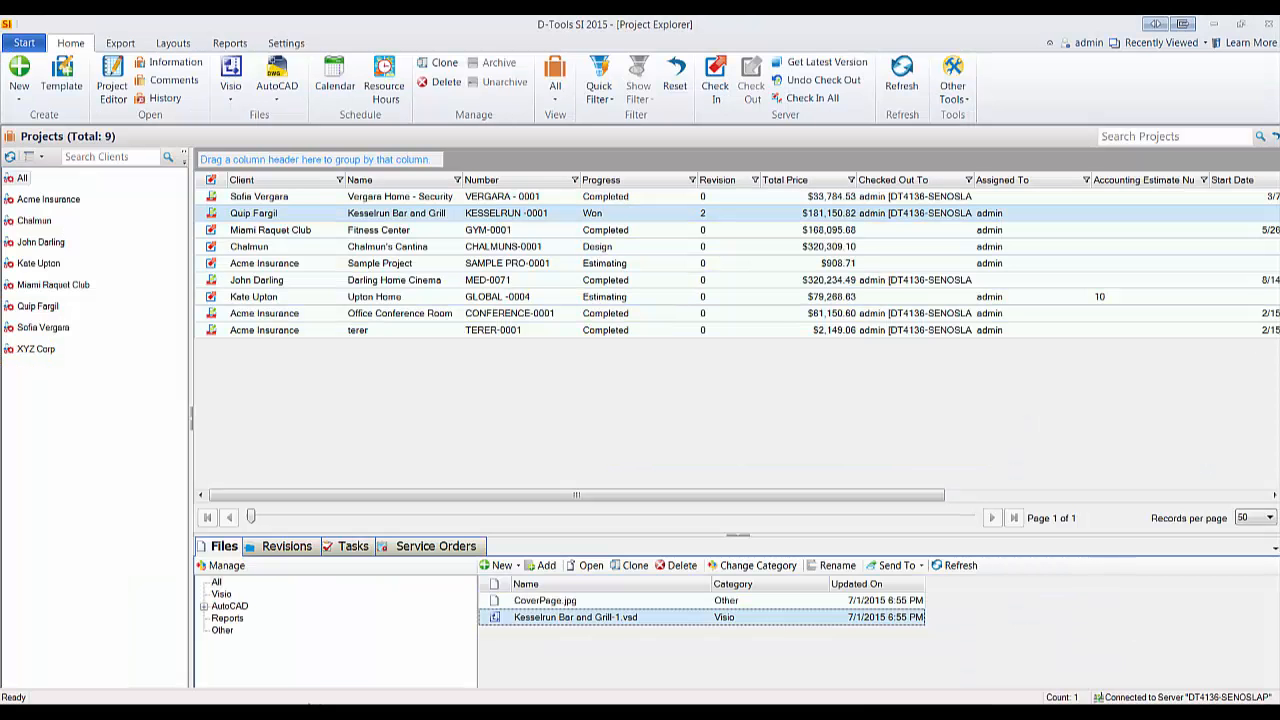
# - Return to the home page, then open Application Settings from the Control Panel
pyautogui.click(24, 43)
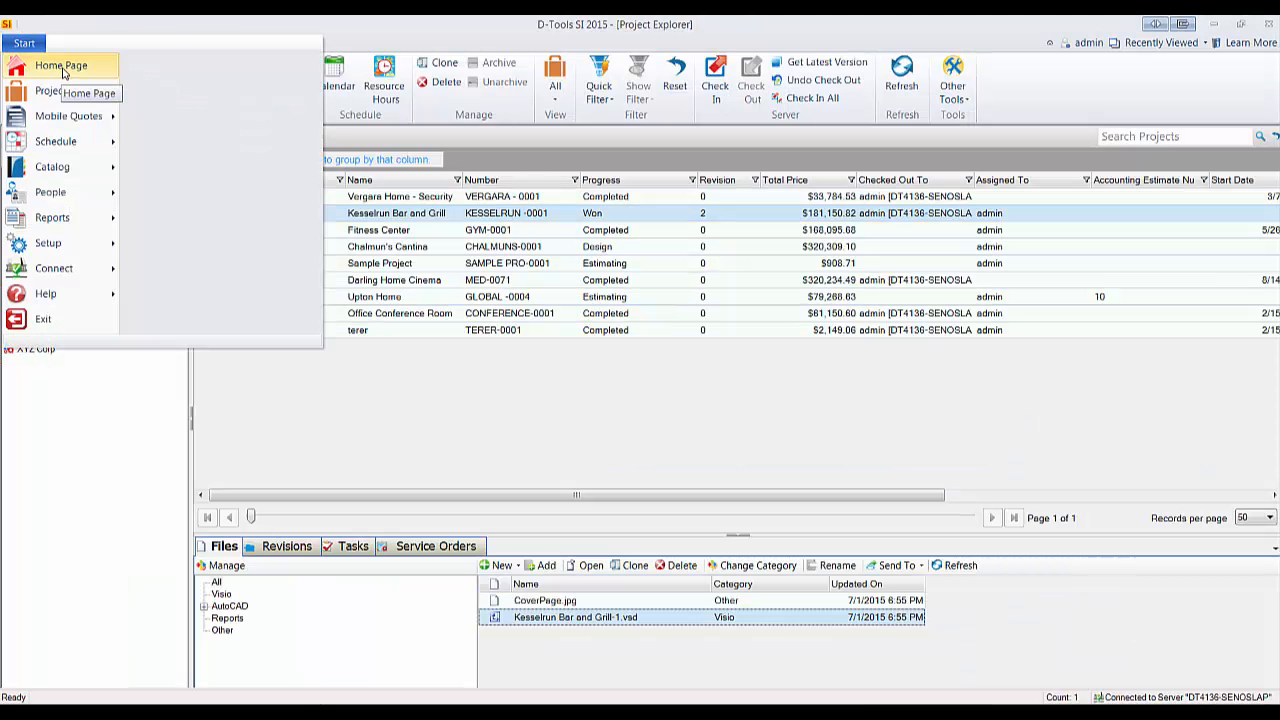
pyautogui.click(62, 68)
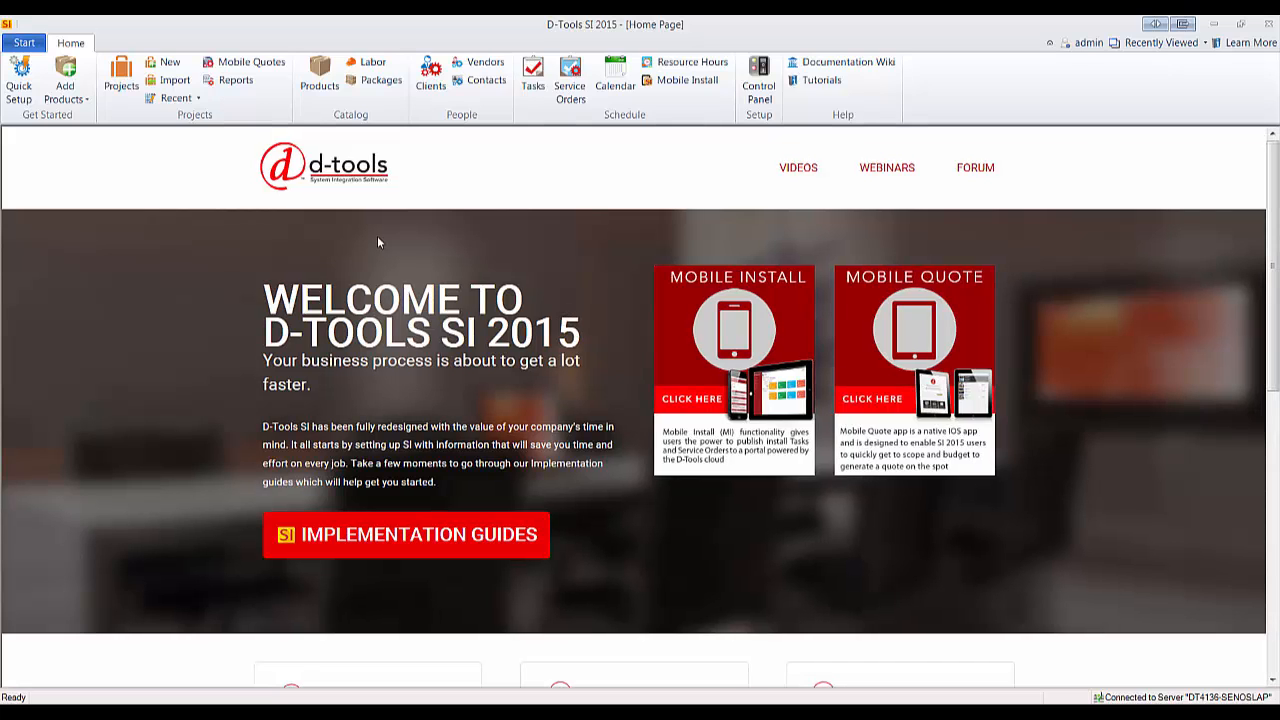
pyautogui.click(23, 43)
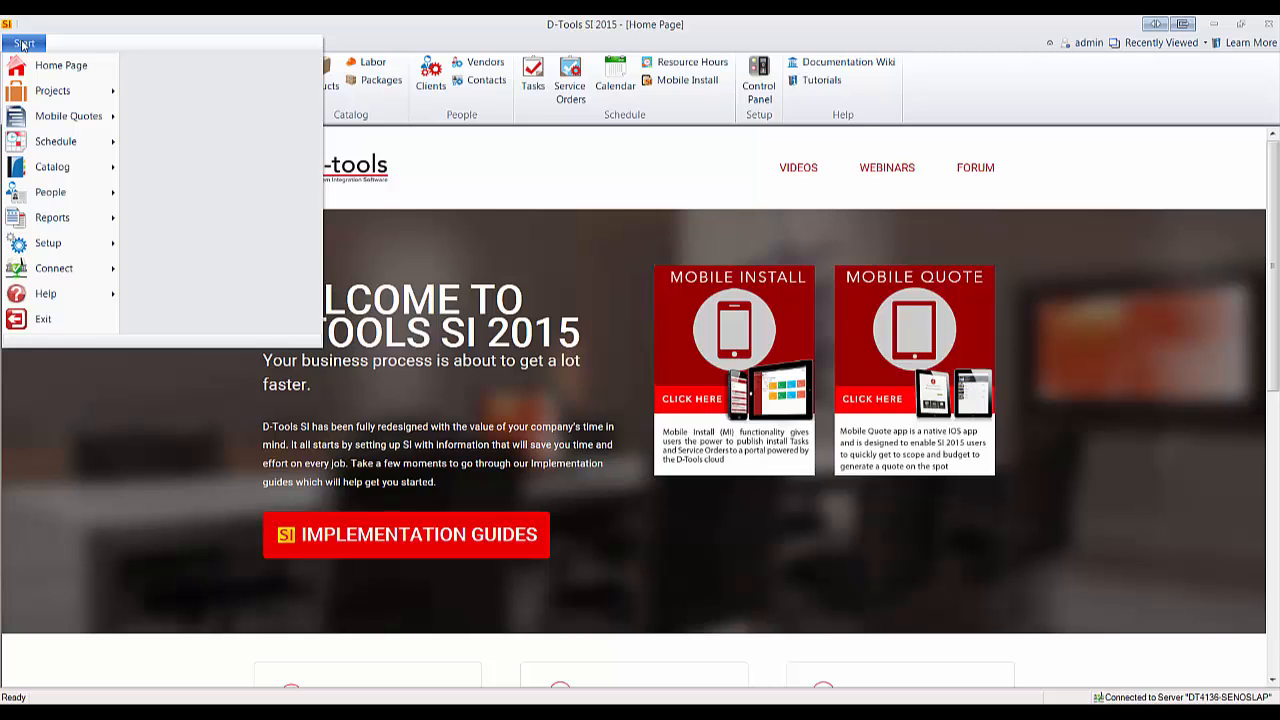
pyautogui.moveTo(57, 247)
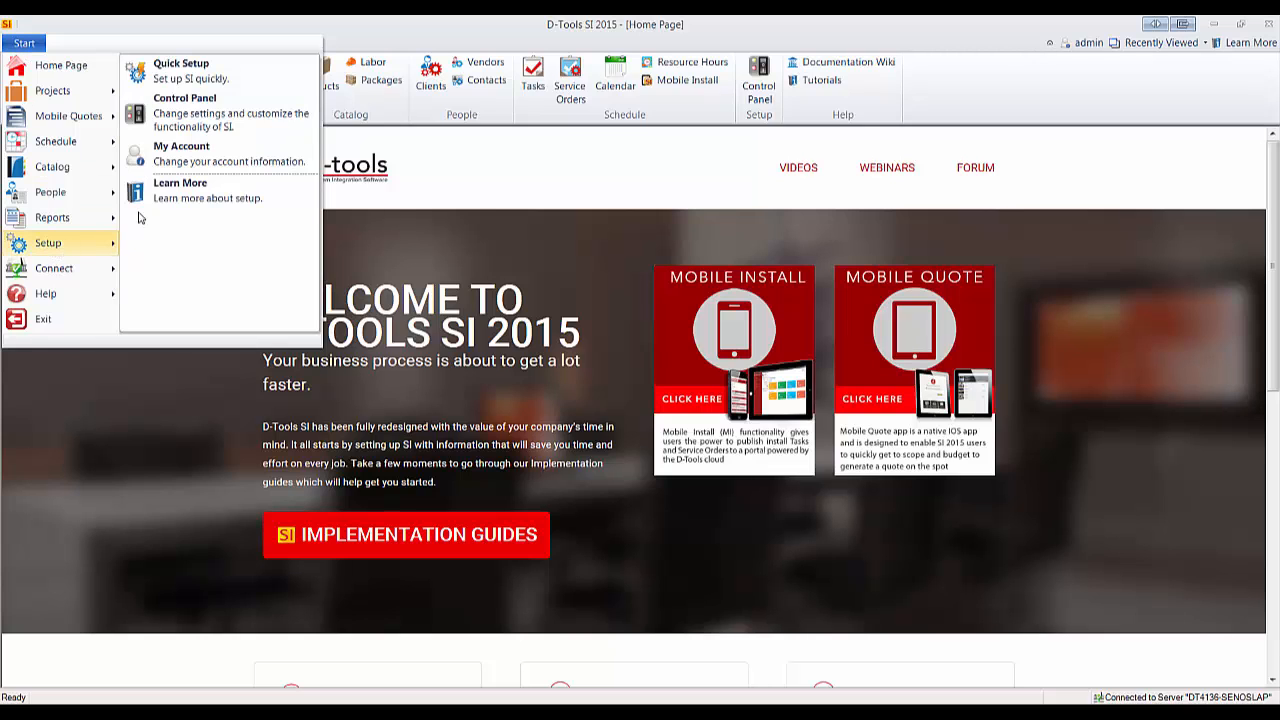
pyautogui.click(186, 122)
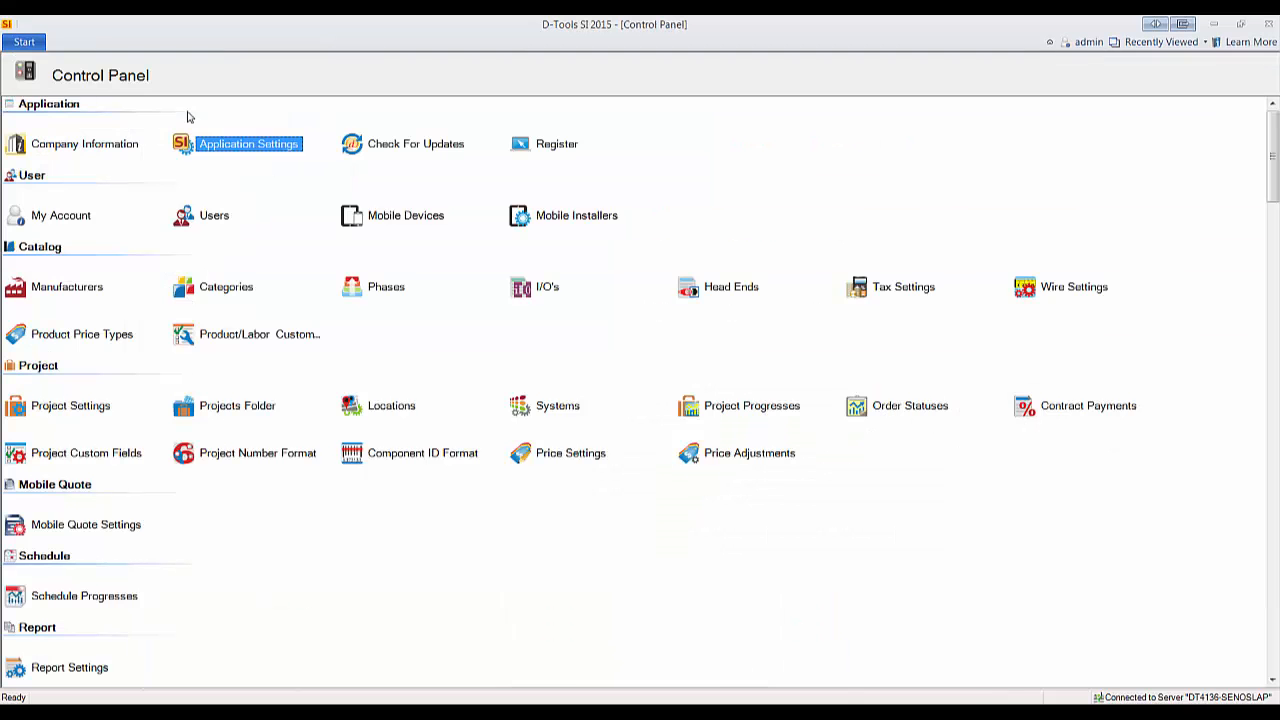
pyautogui.click(231, 146)
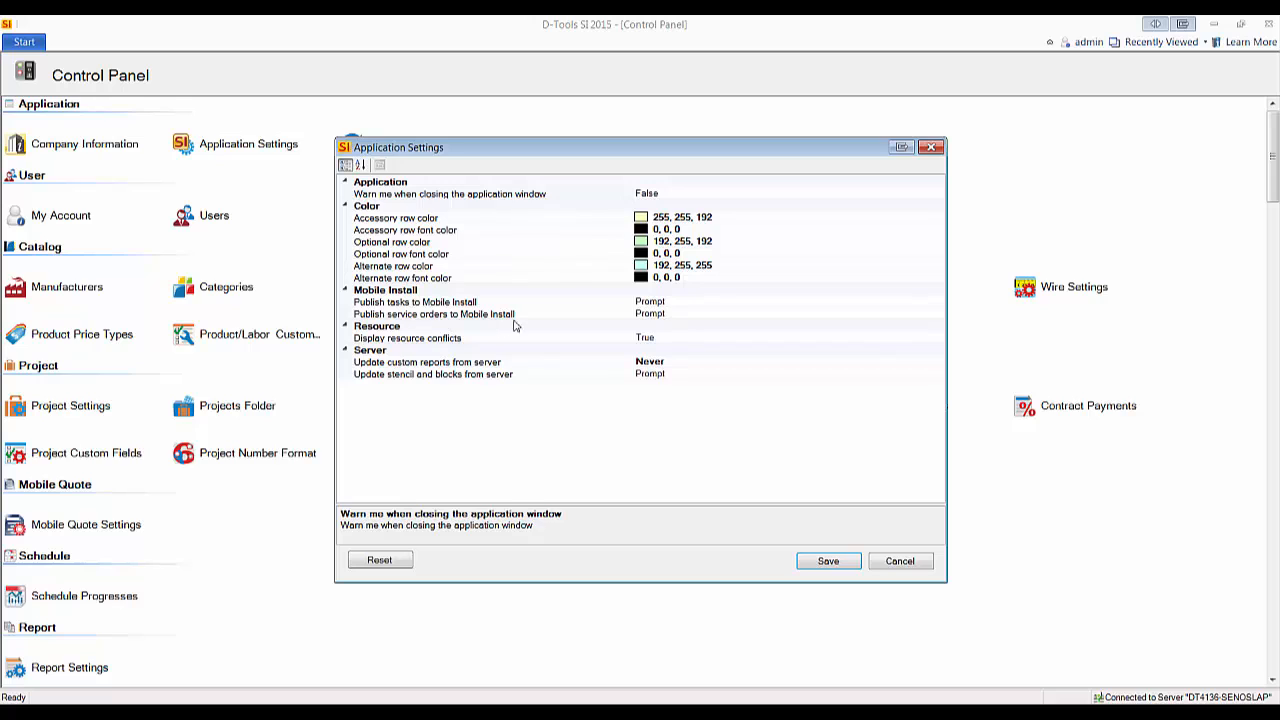
# - Choose the option for publishing tasks to Mobile Install and save the application settings
pyautogui.click(933, 303)
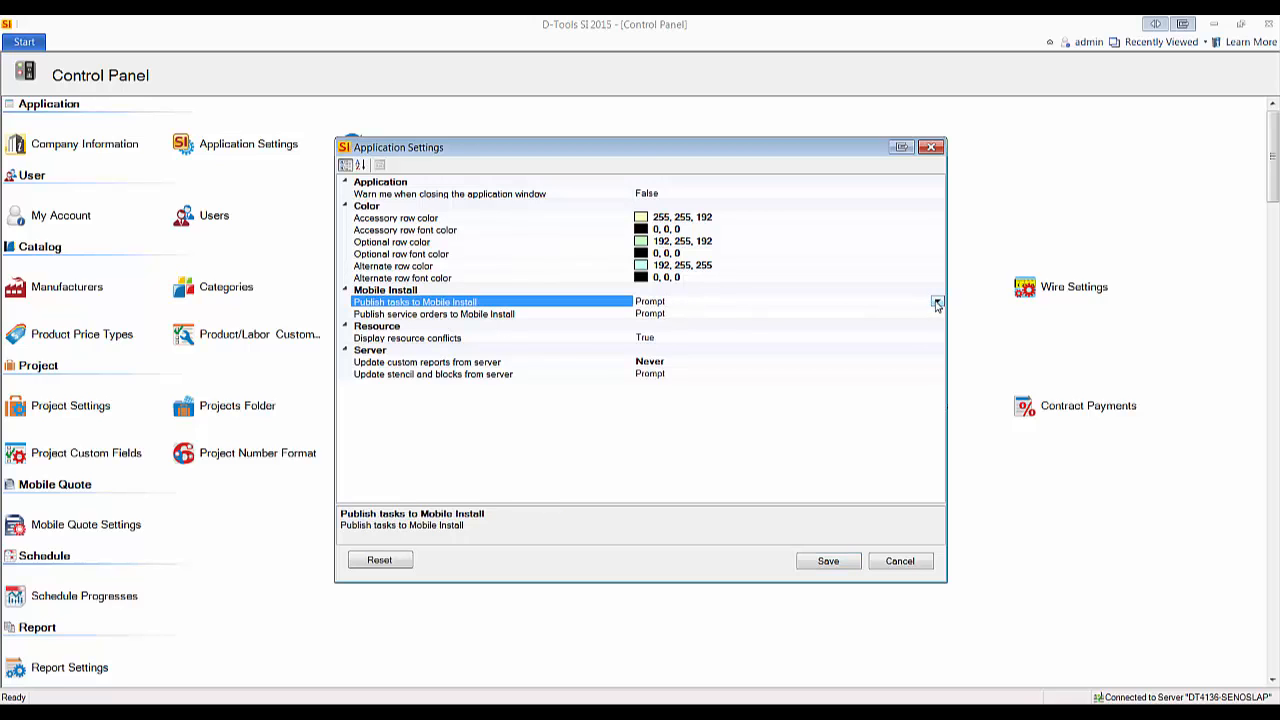
pyautogui.click(936, 302)
pyautogui.click(661, 338)
pyautogui.click(936, 301)
pyautogui.click(655, 326)
pyautogui.click(826, 562)
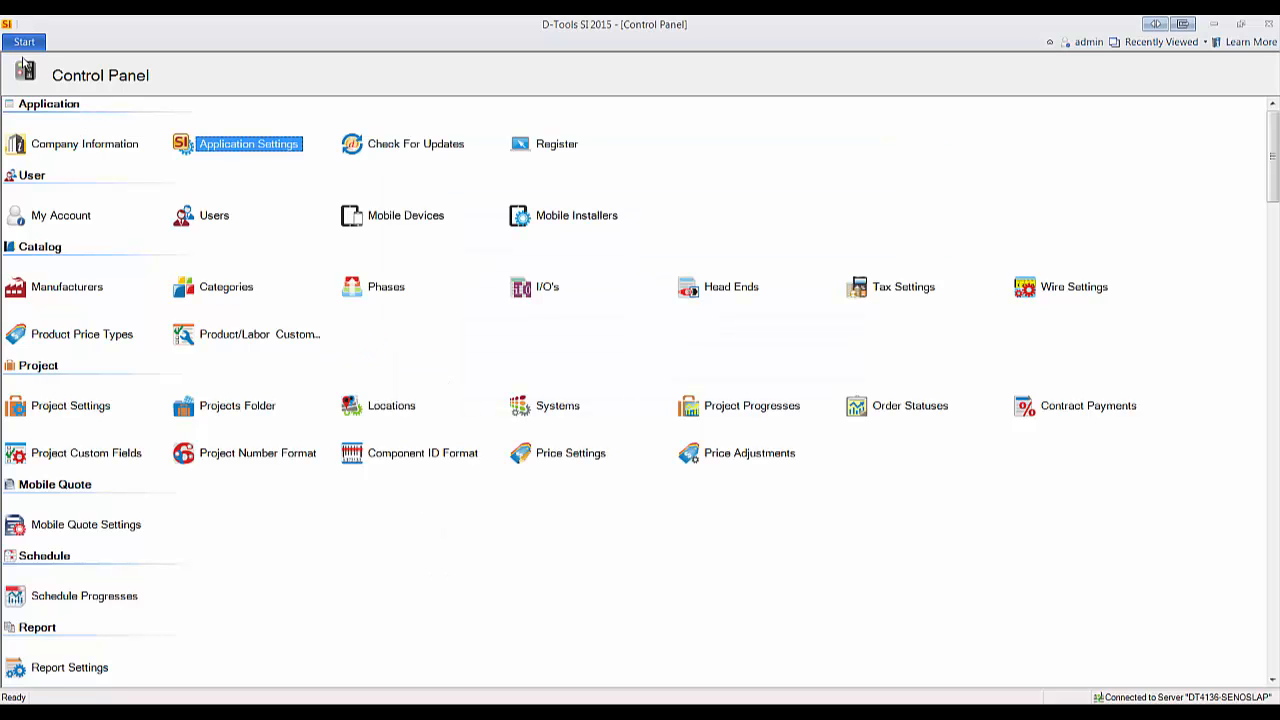
# - Open the task list from Schedule and unpublish the Pre-wire House task from Mobile Install
pyautogui.click(25, 43)
pyautogui.moveTo(62, 146)
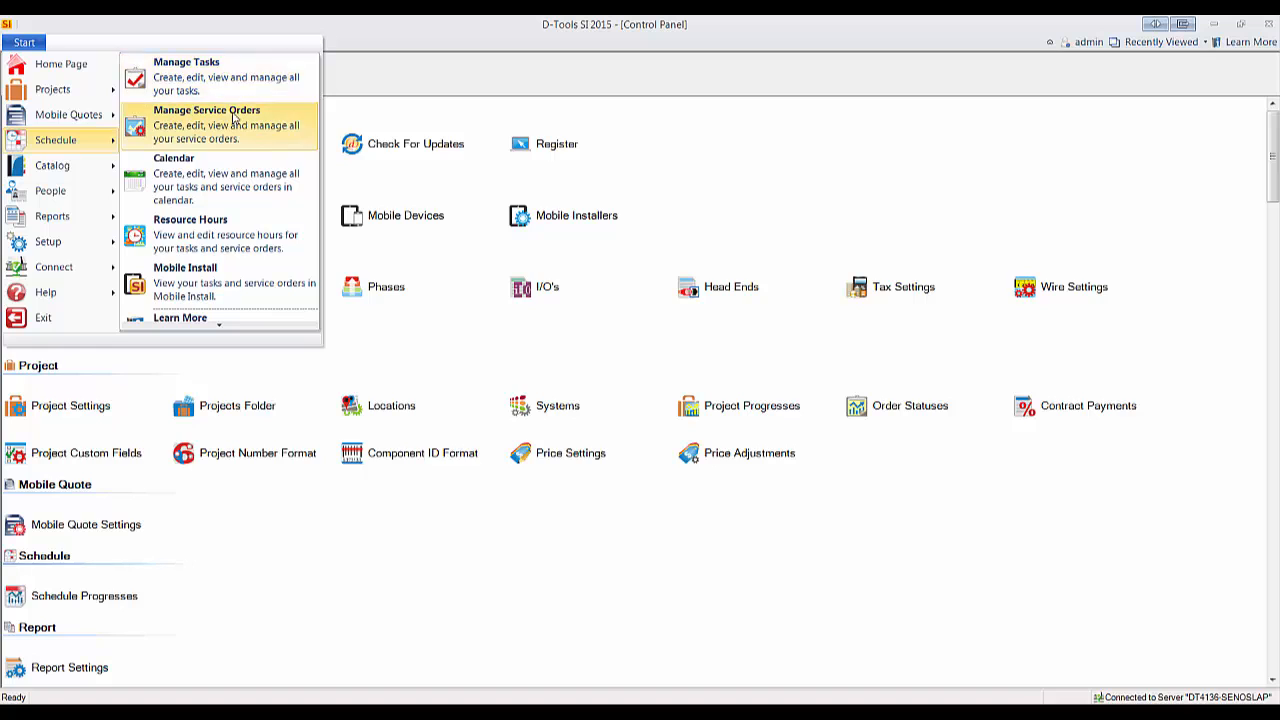
pyautogui.click(233, 78)
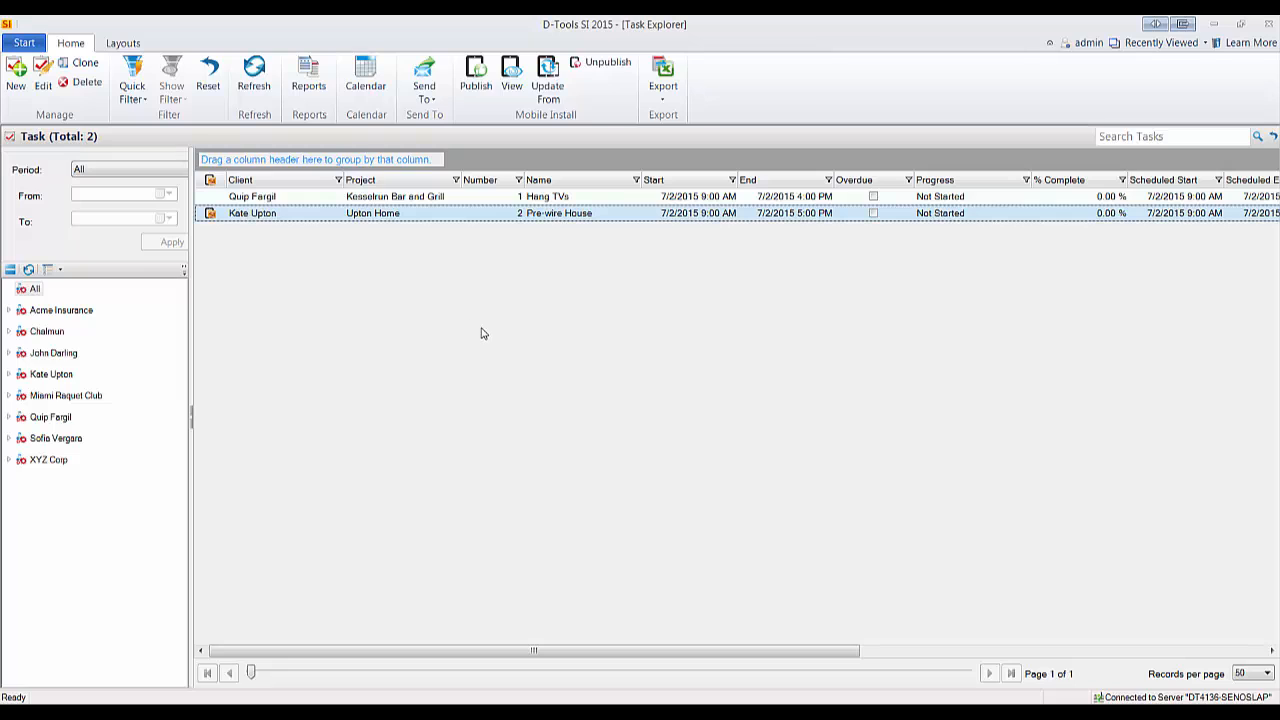
pyautogui.click(601, 68)
pyautogui.click(699, 425)
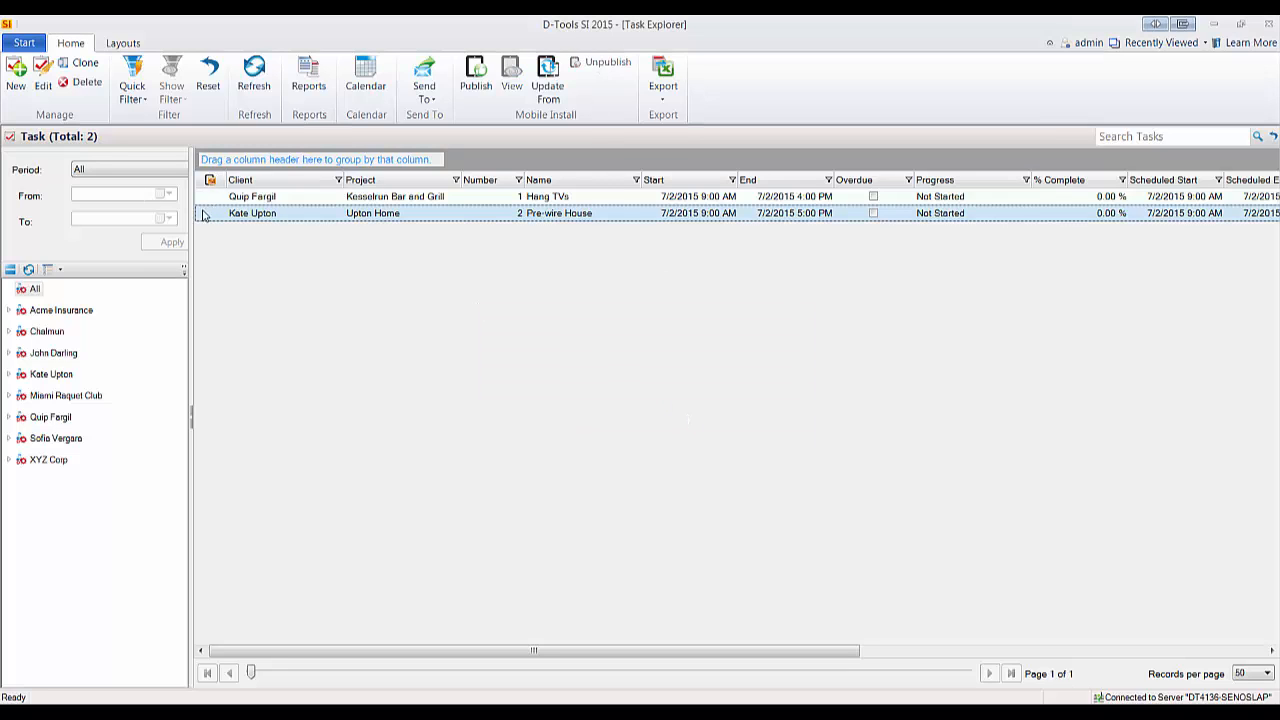
# - Publish the Pre-wire House task to Mobile Install without attaching any reports or files
pyautogui.click(476, 86)
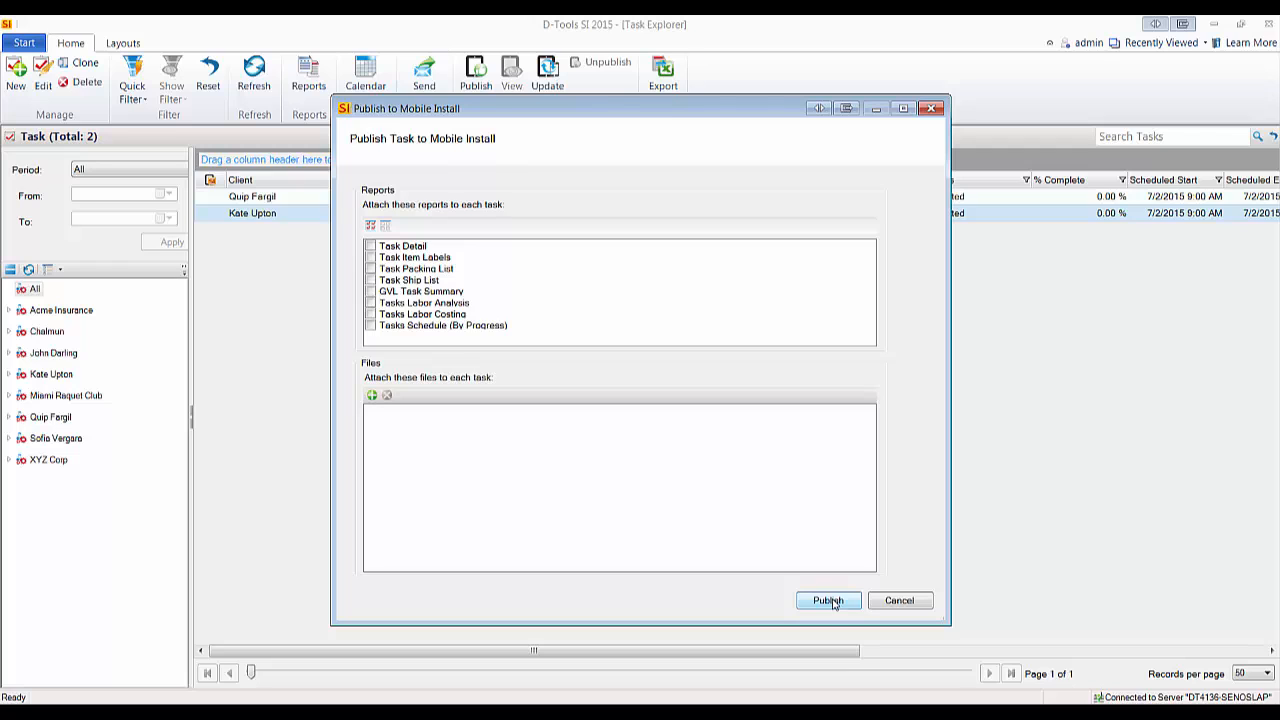
pyautogui.click(829, 601)
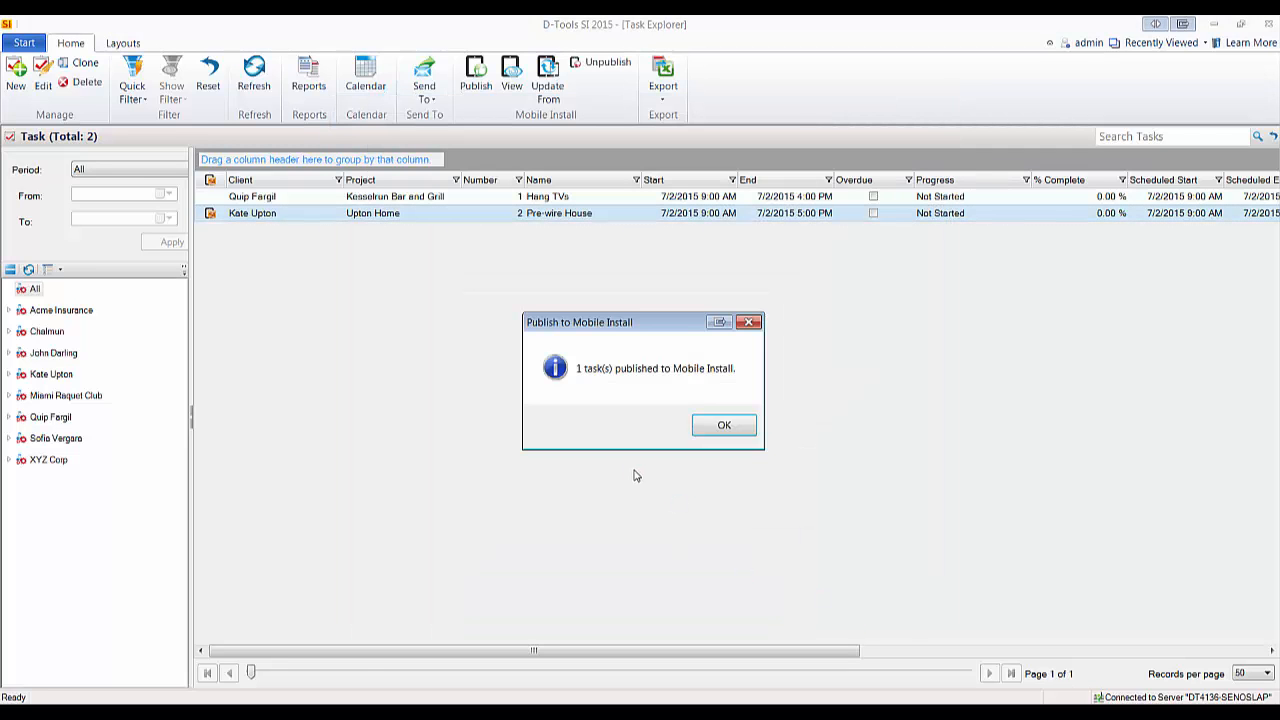
pyautogui.click(741, 428)
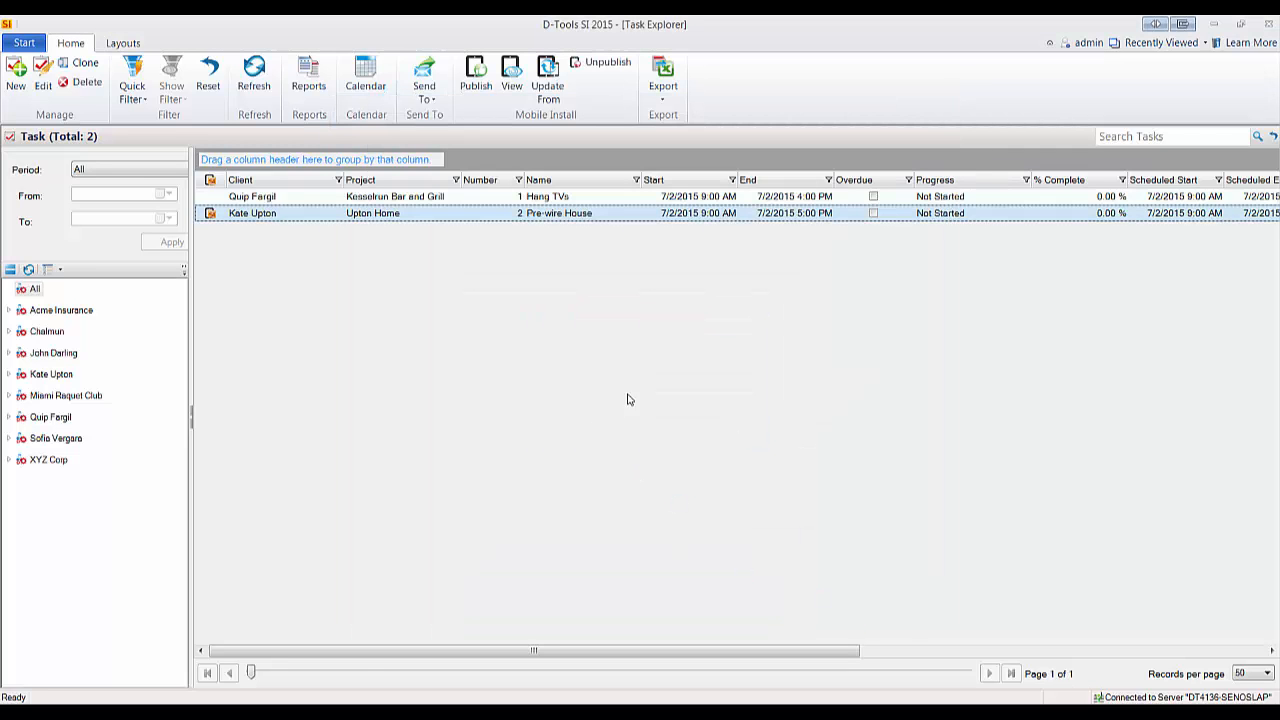
# - Publish the Hang TVs task to Mobile Install with Wire Connections.pdf attached
pyautogui.click(411, 203)
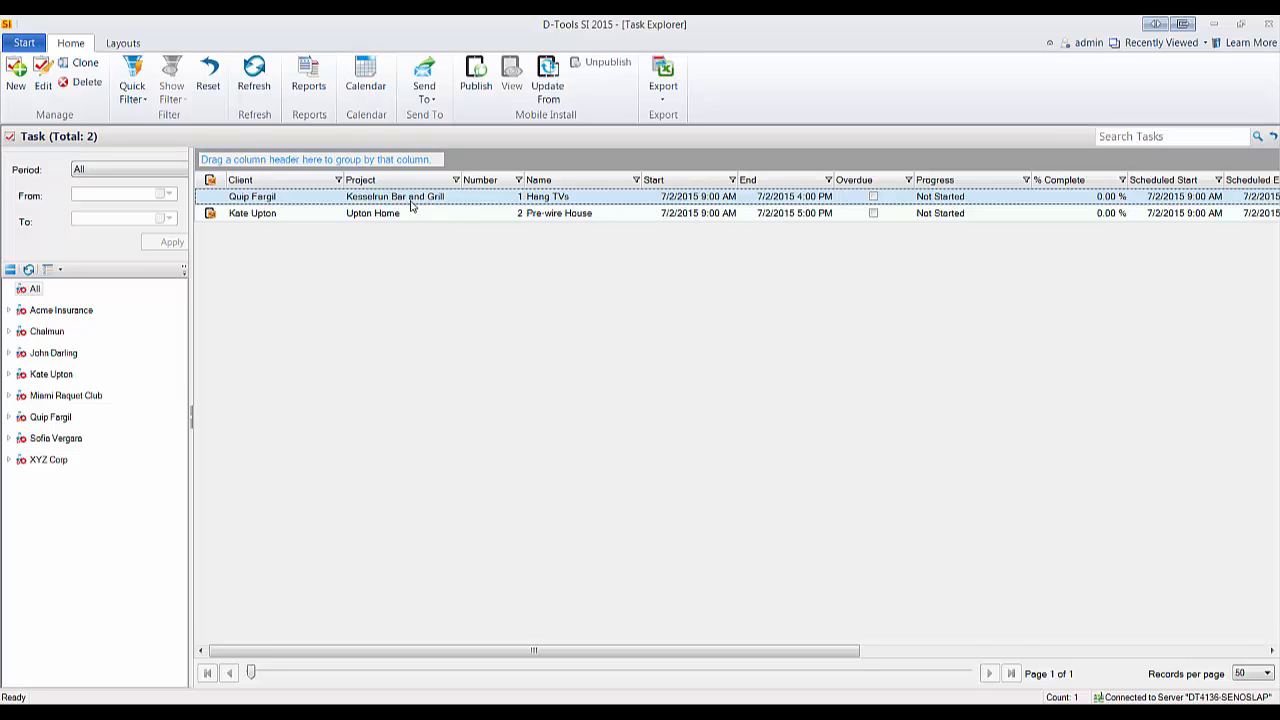
pyautogui.click(476, 80)
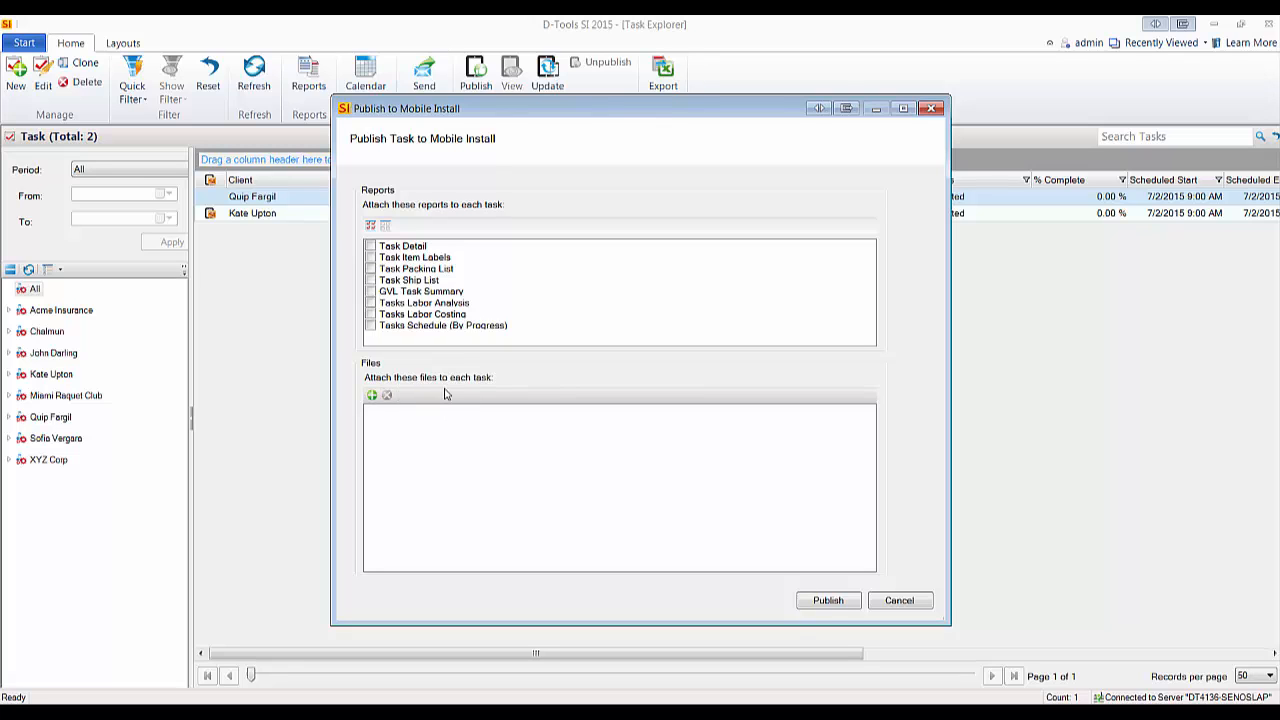
pyautogui.click(371, 395)
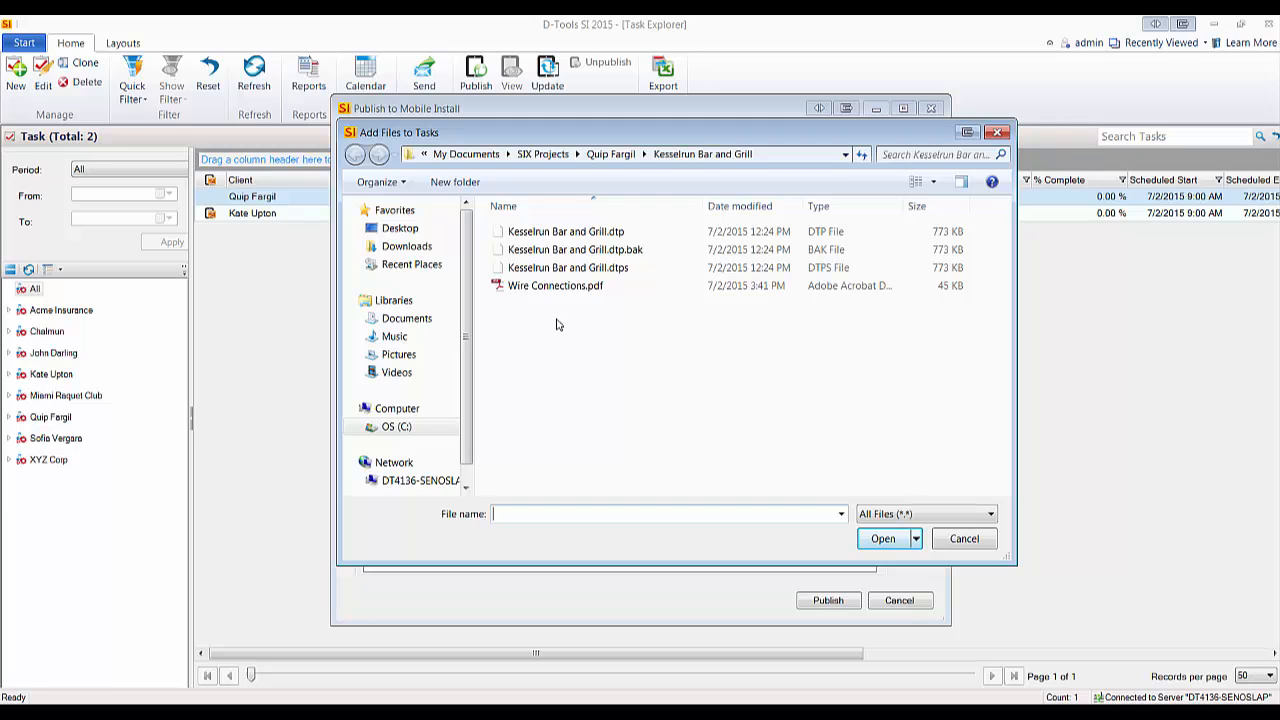
pyautogui.click(555, 286)
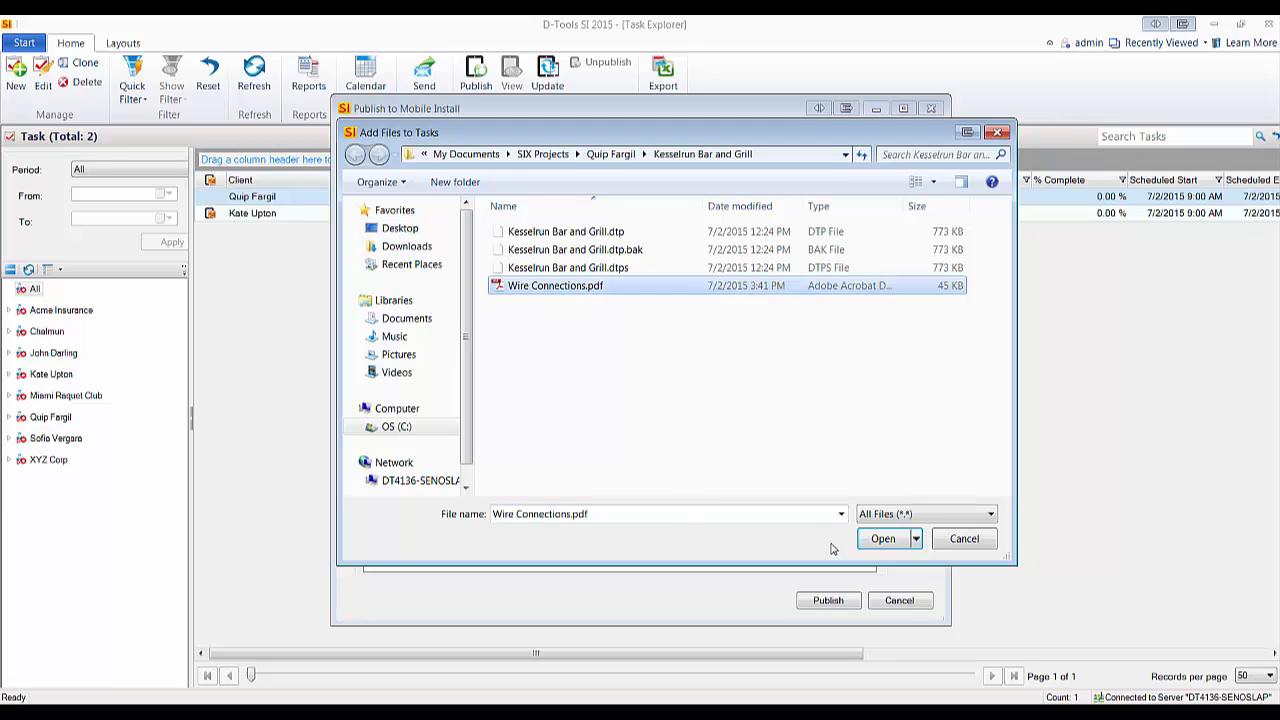
pyautogui.click(884, 539)
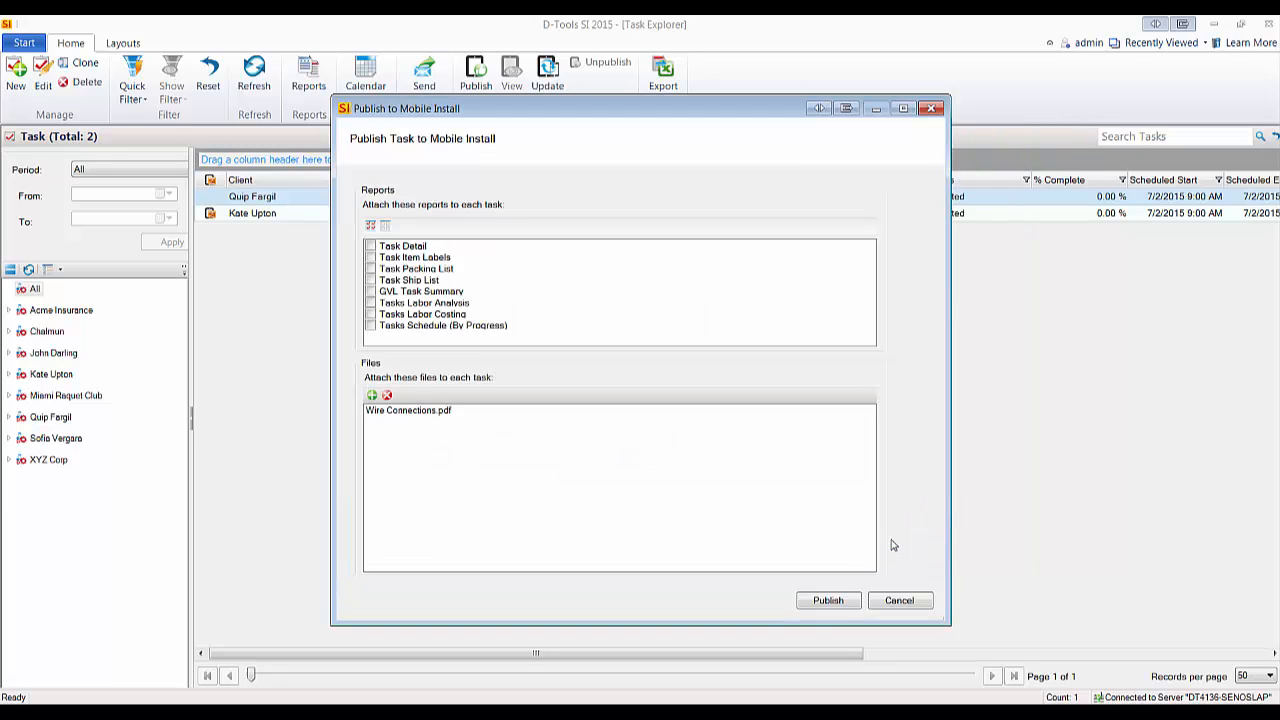
pyautogui.click(836, 602)
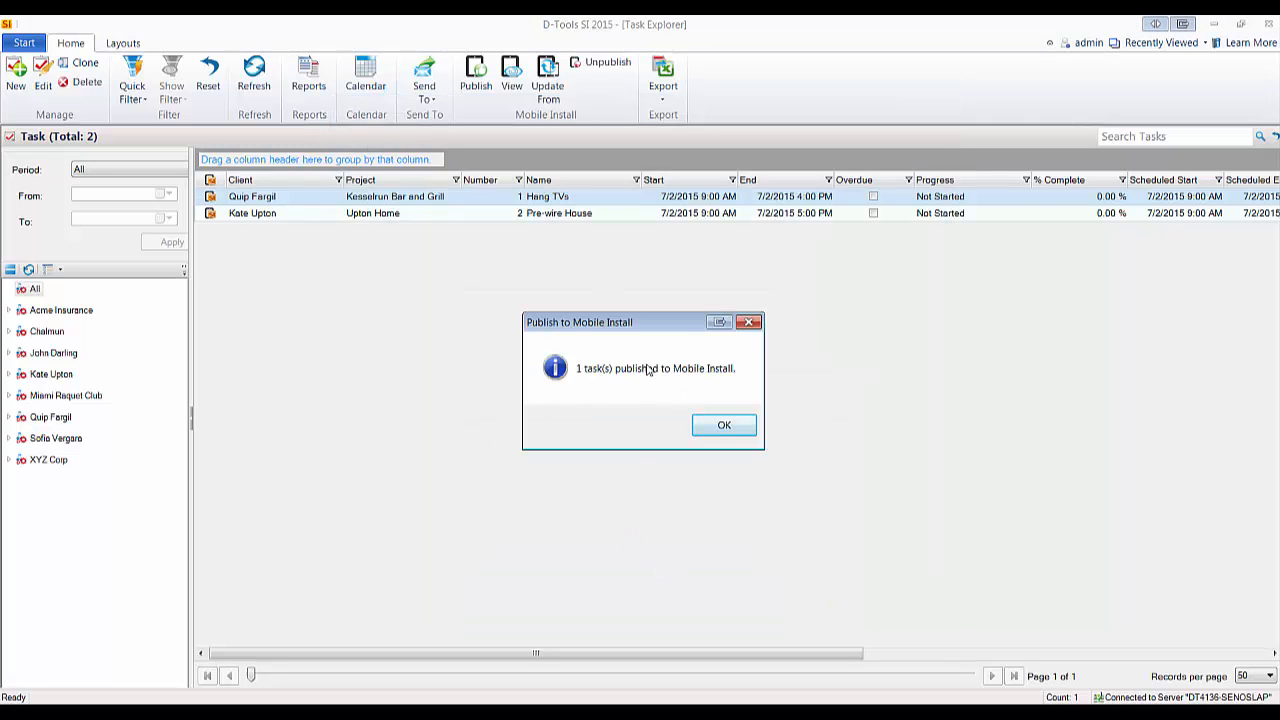
pyautogui.click(720, 430)
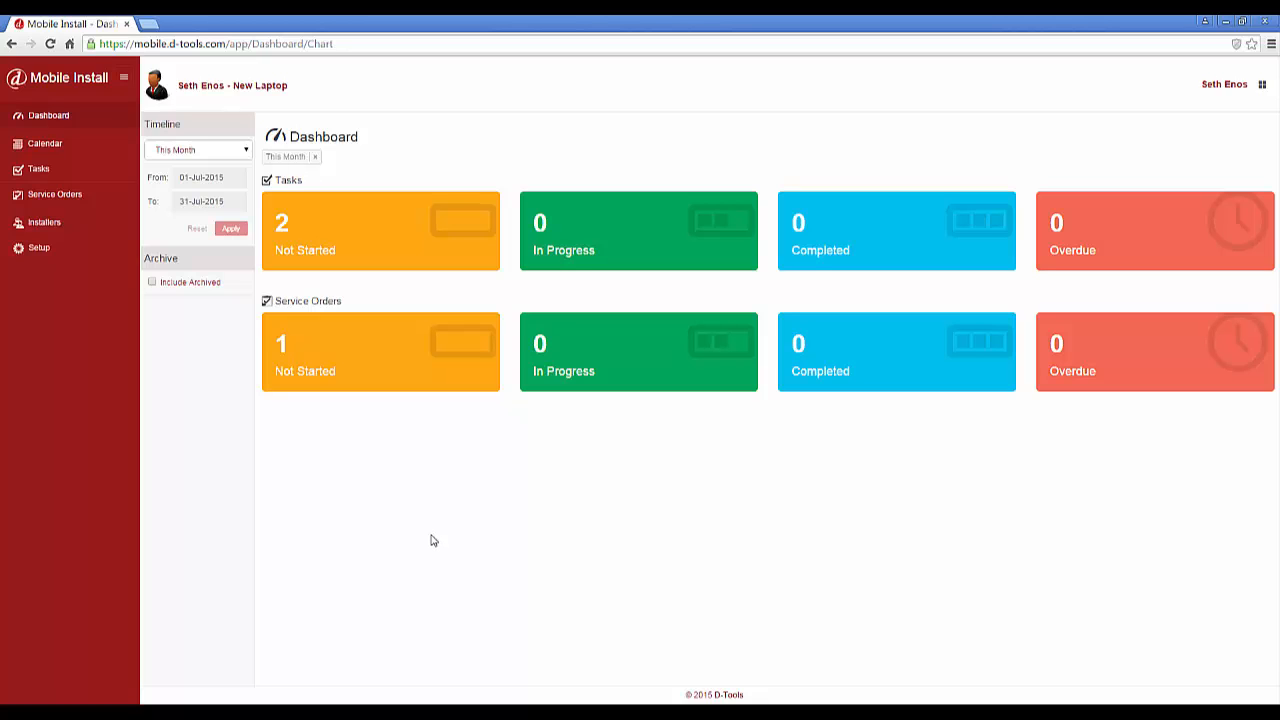
# - In the Mobile Install web portal, open the not-started Pre-wire House task and add the site note "Test note"
pyautogui.click(322, 254)
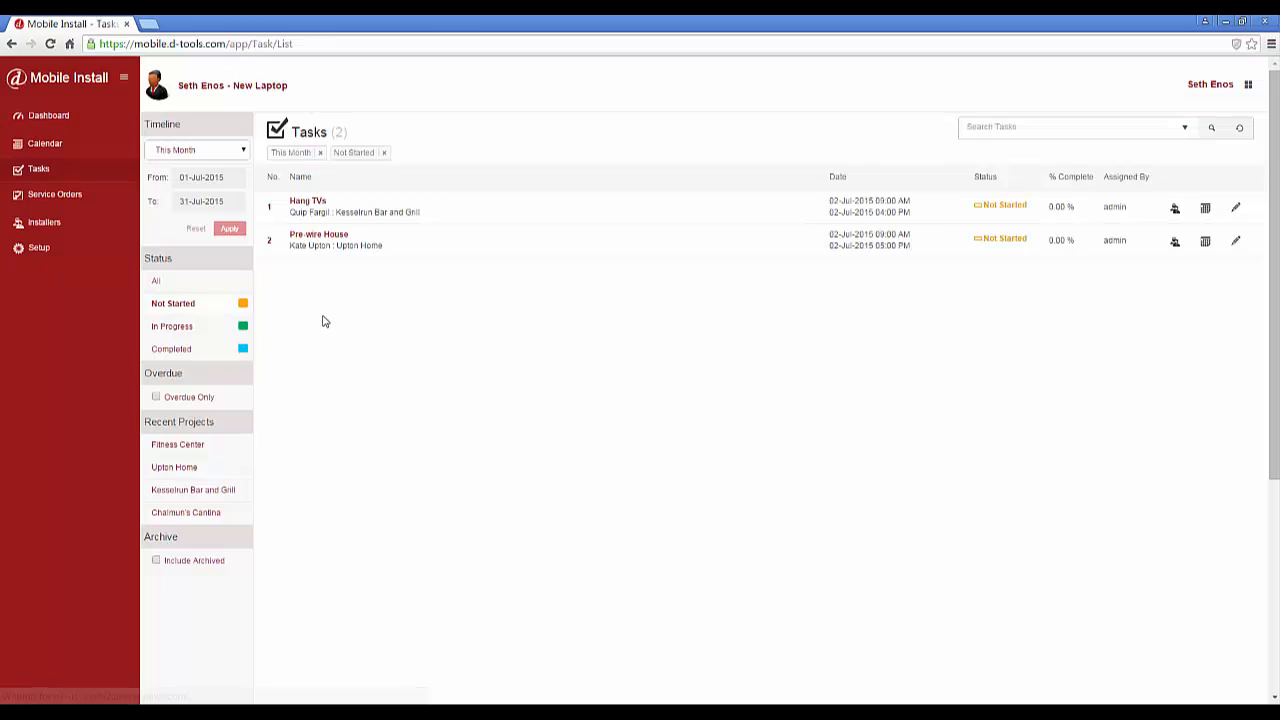
pyautogui.click(316, 236)
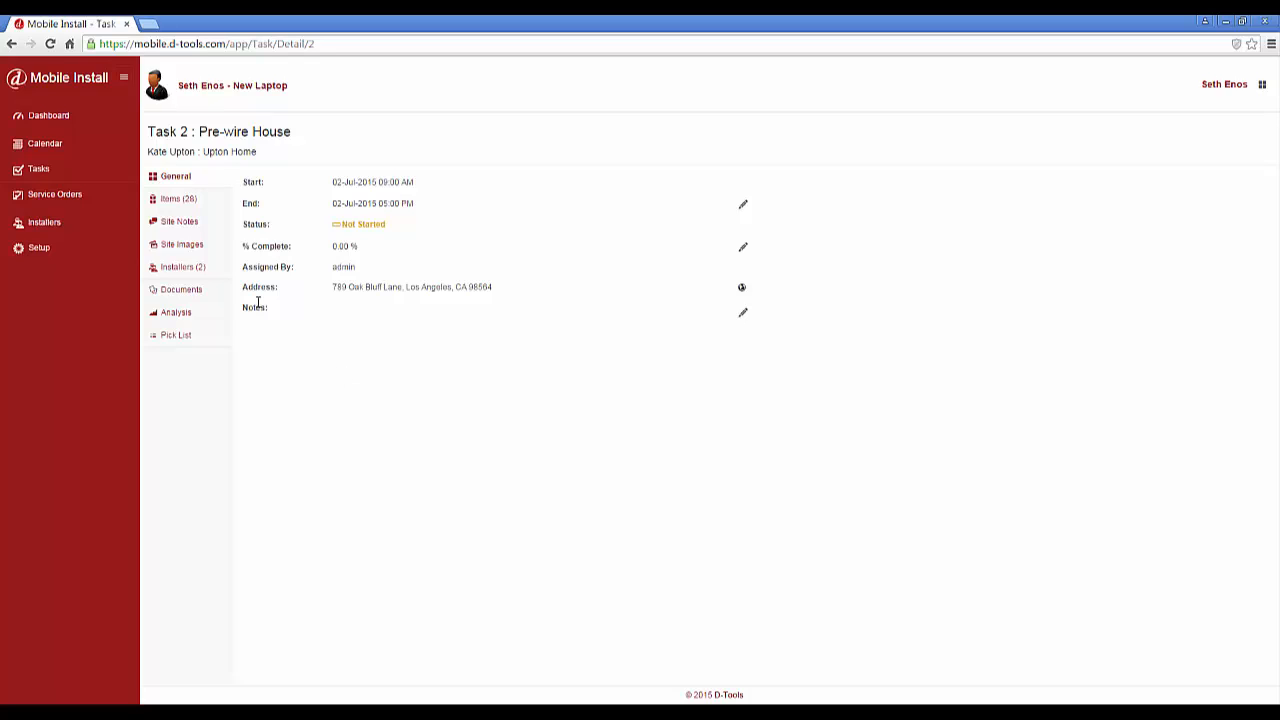
pyautogui.click(186, 226)
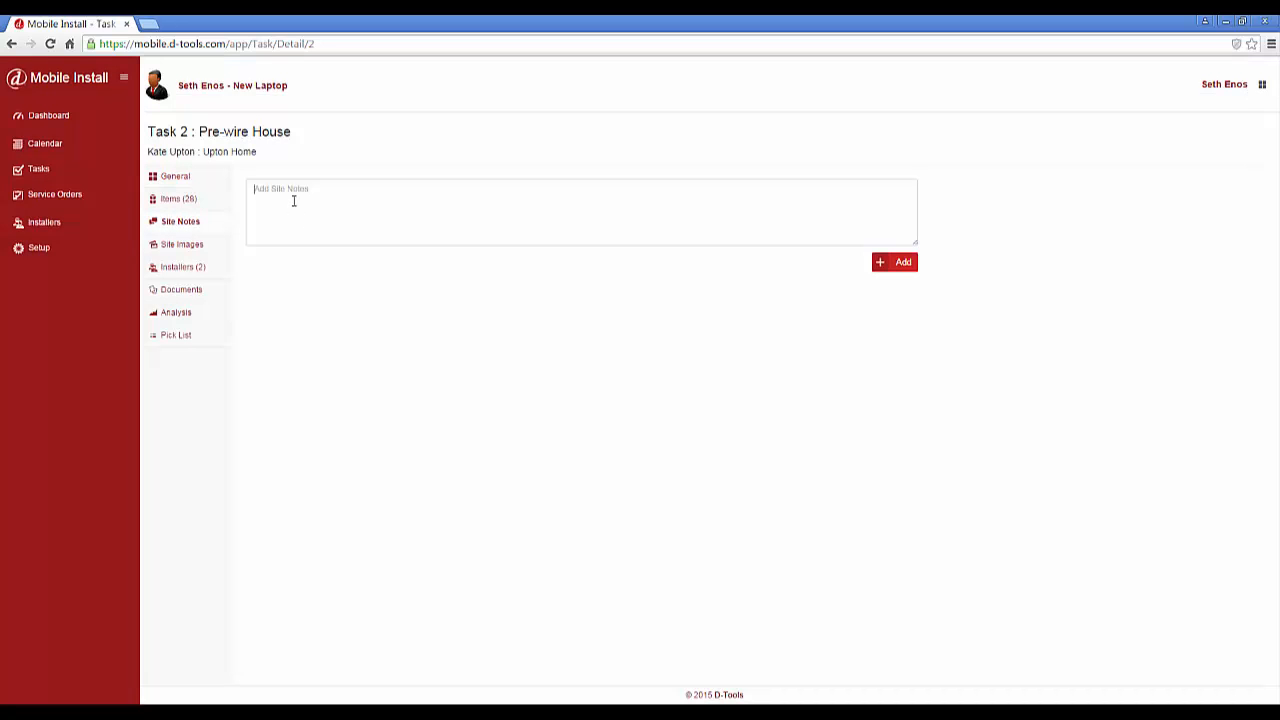
pyautogui.write('Test note')
pyautogui.click(881, 262)
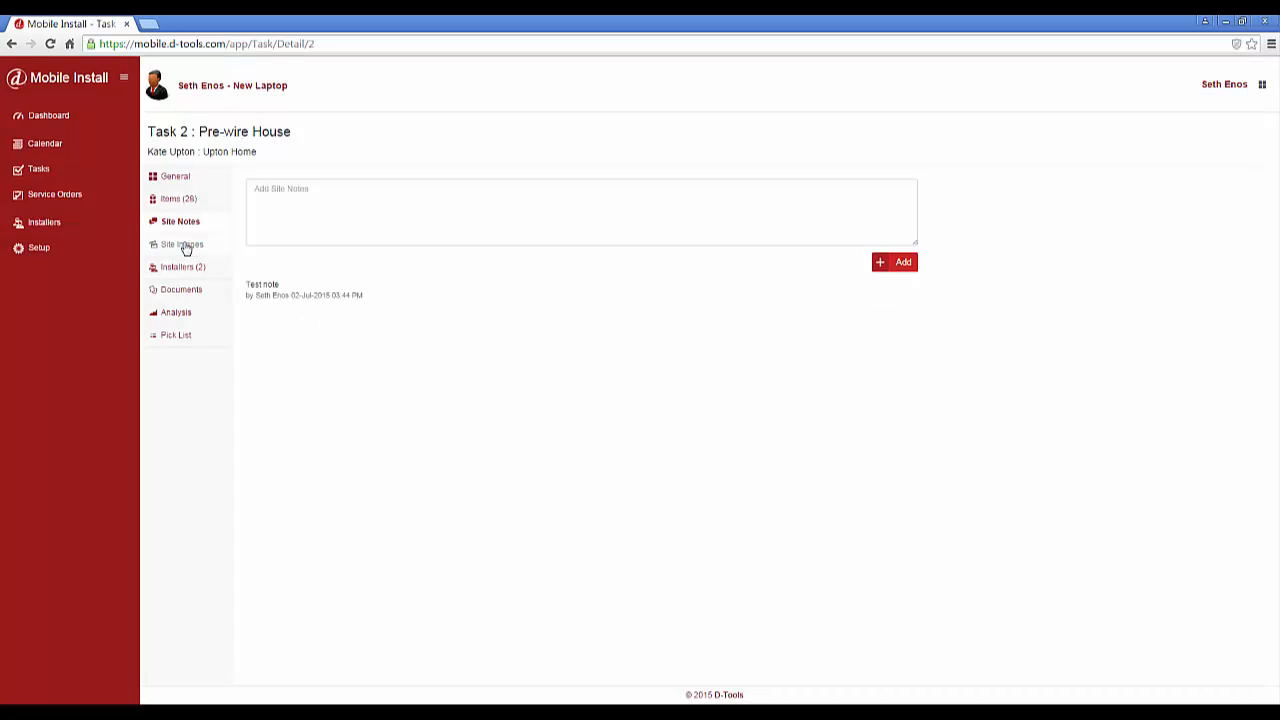
# - Add cat.jpg to the task's site images with the caption "Client's Cat. Not friendly."
pyautogui.click(184, 245)
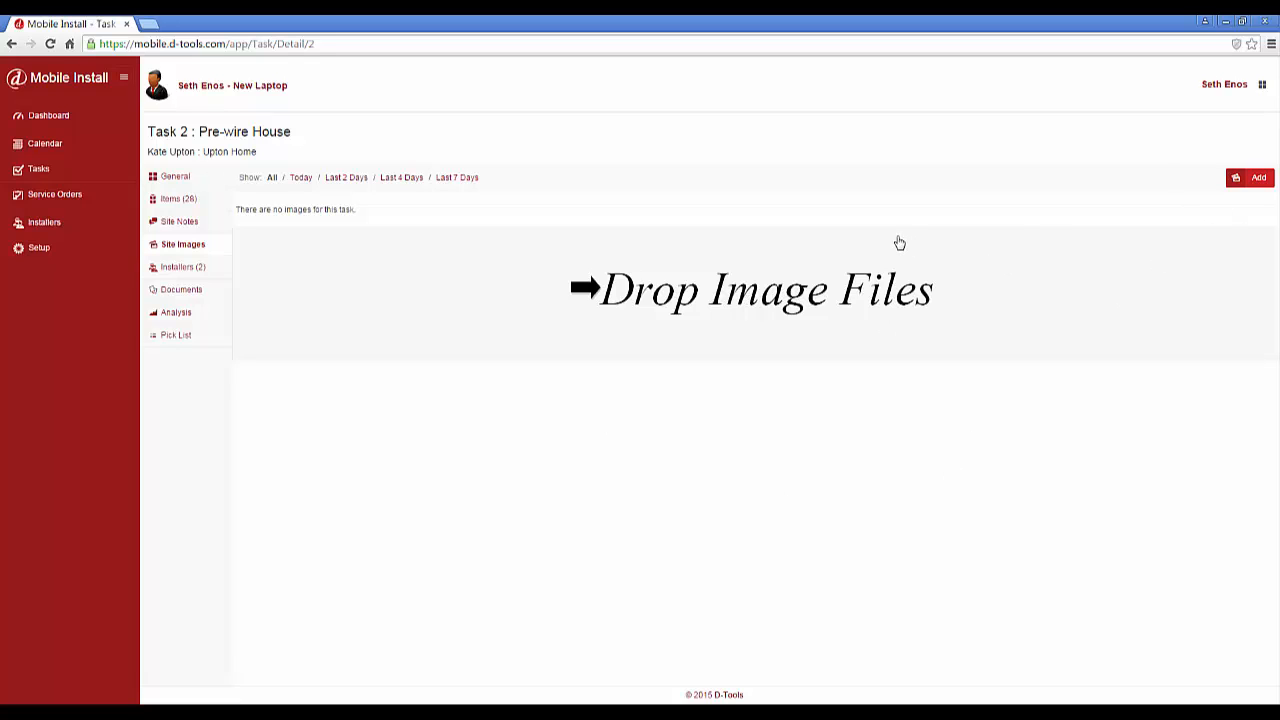
pyautogui.click(1255, 180)
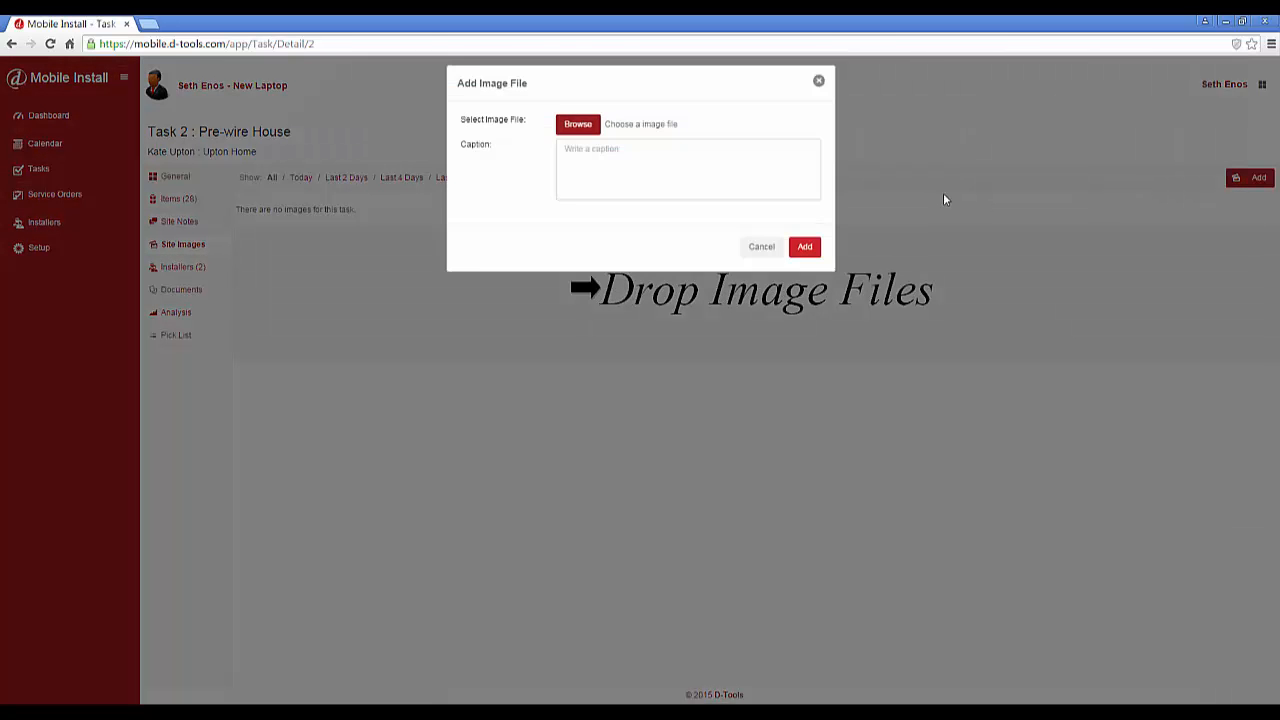
pyautogui.click(580, 138)
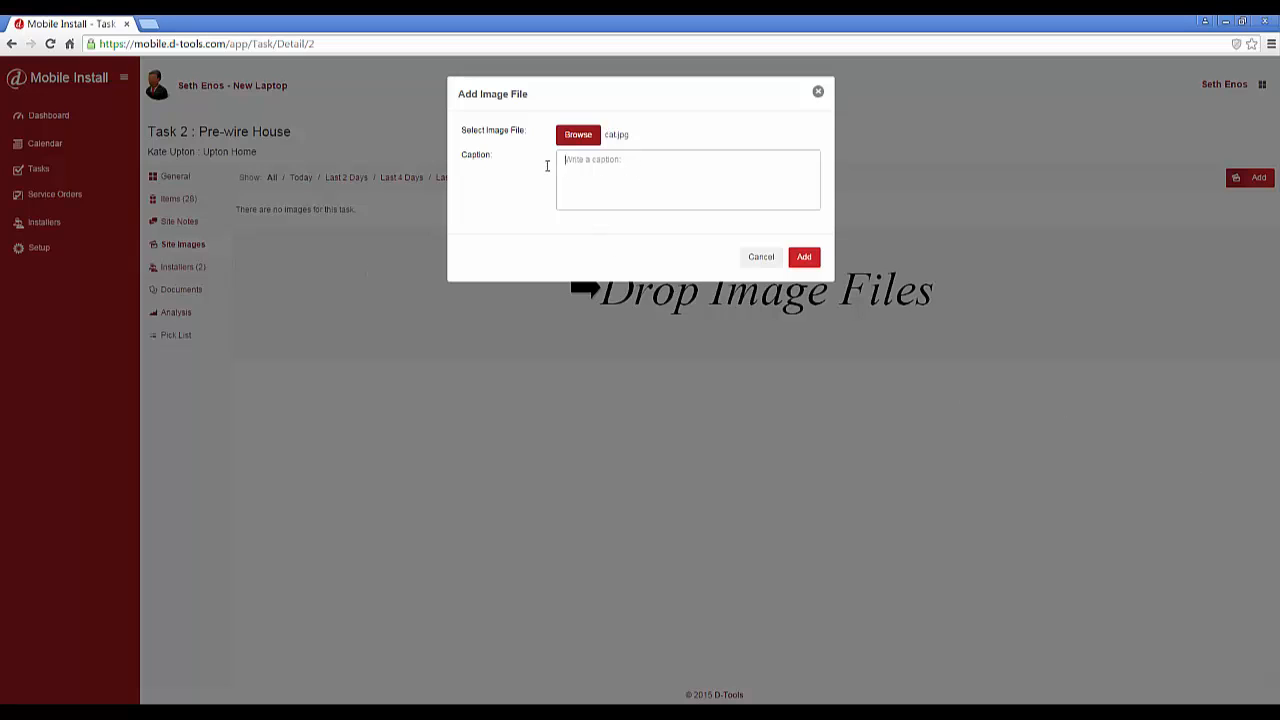
pyautogui.write("Client's Cat. Not friendly.")
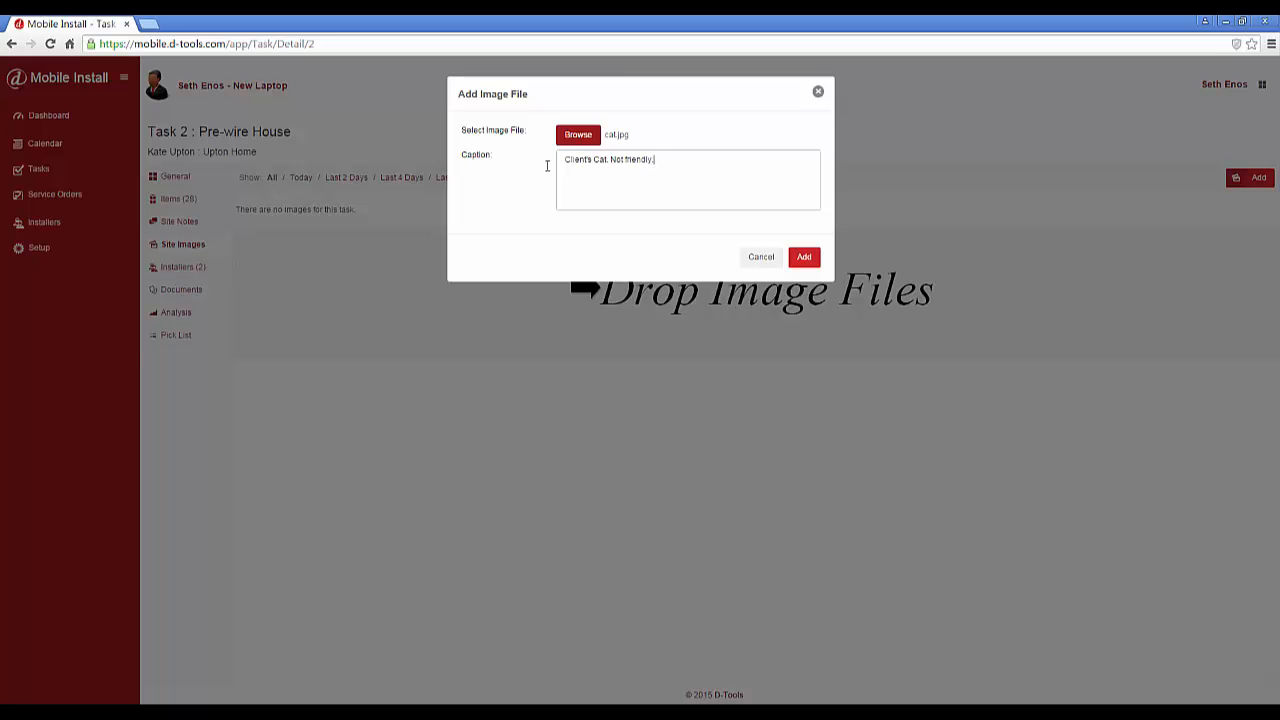
pyautogui.rightClick(549, 165)
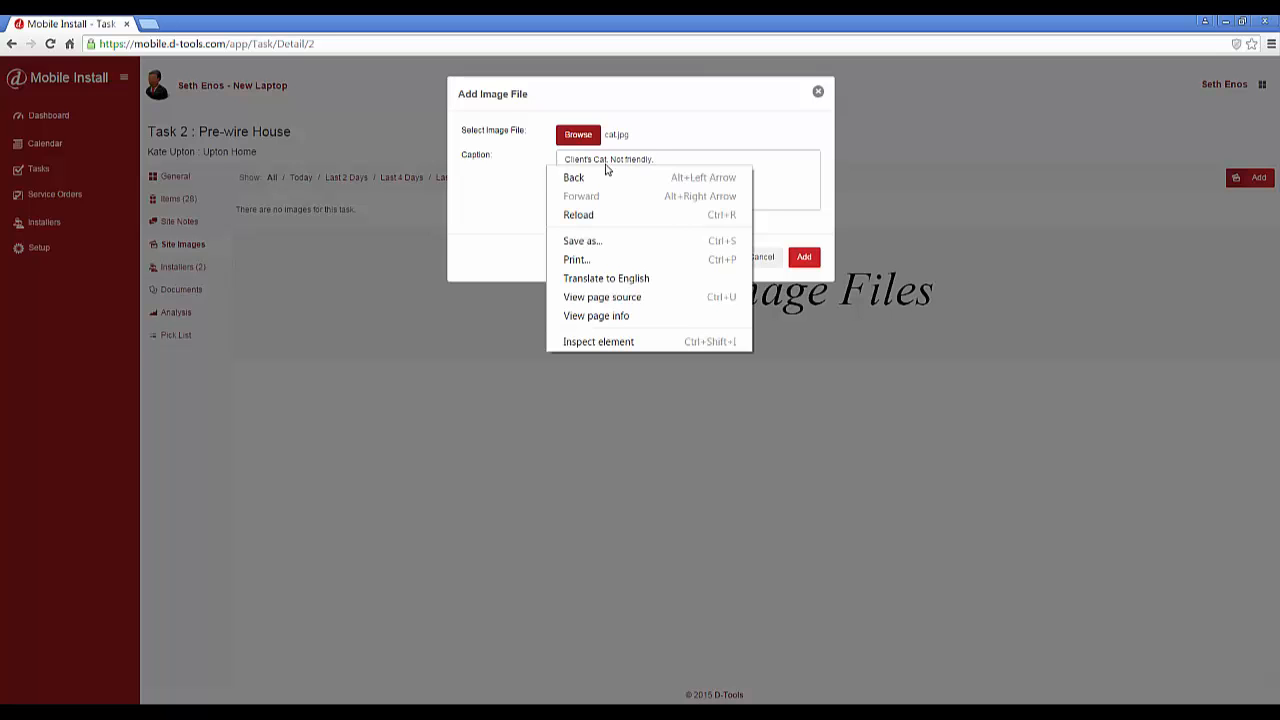
pyautogui.click(804, 257)
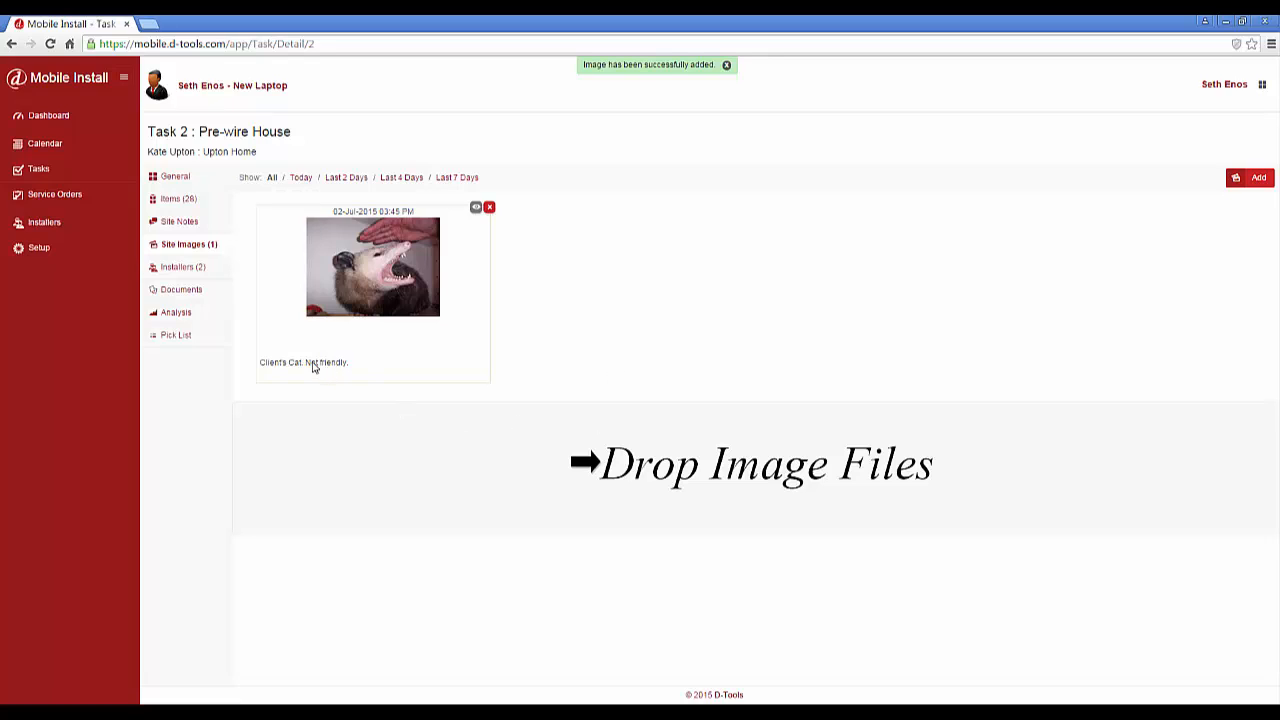
pyautogui.click(360, 367)
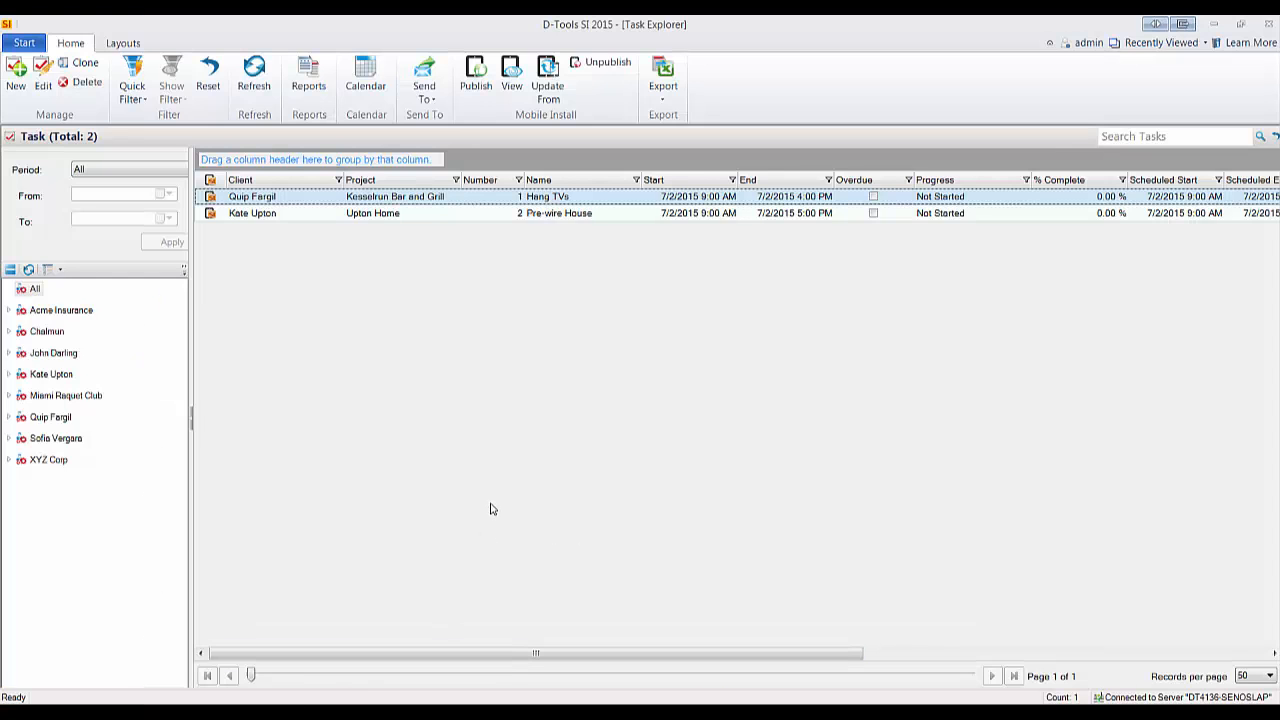
# - Back in the D-Tools SI task list, update the Pre-wire House task from Mobile Install
pyautogui.click(400, 216)
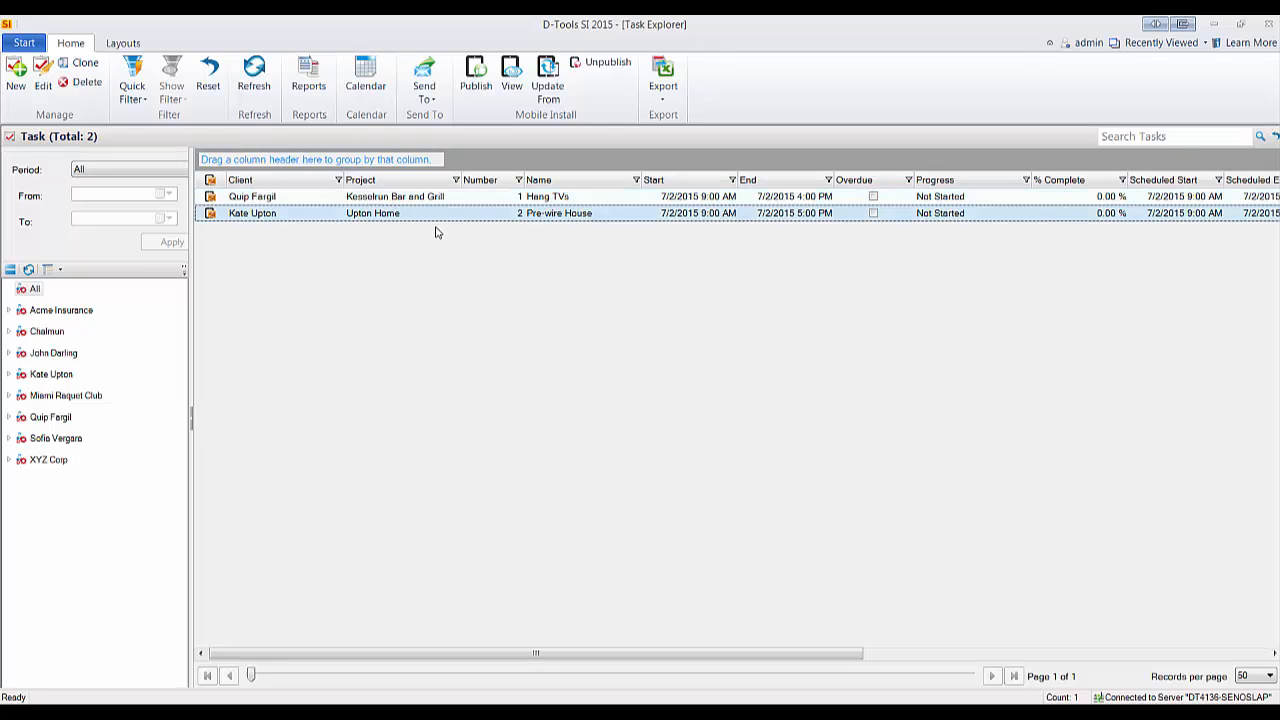
pyautogui.click(546, 90)
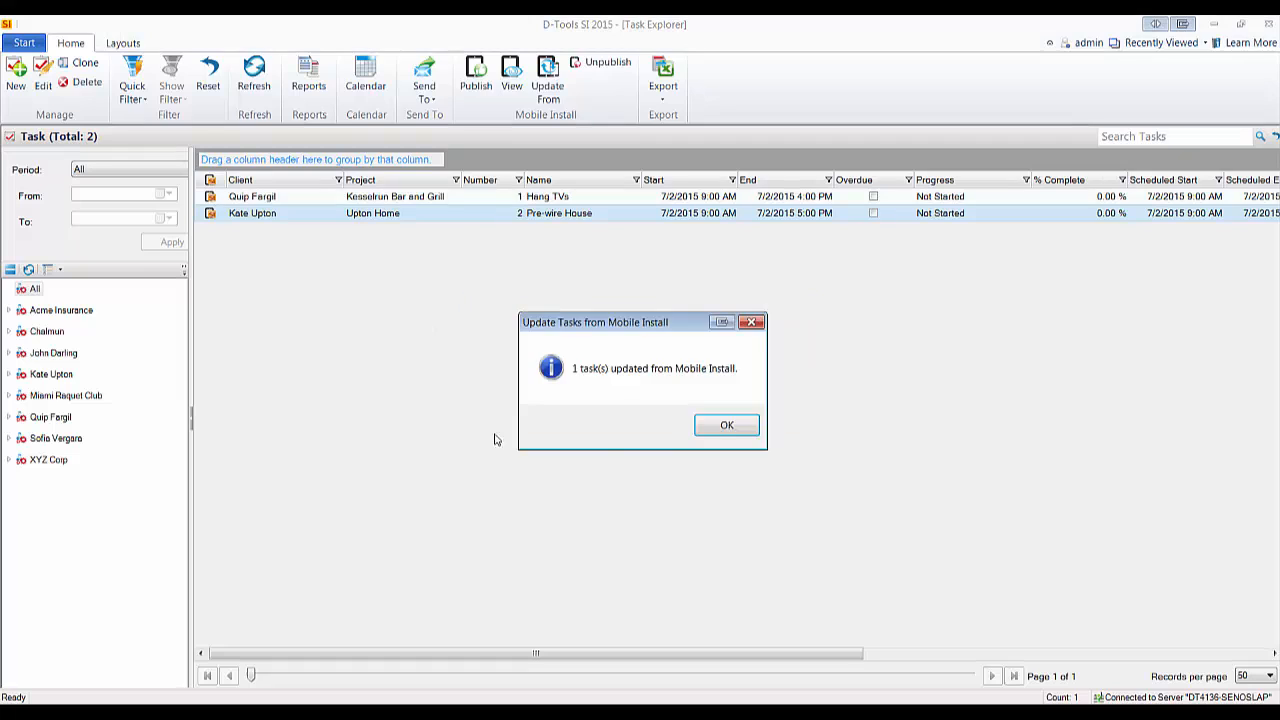
pyautogui.click(725, 424)
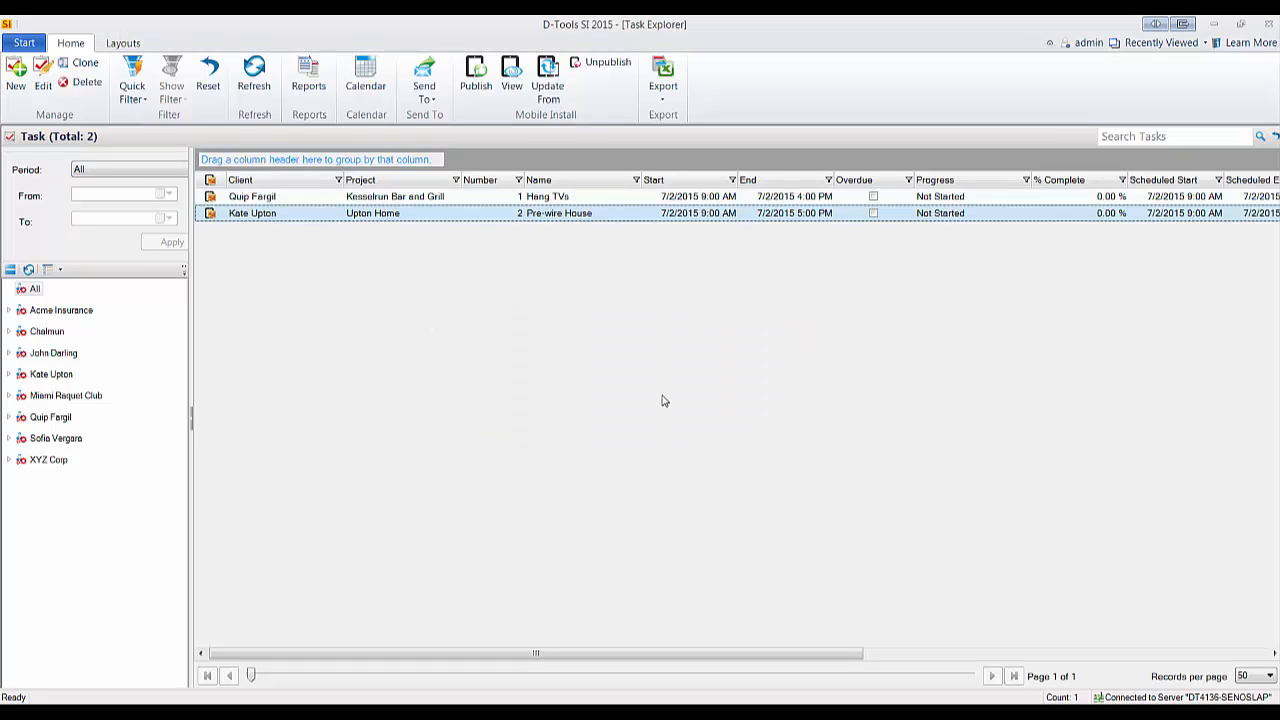
# - Open the Pre-wire House task, review its site images and site notes, and close it
pyautogui.doubleClick(537, 213)
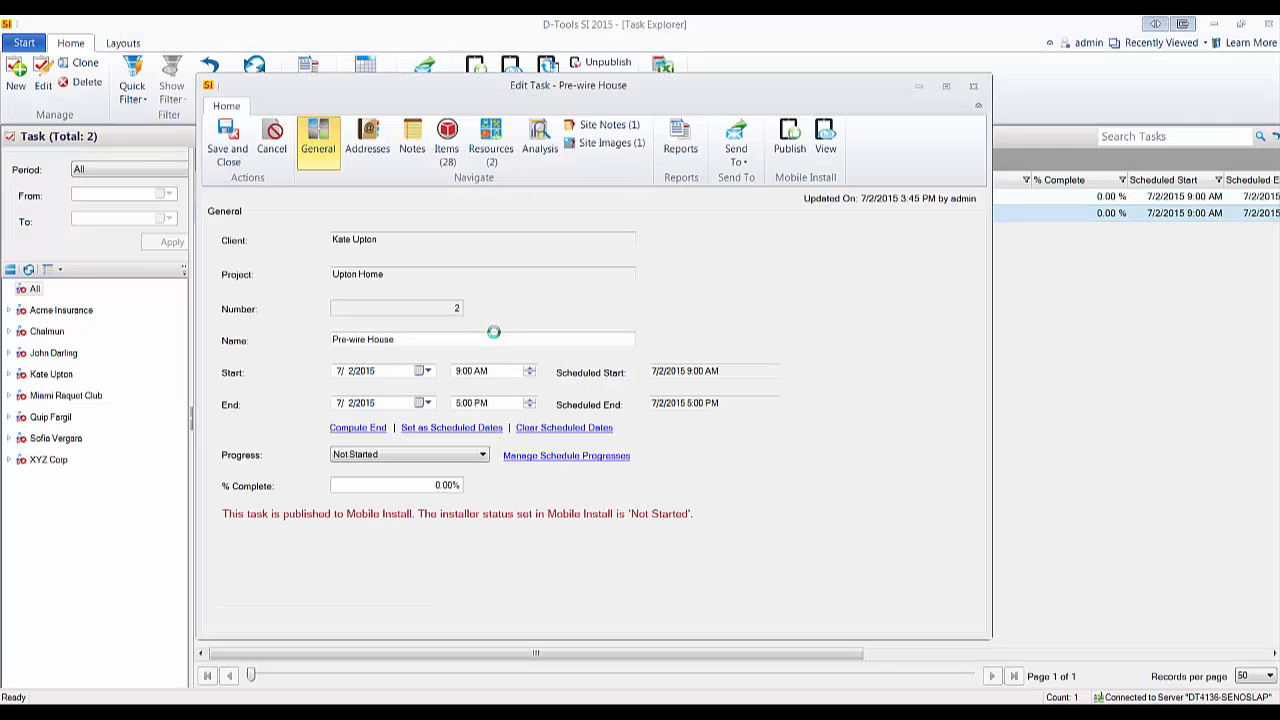
pyautogui.click(601, 144)
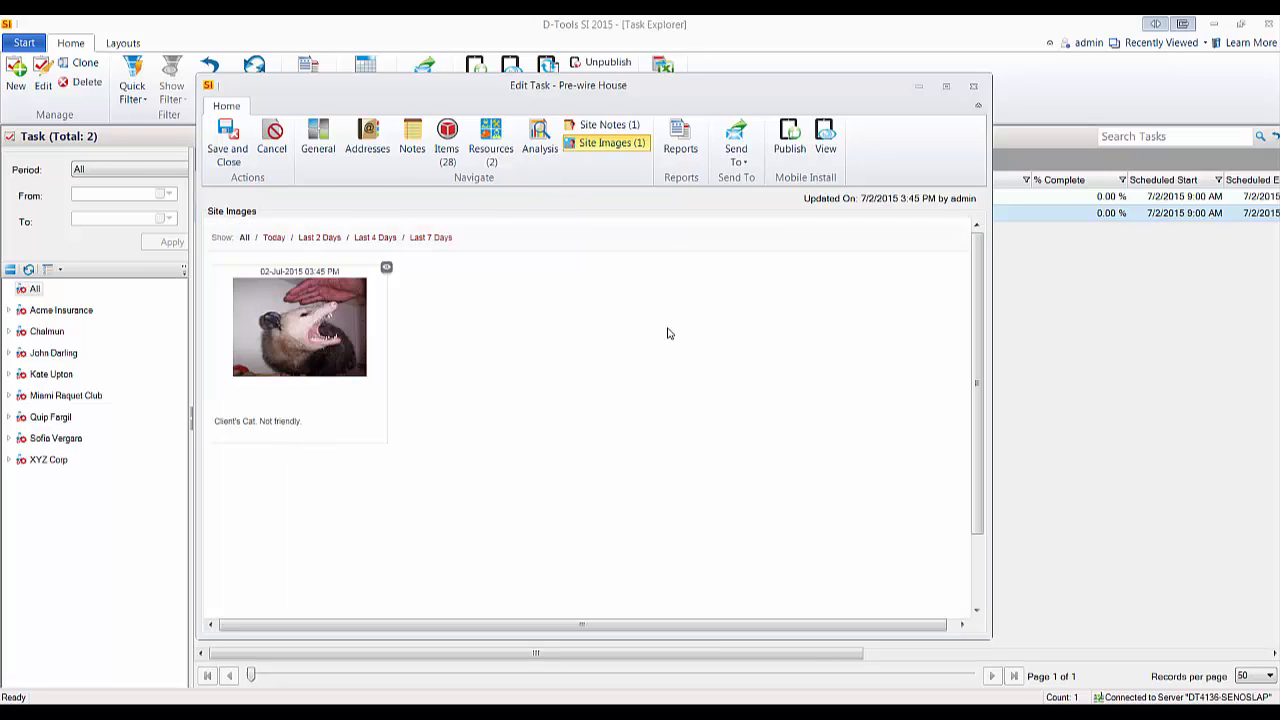
pyautogui.click(605, 125)
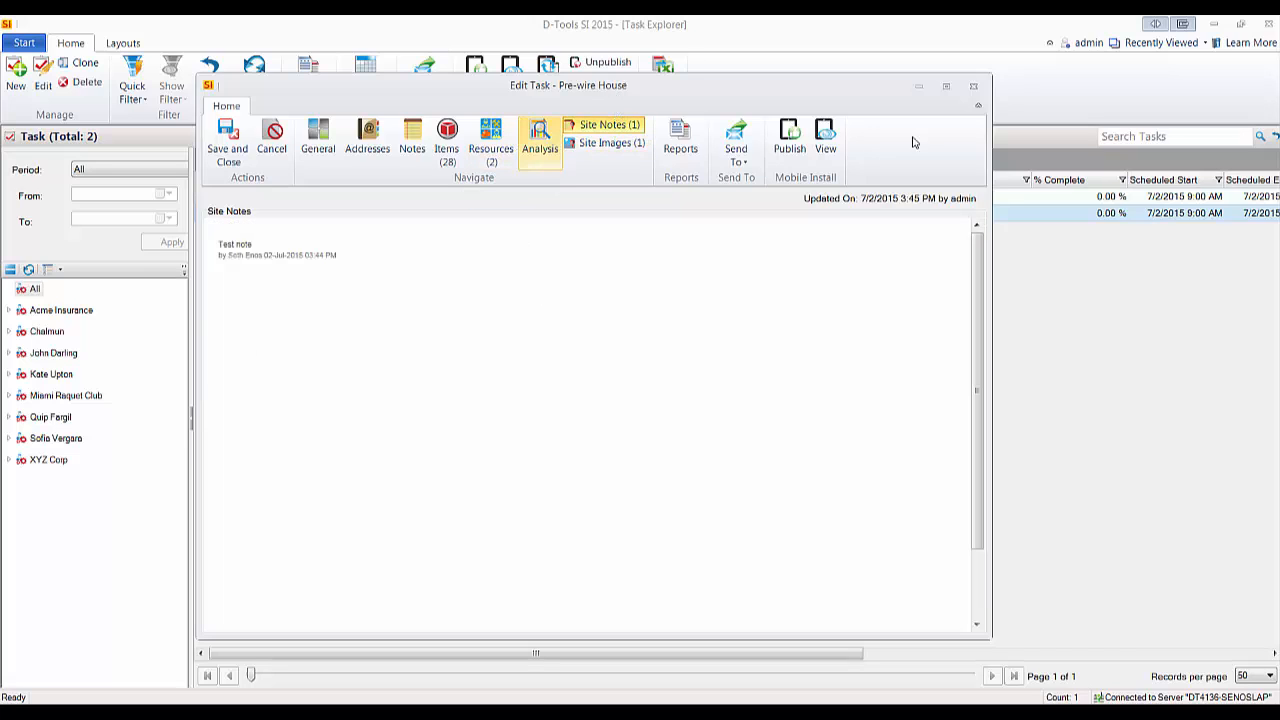
pyautogui.click(974, 88)
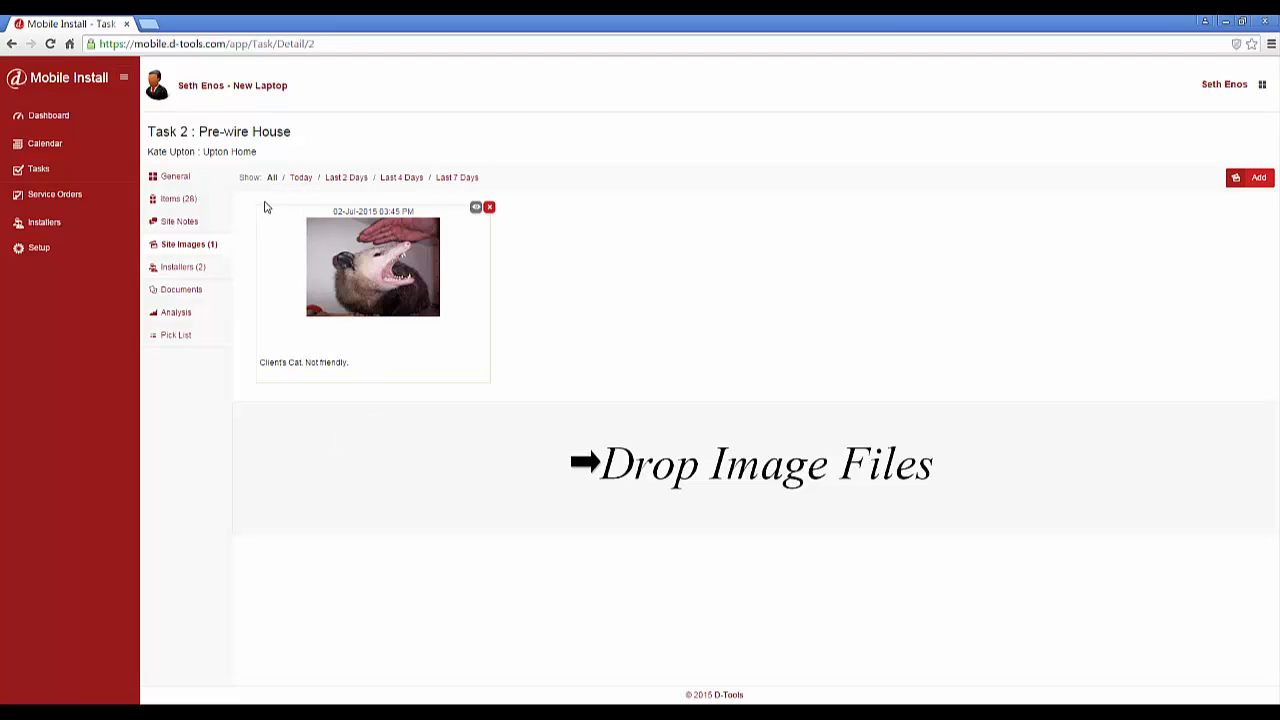
# - In the Mobile Install web portal, mark every item on the not-started Hang TVs task's pick list as picked
pyautogui.click(173, 338)
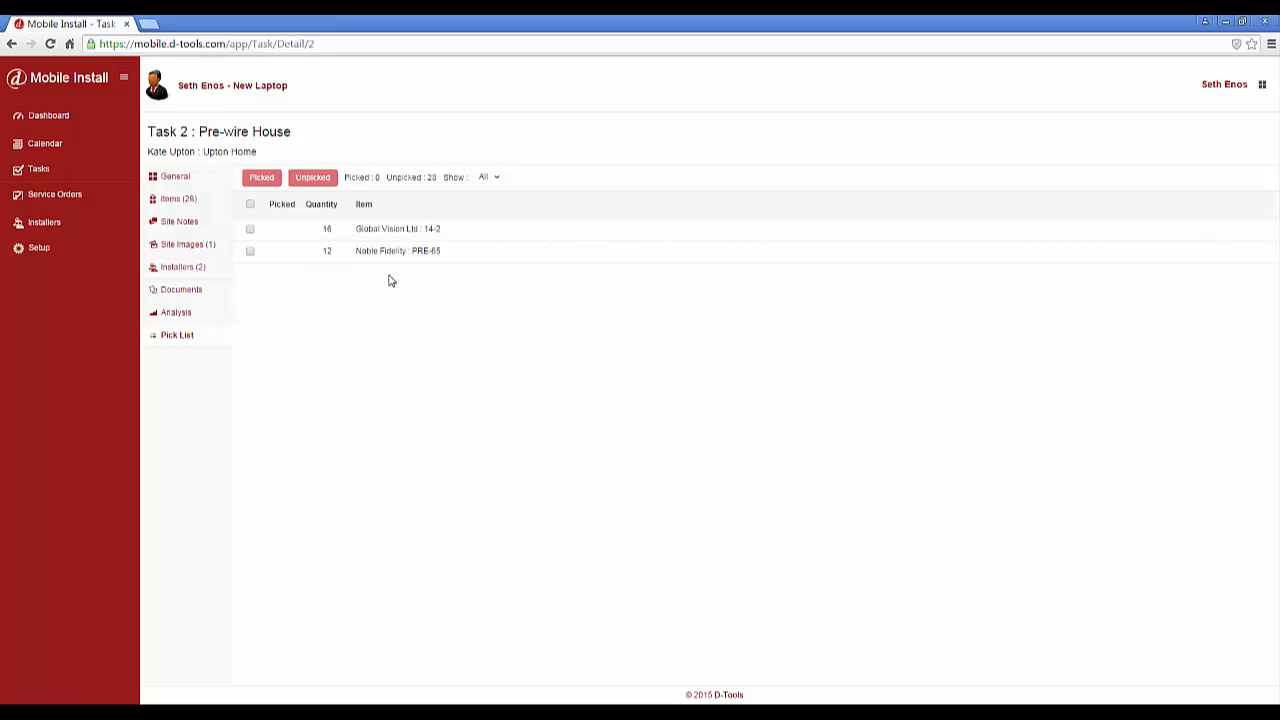
pyautogui.click(56, 120)
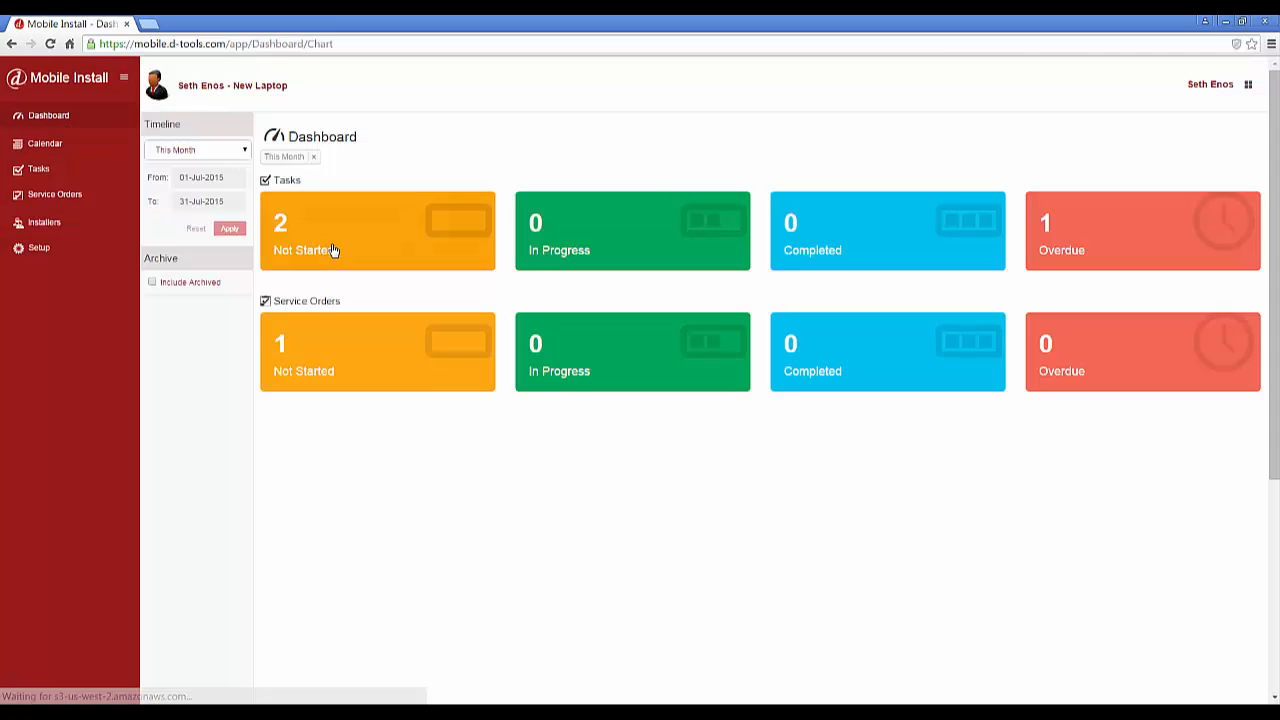
pyautogui.click(333, 250)
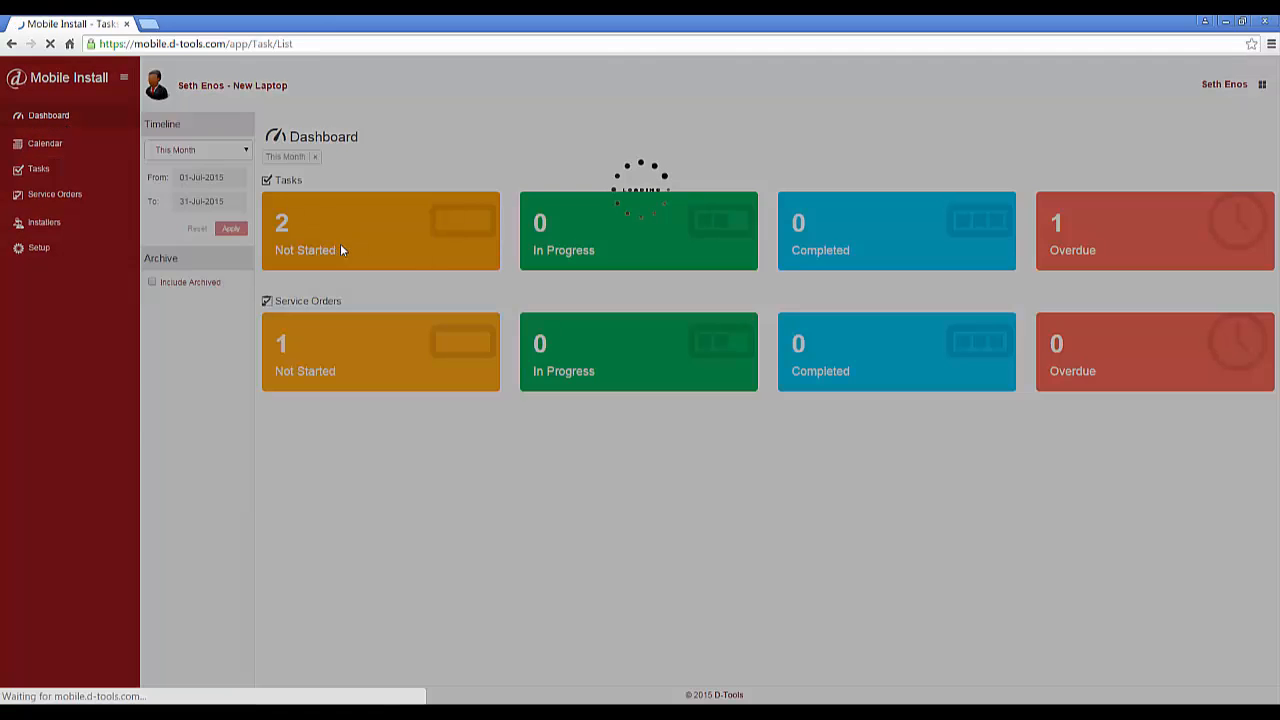
pyautogui.click(314, 237)
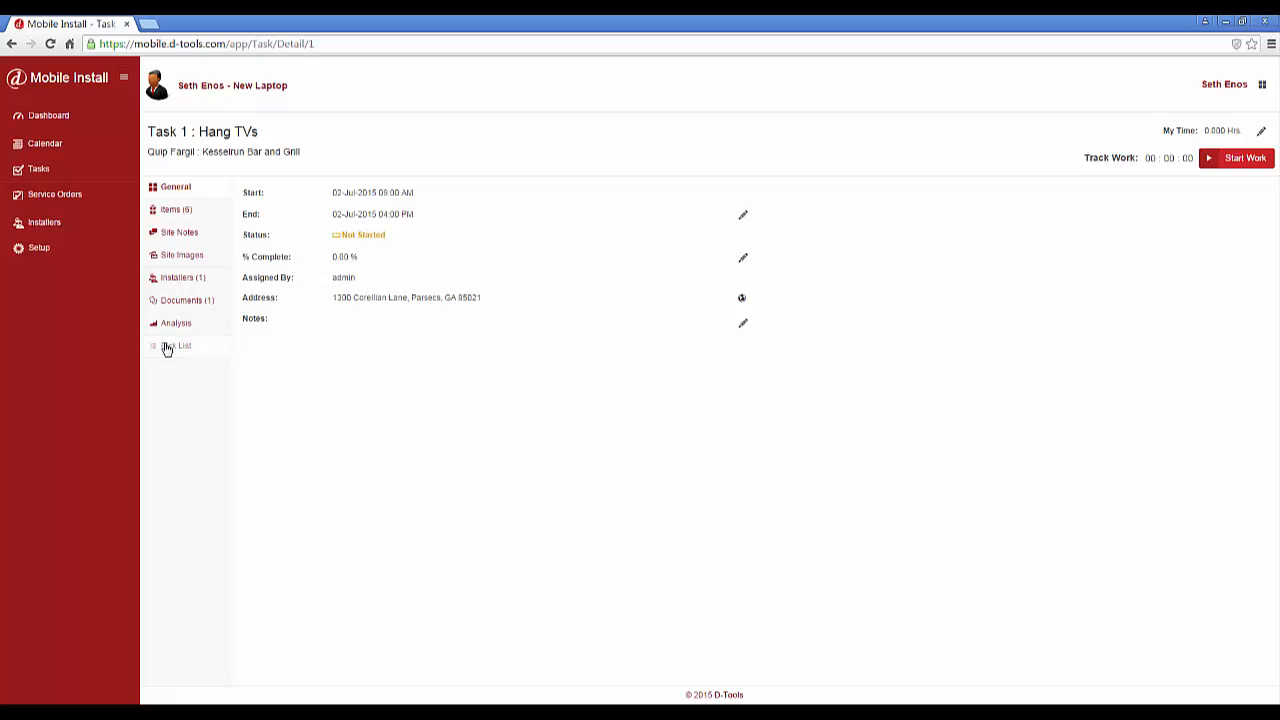
pyautogui.click(170, 347)
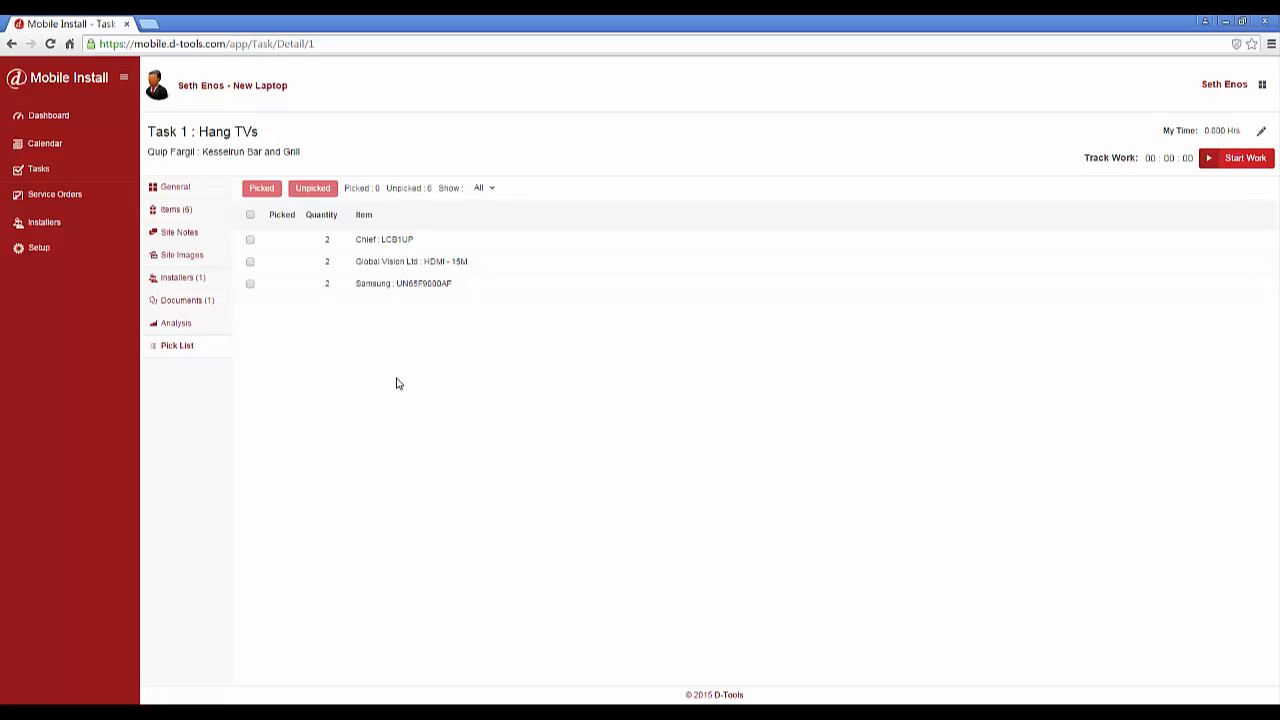
pyautogui.click(251, 241)
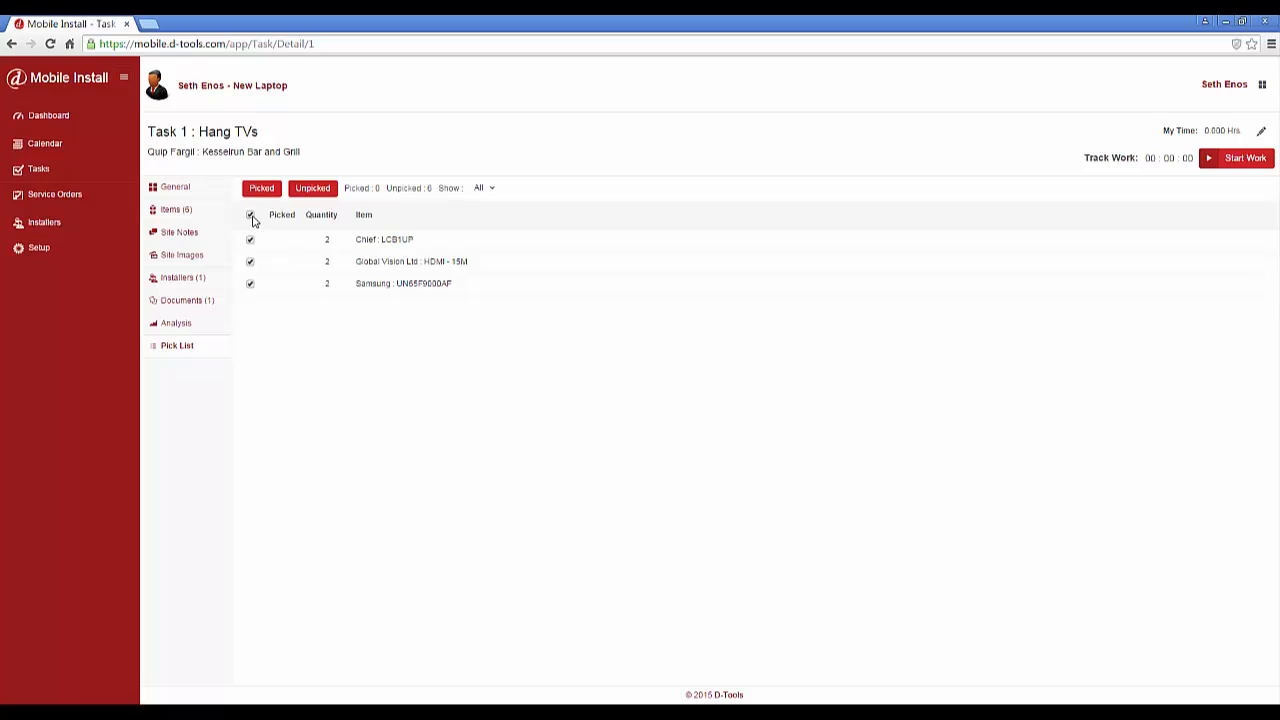
pyautogui.click(251, 217)
pyautogui.click(251, 217)
pyautogui.click(262, 190)
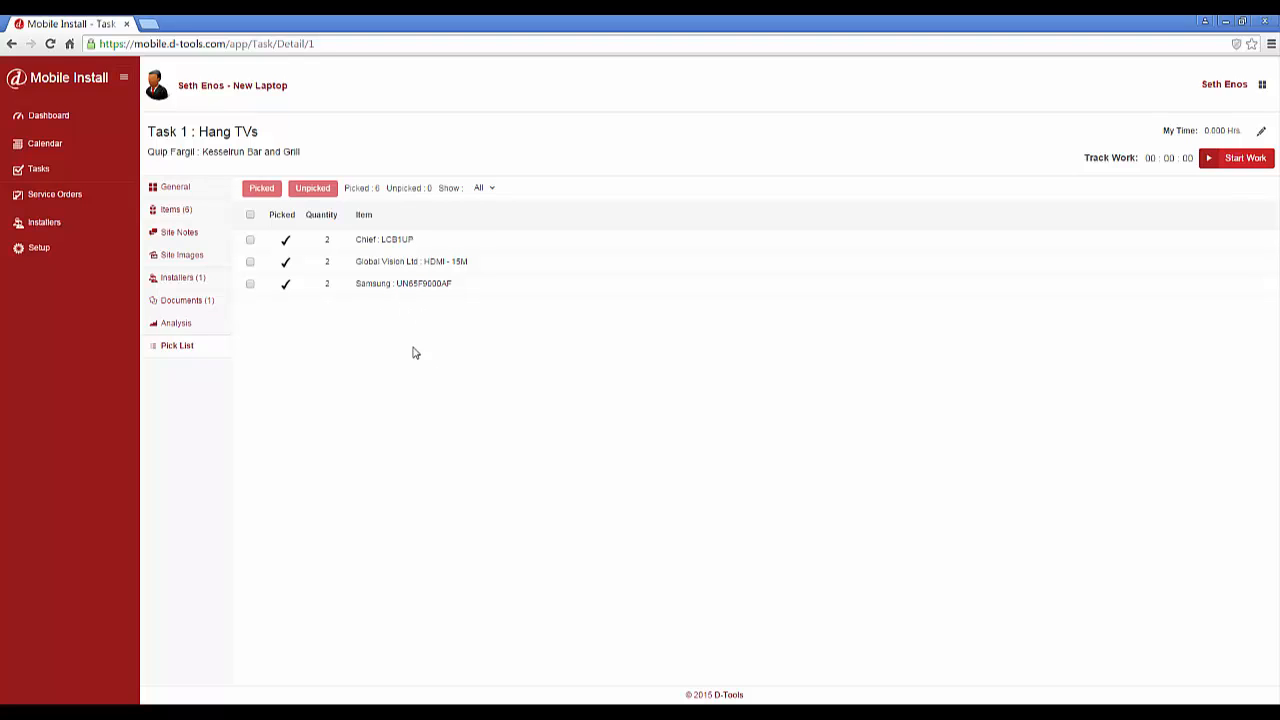
# - Save the setup preferences with automatic % complete updates for tasks based on items marked as installed
pyautogui.click(44, 251)
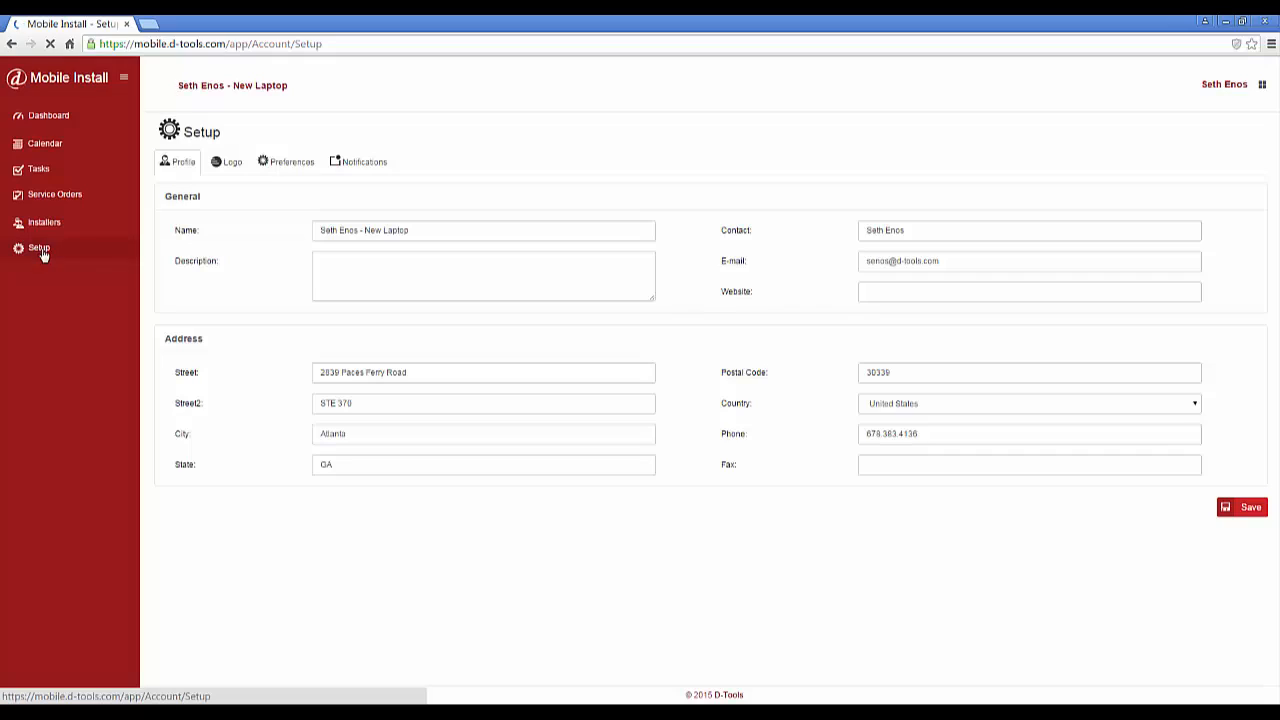
pyautogui.click(273, 168)
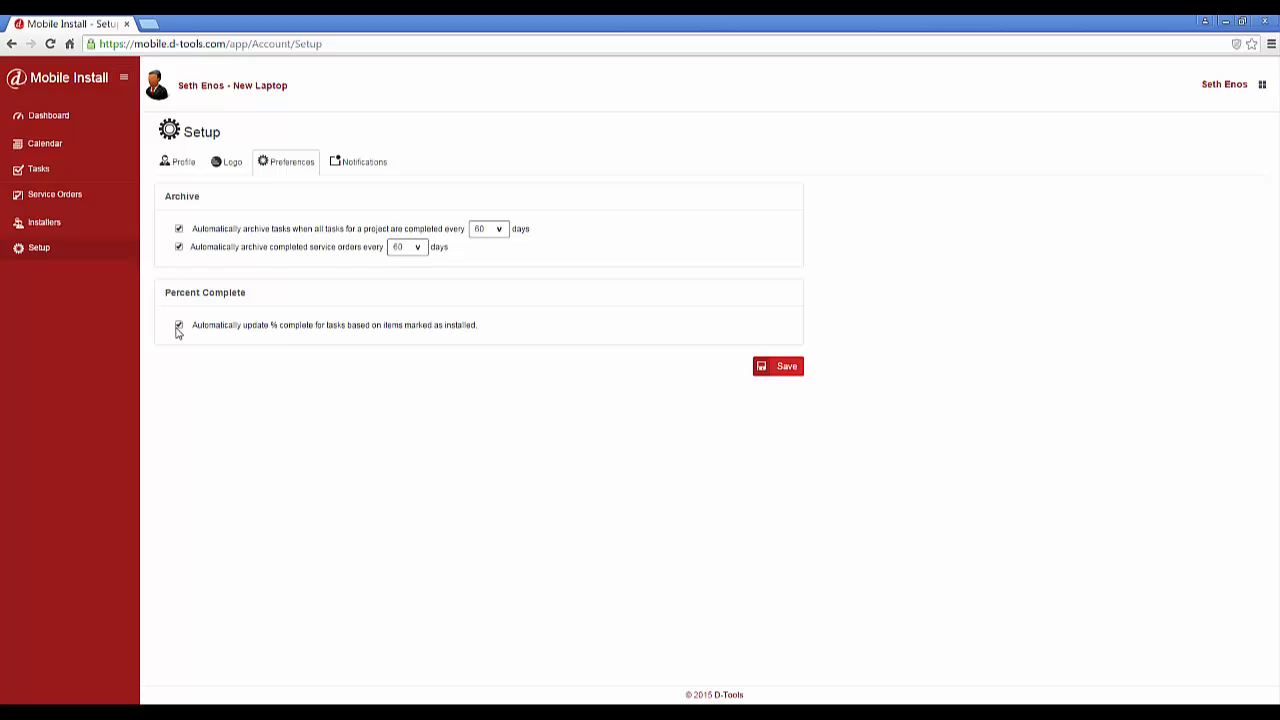
pyautogui.click(786, 368)
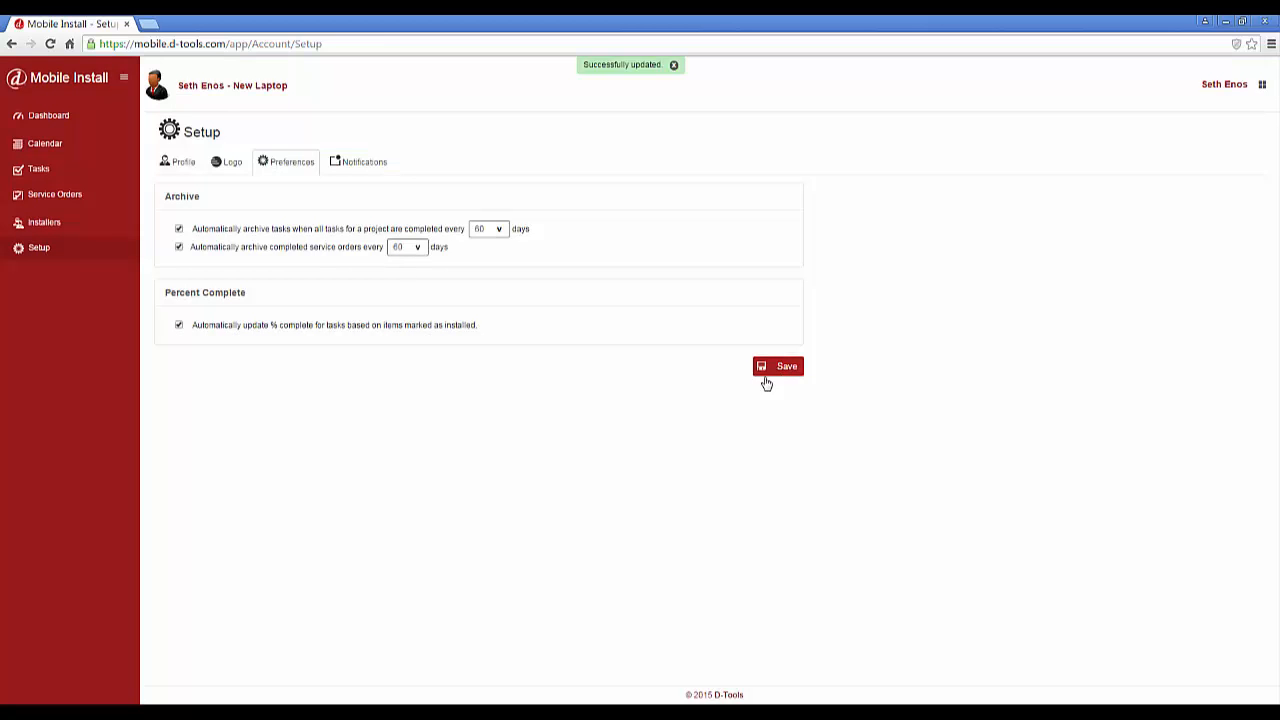
# - Open the not-started Hang TVs task and inspect its editable status and % complete fields without changing them
pyautogui.click(60, 130)
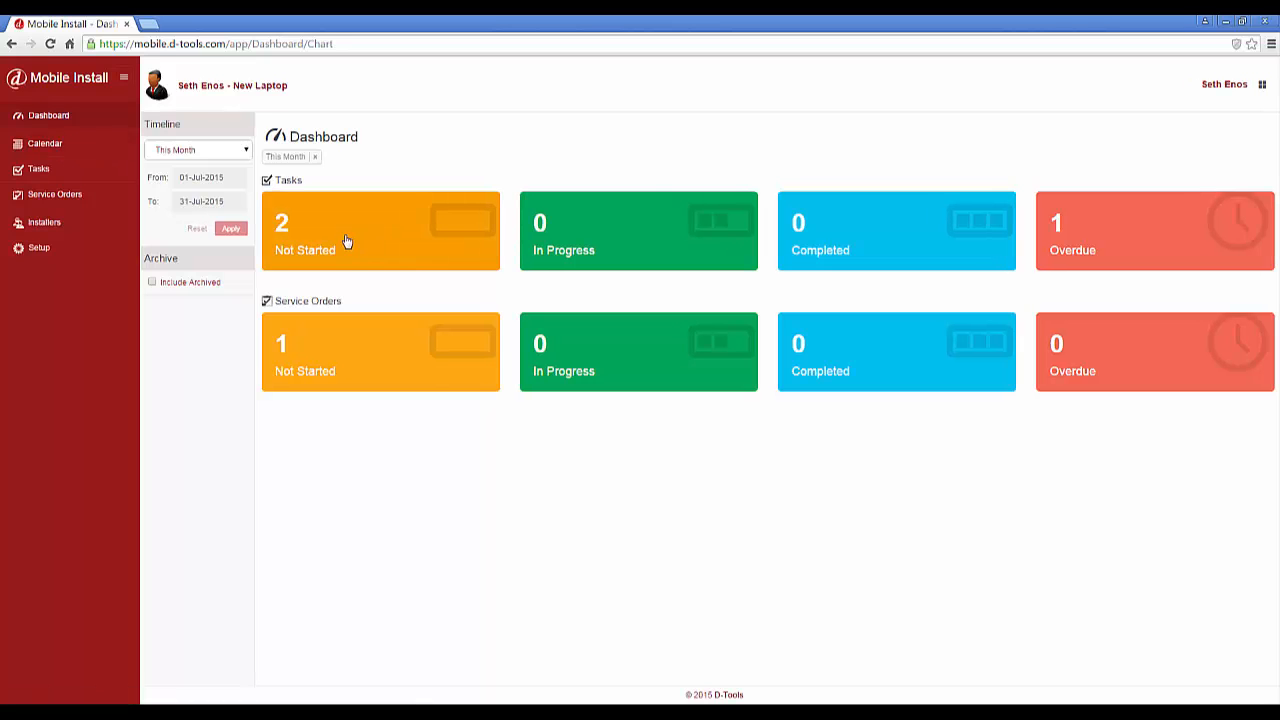
pyautogui.click(346, 240)
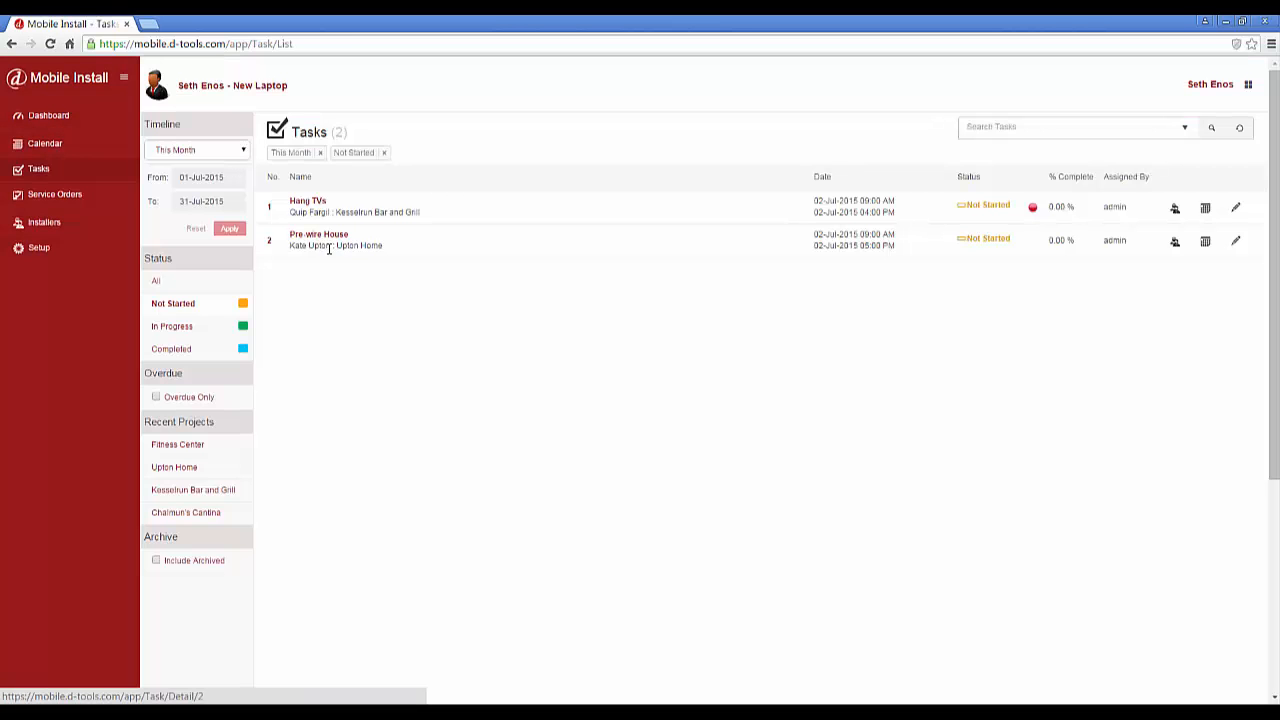
pyautogui.click(302, 204)
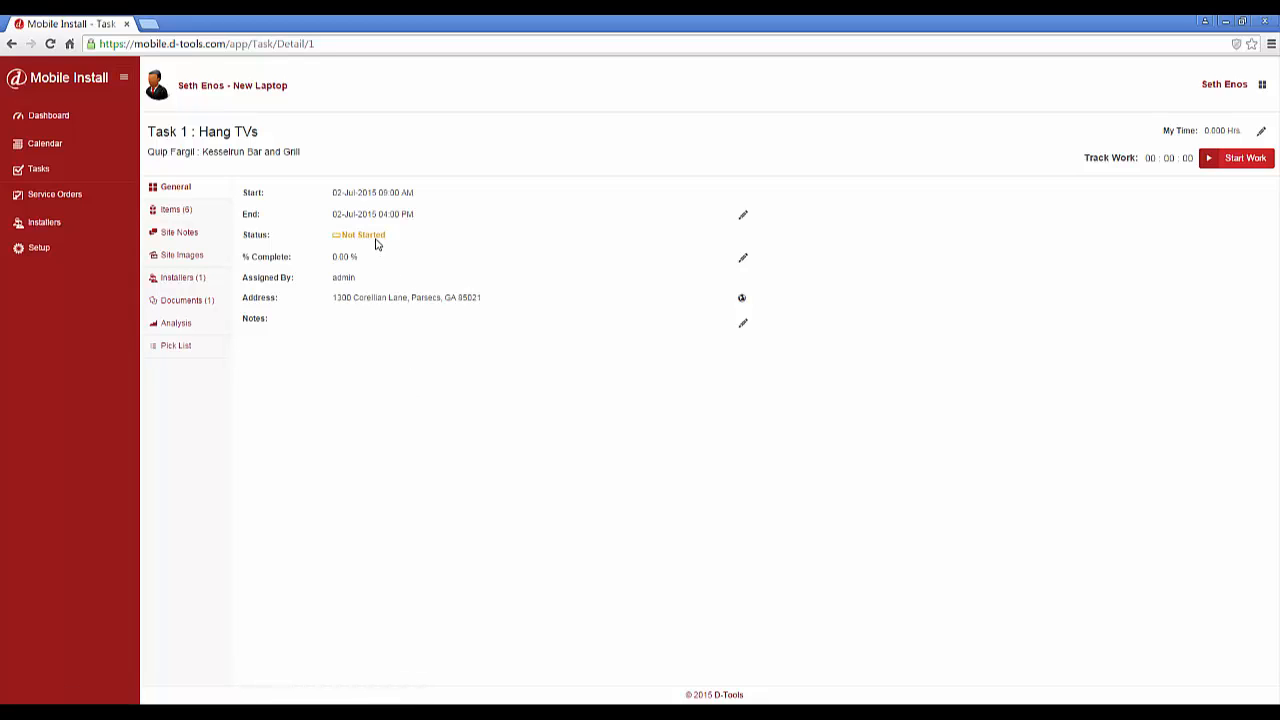
pyautogui.click(742, 258)
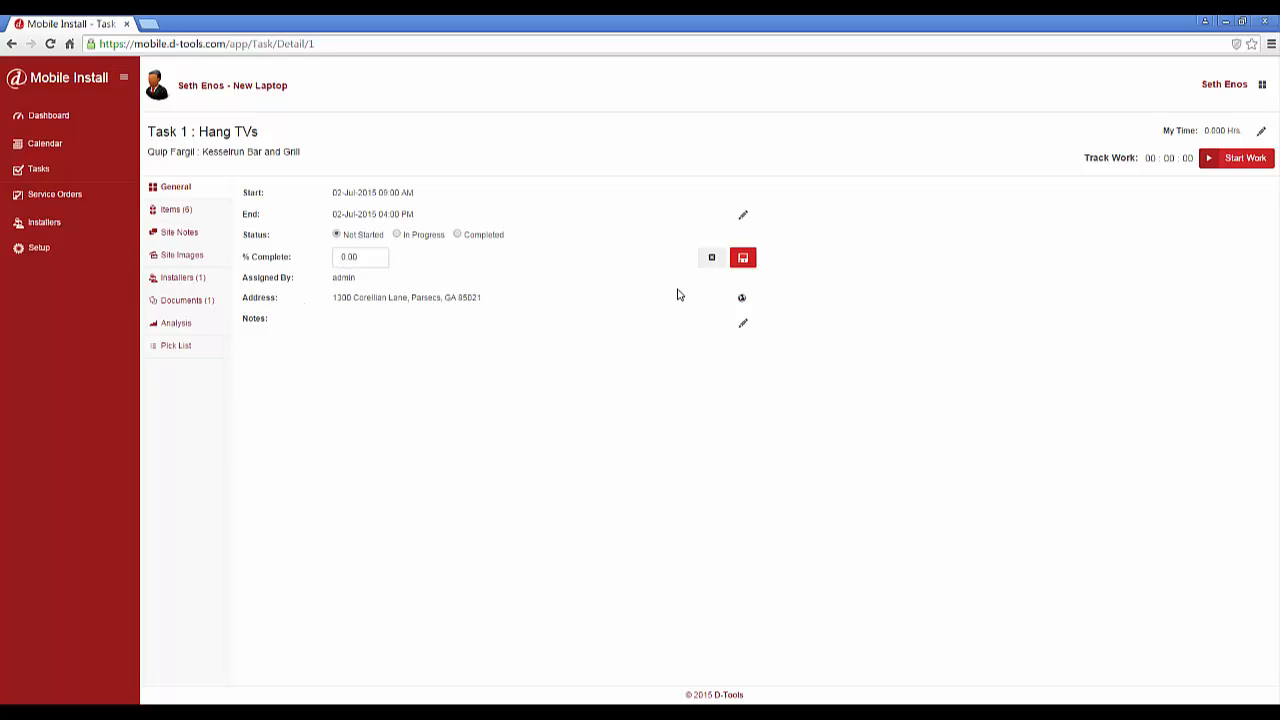
pyautogui.click(711, 257)
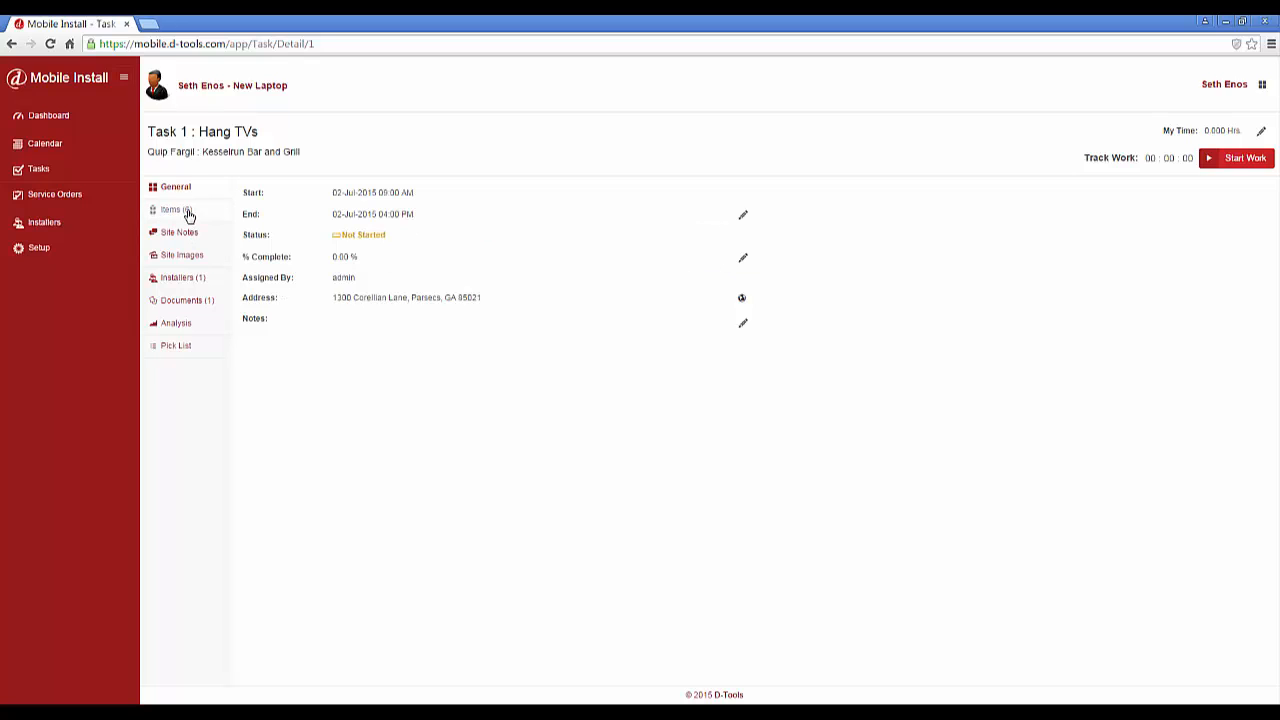
# - Mark the Chief : LCB1UP item CEI-025 of the Hang TVs task as installed and check the task's progress
pyautogui.click(187, 211)
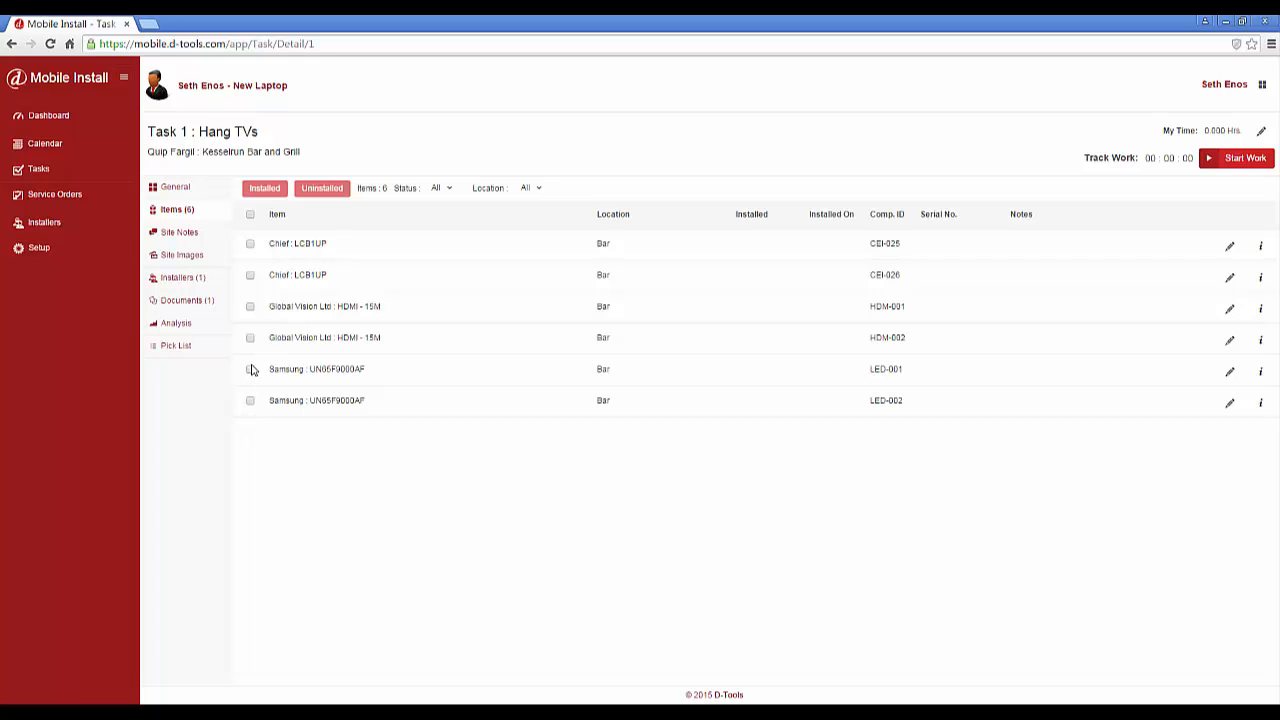
pyautogui.click(250, 244)
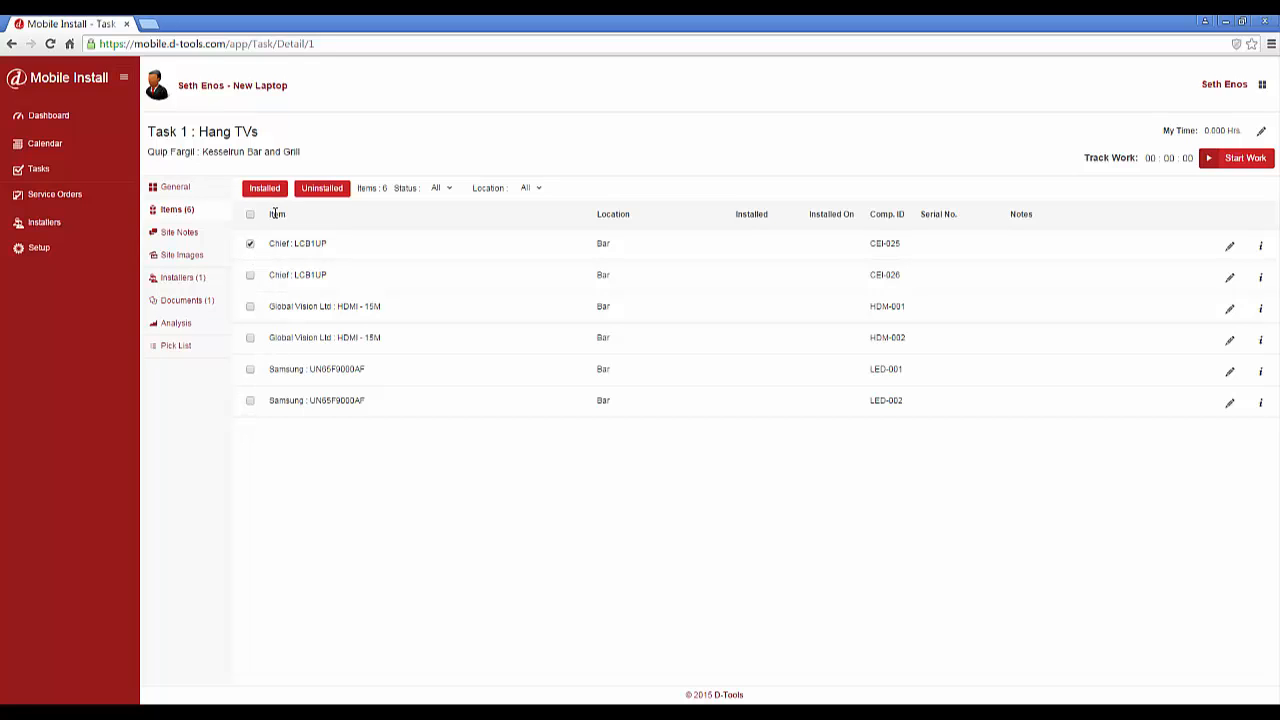
pyautogui.click(264, 188)
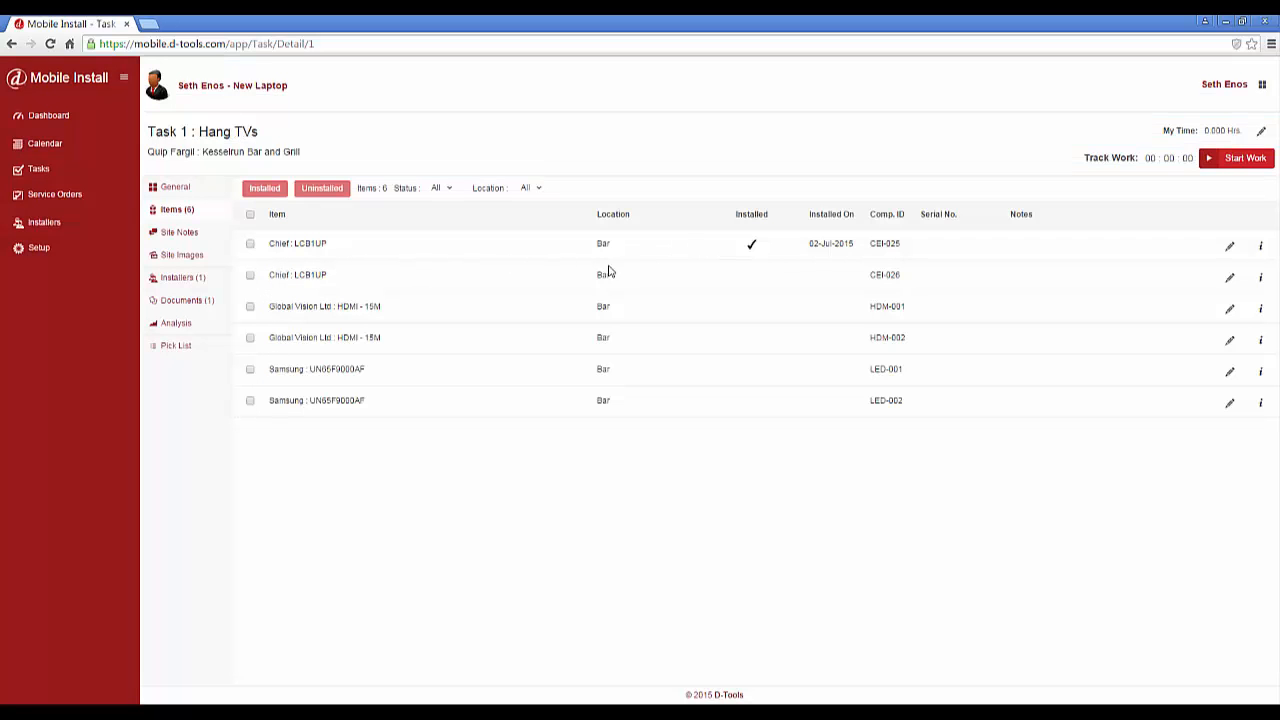
pyautogui.click(178, 189)
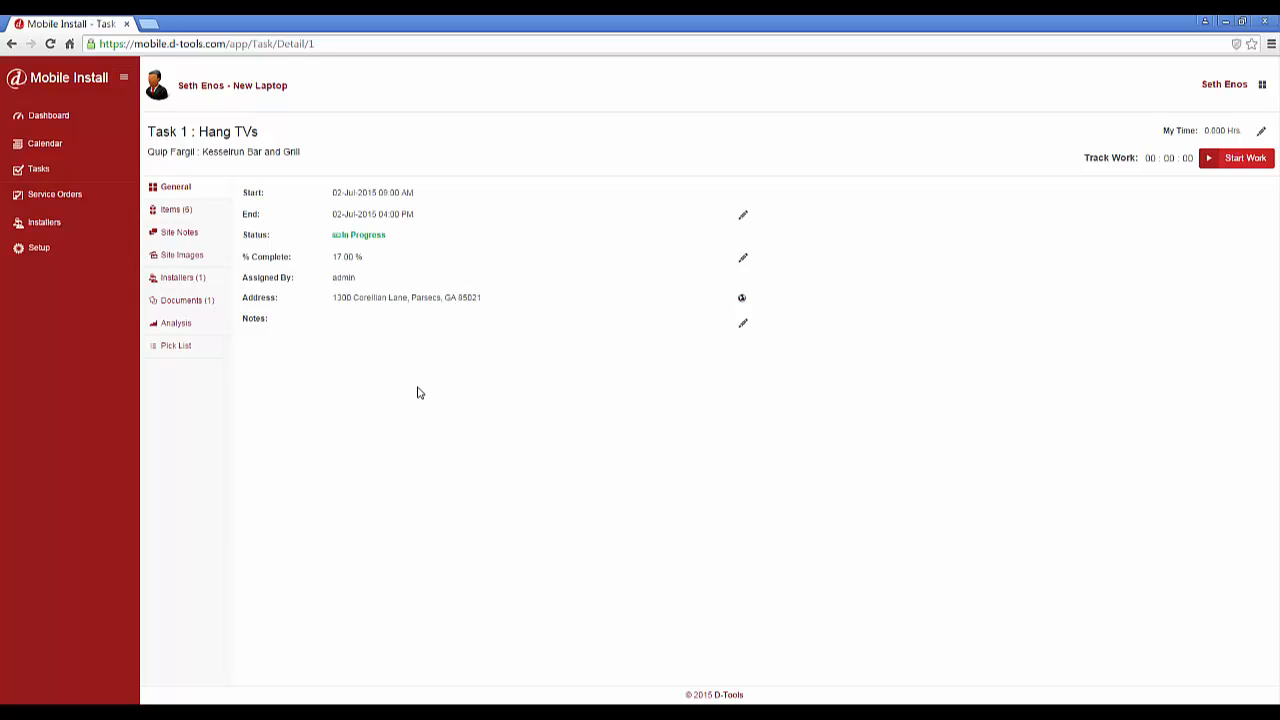
pyautogui.click(48, 173)
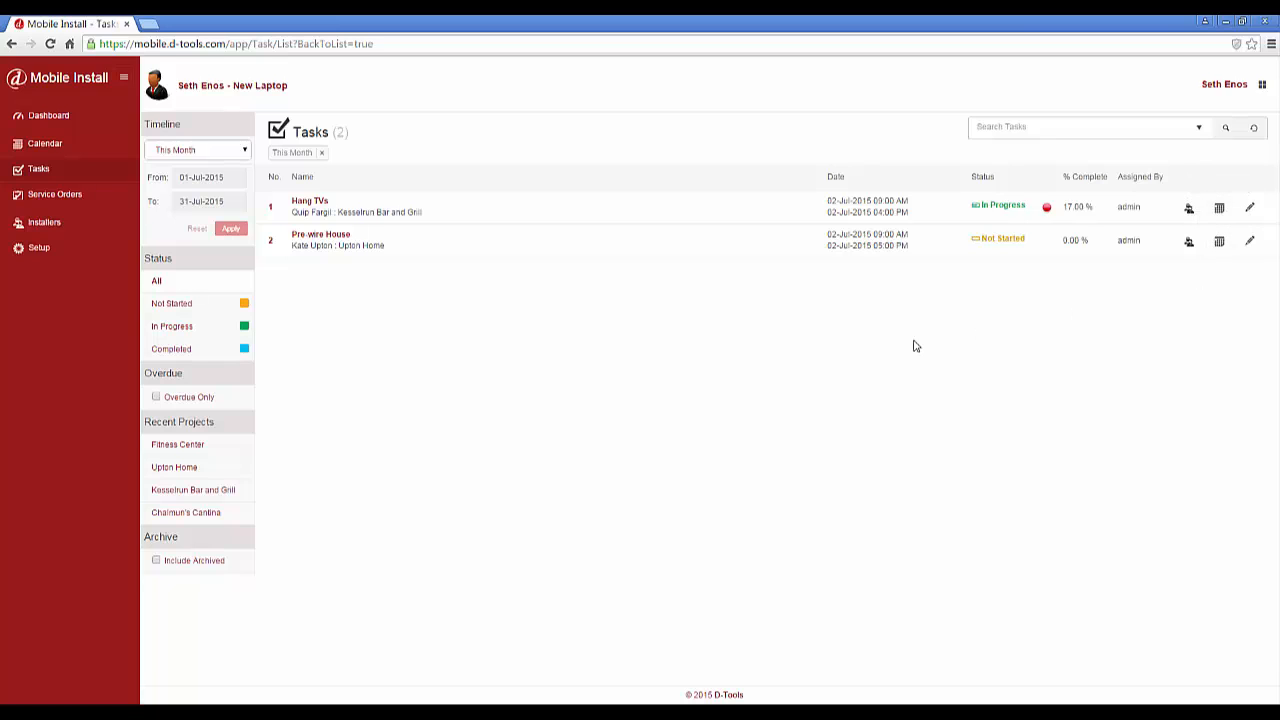
# - Set the Google Calendar in My Profile to Entire Company and save the profile
pyautogui.click(1258, 88)
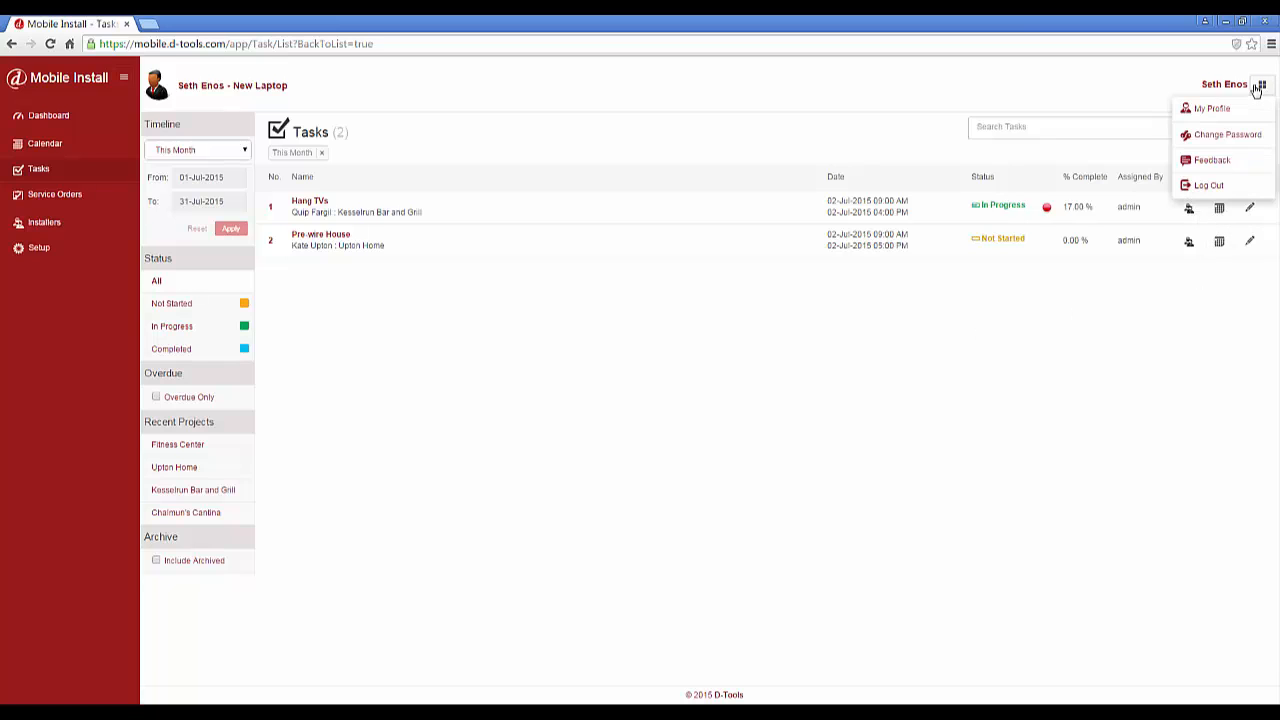
pyautogui.click(1210, 109)
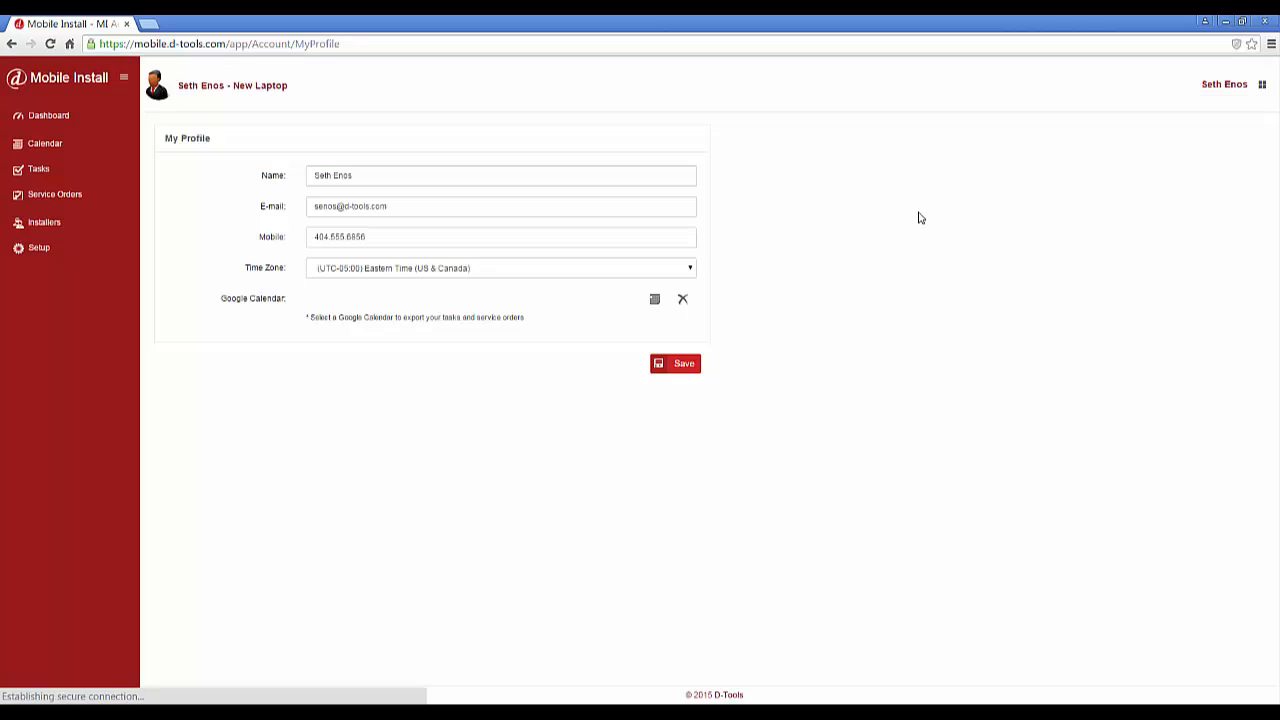
pyautogui.click(653, 299)
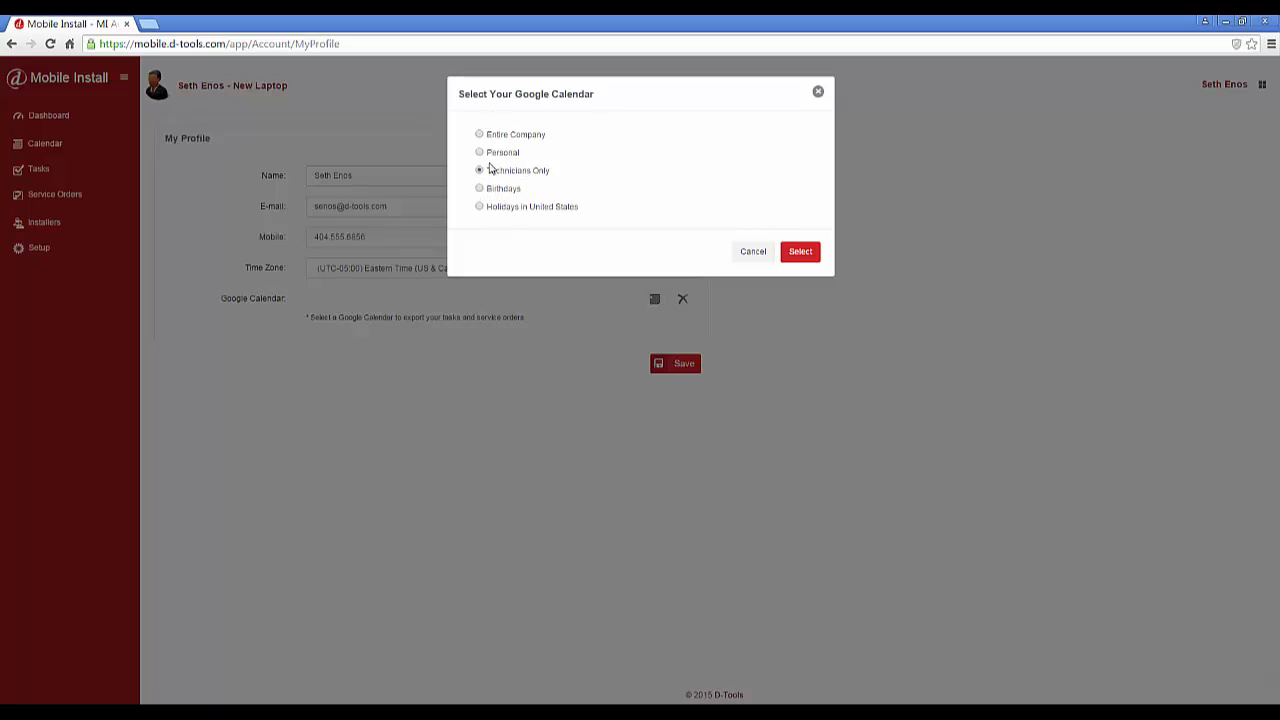
pyautogui.click(489, 137)
pyautogui.click(800, 253)
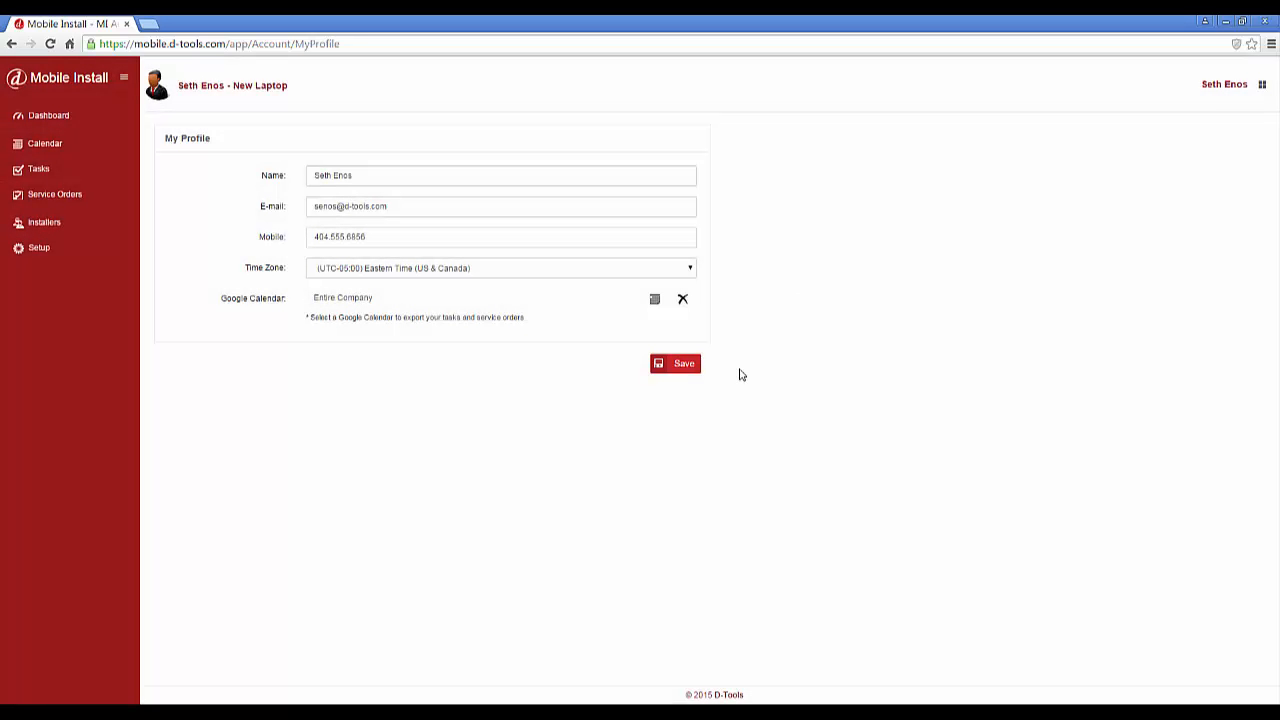
pyautogui.click(668, 366)
# - Open the Fix/Install new Camera service order and start tracking work time on it
pyautogui.click(68, 124)
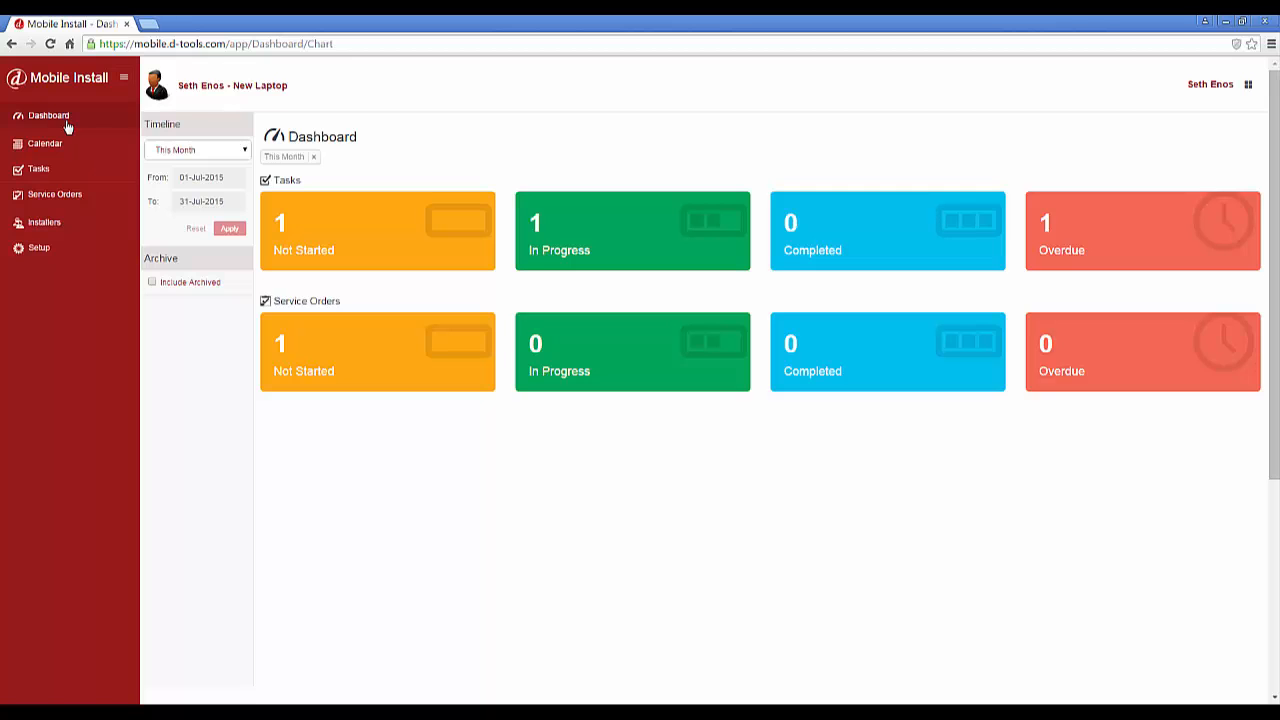
pyautogui.click(60, 195)
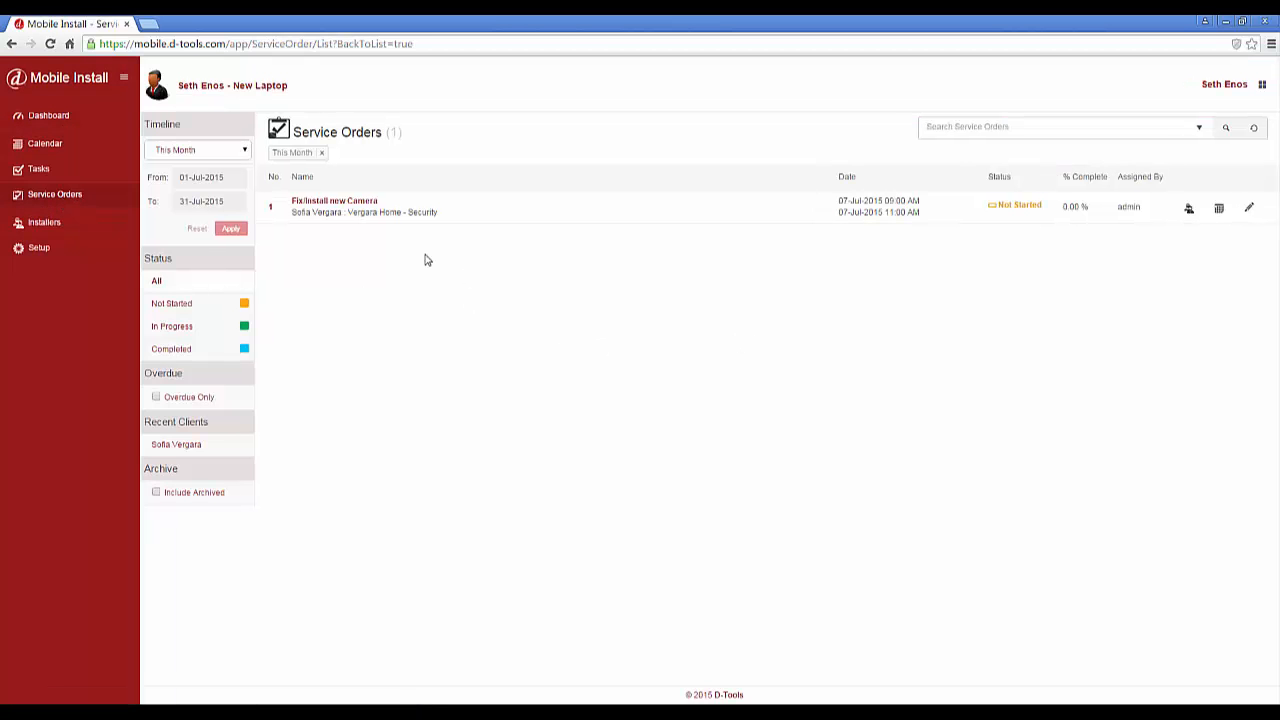
pyautogui.click(334, 204)
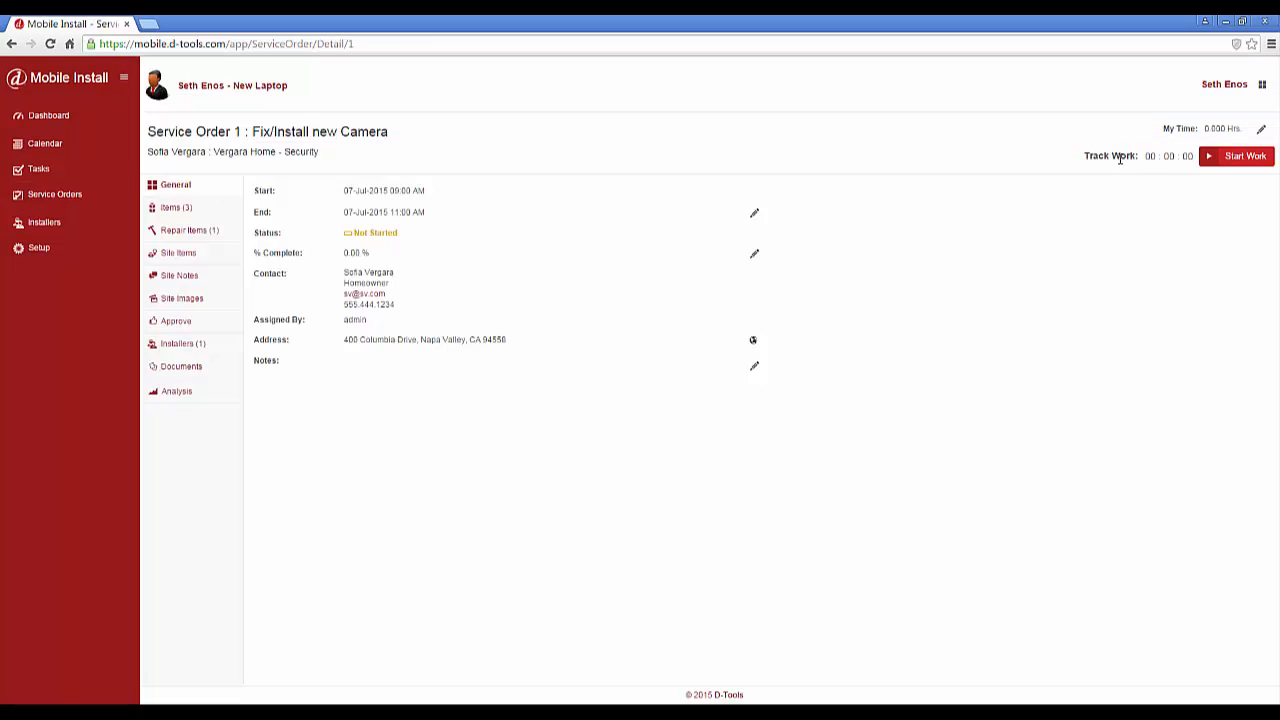
pyautogui.click(1248, 160)
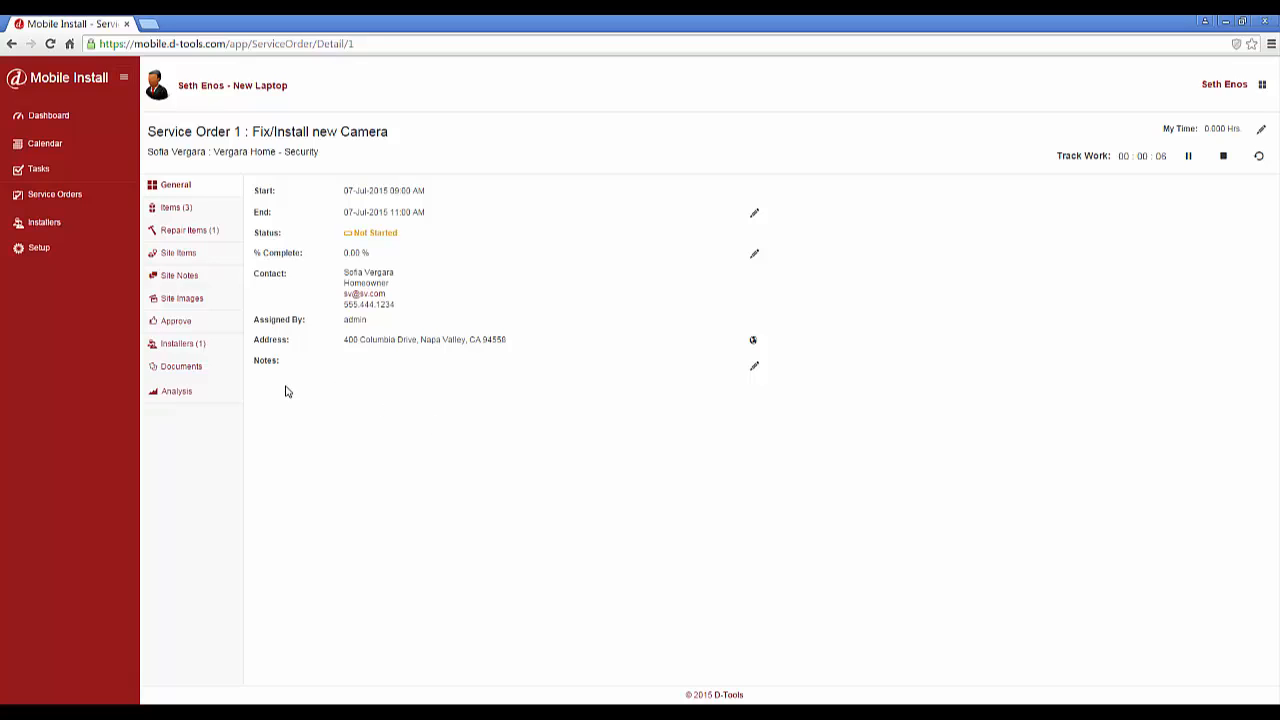
# - Add a labor site item to the service order: 1 hour of "Camera installation" at a unit price of 100.00
pyautogui.click(170, 257)
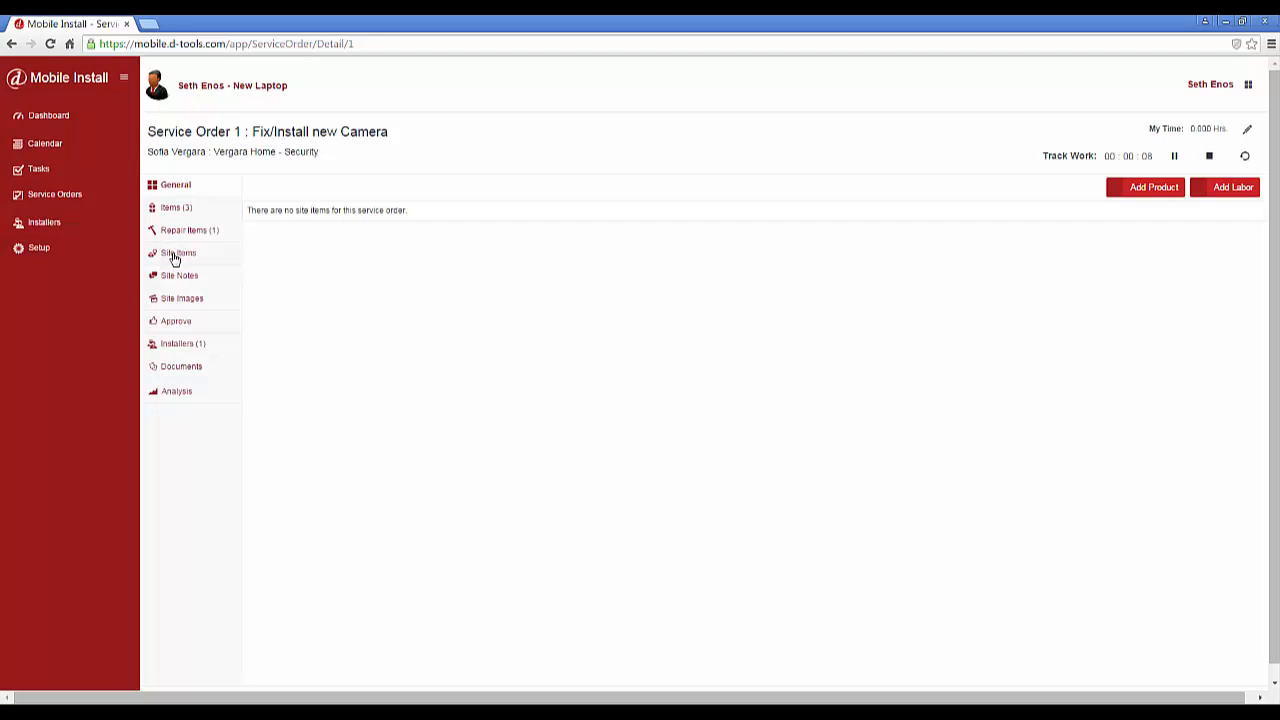
pyautogui.click(1228, 192)
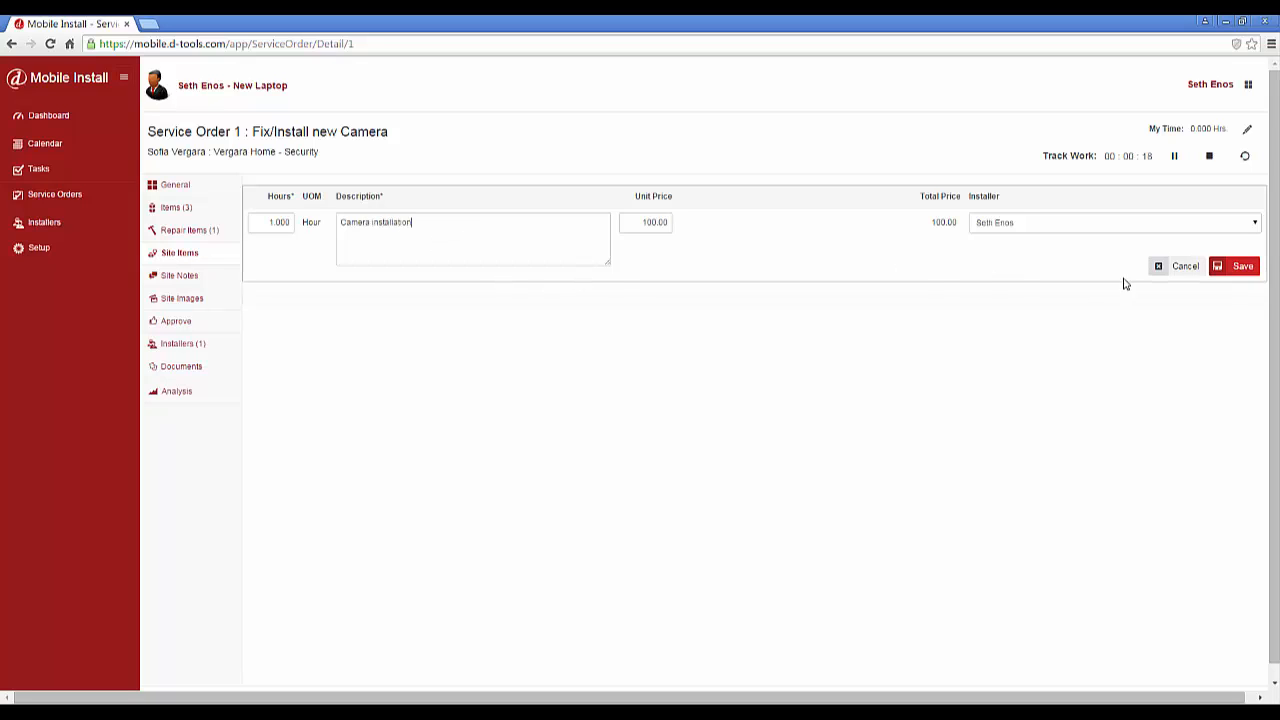
pyautogui.click(1240, 272)
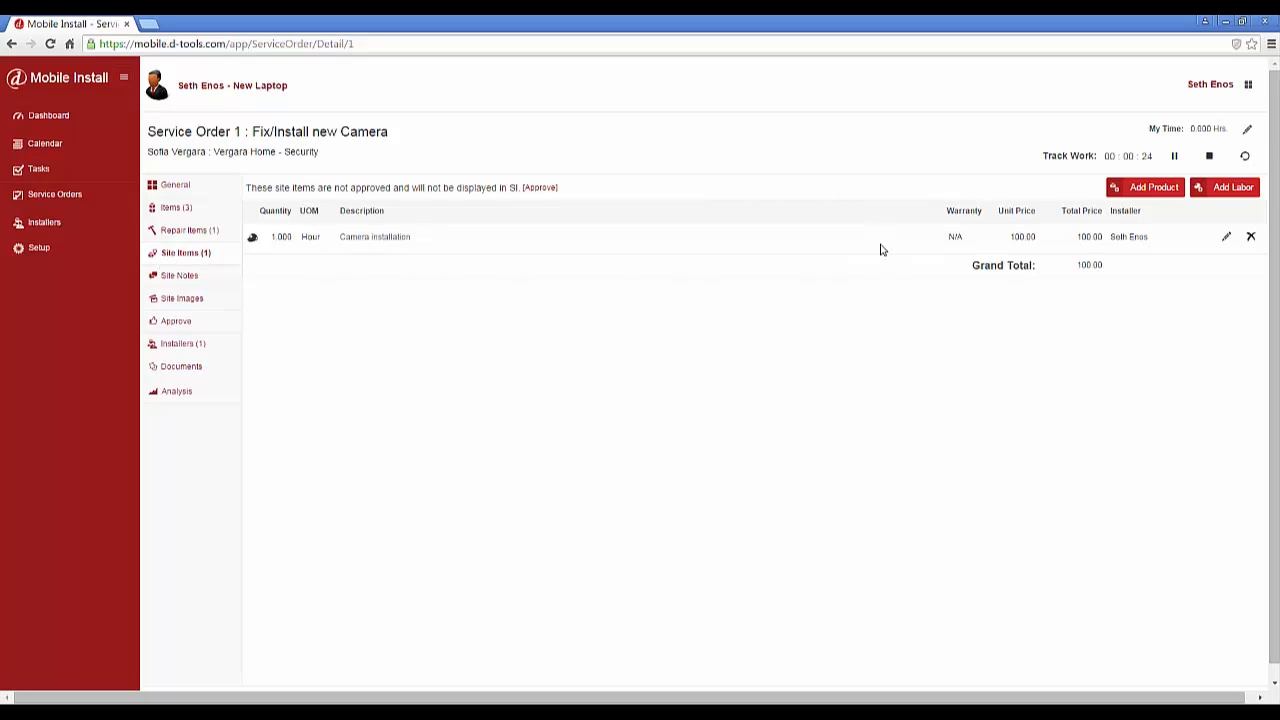
# - Stop work tracking on the service order, review adding the hours to a new or existing site item, and discard them
pyautogui.click(1209, 156)
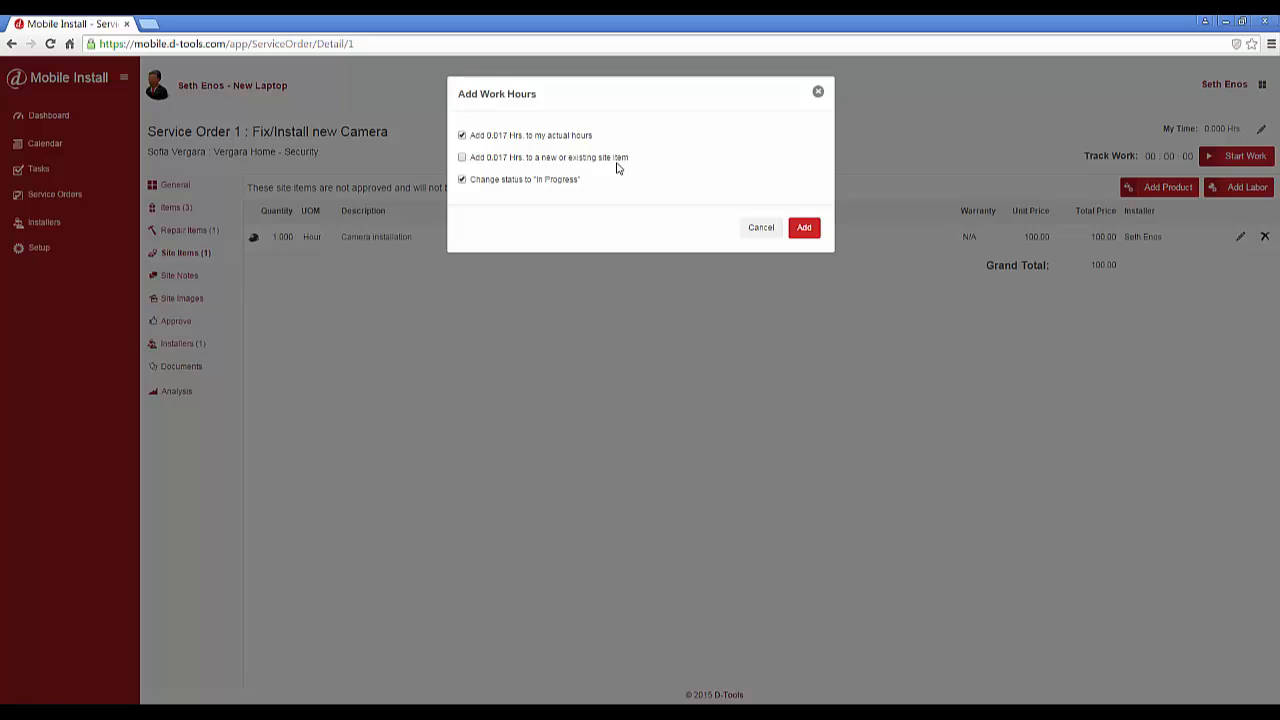
pyautogui.click(463, 158)
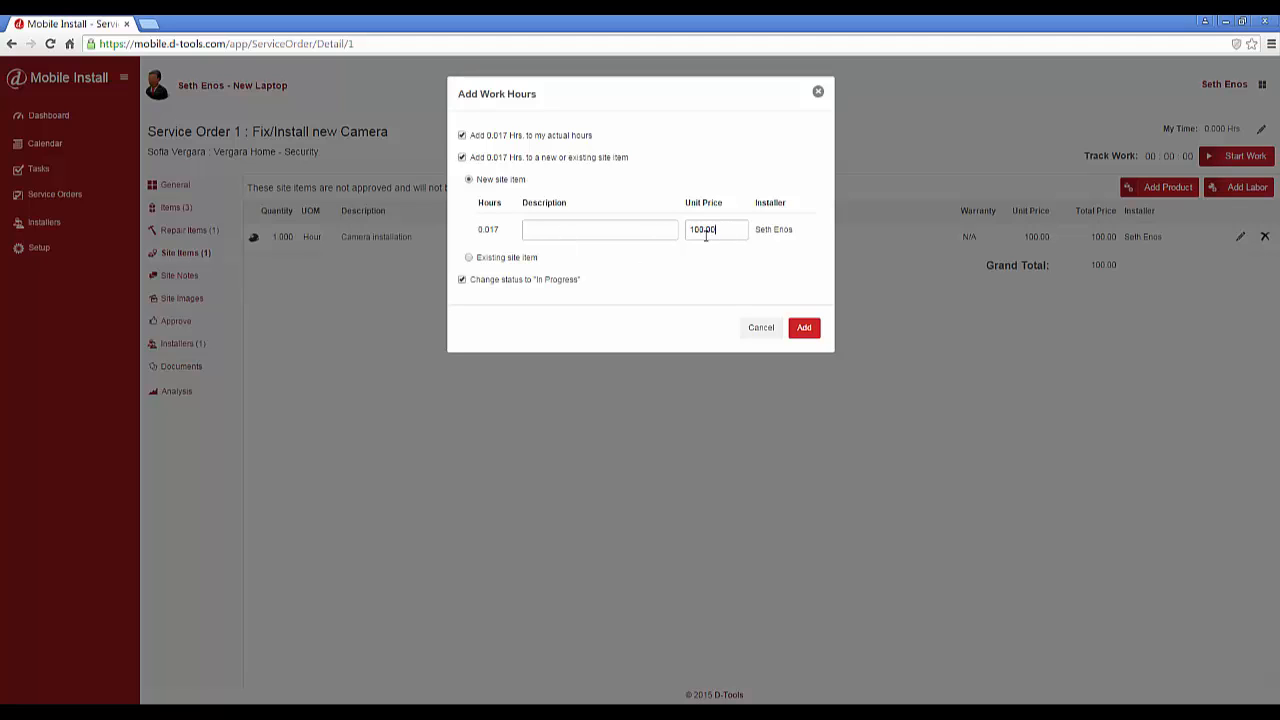
pyautogui.click(469, 258)
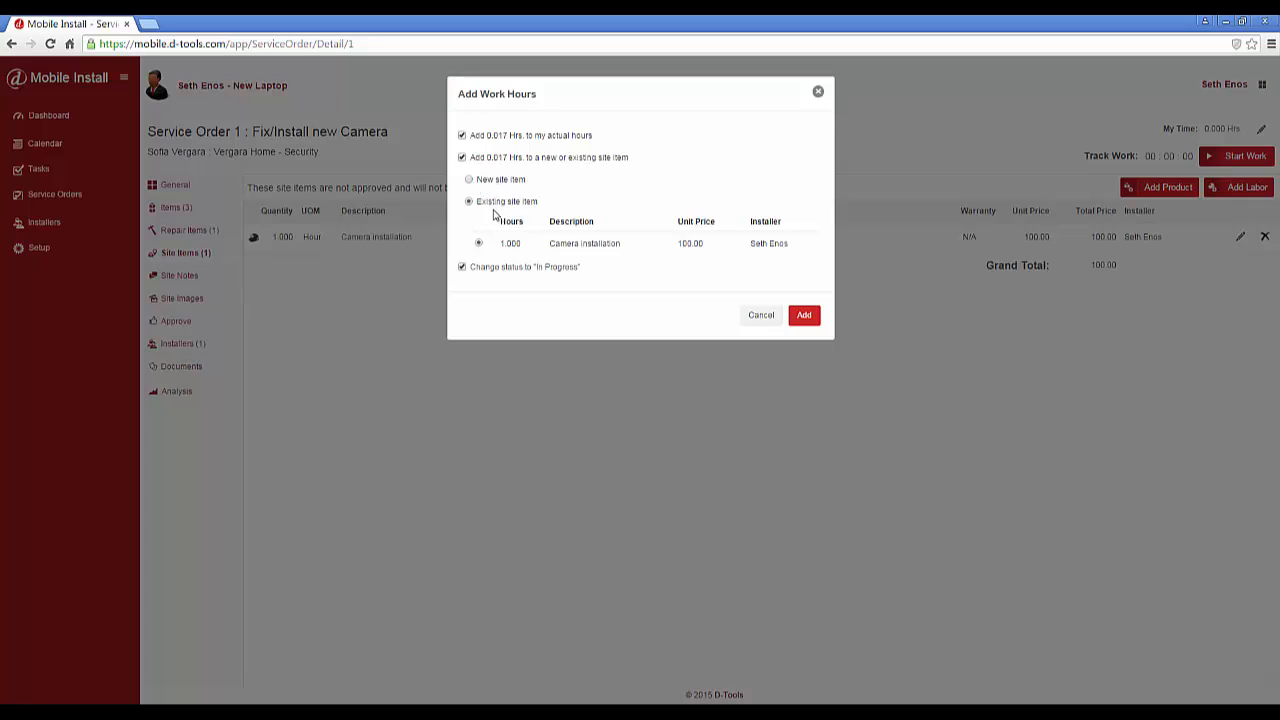
pyautogui.click(469, 179)
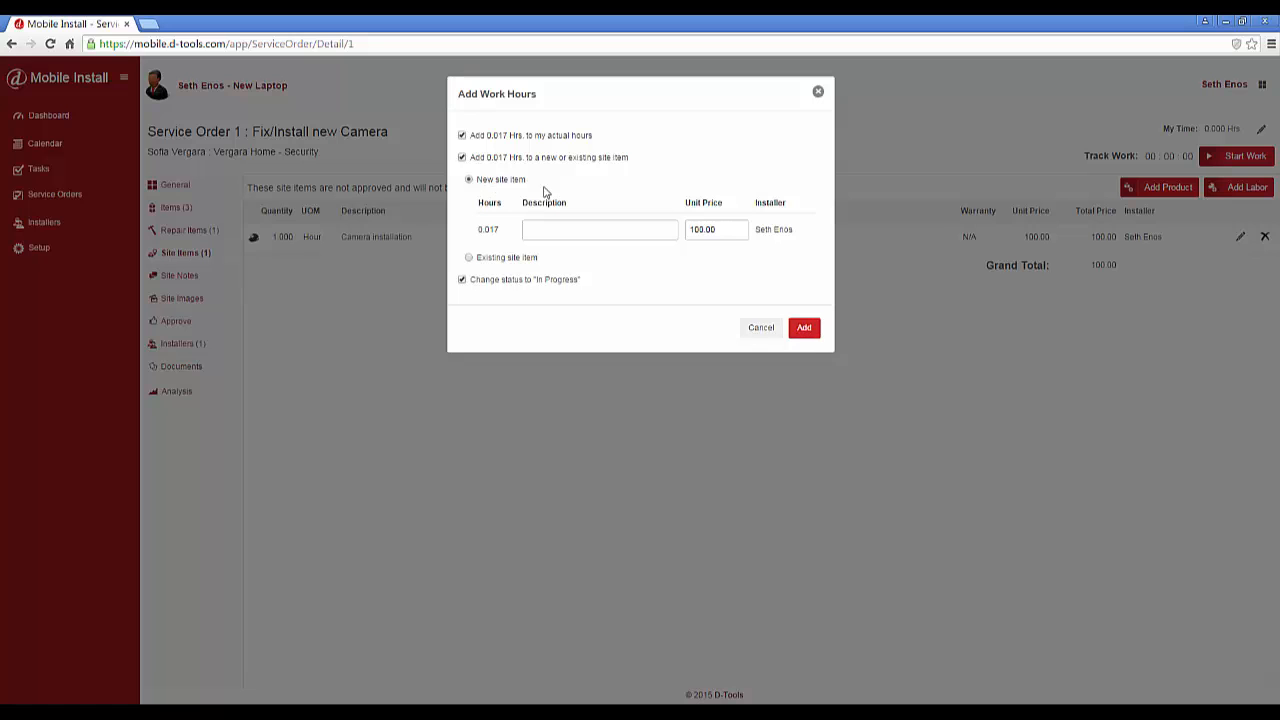
pyautogui.click(758, 330)
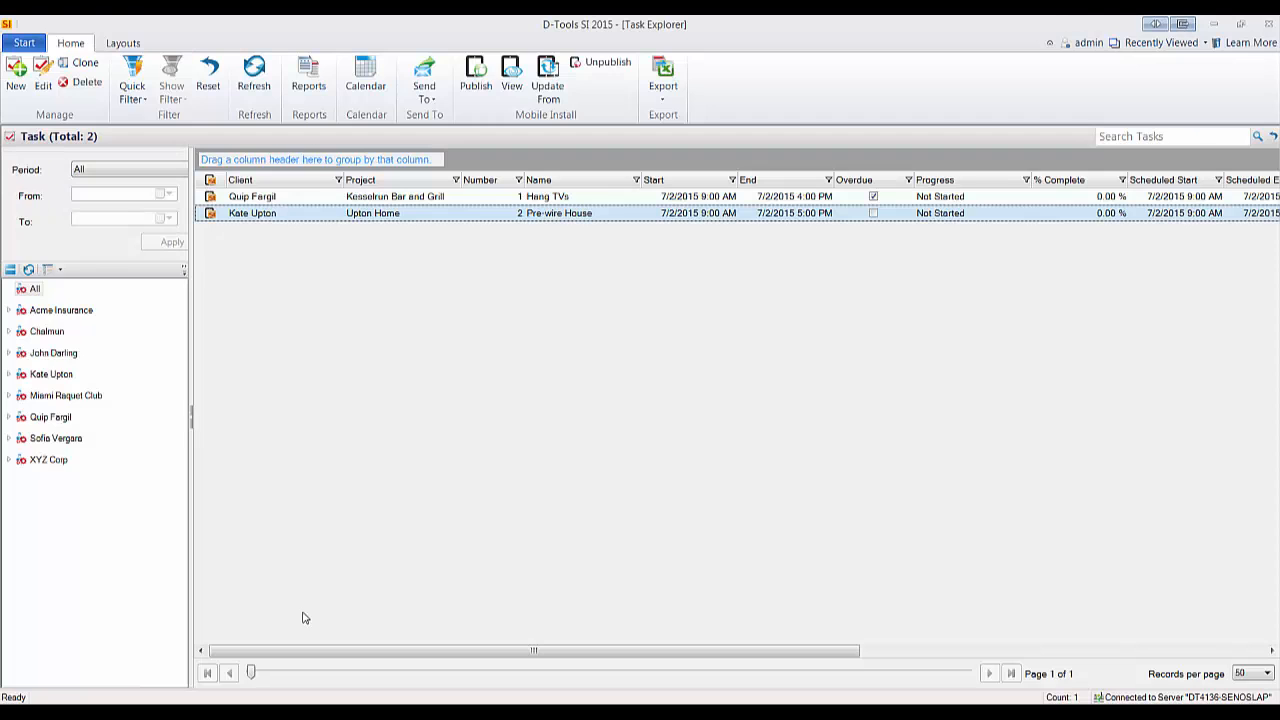
# - Return from the task list to the home page and open the catalog's product management list
pyautogui.click(24, 43)
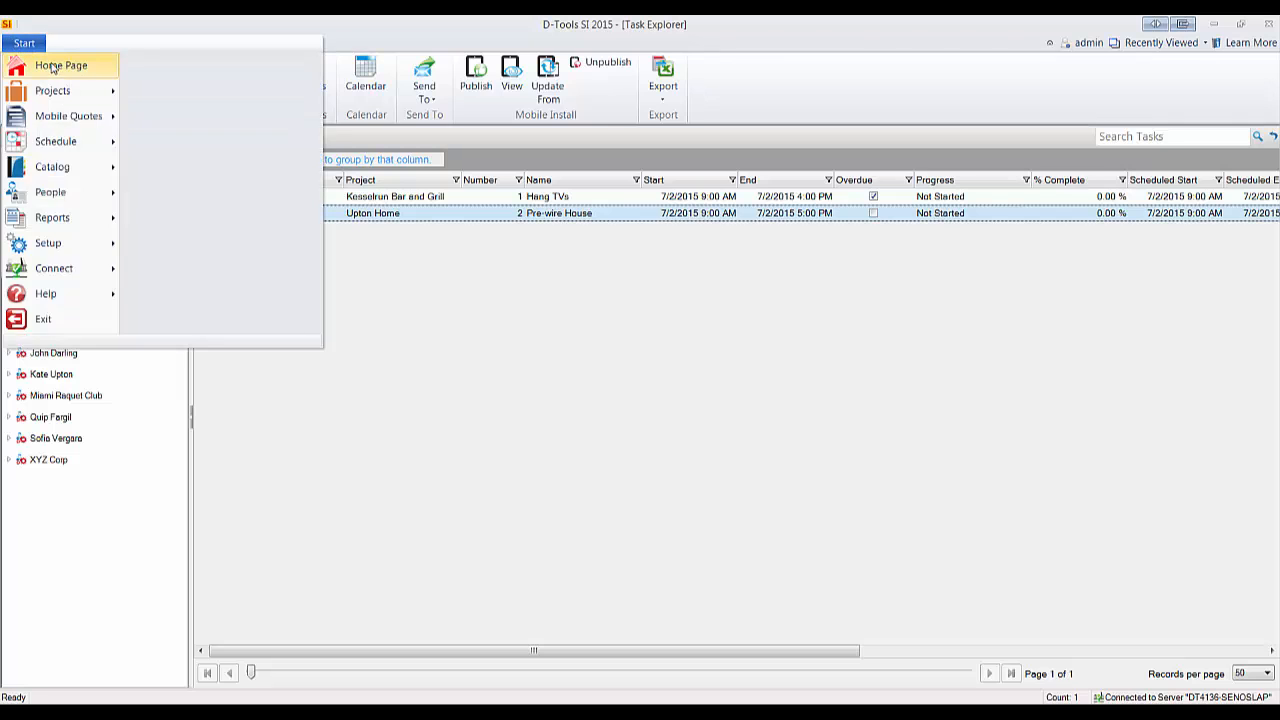
pyautogui.click(50, 63)
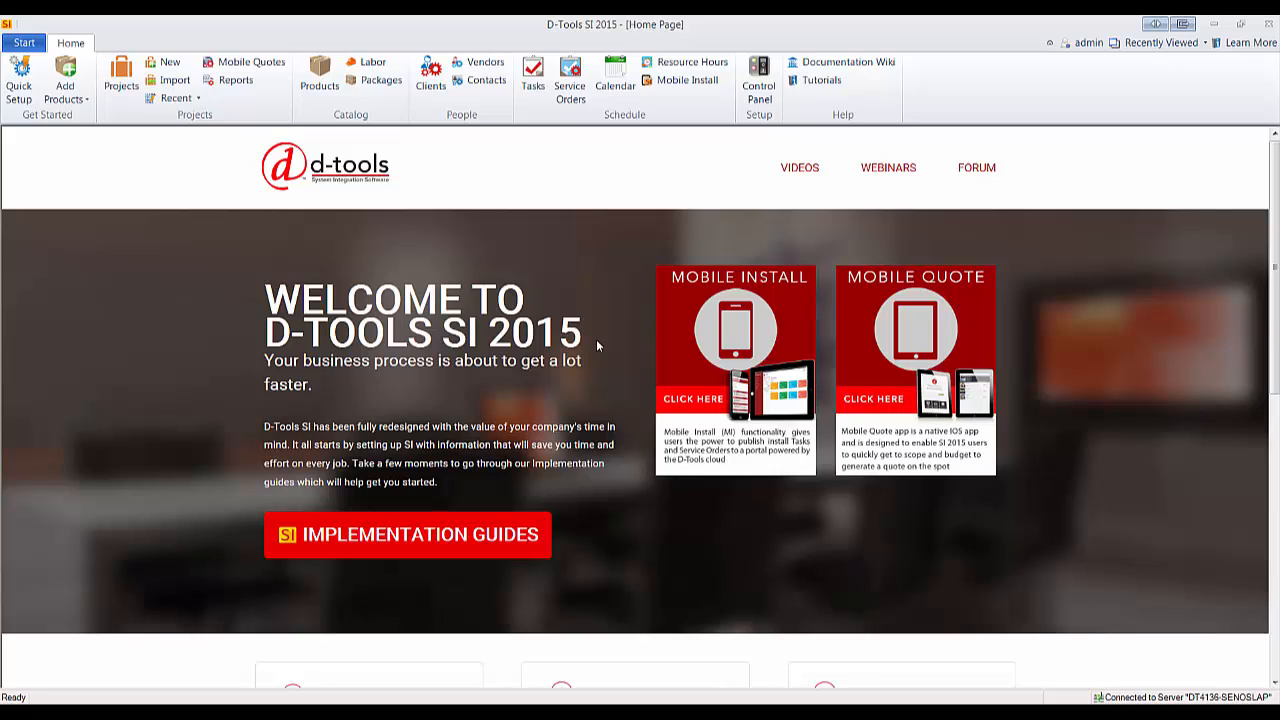
pyautogui.click(26, 44)
pyautogui.moveTo(71, 171)
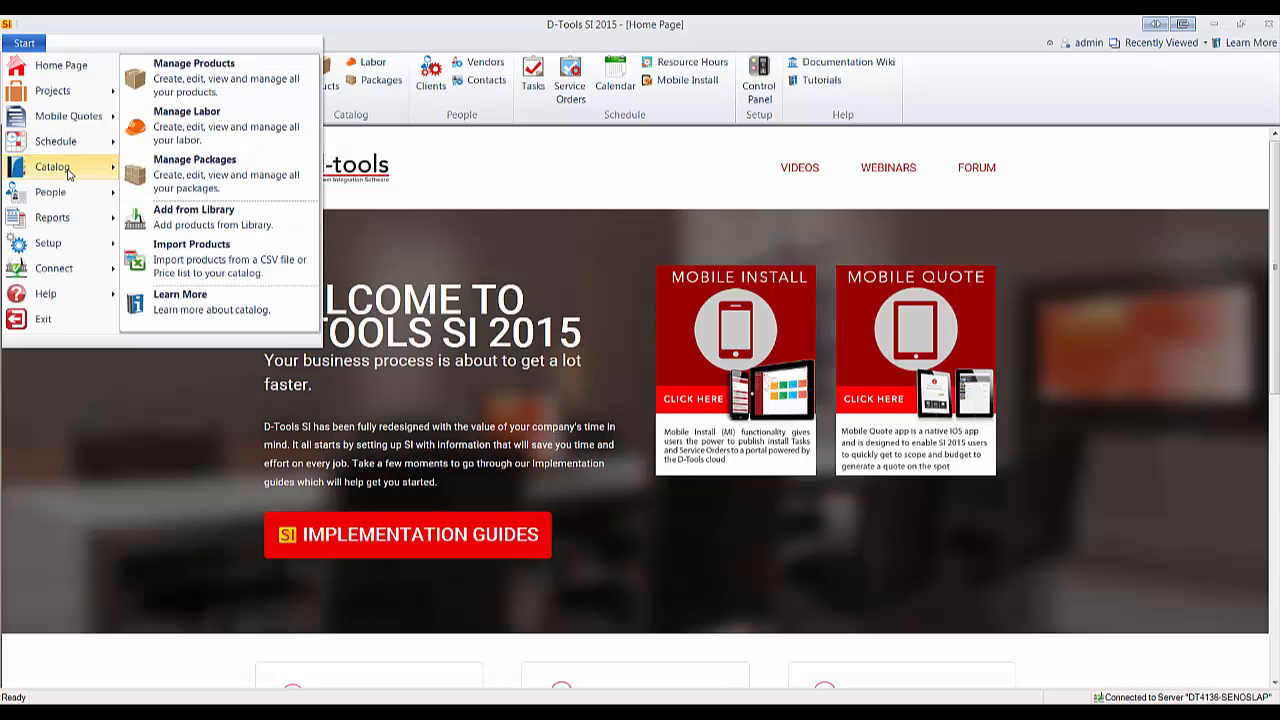
pyautogui.click(210, 93)
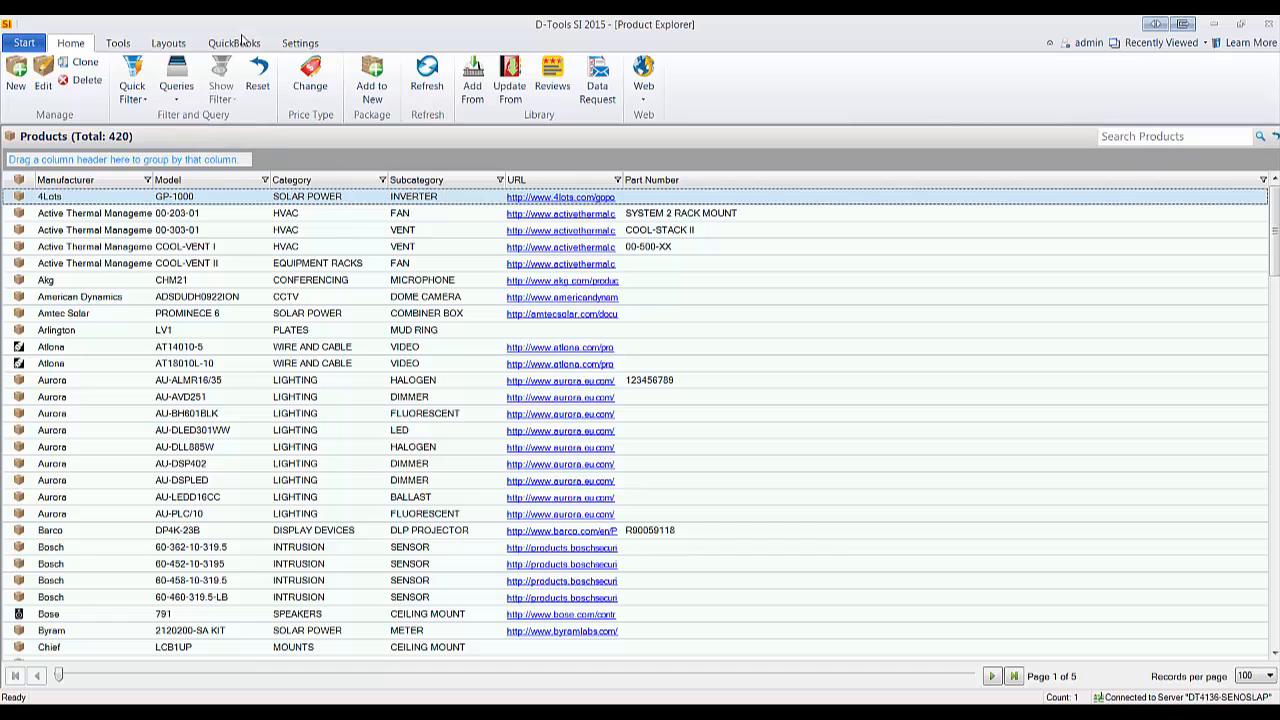
# - Open the QuickBooks settings for catalog products and review the general, item format and estimate options
pyautogui.click(236, 44)
pyautogui.click(396, 92)
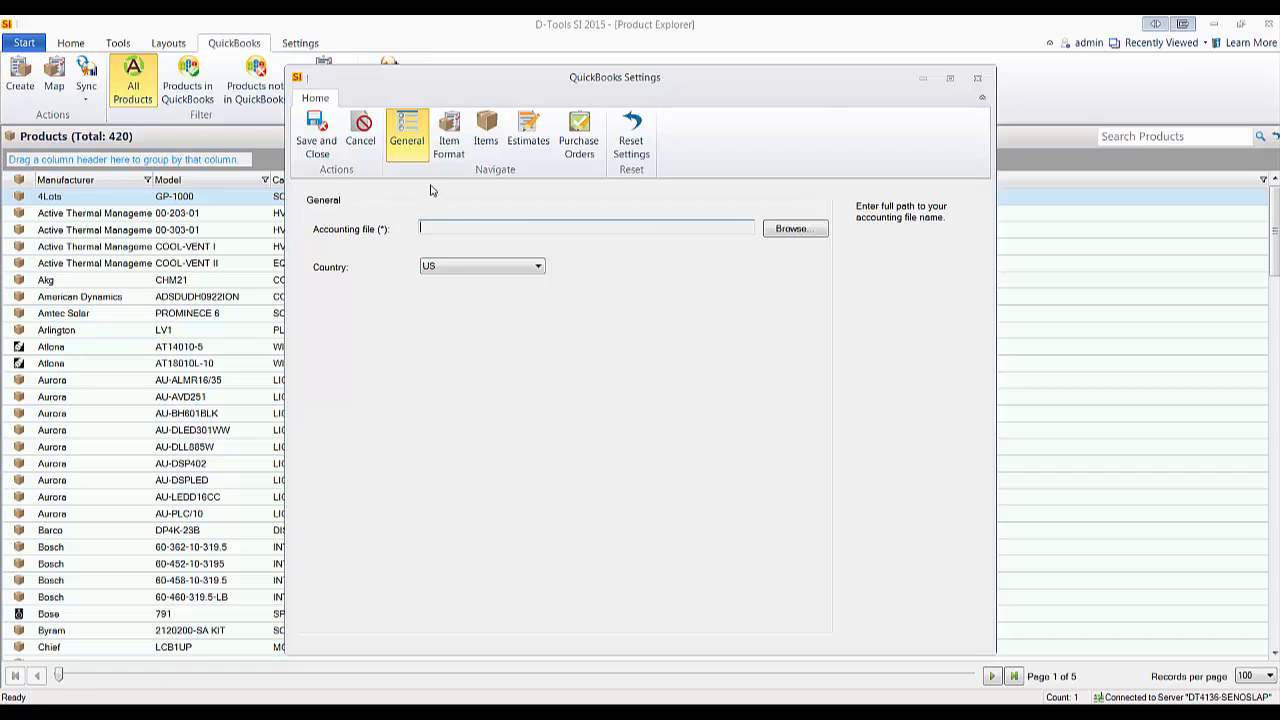
pyautogui.click(449, 140)
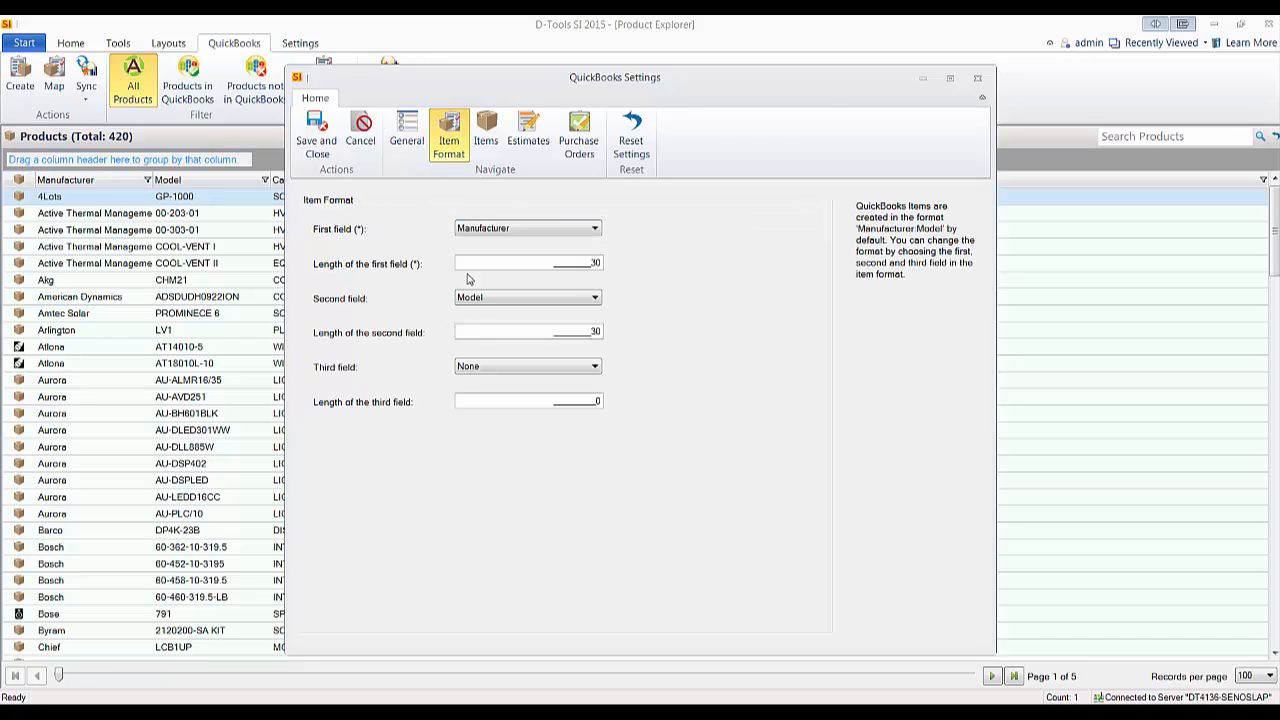
pyautogui.click(540, 148)
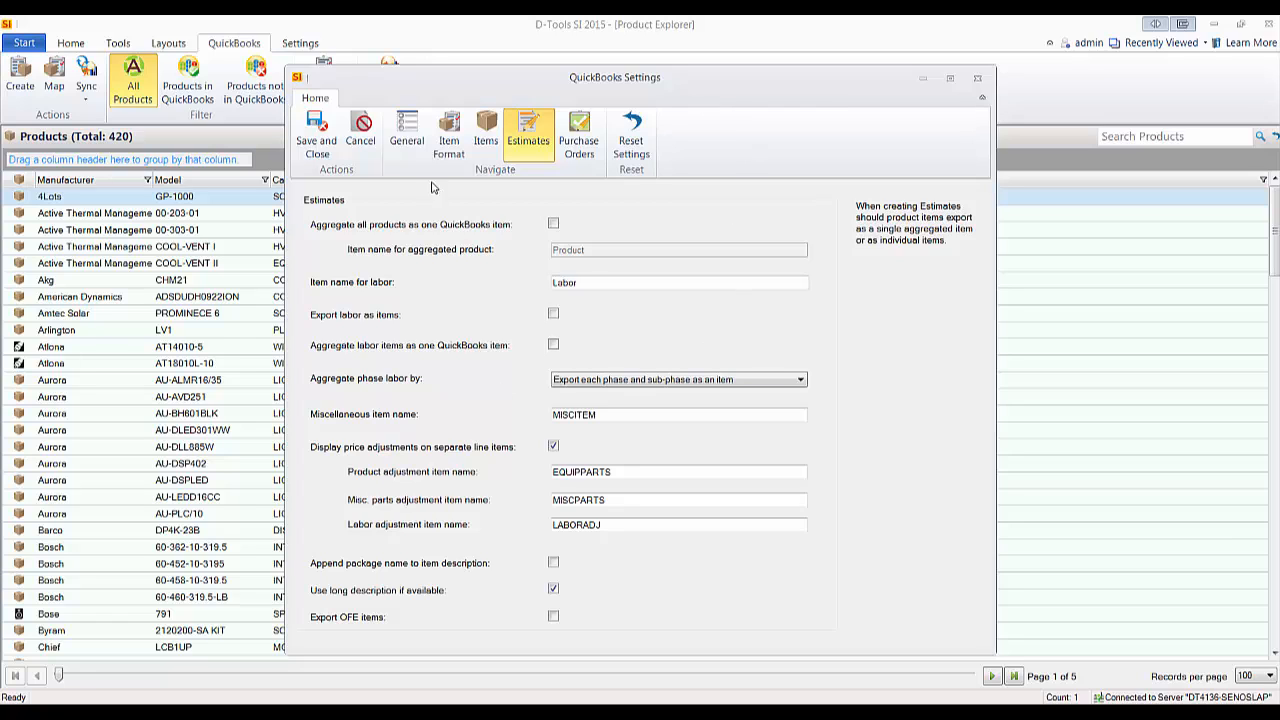
pyautogui.click(452, 150)
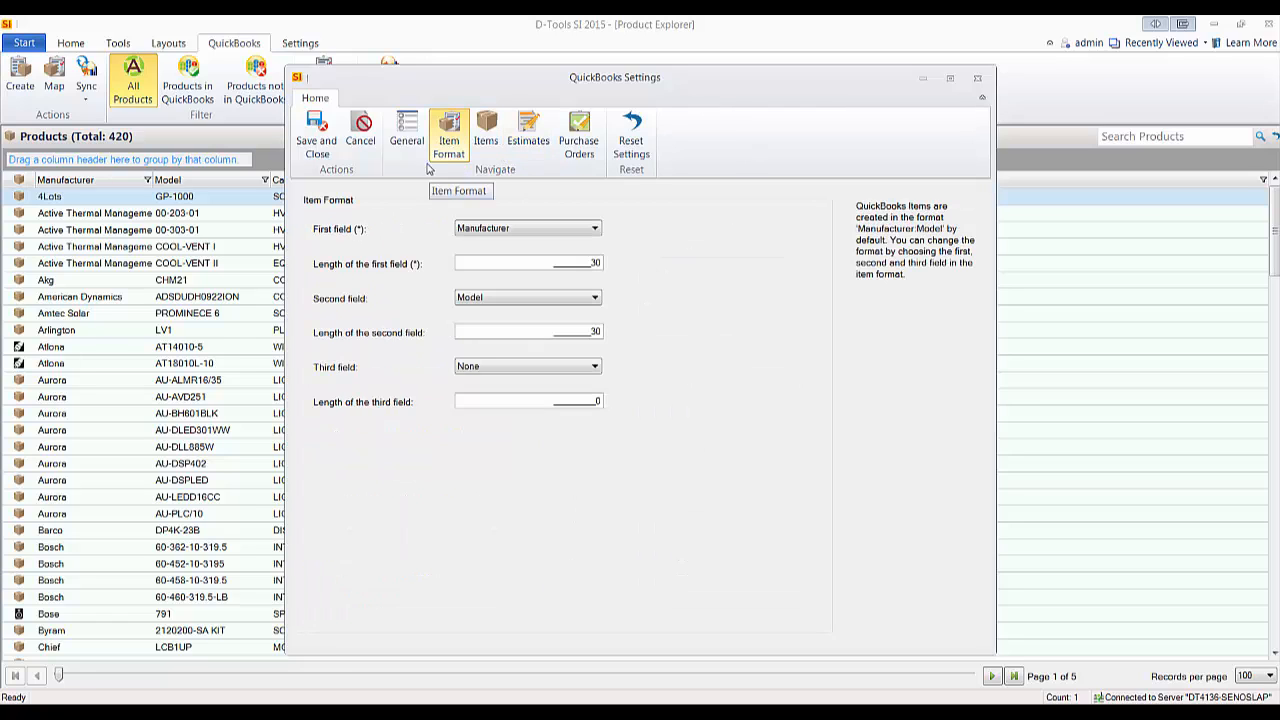
# - Review the QuickBooks item settings, trying Short Description as the sales description and restoring Long Description
pyautogui.click(485, 140)
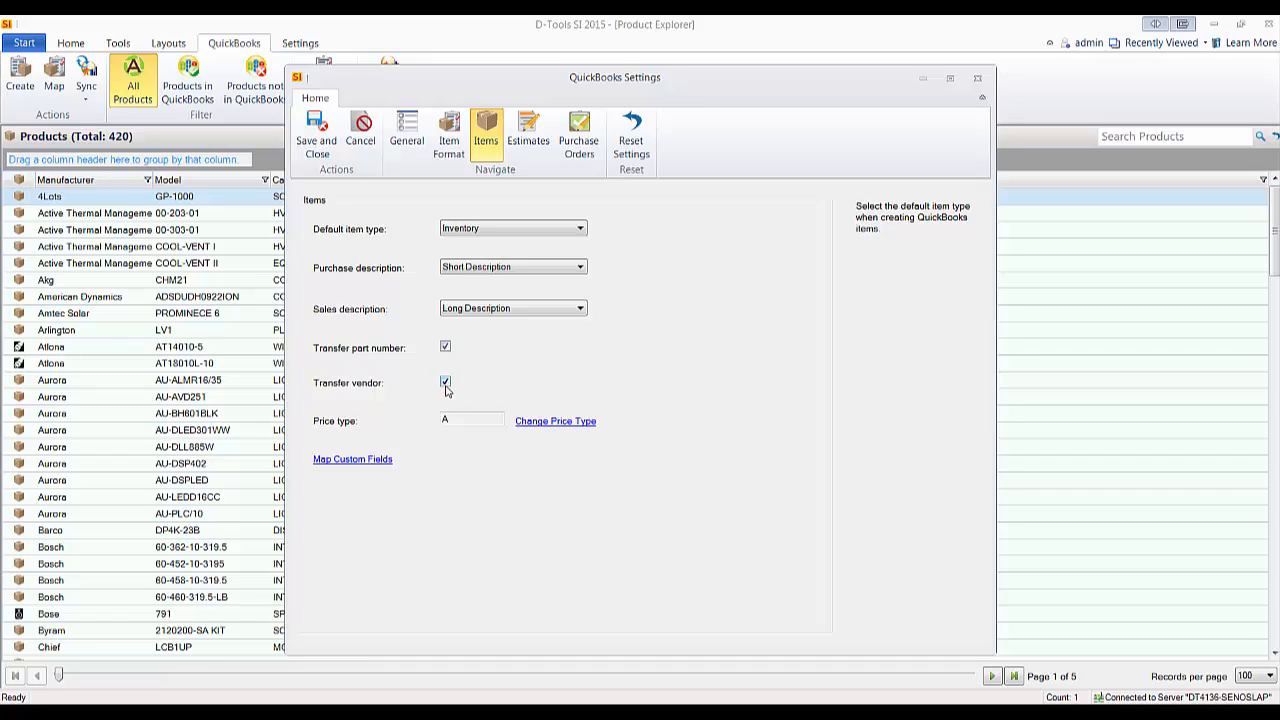
pyautogui.click(445, 346)
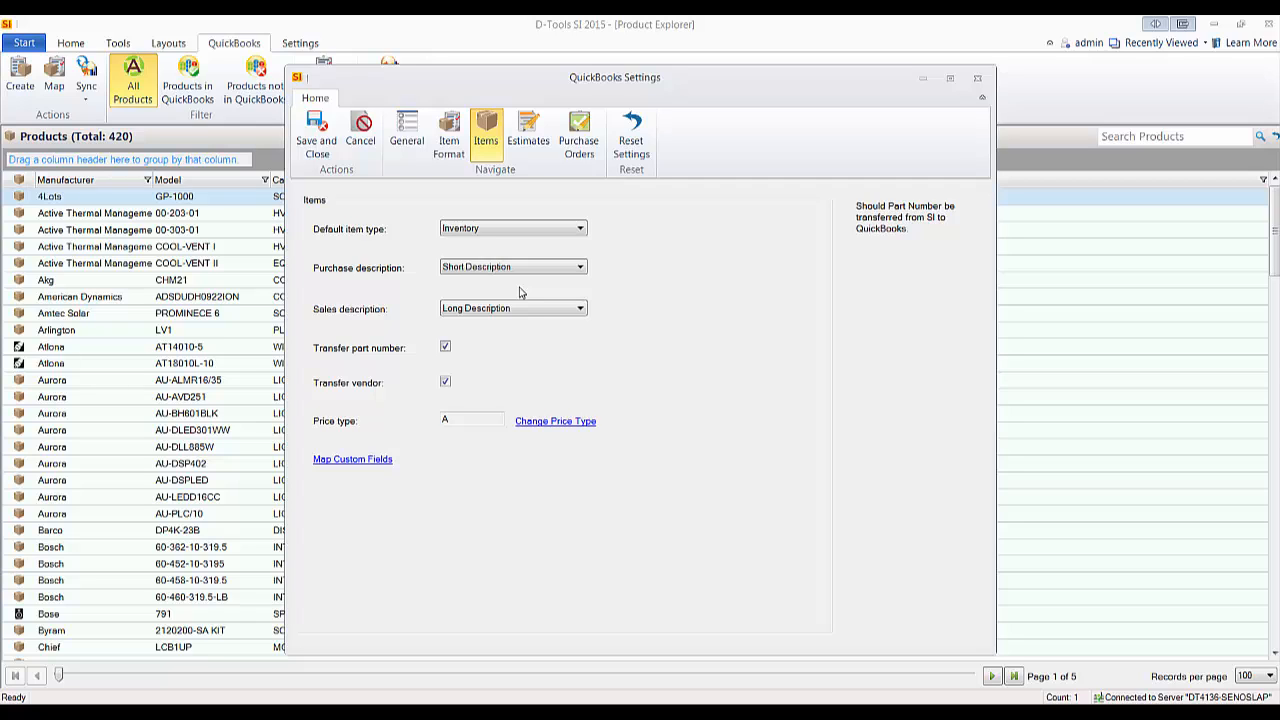
pyautogui.click(560, 309)
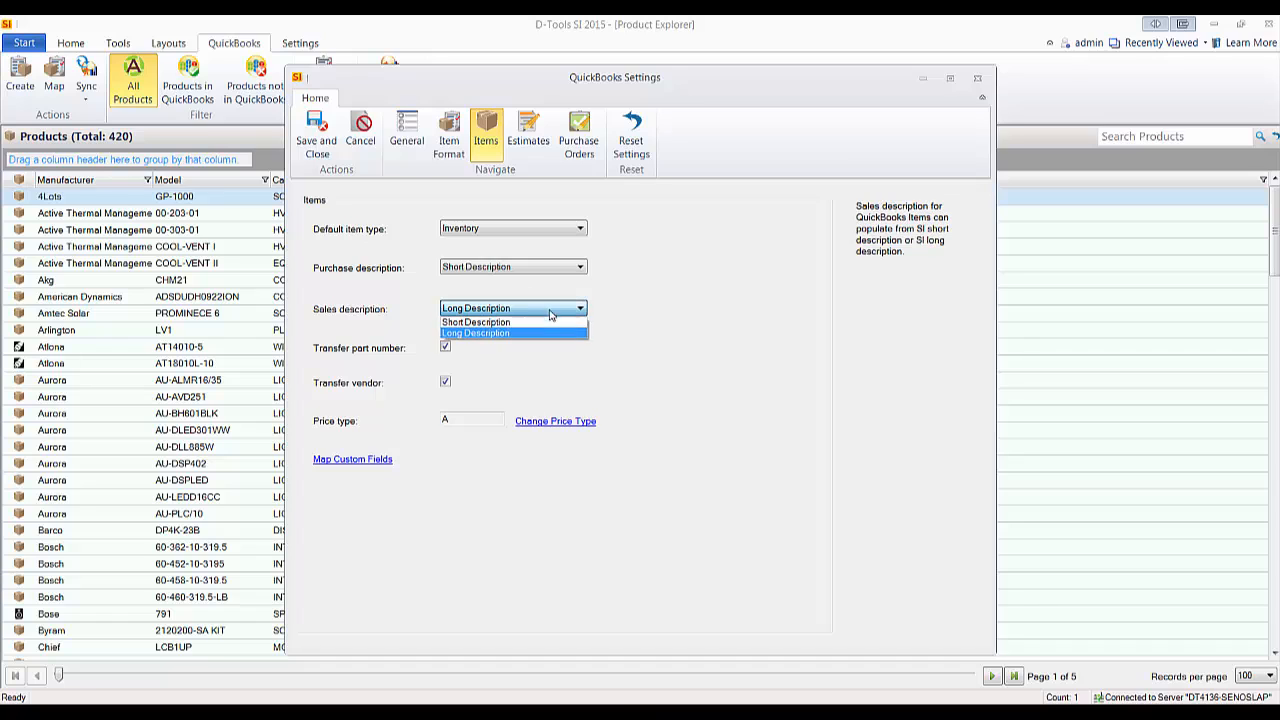
pyautogui.click(476, 331)
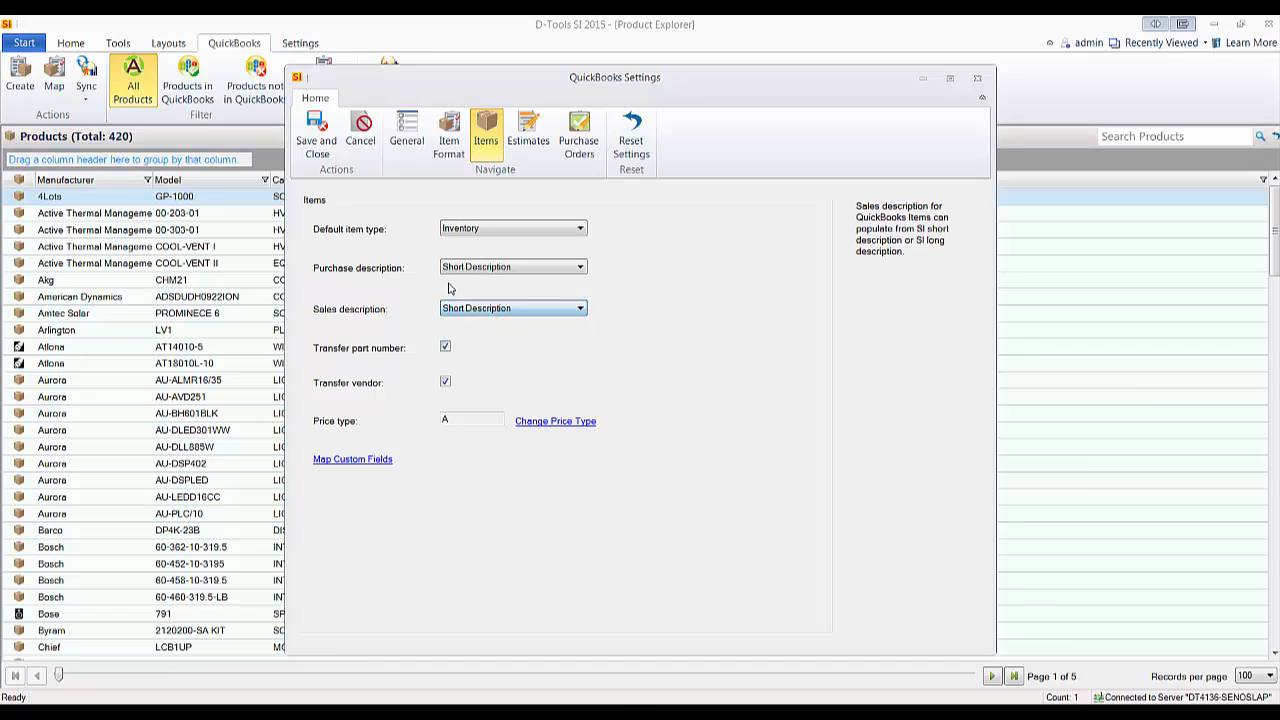
pyautogui.click(561, 309)
pyautogui.click(503, 336)
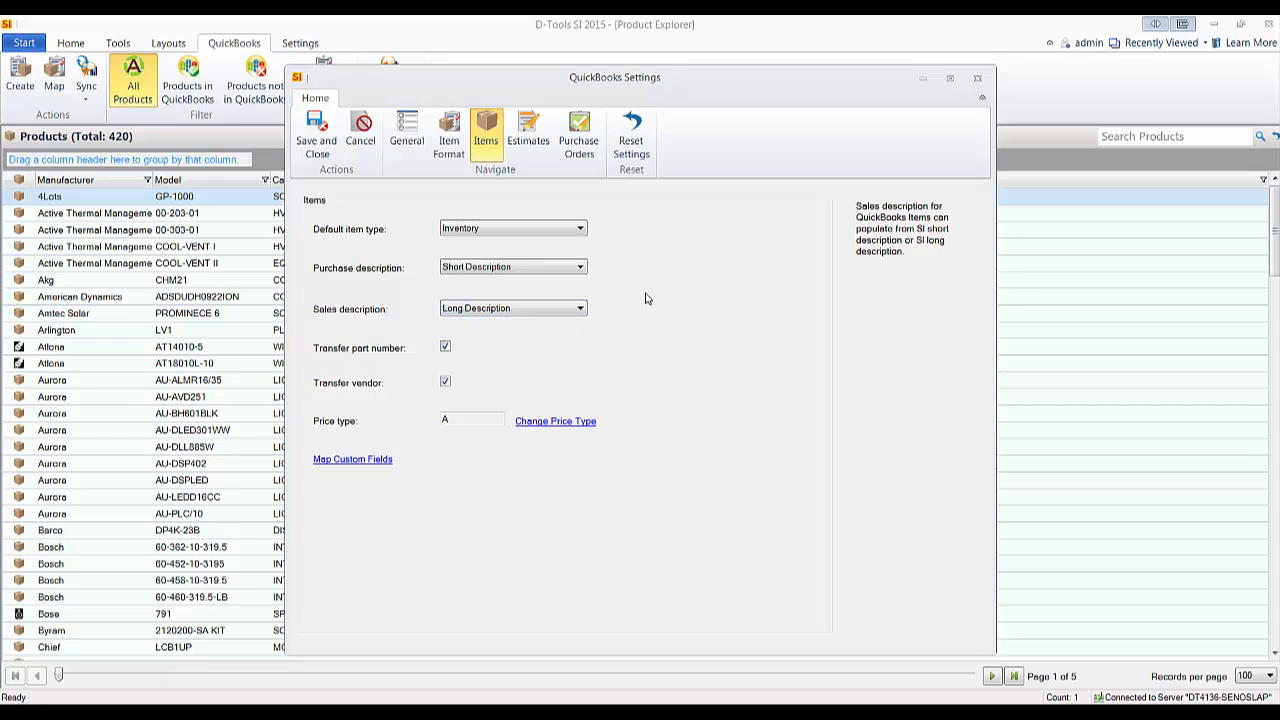
# - Close the QuickBooks settings without saving and return to the home page
pyautogui.click(977, 78)
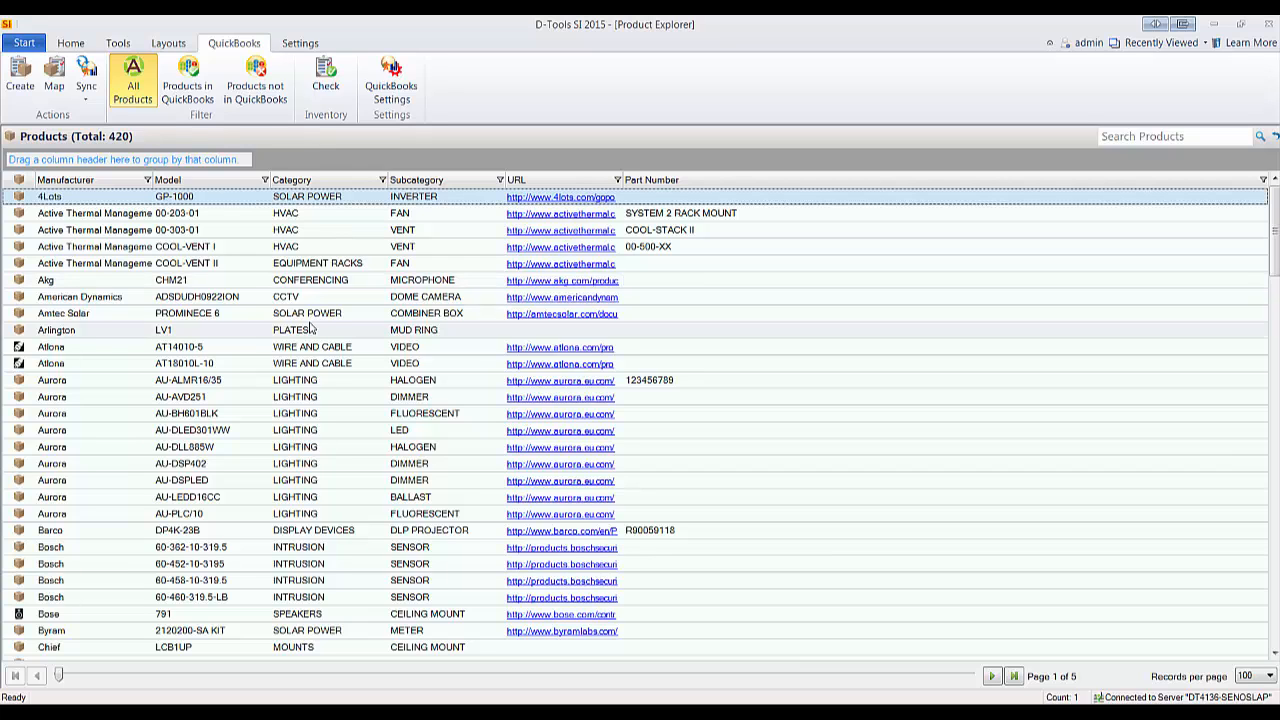
pyautogui.click(26, 46)
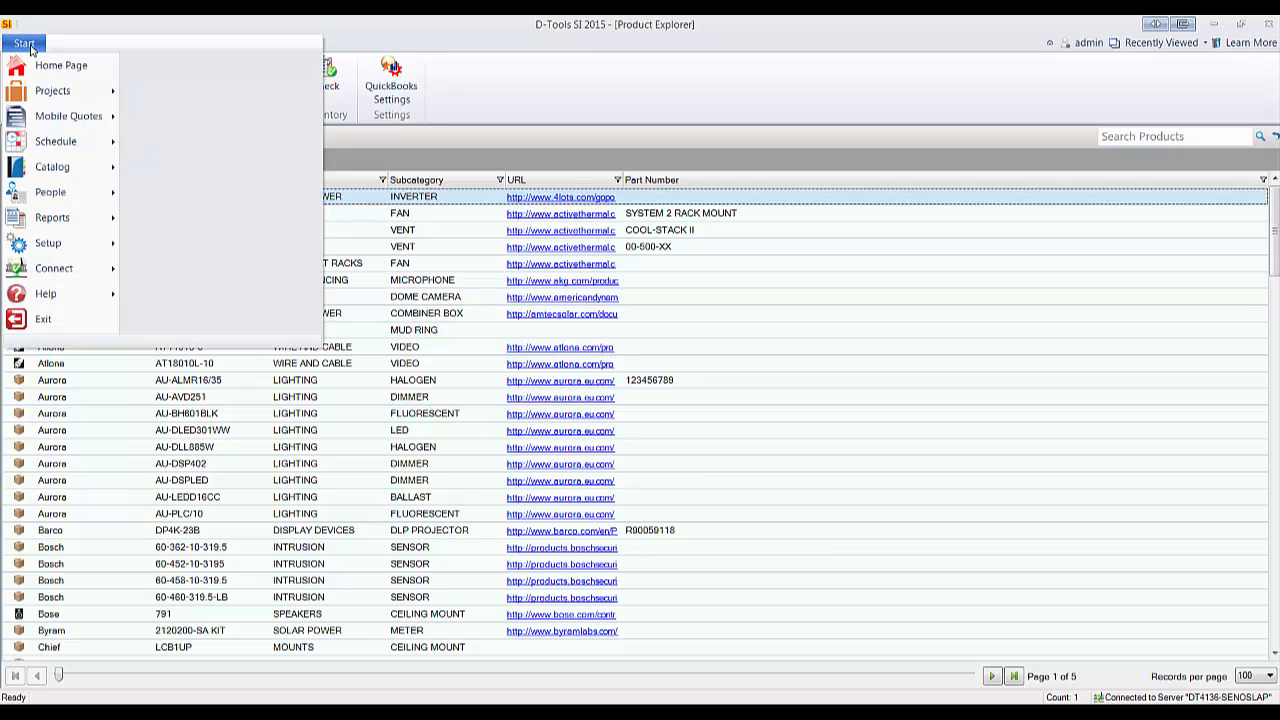
pyautogui.click(57, 68)
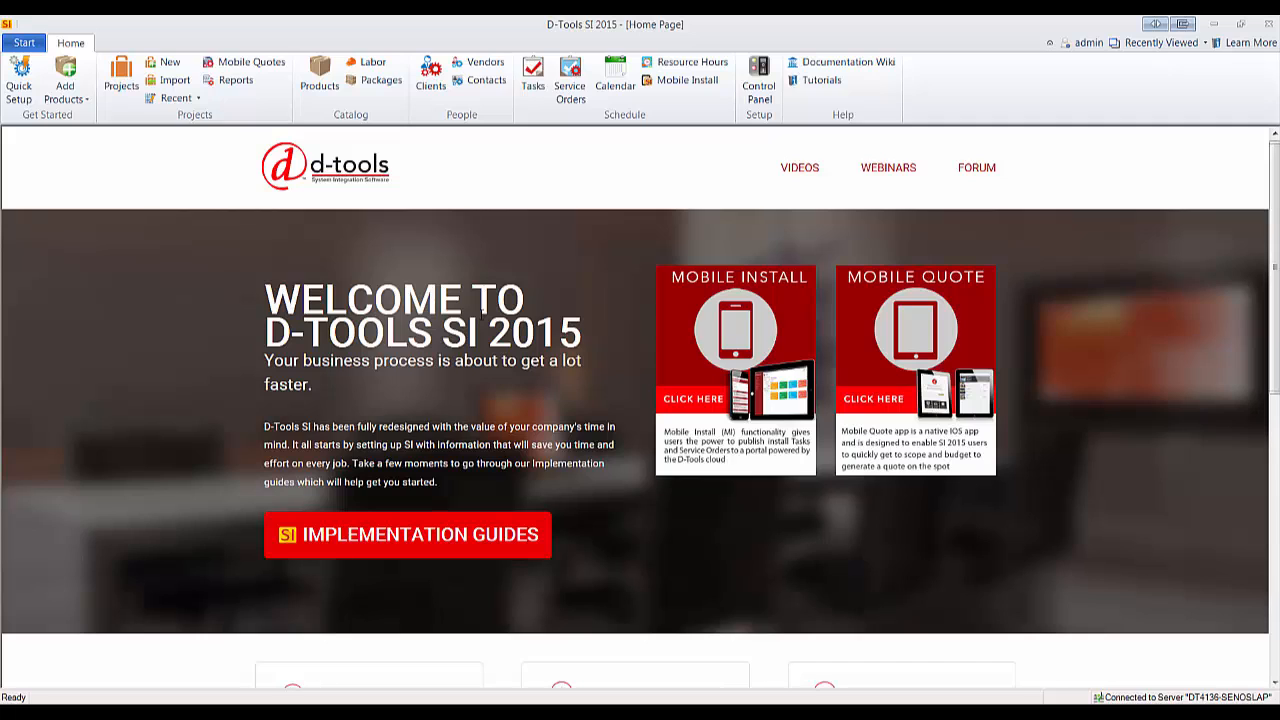